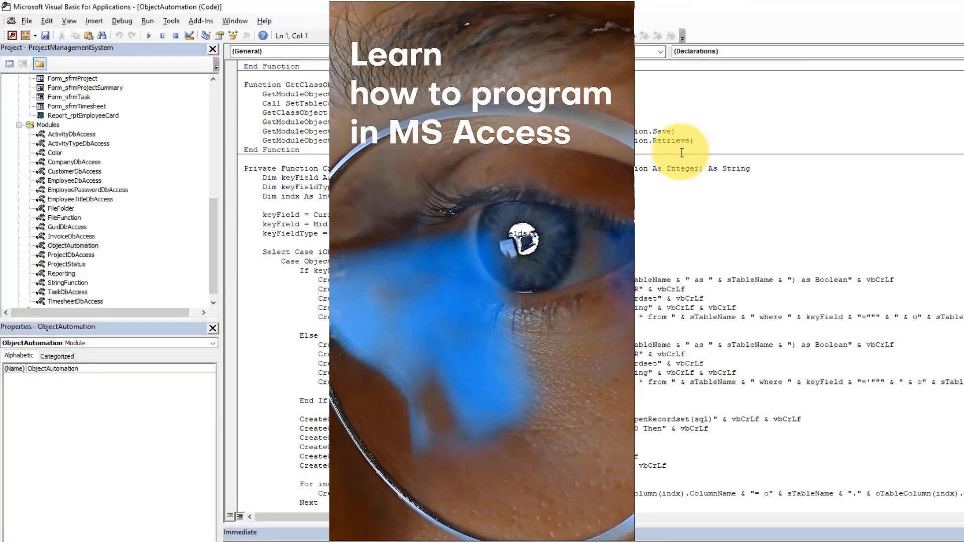
Scroll down through the ObjectAutomation module's code-generating functions in the VBA editor
{"action": "scroll", "coordinate": [683, 154], "scroll_direction": "down", "scroll_amount": 5}
{"action": "scroll", "coordinate": [682, 151], "scroll_direction": "down", "scroll_amount": 6}
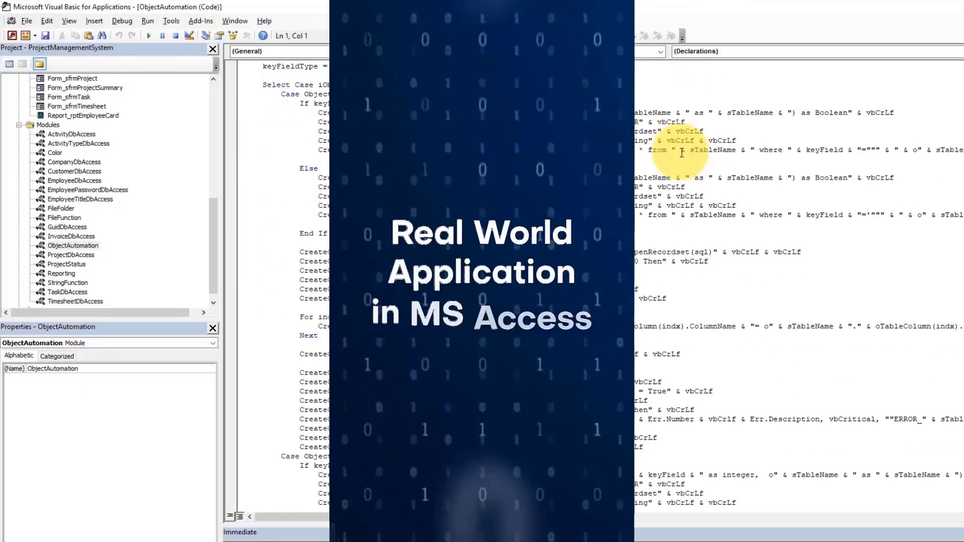
{"action": "scroll", "coordinate": [680, 151], "scroll_direction": "down", "scroll_amount": 5}
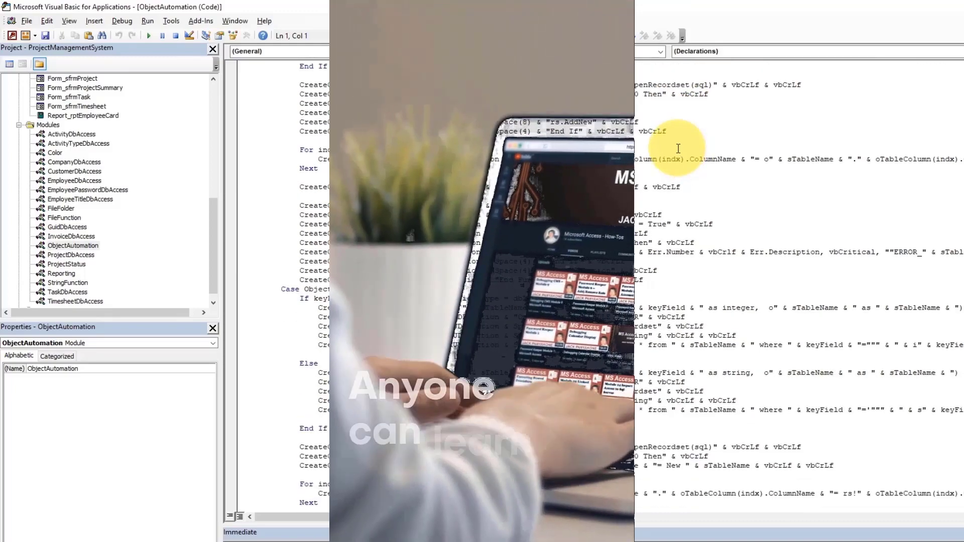
{"action": "scroll", "coordinate": [677, 148], "scroll_direction": "down", "scroll_amount": 7}
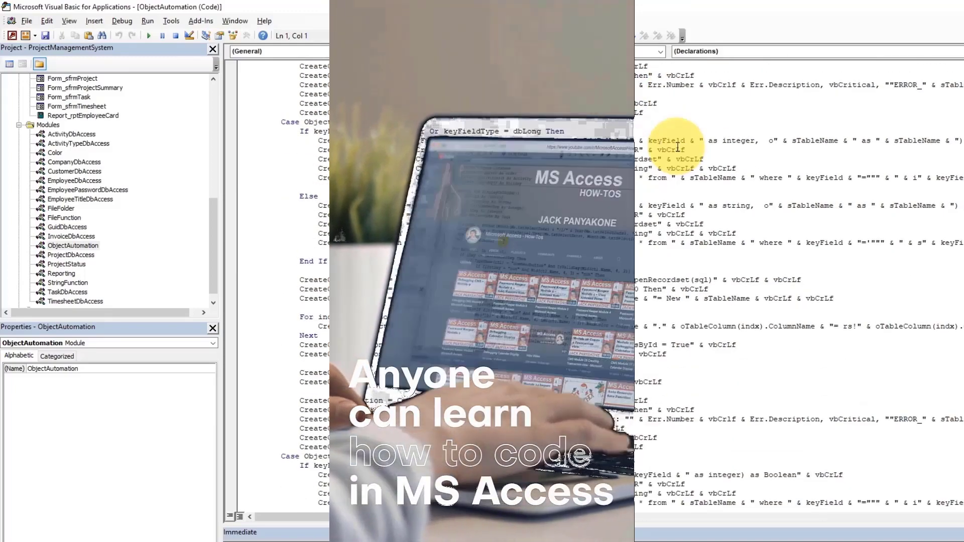
{"action": "scroll", "coordinate": [675, 146], "scroll_direction": "down", "scroll_amount": 3}
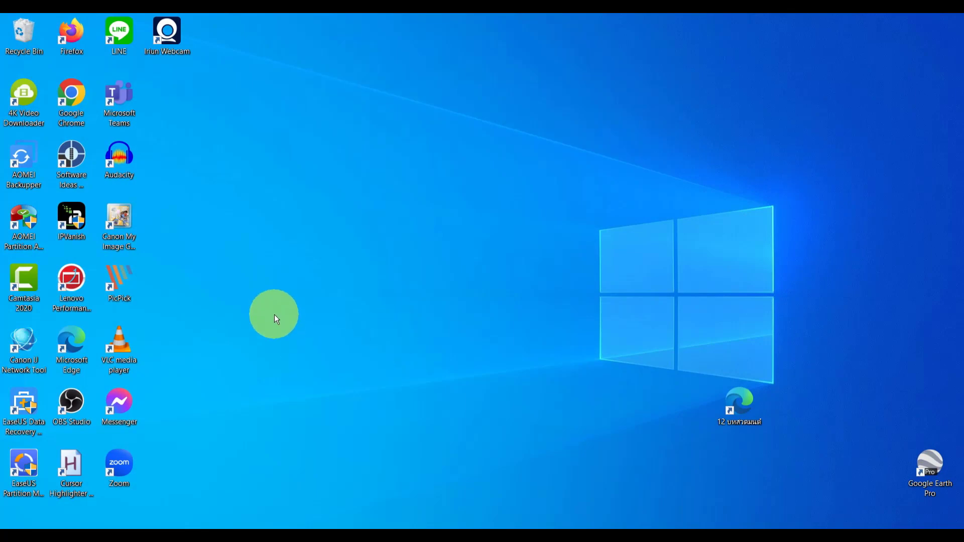
Browse in File Explorer to Local Disk (C:) › SEAGATE500GB › MS Access 2019
{"action": "left_click", "coordinate": [409, 527]}
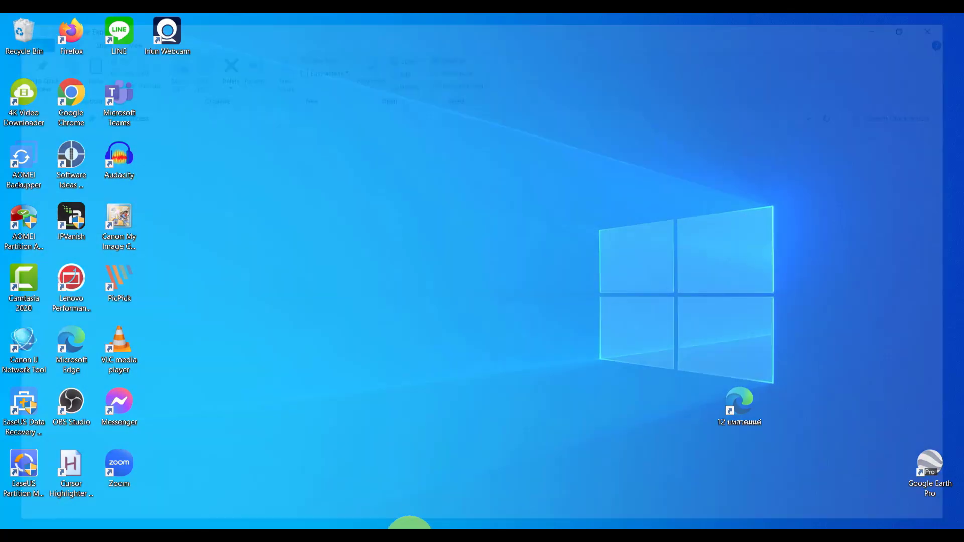
{"action": "left_click_drag", "start_coordinate": [134, 261], "coordinate": [123, 451]}
{"action": "left_click", "coordinate": [60, 469]}
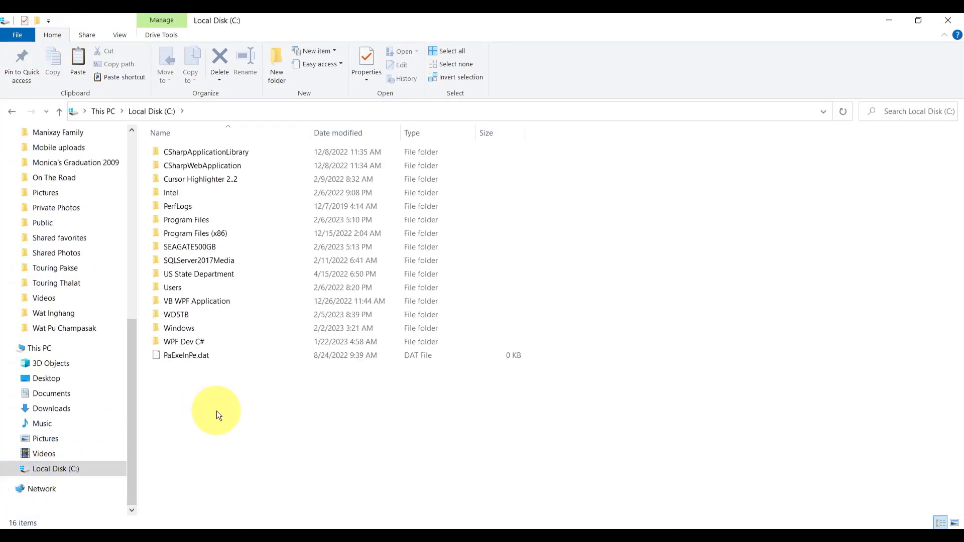
{"action": "double_click", "coordinate": [213, 246]}
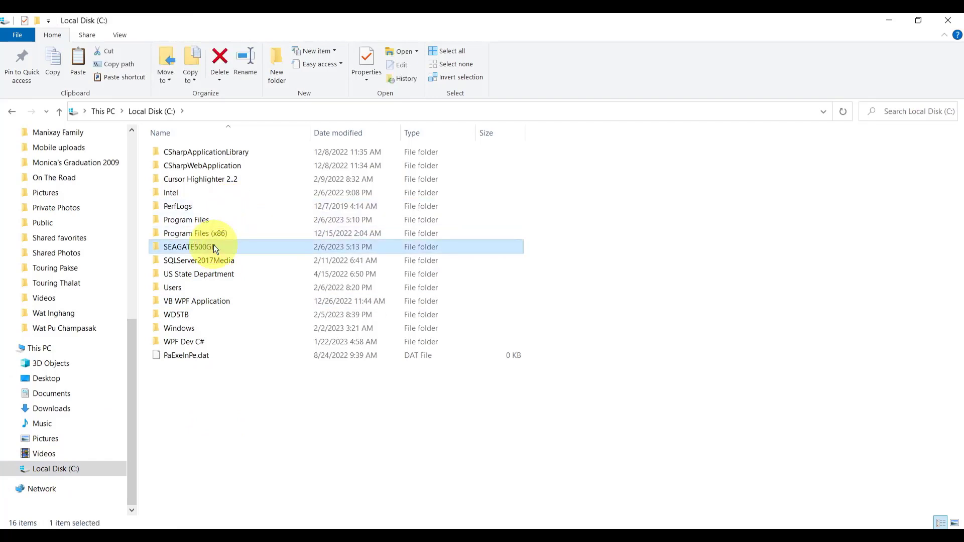
{"action": "double_click", "coordinate": [213, 246]}
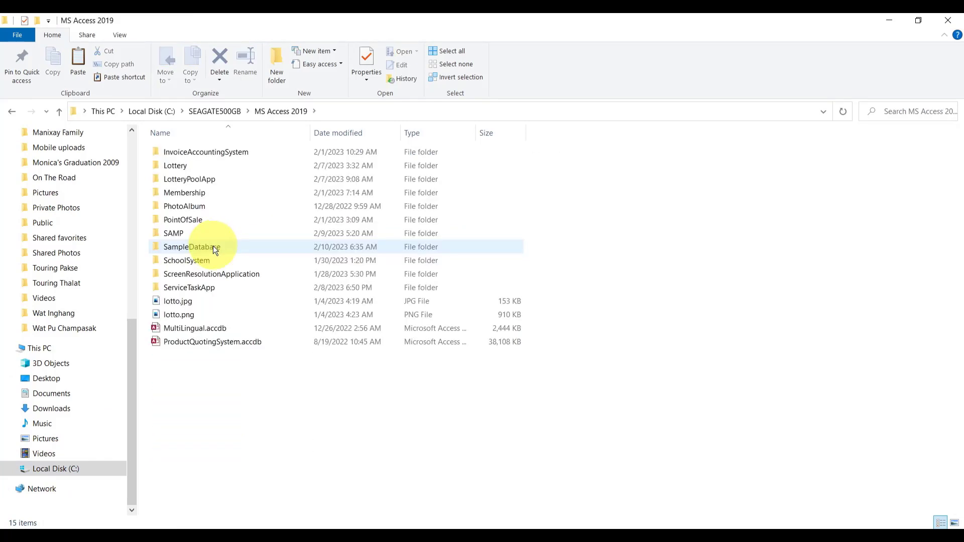
Open the SampleDatabase folder to show its Module1 and Module2 folders
{"action": "double_click", "coordinate": [212, 246]}
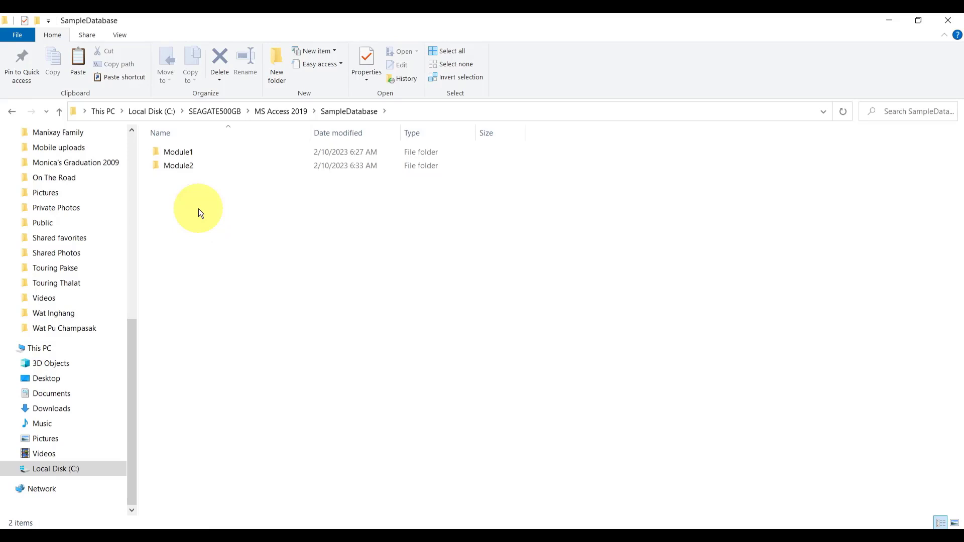
Duplicate the Module2 folder and rename the copy to Module3
{"action": "left_click", "coordinate": [191, 171]}
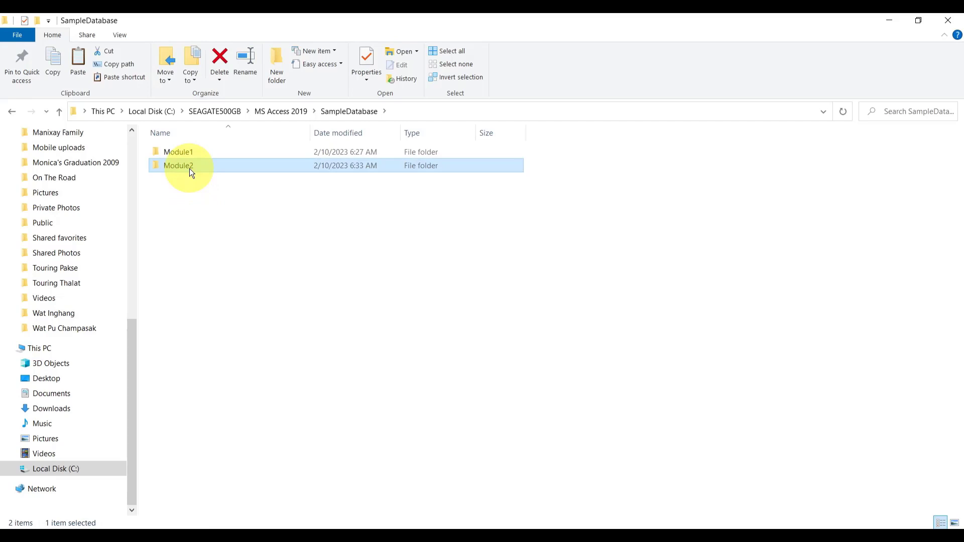
{"action": "key", "text": "ctrl+v"}
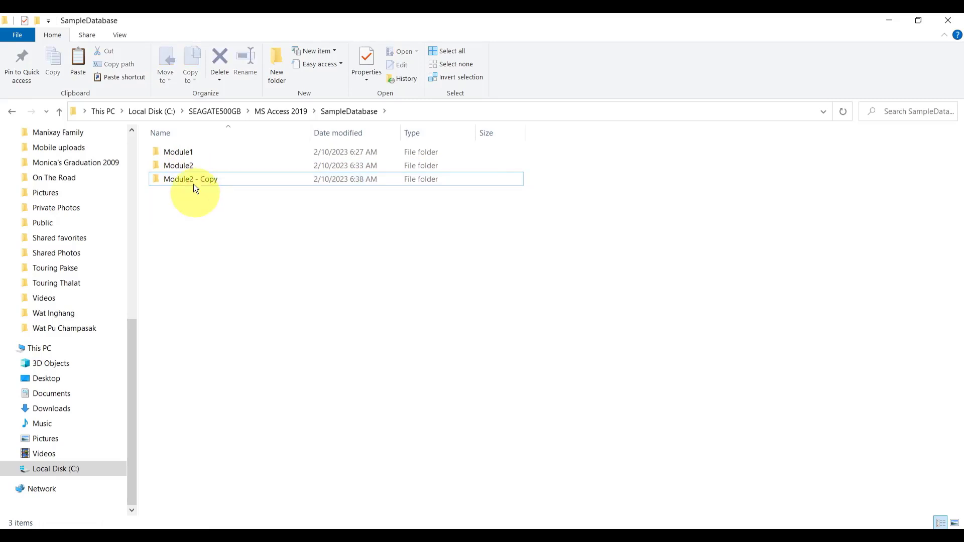
{"action": "left_click", "coordinate": [191, 180]}
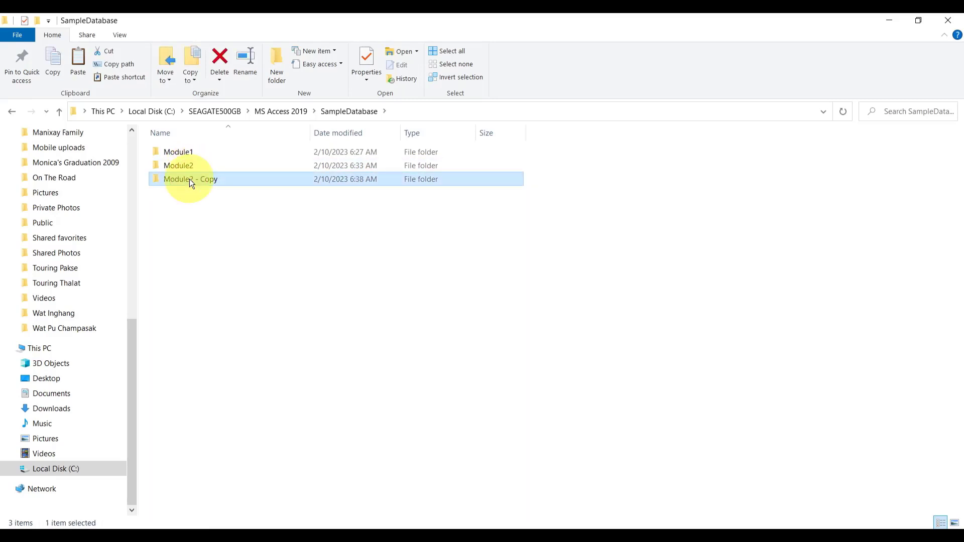
{"action": "left_click_drag", "start_coordinate": [190, 179], "coordinate": [240, 179]}
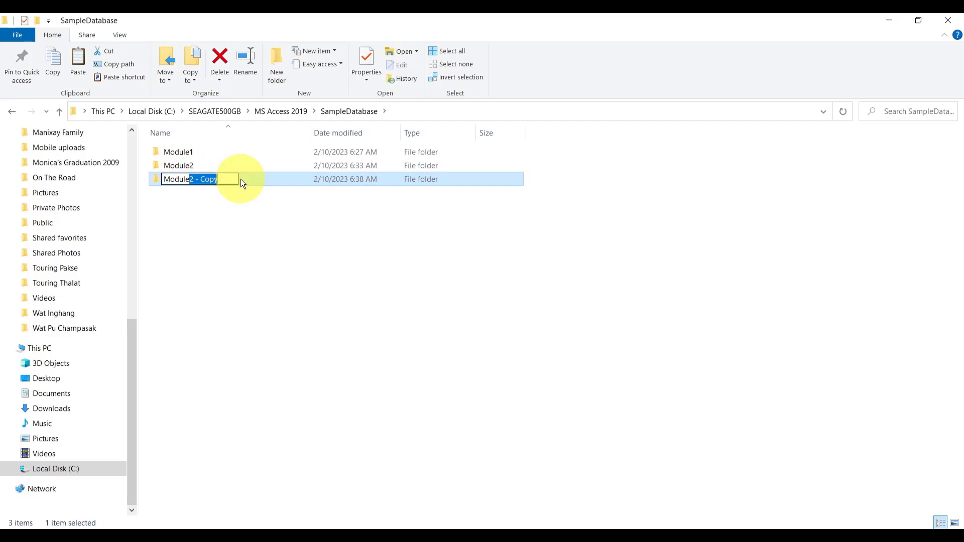
{"action": "type", "text": "3"}
{"action": "key", "text": "Return"}
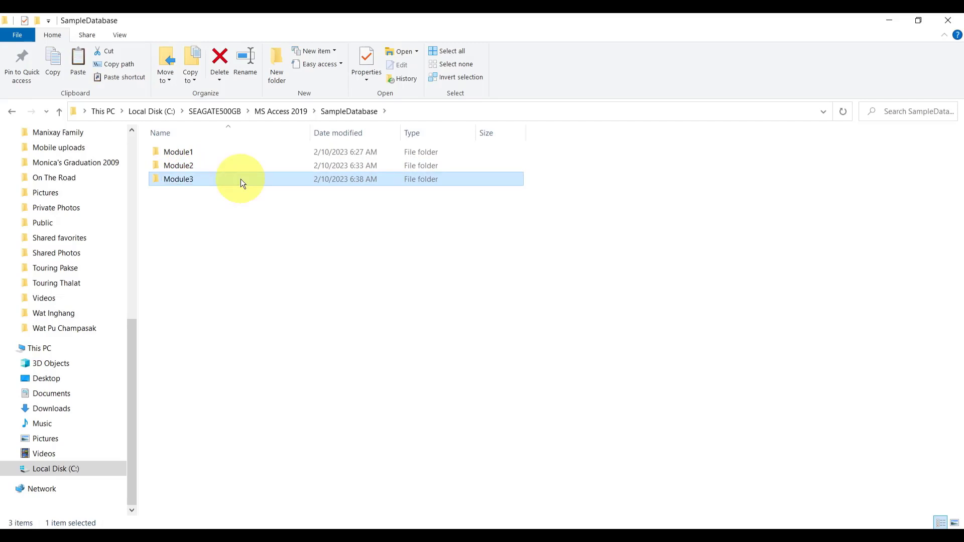
{"action": "left_click", "coordinate": [224, 227]}
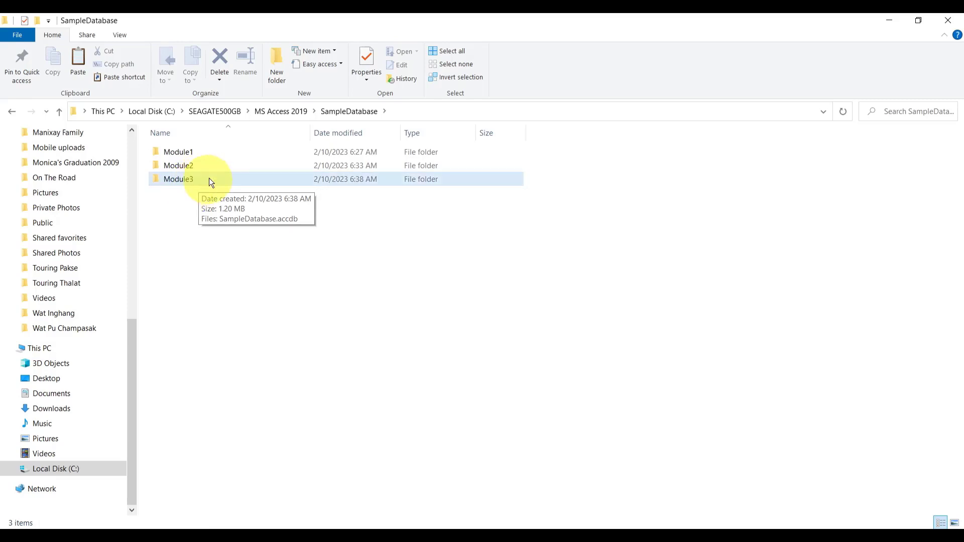
Compare Module3 with Module2, then open SampleDatabase.accdb from Module3
{"action": "double_click", "coordinate": [197, 182]}
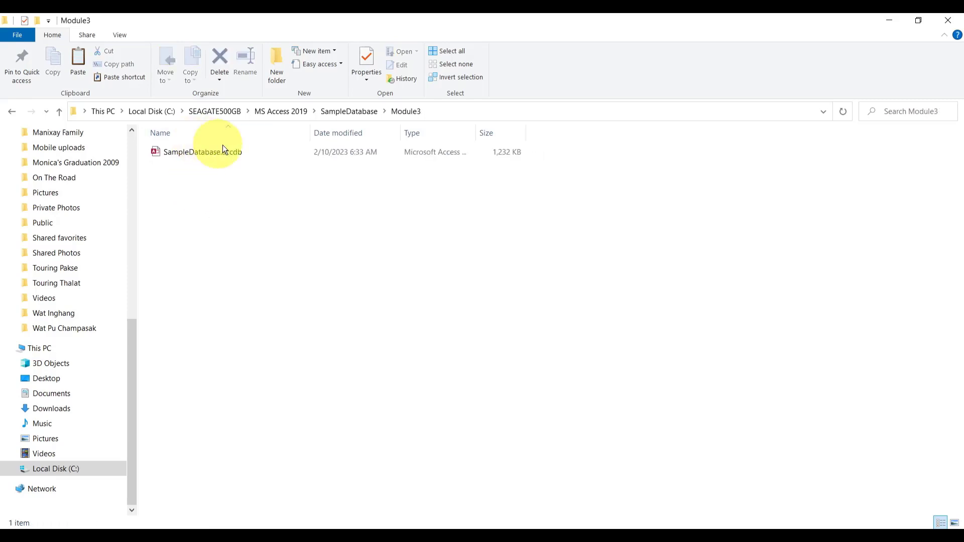
{"action": "left_click", "coordinate": [330, 113]}
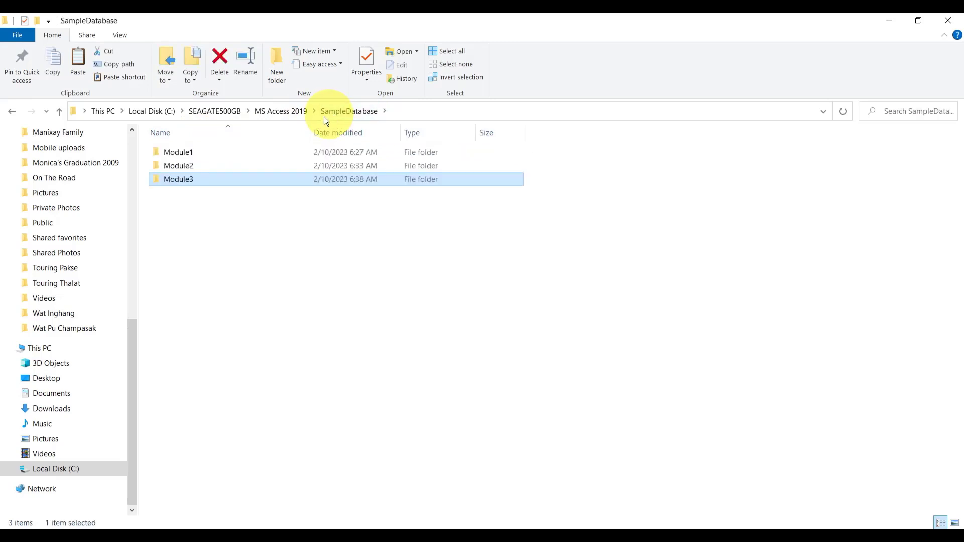
{"action": "double_click", "coordinate": [186, 167]}
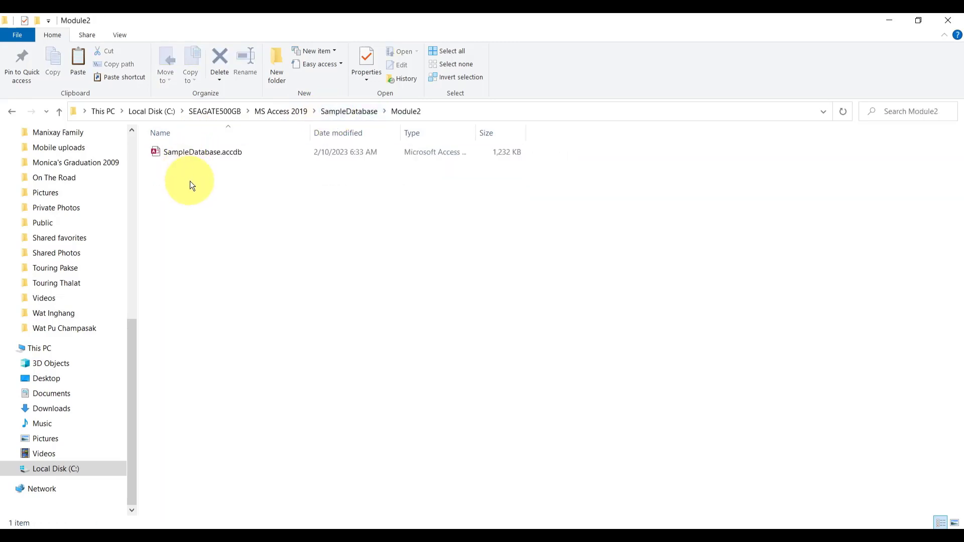
{"action": "left_click", "coordinate": [341, 110]}
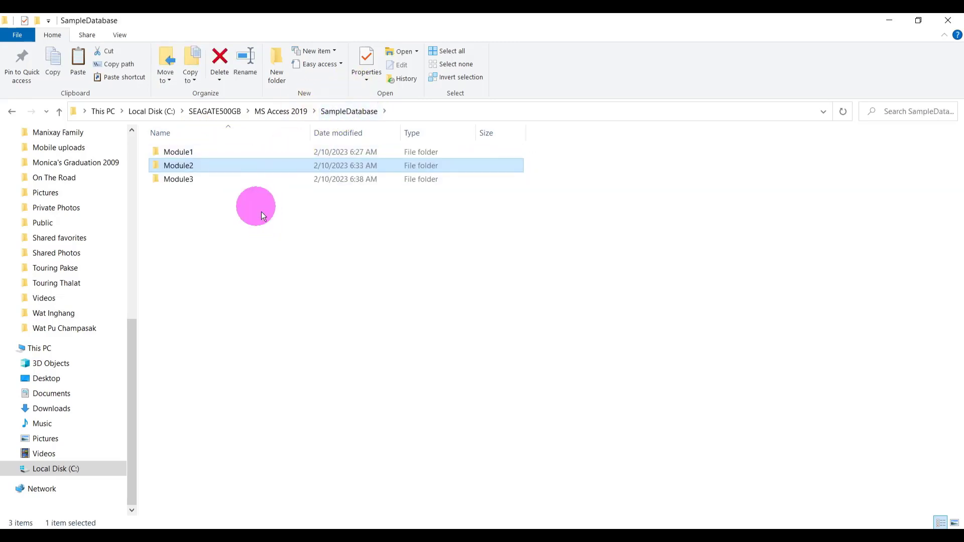
{"action": "double_click", "coordinate": [218, 183]}
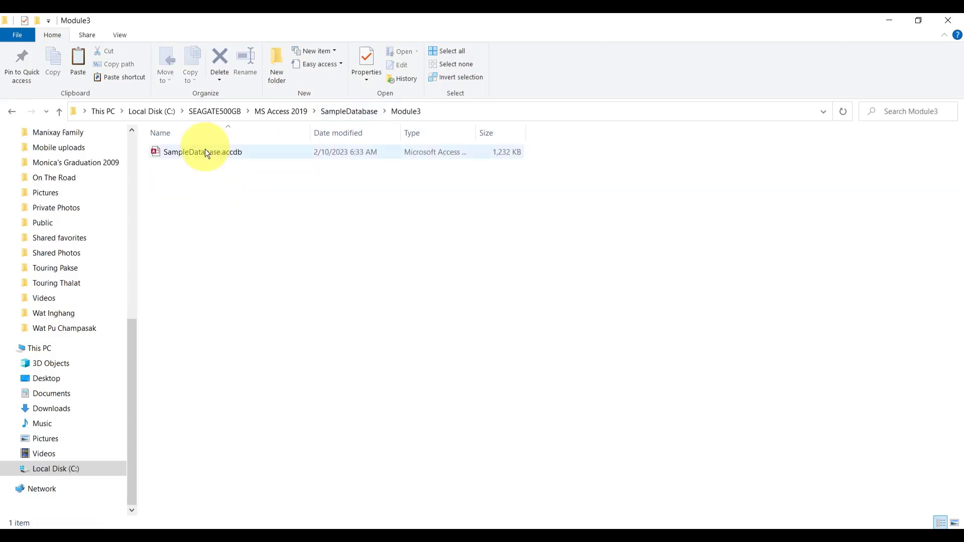
{"action": "double_click", "coordinate": [203, 152]}
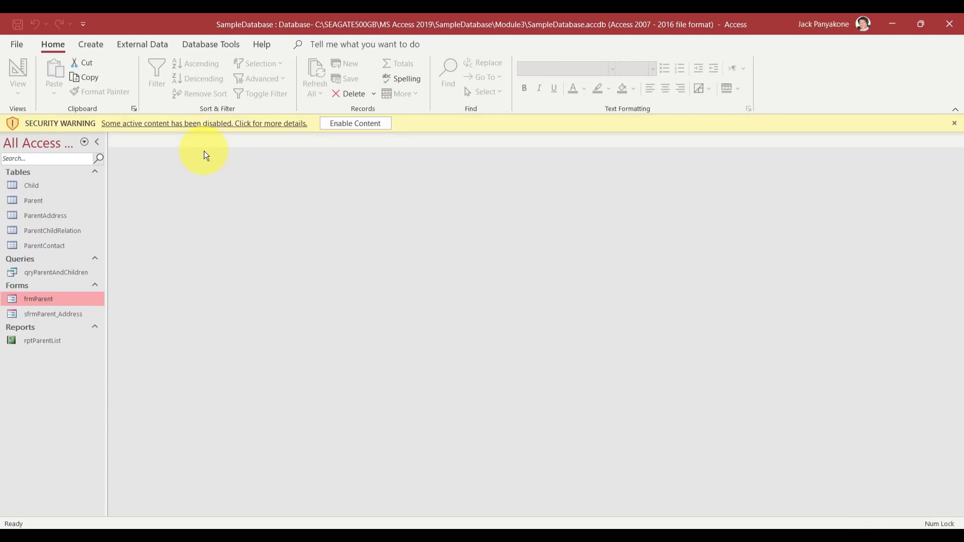
Dismiss the disabled-content security warning and open the frmParent form
{"action": "left_click", "coordinate": [367, 125]}
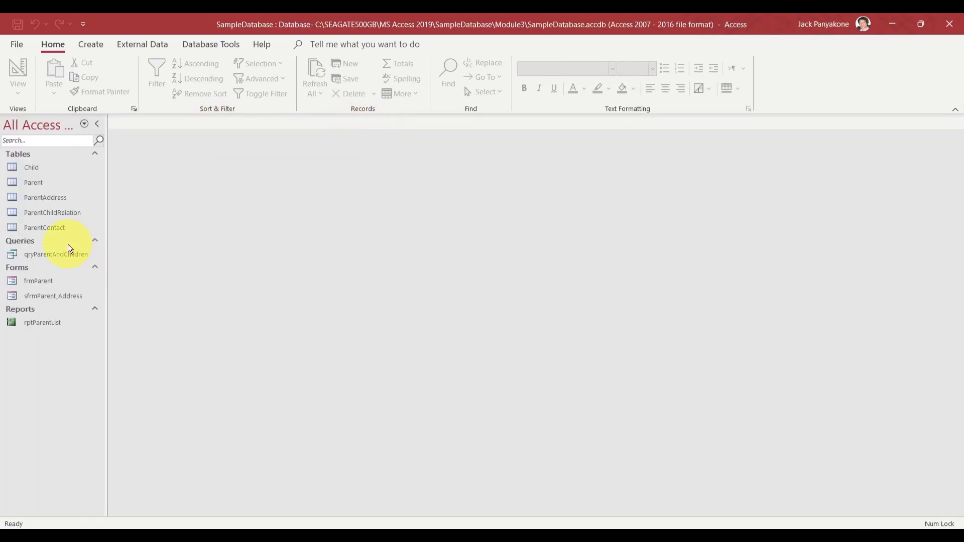
{"action": "double_click", "coordinate": [46, 281]}
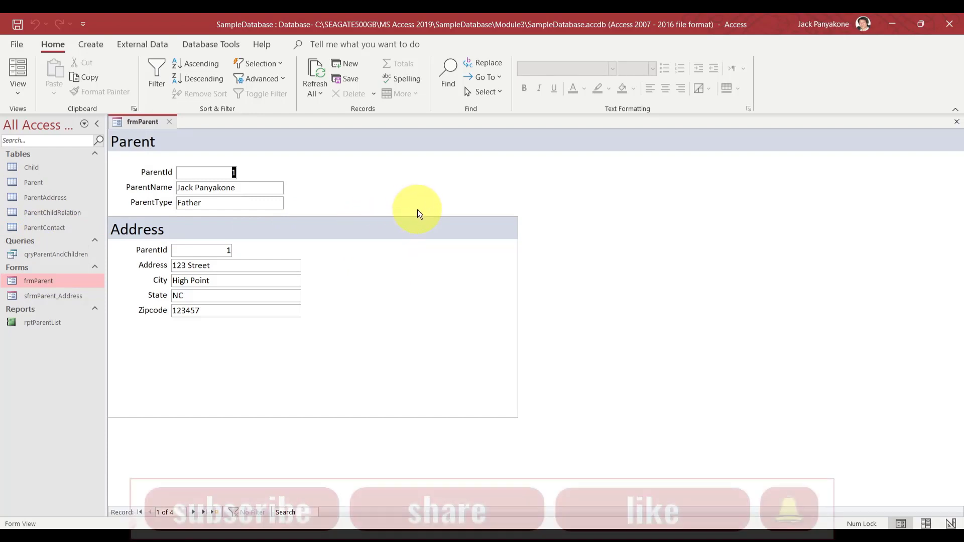
{"action": "left_click", "coordinate": [30, 166]}
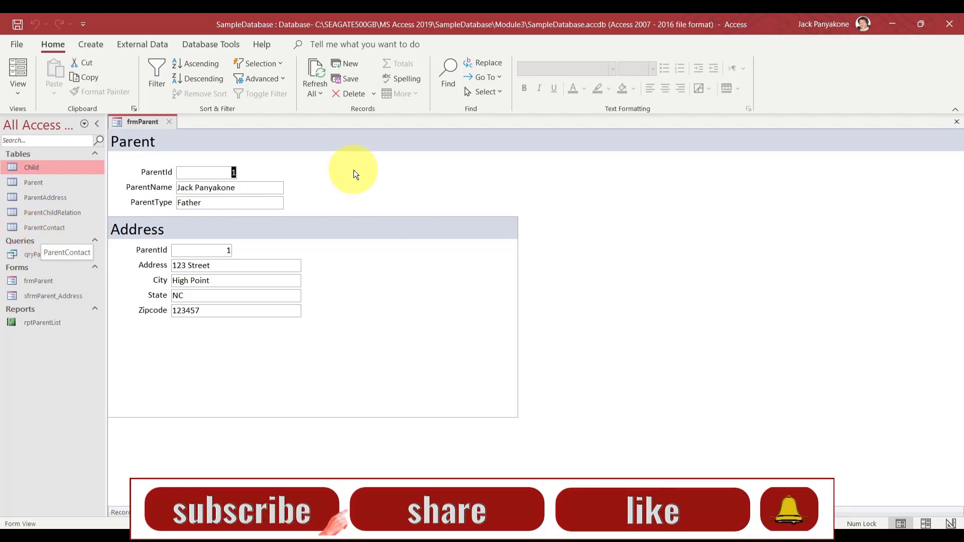
{"action": "left_click", "coordinate": [41, 229]}
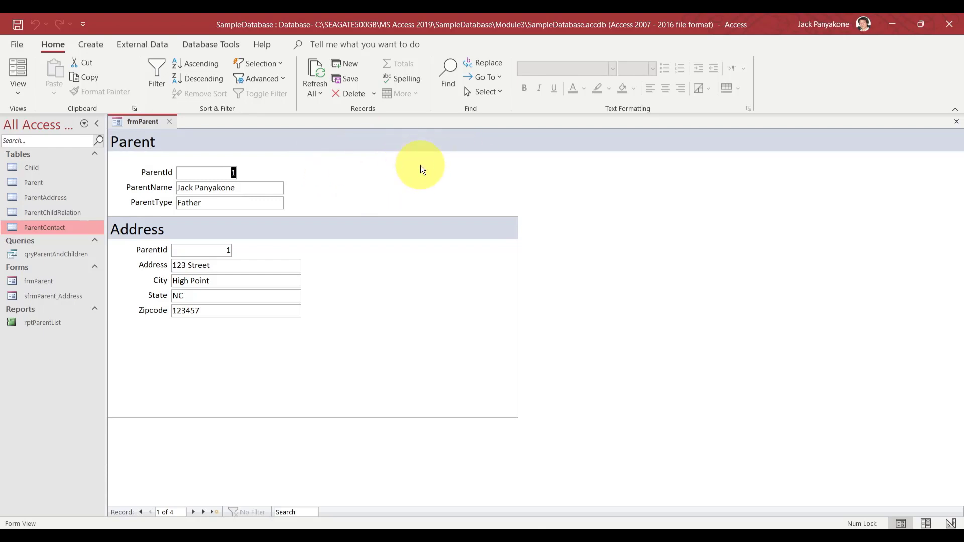
Switch frmParent to Design View, bringing up its Property Sheet
{"action": "right_click", "coordinate": [160, 121]}
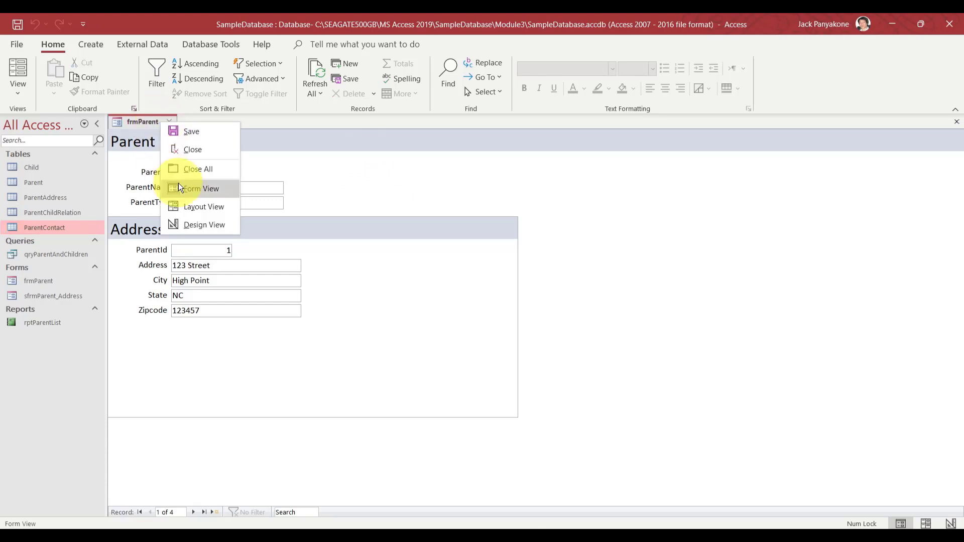
{"action": "left_click", "coordinate": [189, 219]}
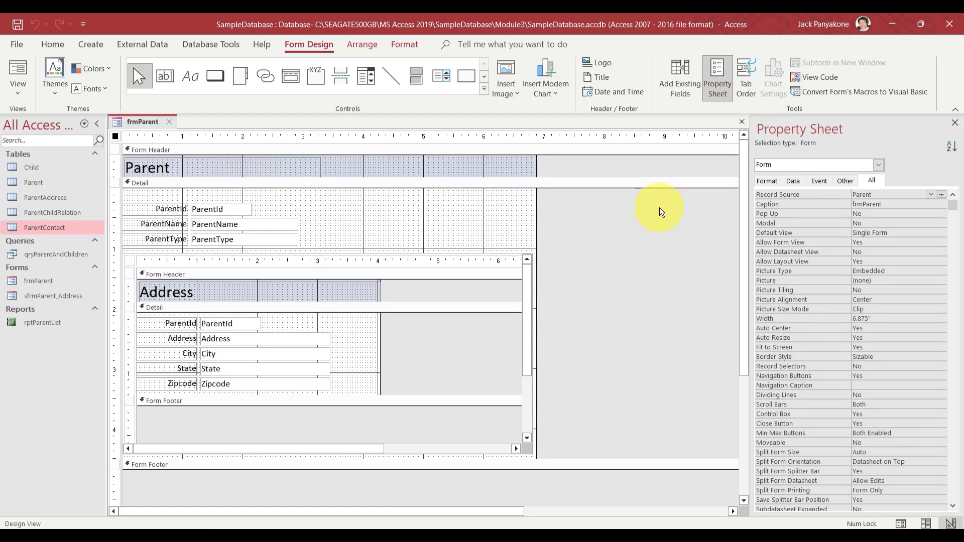
{"action": "left_click", "coordinate": [219, 77]}
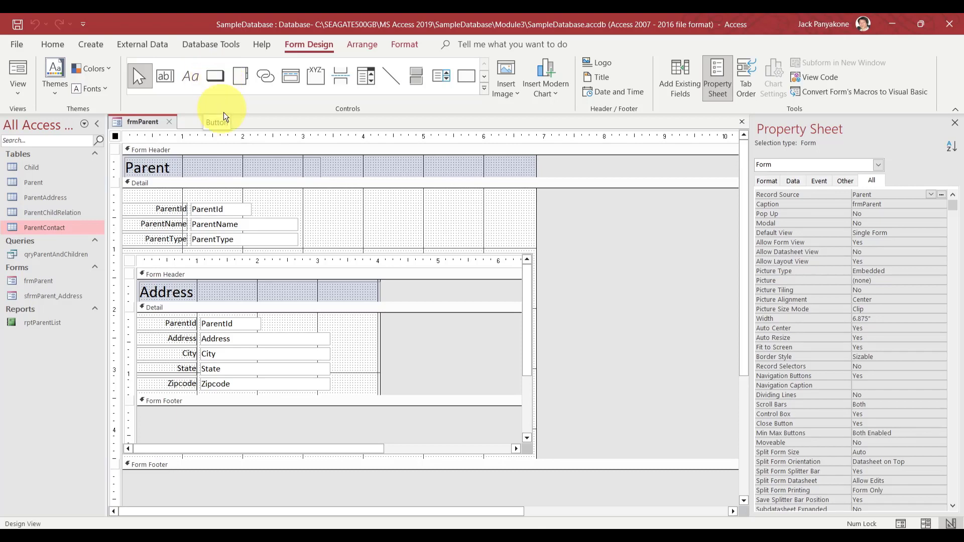
Draw a command button in frmParent's Detail section to start the Command Button Wizard
{"action": "left_click", "coordinate": [213, 75]}
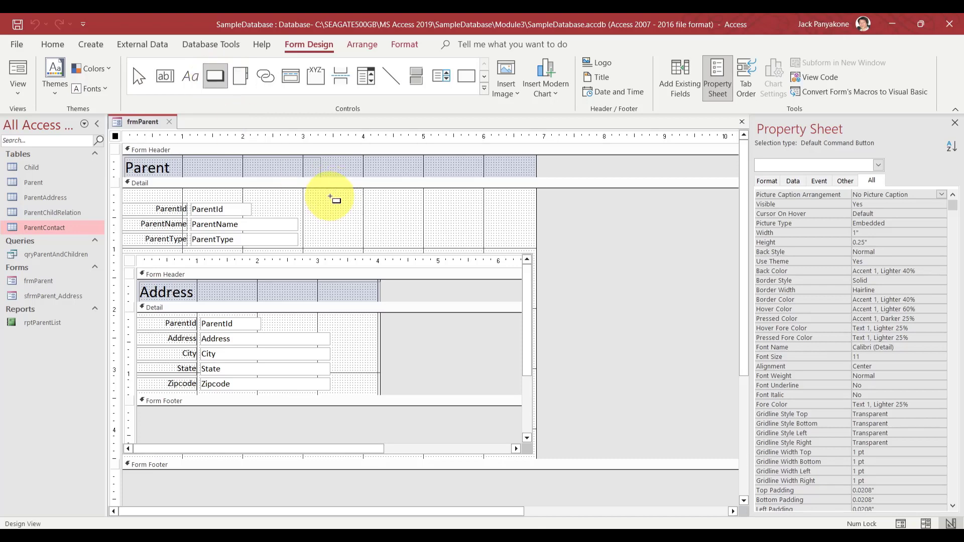
{"action": "left_click_drag", "start_coordinate": [340, 193], "coordinate": [381, 208]}
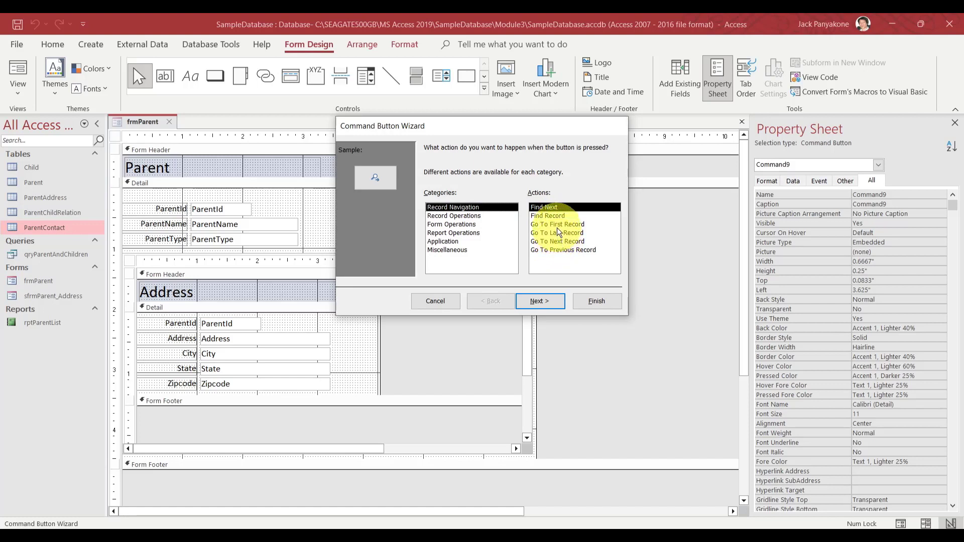
Make the button go to the previous record with the Go To Previous picture, named cmdPrevioius
{"action": "left_click", "coordinate": [563, 250]}
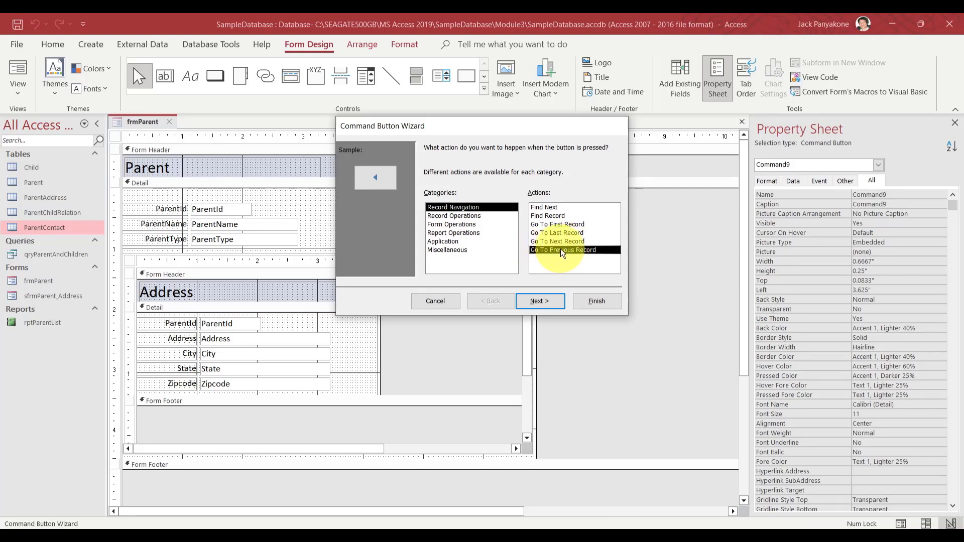
{"action": "left_click", "coordinate": [547, 303]}
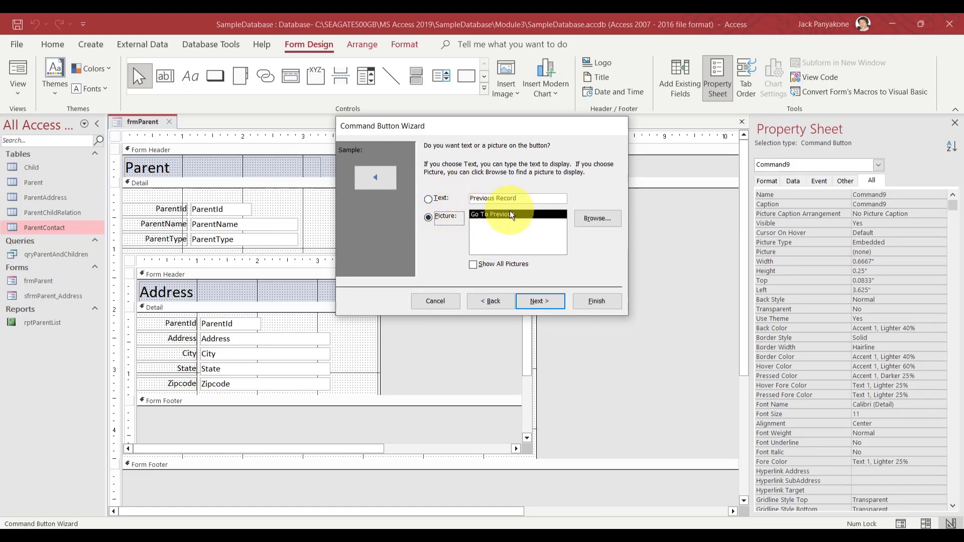
{"action": "left_click", "coordinate": [598, 219]}
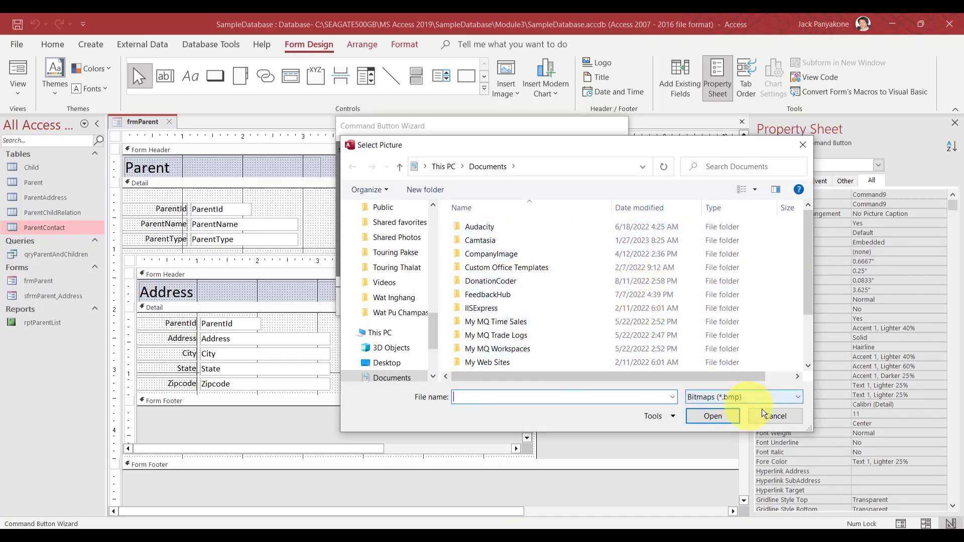
{"action": "left_click", "coordinate": [774, 416]}
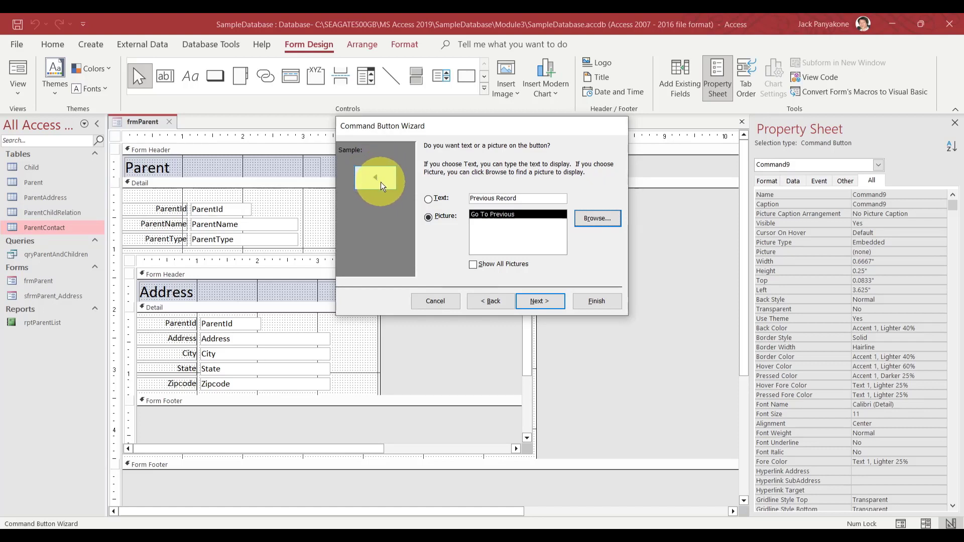
{"action": "left_click", "coordinate": [532, 302]}
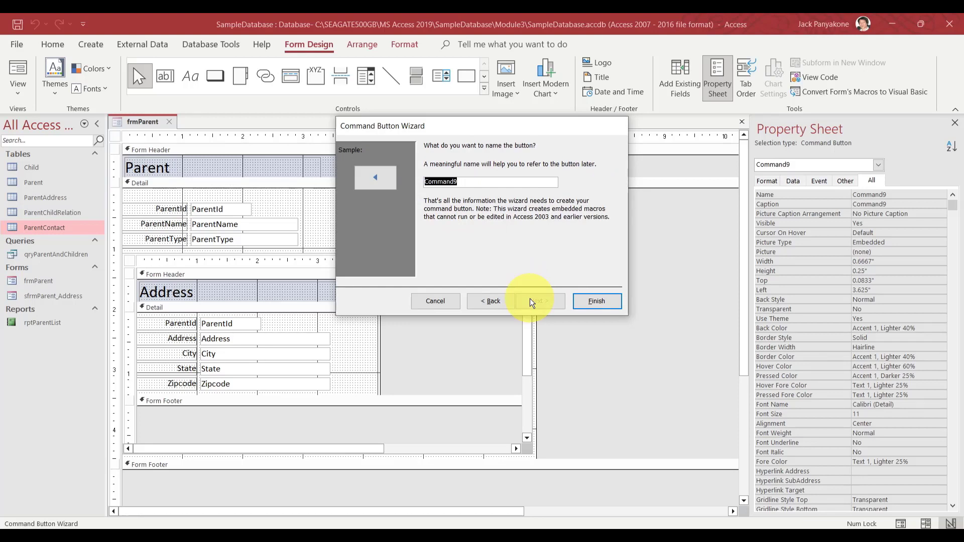
{"action": "type", "text": "cmd"}
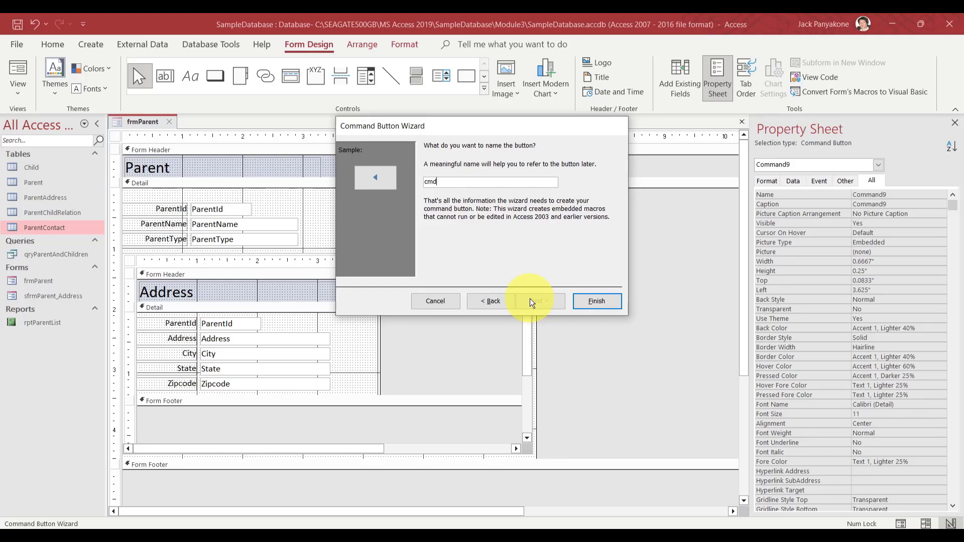
{"action": "type", "text": "Previoius"}
Finish the cmdPrevioius button and drag it to 4" from the left
{"action": "left_click", "coordinate": [591, 305]}
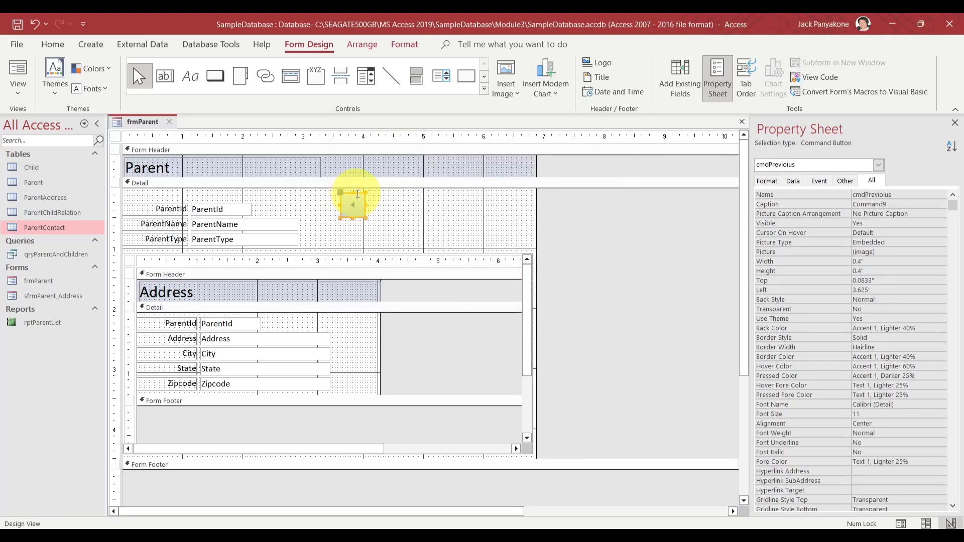
{"action": "left_click_drag", "start_coordinate": [357, 194], "coordinate": [369, 191]}
{"action": "left_click_drag", "start_coordinate": [375, 191], "coordinate": [380, 191]}
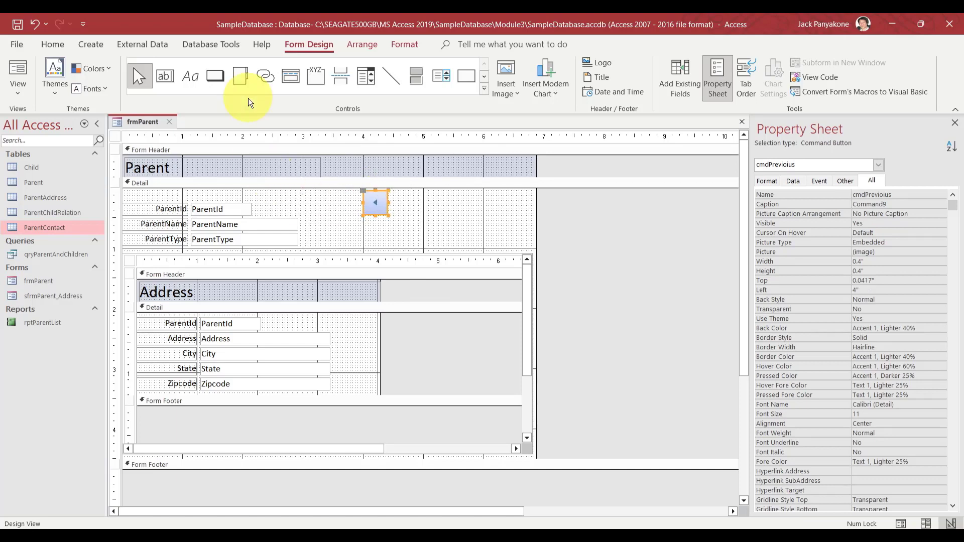
{"action": "left_click", "coordinate": [215, 74]}
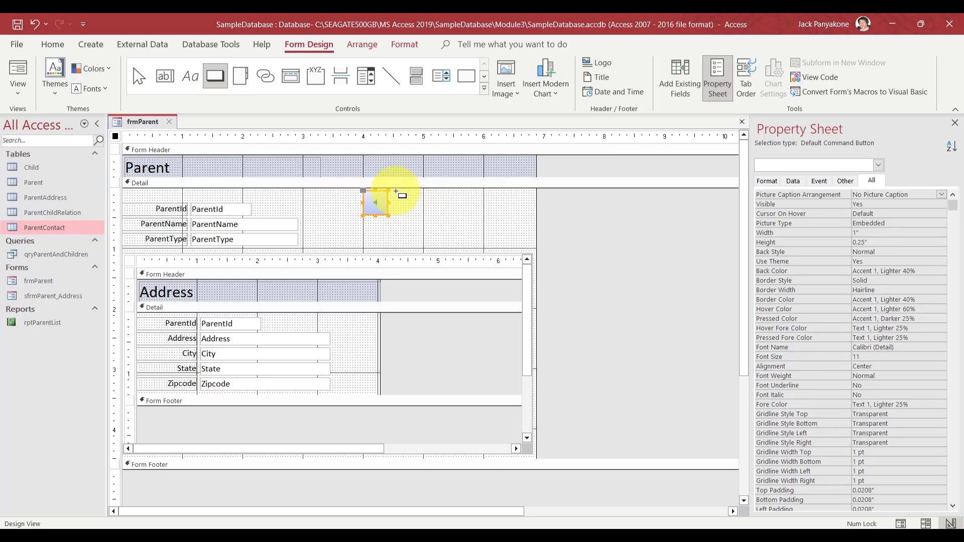
Draw a Go To Next Record button with the Go To Next arrow, named cmdNextRecord
{"action": "left_click_drag", "start_coordinate": [396, 191], "coordinate": [423, 216]}
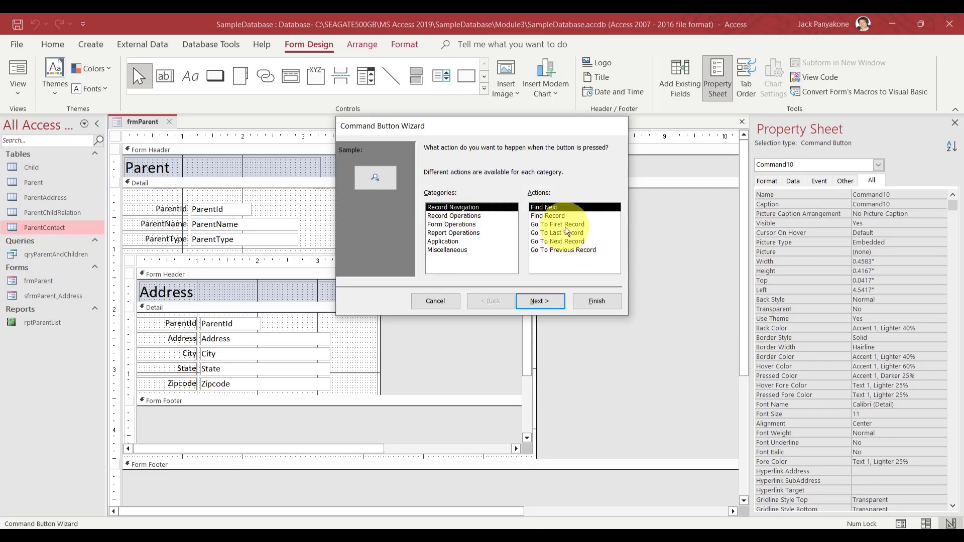
{"action": "left_click", "coordinate": [561, 241]}
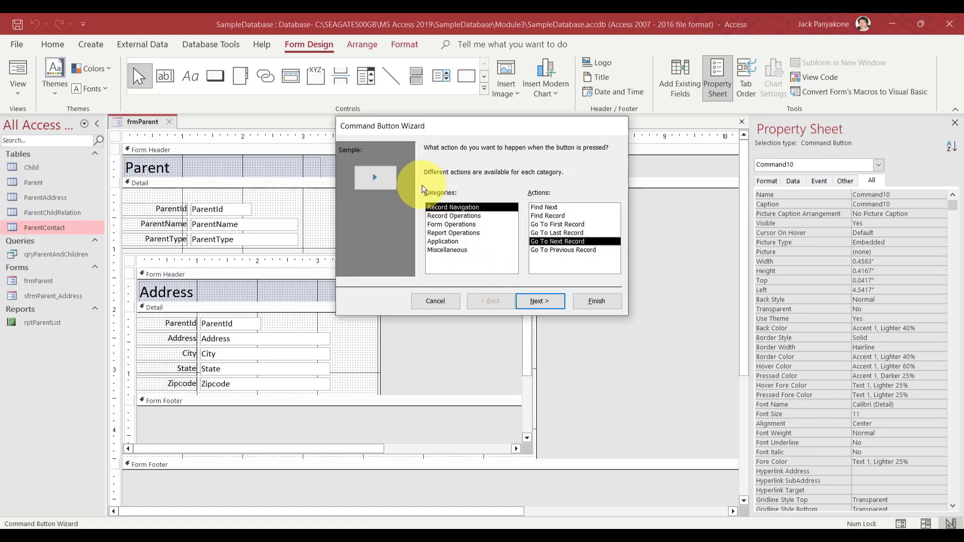
{"action": "left_click", "coordinate": [539, 301]}
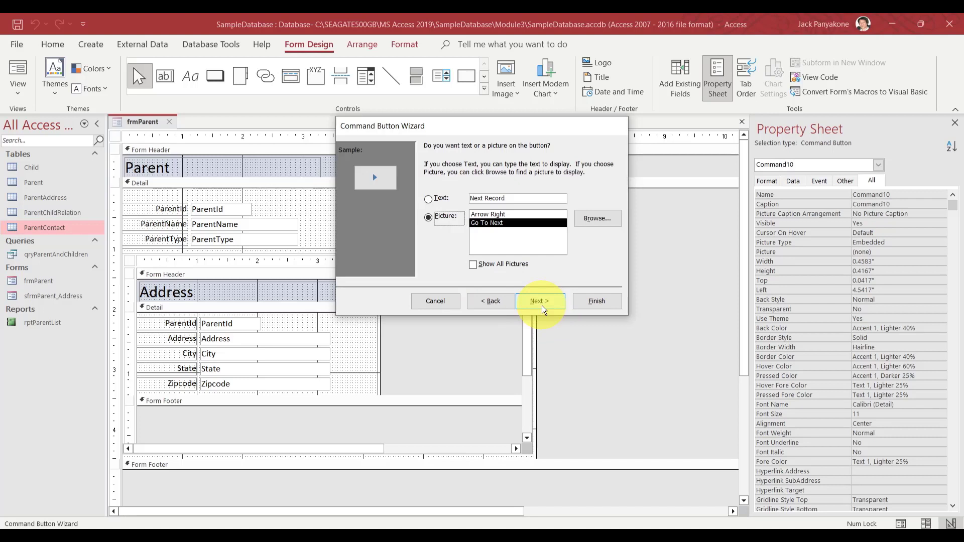
{"action": "left_click", "coordinate": [541, 301]}
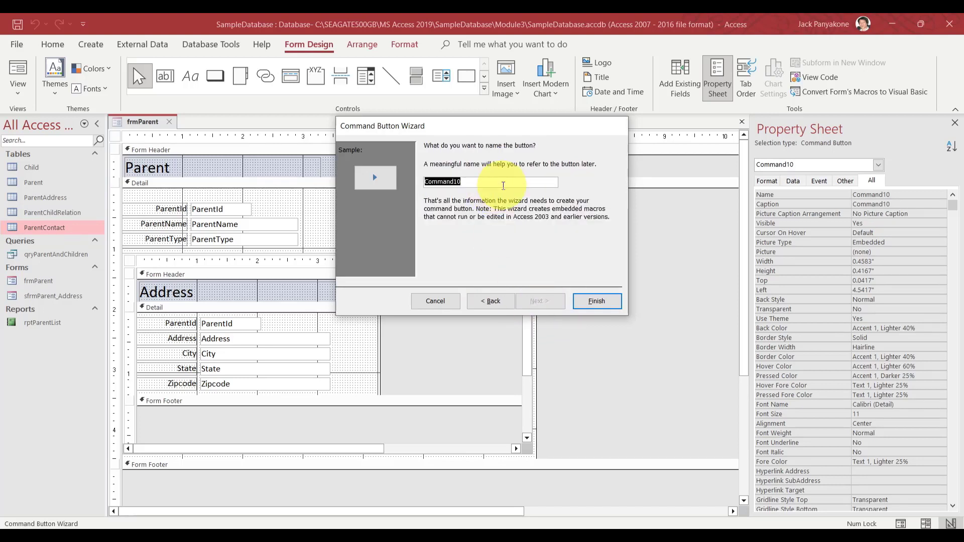
{"action": "type", "text": "cmdNext"}
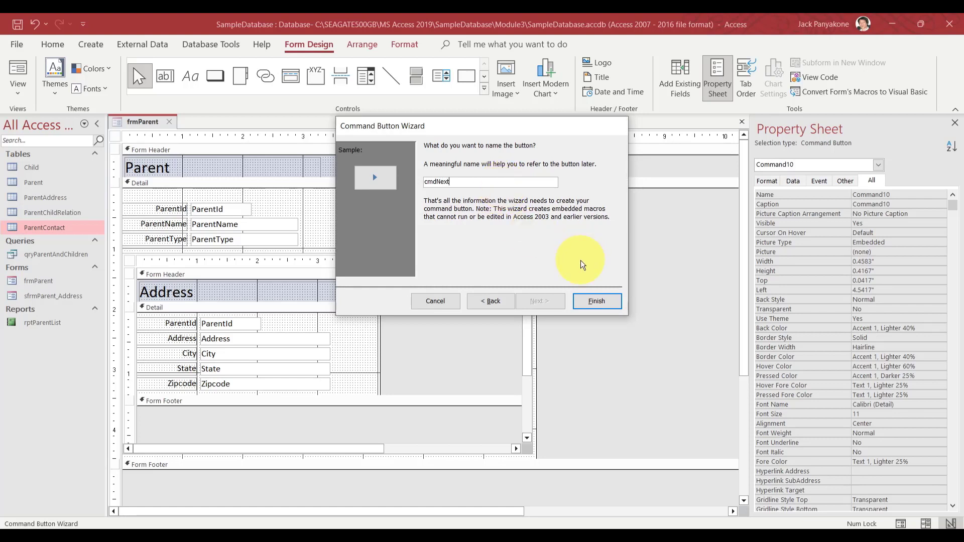
{"action": "type", "text": "Re"}
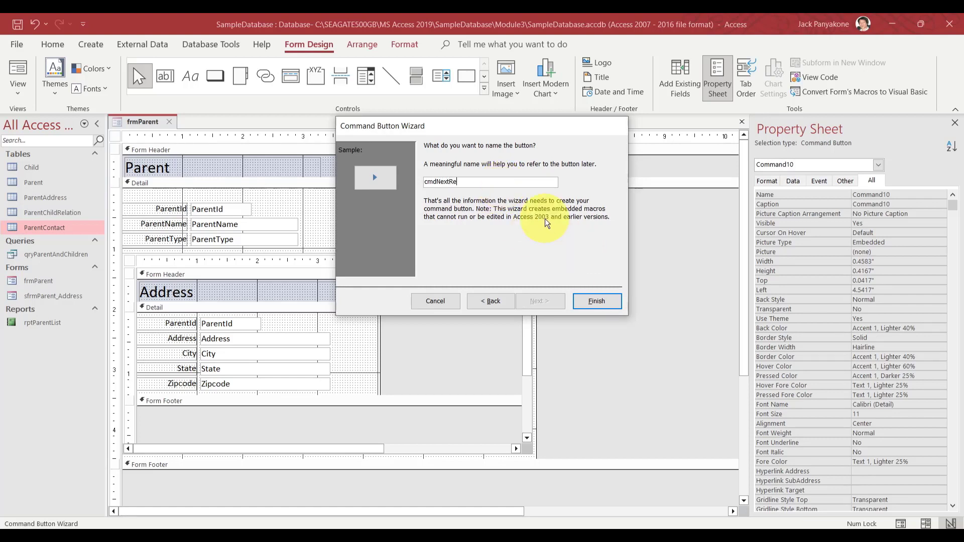
{"action": "type", "text": "cord"}
{"action": "left_click", "coordinate": [608, 302]}
{"action": "left_click", "coordinate": [378, 204]}
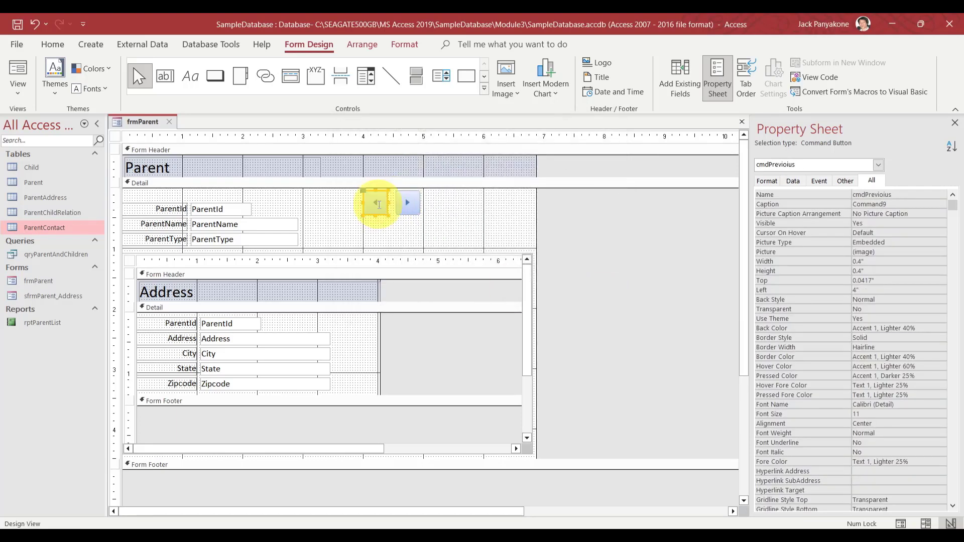
Rename the previous-record button to cmdPrevioiusRecord in the Property Sheet
{"action": "left_click", "coordinate": [898, 196]}
{"action": "type", "text": "R"}
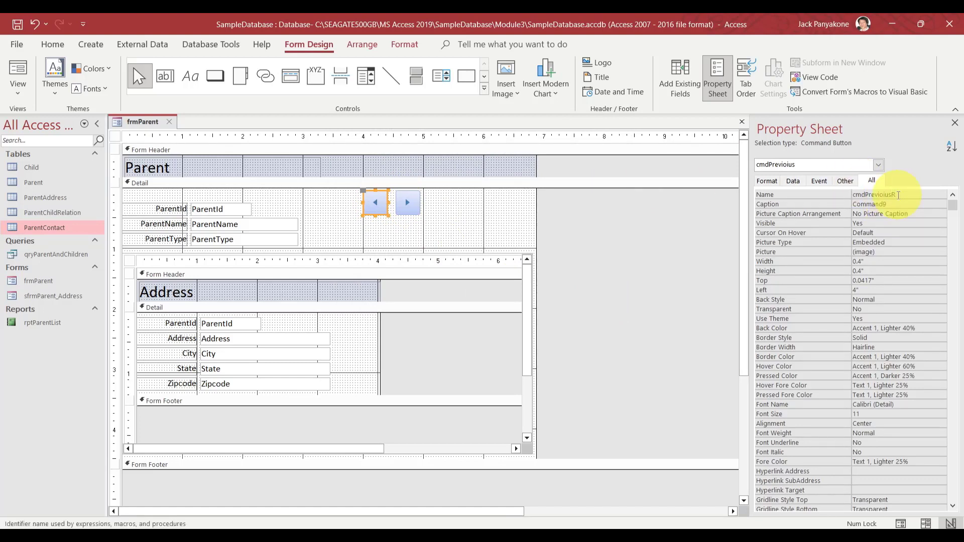
{"action": "type", "text": "ecord"}
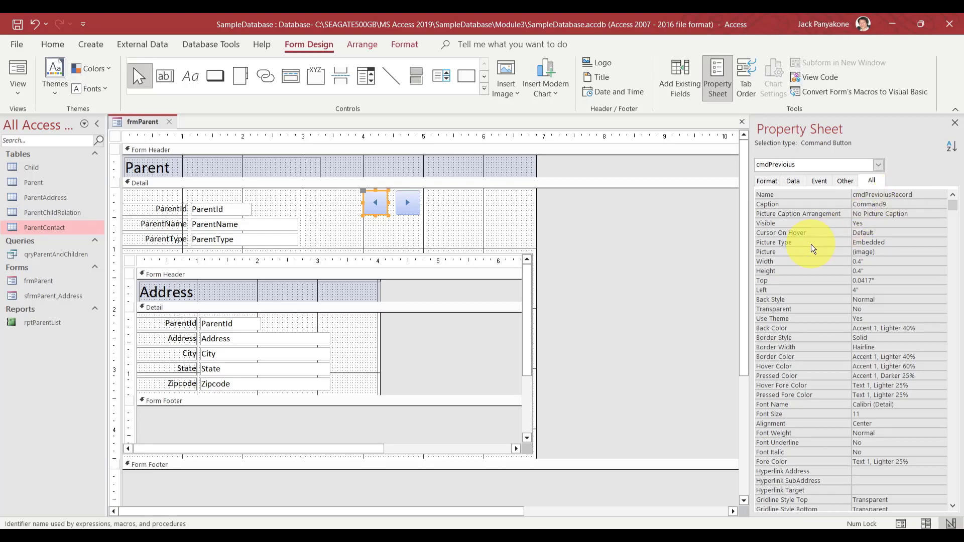
{"action": "key", "text": "Return"}
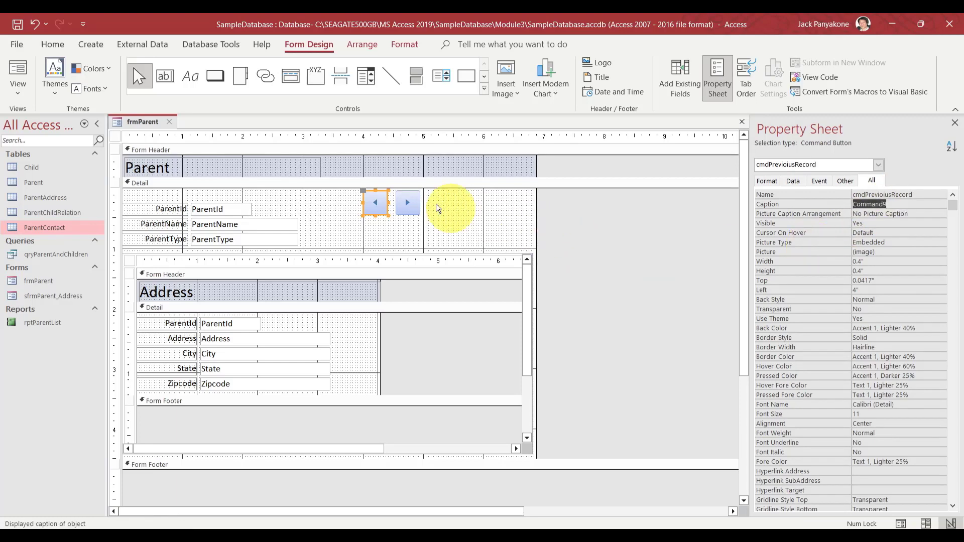
Move the next-record button so it sits right beside the previous-record button
{"action": "left_click", "coordinate": [406, 204]}
{"action": "left_click_drag", "start_coordinate": [402, 206], "coordinate": [397, 206]}
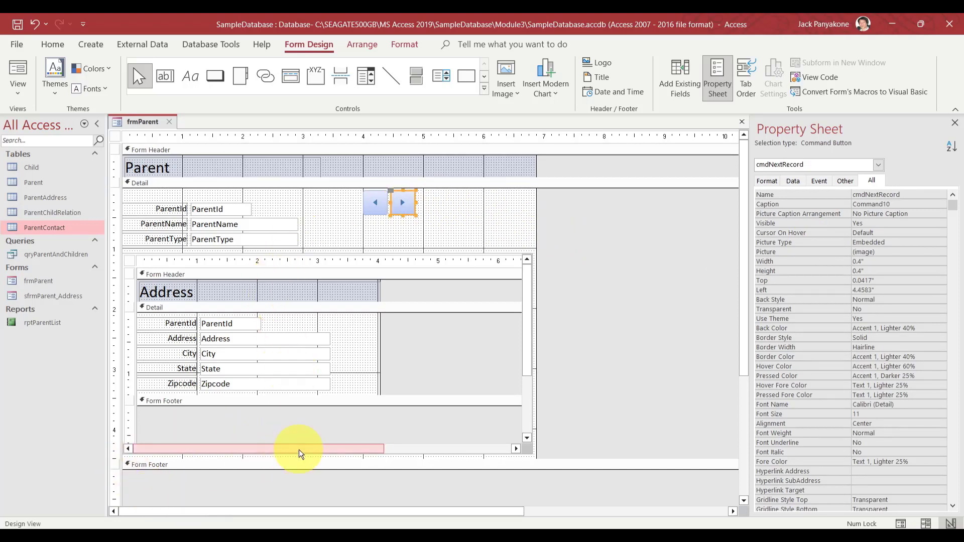
{"action": "left_click", "coordinate": [657, 302]}
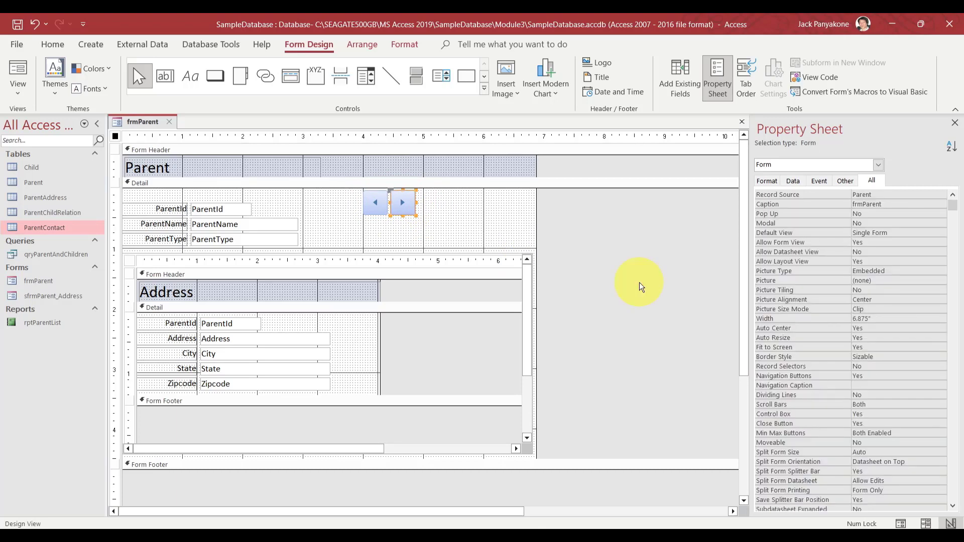
Reopen frmParent in Form View and step with the arrow buttons through records 1 to 4 of 4
{"action": "left_click", "coordinate": [169, 122]}
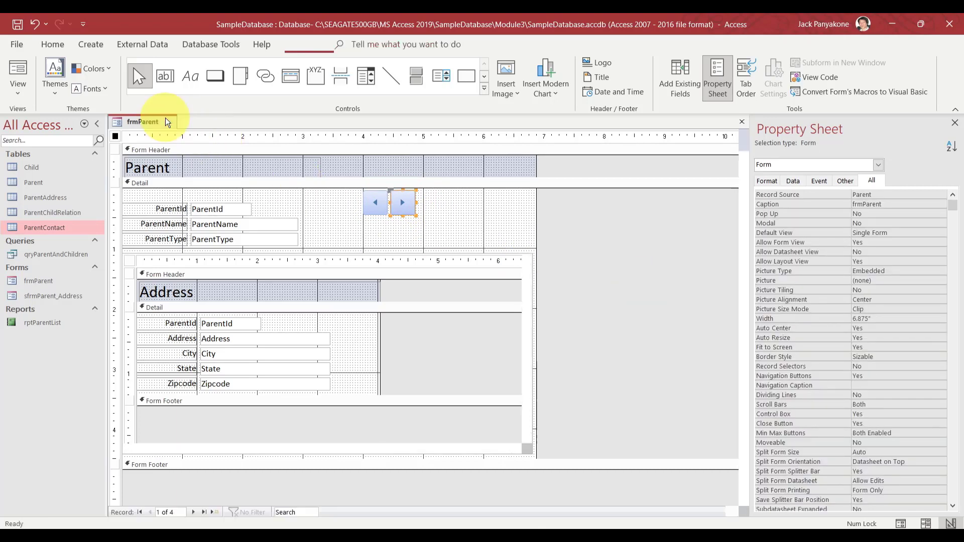
{"action": "double_click", "coordinate": [34, 285]}
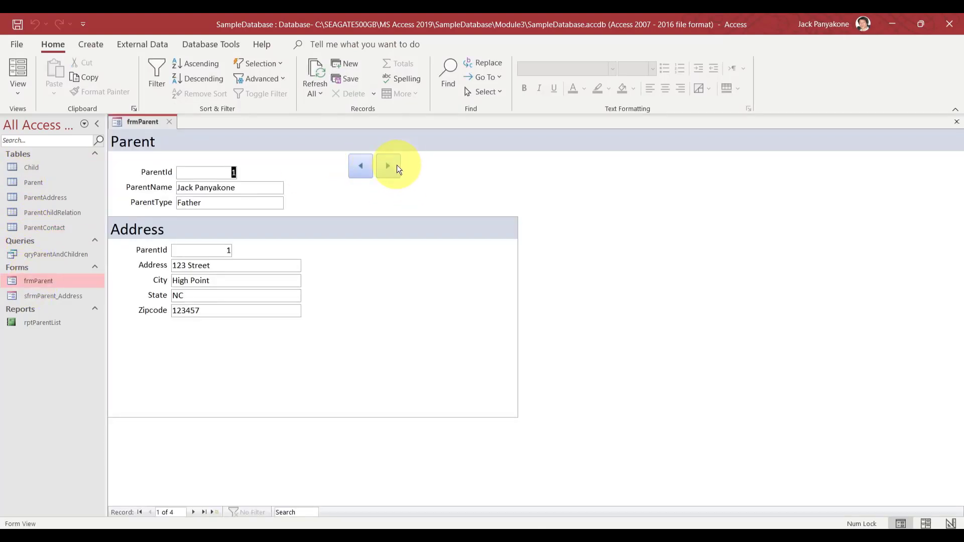
{"action": "left_click", "coordinate": [396, 166]}
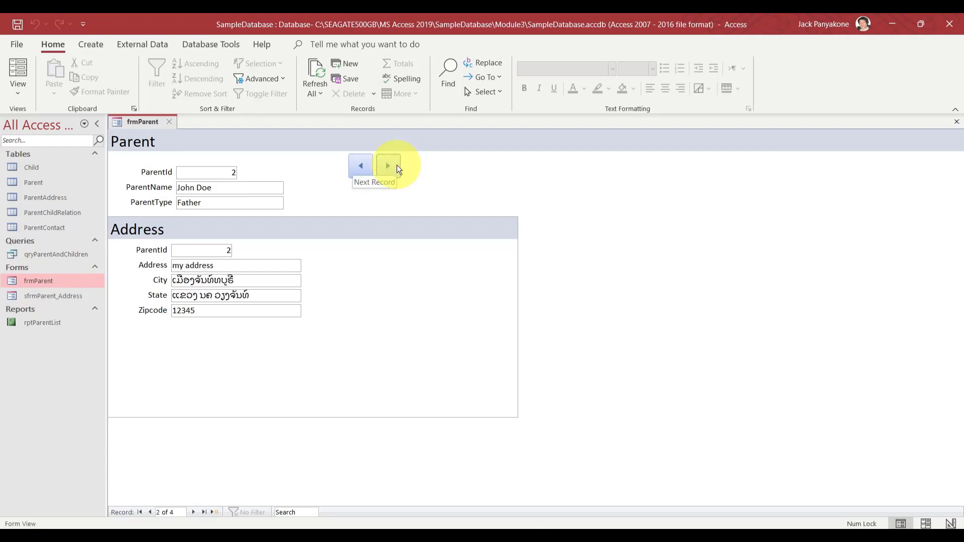
{"action": "left_click", "coordinate": [193, 511]}
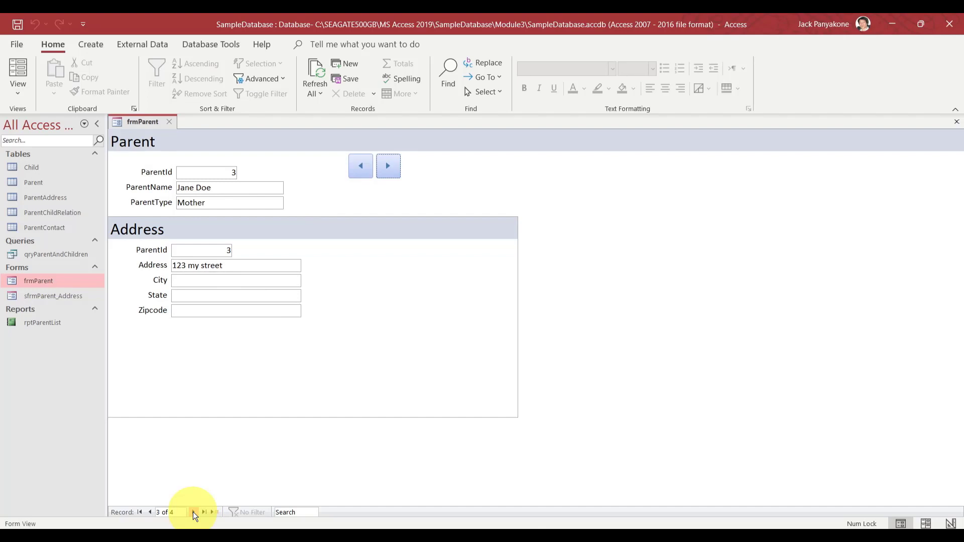
{"action": "left_click", "coordinate": [361, 166]}
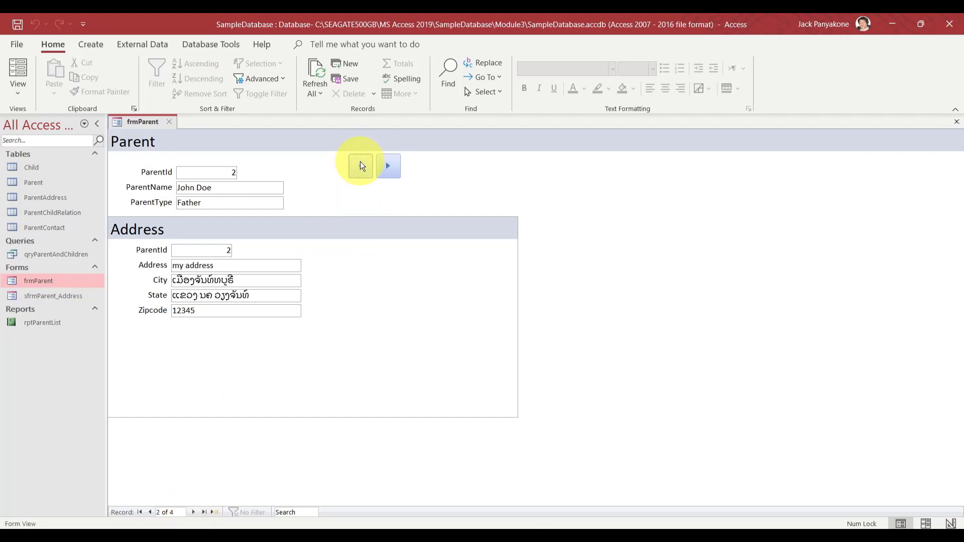
{"action": "left_click", "coordinate": [361, 166]}
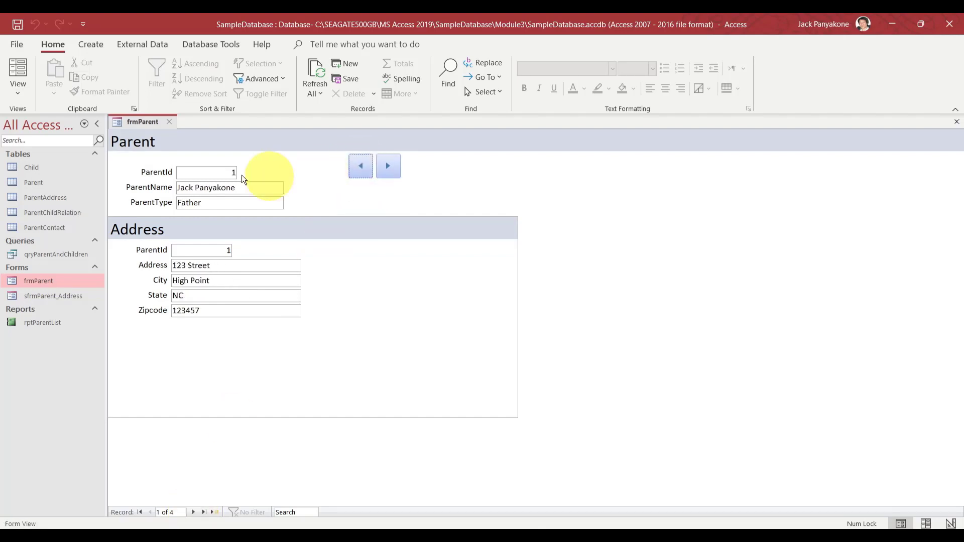
{"action": "left_click", "coordinate": [193, 512]}
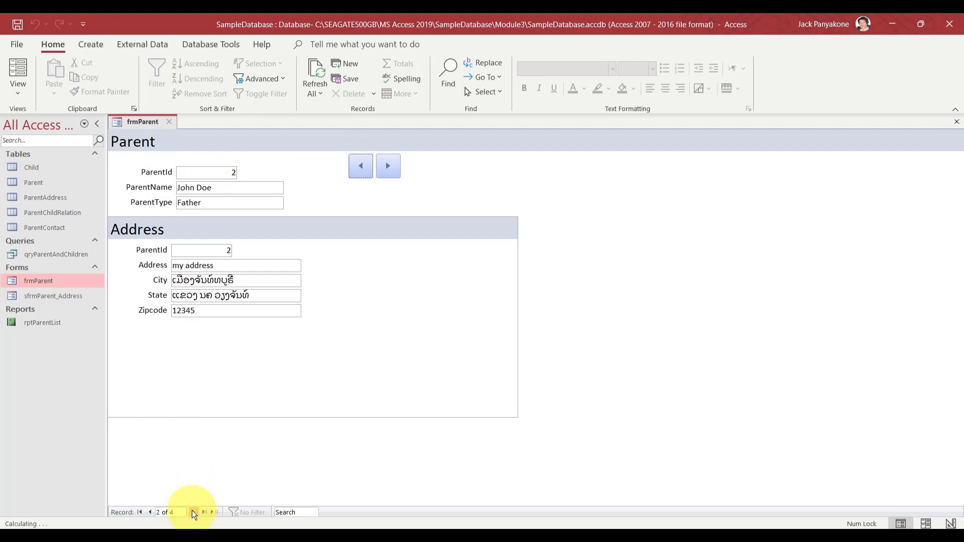
{"action": "left_click", "coordinate": [380, 173]}
{"action": "left_click", "coordinate": [380, 172]}
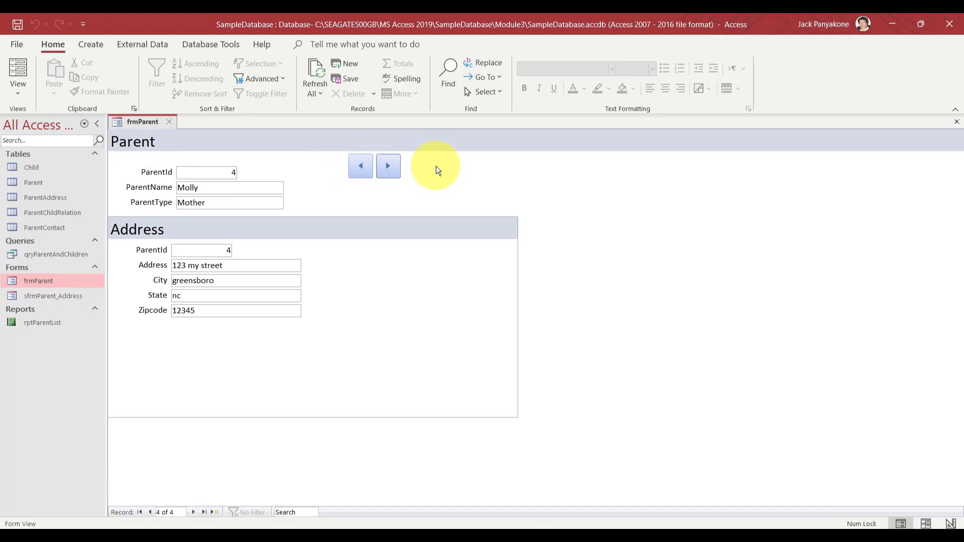
{"action": "right_click", "coordinate": [144, 122]}
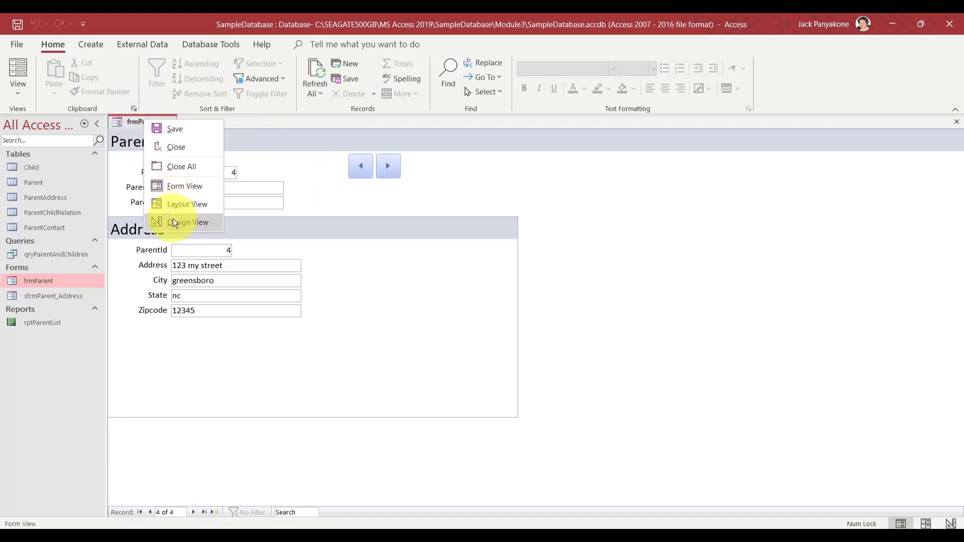
Switch frmParent back to Design View
{"action": "left_click", "coordinate": [176, 187]}
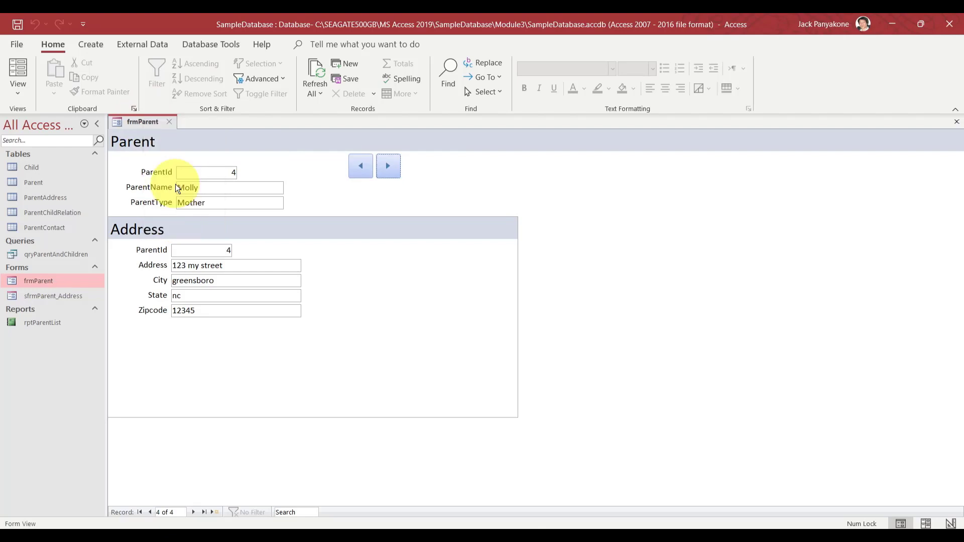
{"action": "right_click", "coordinate": [150, 122]}
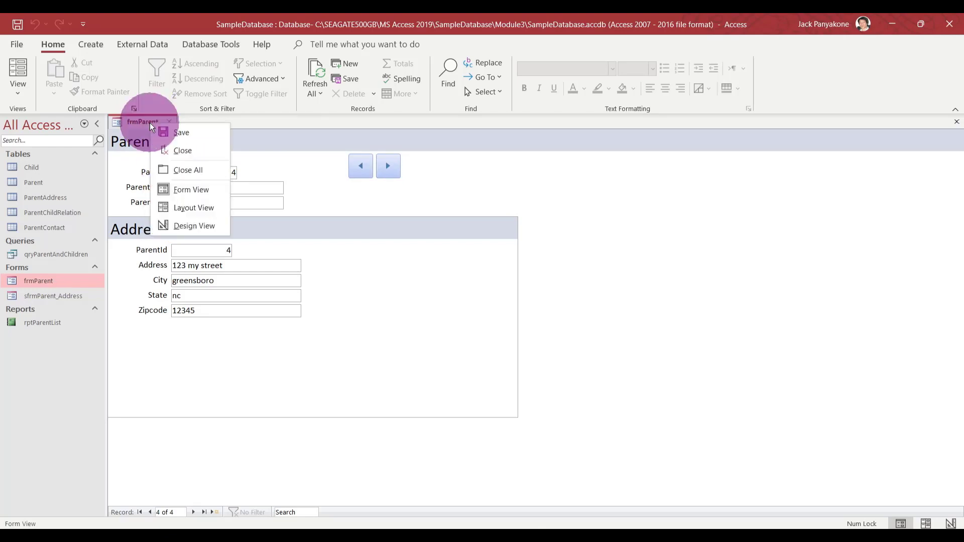
{"action": "left_click", "coordinate": [176, 229]}
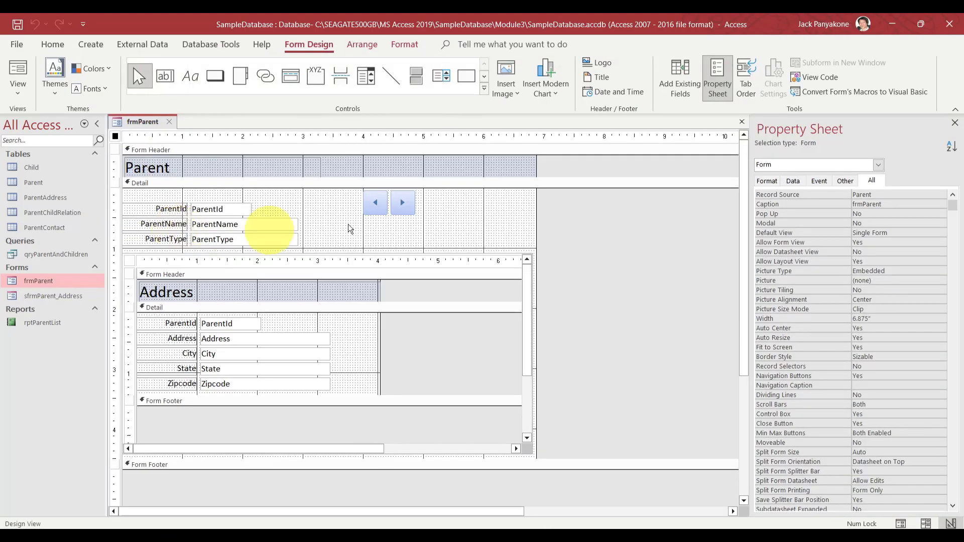
Add a Go To First Record button with its arrow picture, named cmdFirstRecord, left of the previous button
{"action": "left_click", "coordinate": [214, 76]}
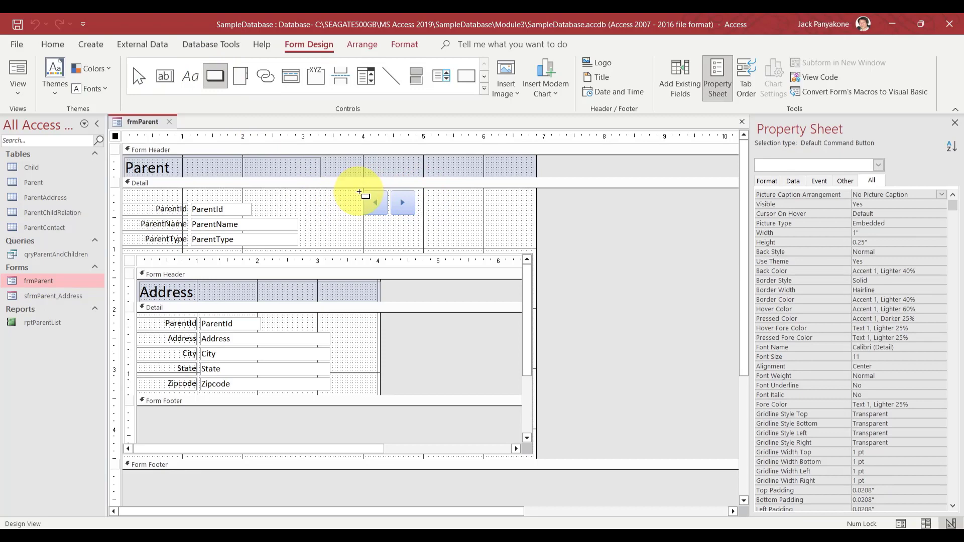
{"action": "left_click_drag", "start_coordinate": [359, 192], "coordinate": [331, 214]}
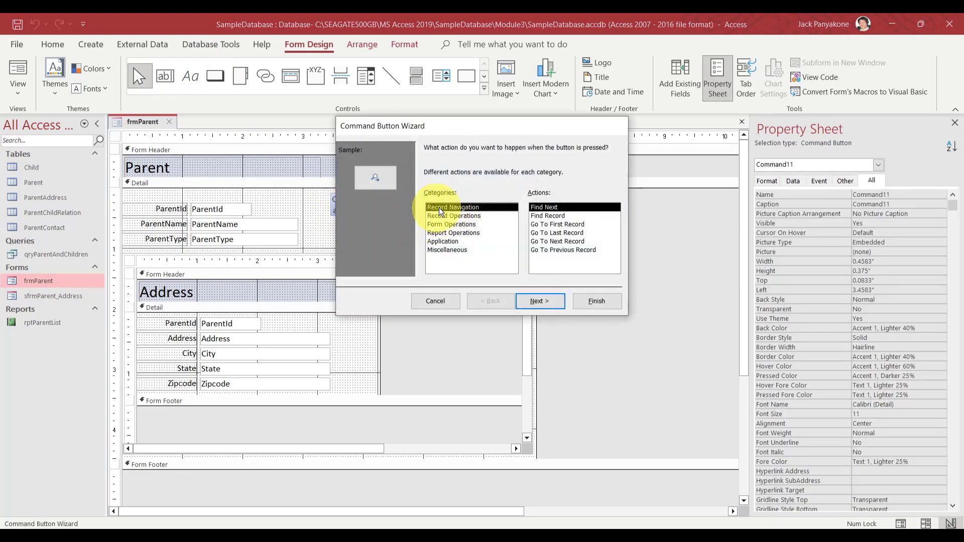
{"action": "left_click", "coordinate": [561, 226]}
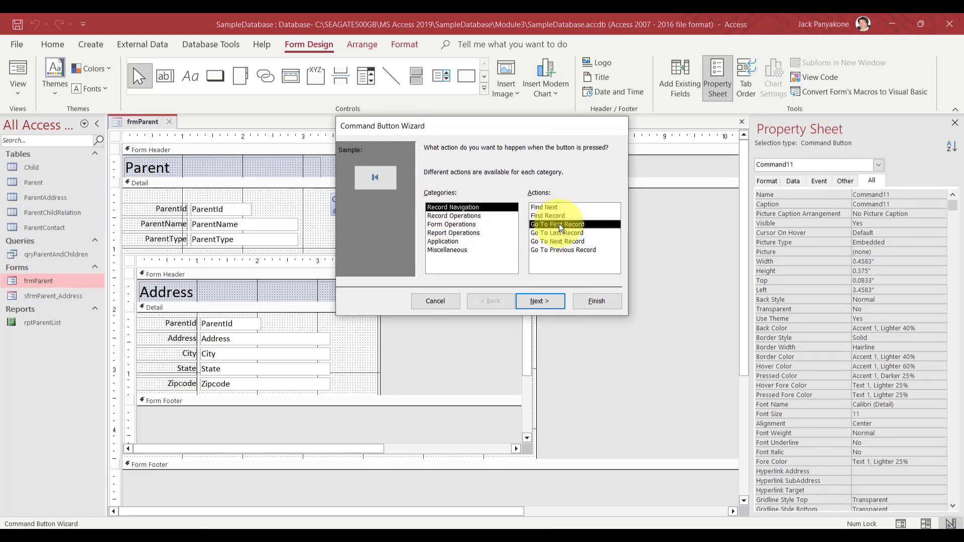
{"action": "left_click", "coordinate": [543, 302]}
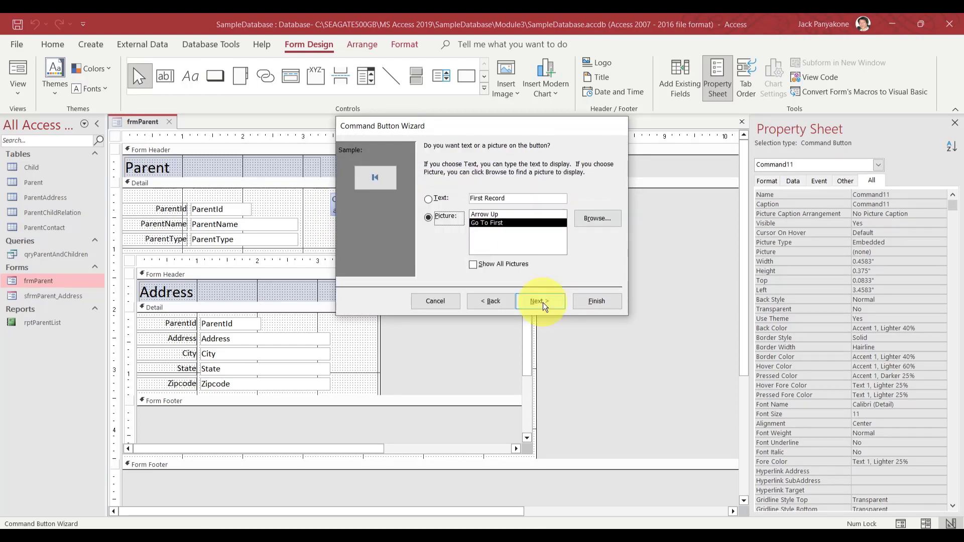
{"action": "left_click", "coordinate": [543, 302]}
{"action": "type", "text": "cmd"}
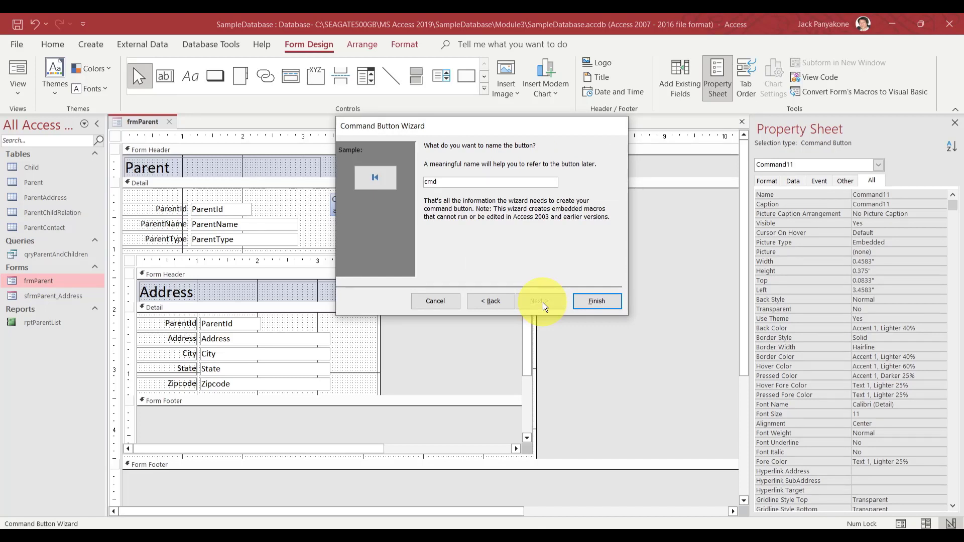
{"action": "type", "text": "FirstRecord"}
{"action": "left_click", "coordinate": [590, 304]}
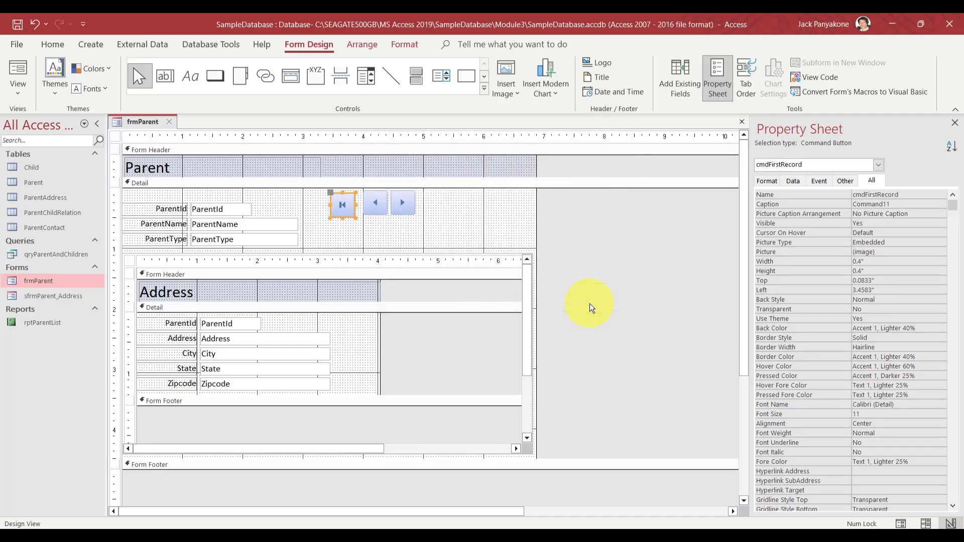
Add a Go To Last Record button with its arrow picture, named cmdLastRecord, right of the next button
{"action": "left_click", "coordinate": [222, 82]}
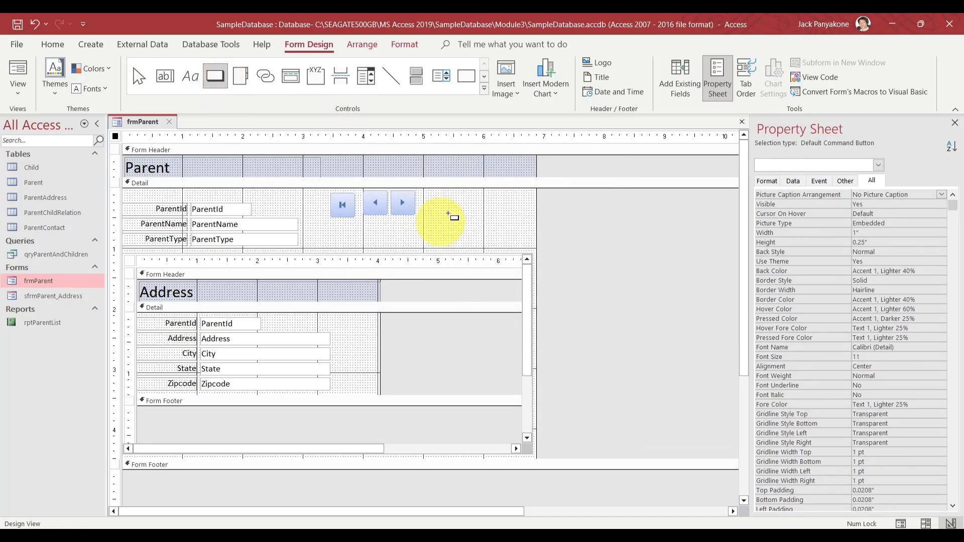
{"action": "left_click_drag", "start_coordinate": [420, 190], "coordinate": [442, 216]}
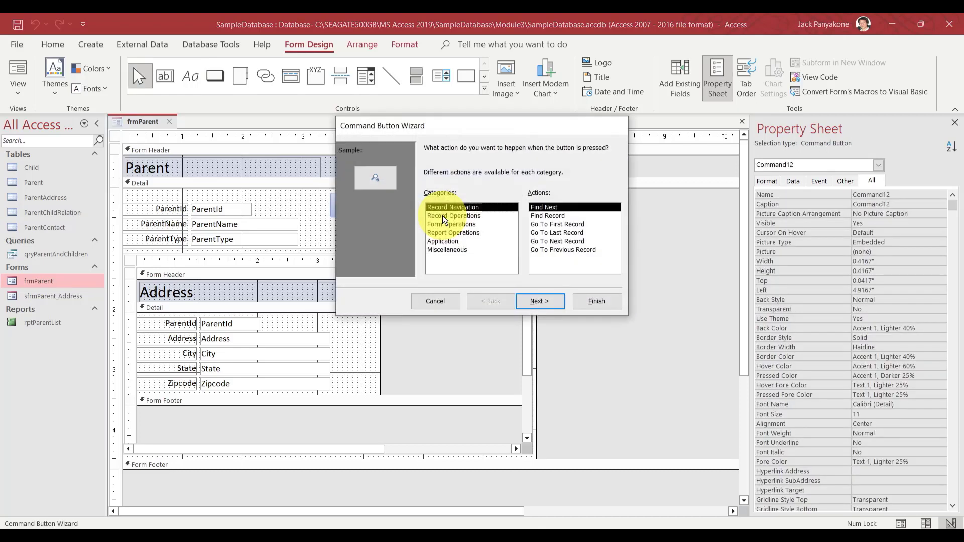
{"action": "left_click", "coordinate": [562, 232]}
{"action": "left_click", "coordinate": [541, 301]}
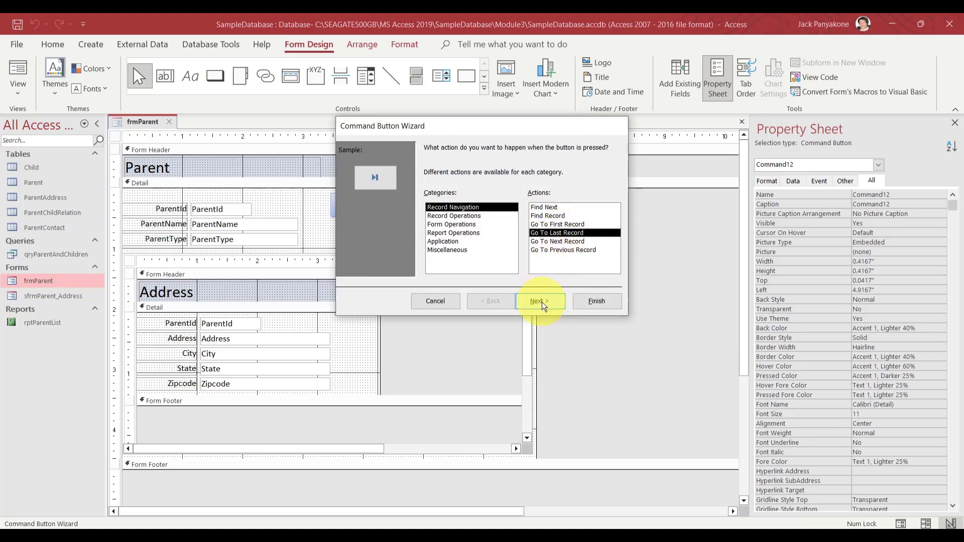
{"action": "left_click", "coordinate": [542, 302]}
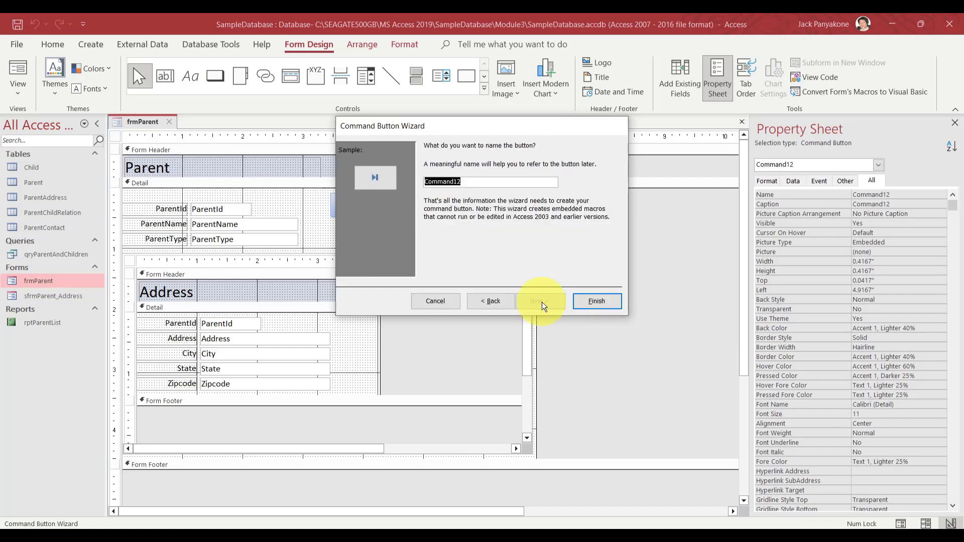
{"action": "type", "text": "cmd"}
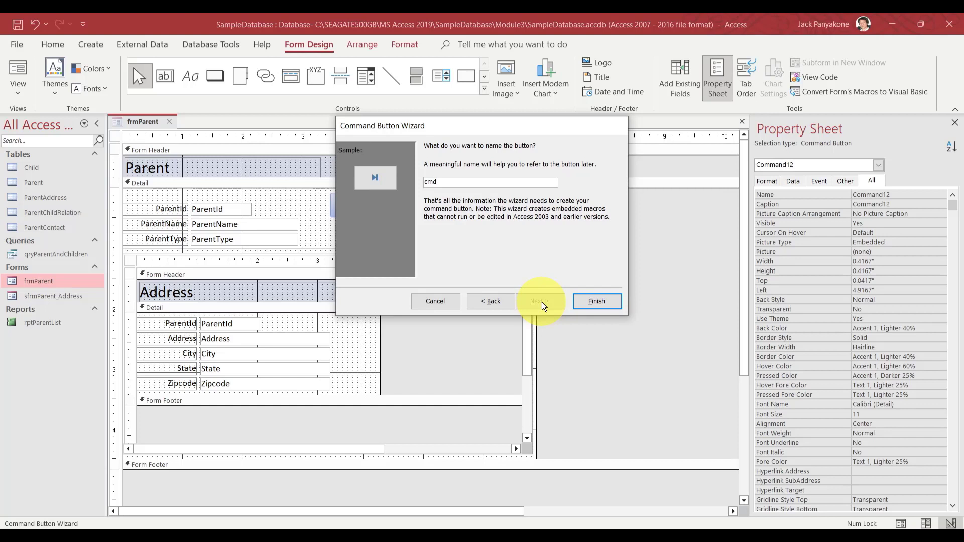
{"action": "type", "text": "LastRecord"}
{"action": "left_click", "coordinate": [589, 301]}
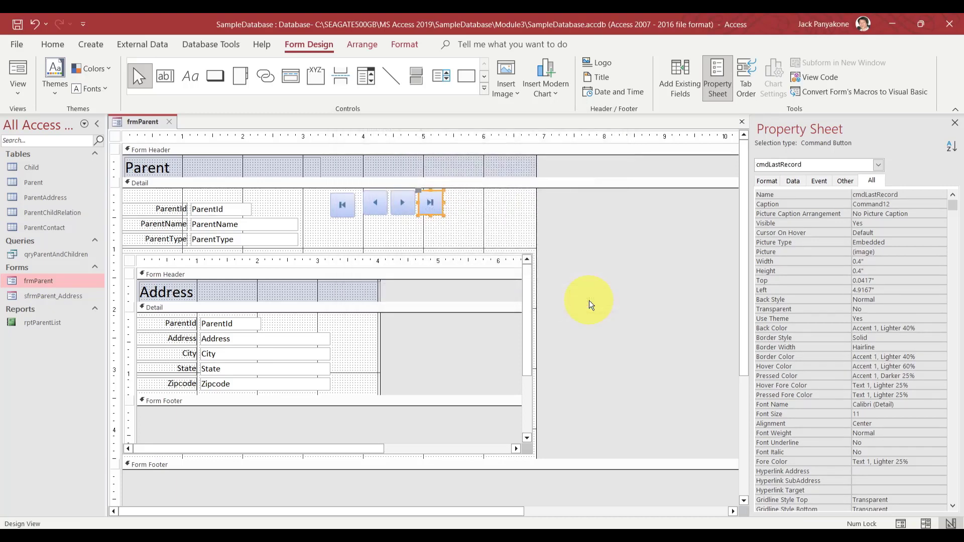
Align cmdFirstRecord in one row with the previous, next and last-record buttons
{"action": "left_click", "coordinate": [345, 201]}
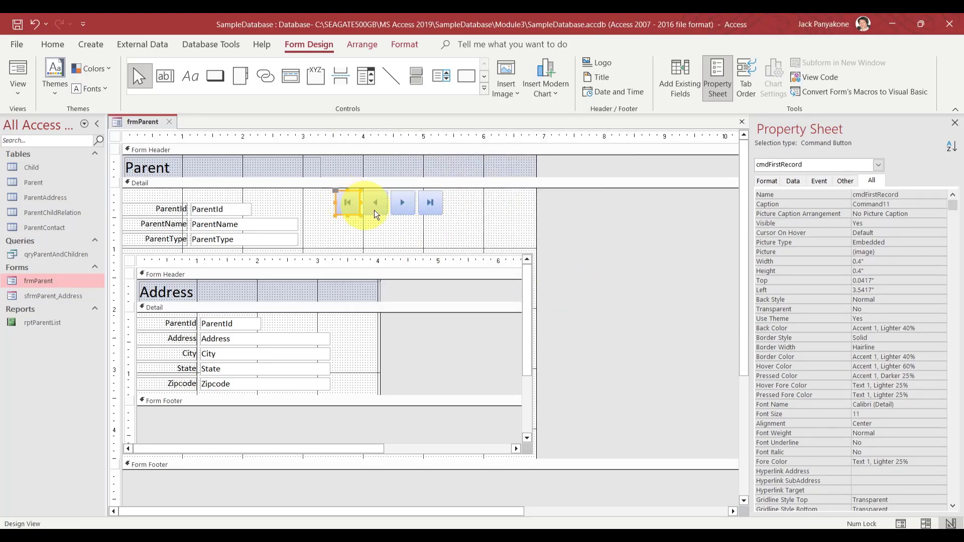
{"action": "left_click", "coordinate": [395, 228]}
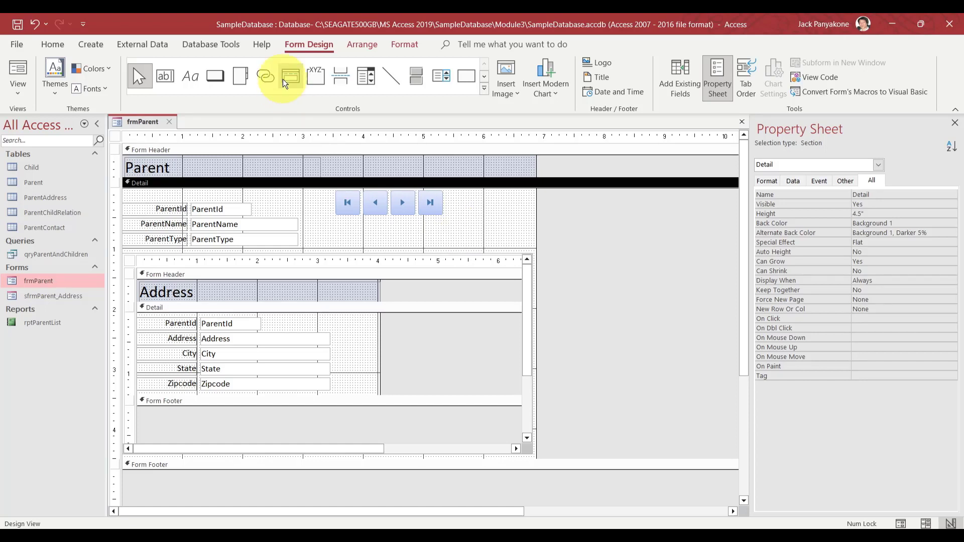
{"action": "left_click", "coordinate": [214, 78]}
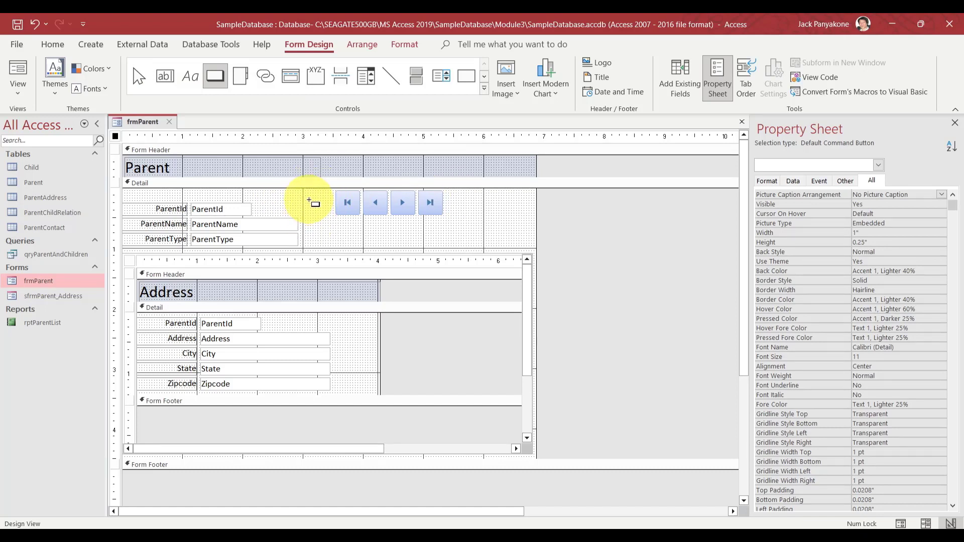
Add a Record Operations > Add New Record button with the Go To New picture, named cmdAddNew
{"action": "left_click_drag", "start_coordinate": [332, 216], "coordinate": [306, 191]}
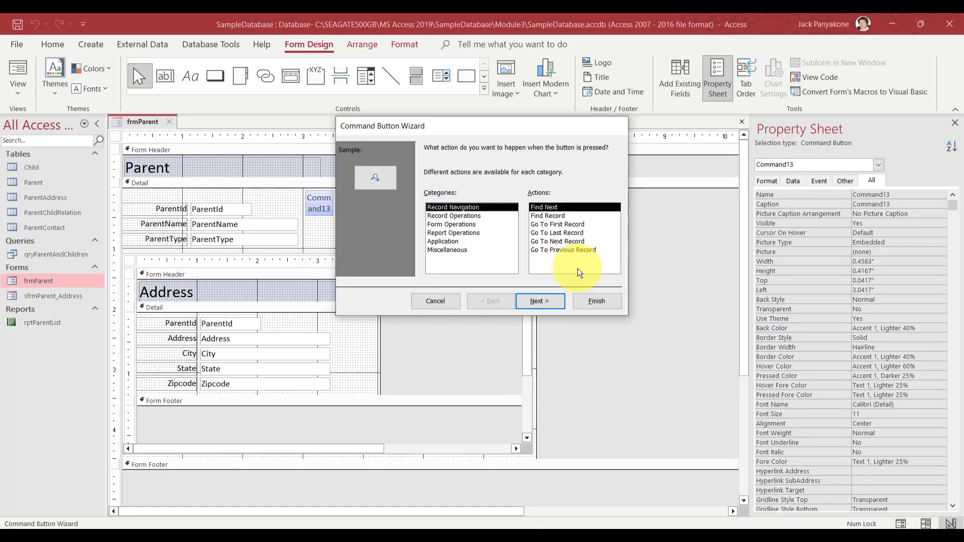
{"action": "left_click", "coordinate": [459, 216]}
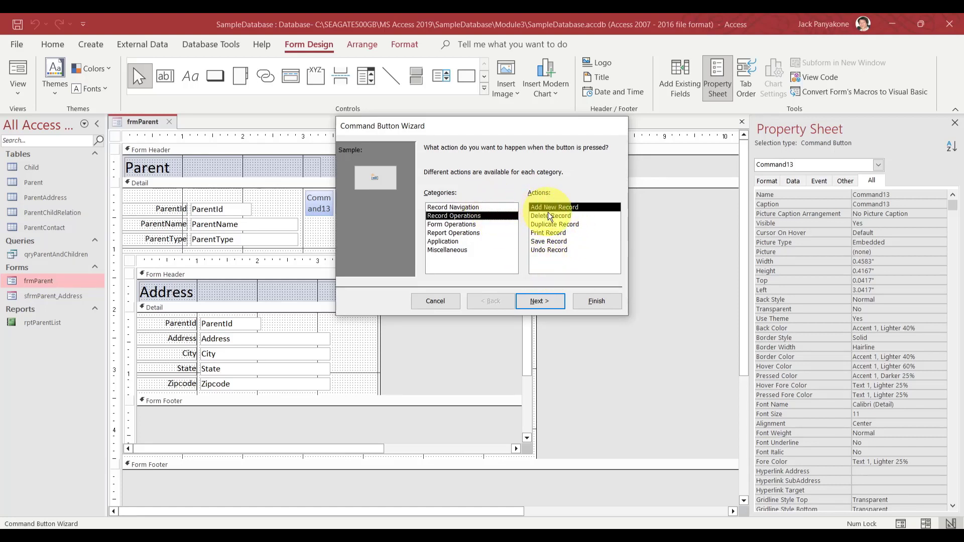
{"action": "left_click", "coordinate": [535, 300]}
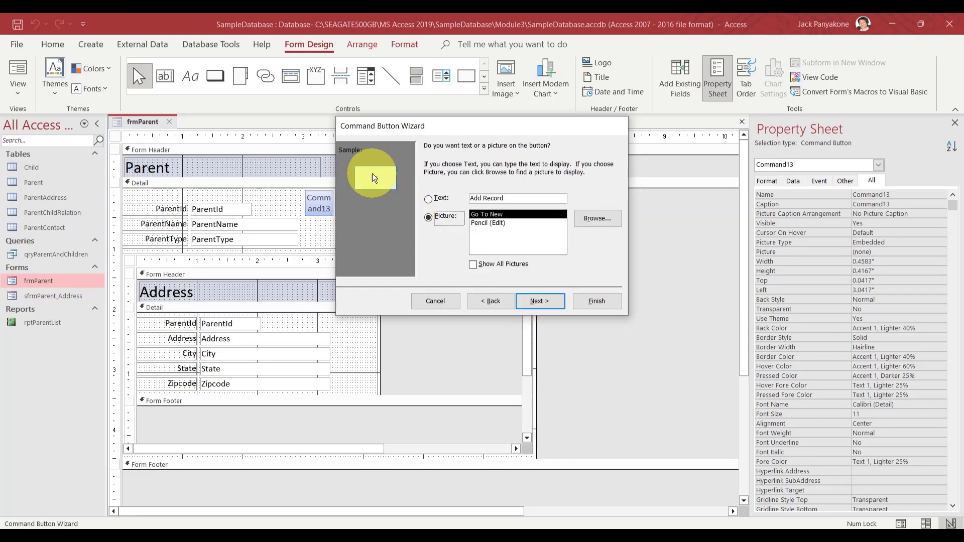
{"action": "left_click", "coordinate": [541, 300]}
{"action": "type", "text": "cmd"}
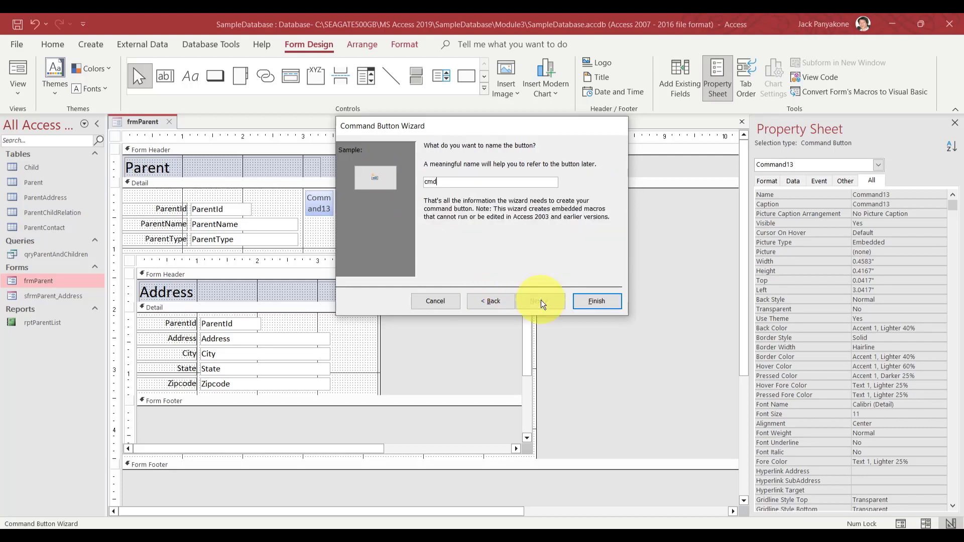
{"action": "type", "text": "AddNew"}
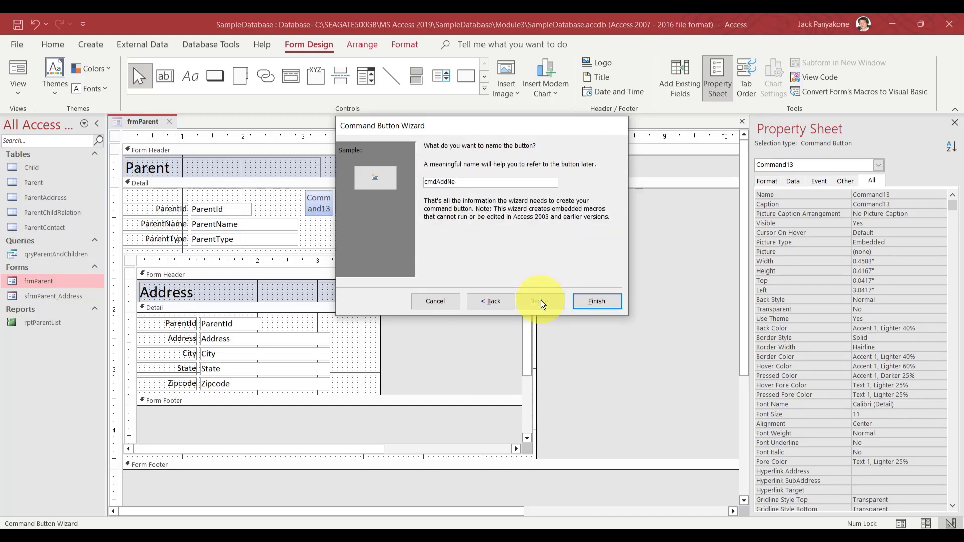
{"action": "left_click", "coordinate": [597, 302]}
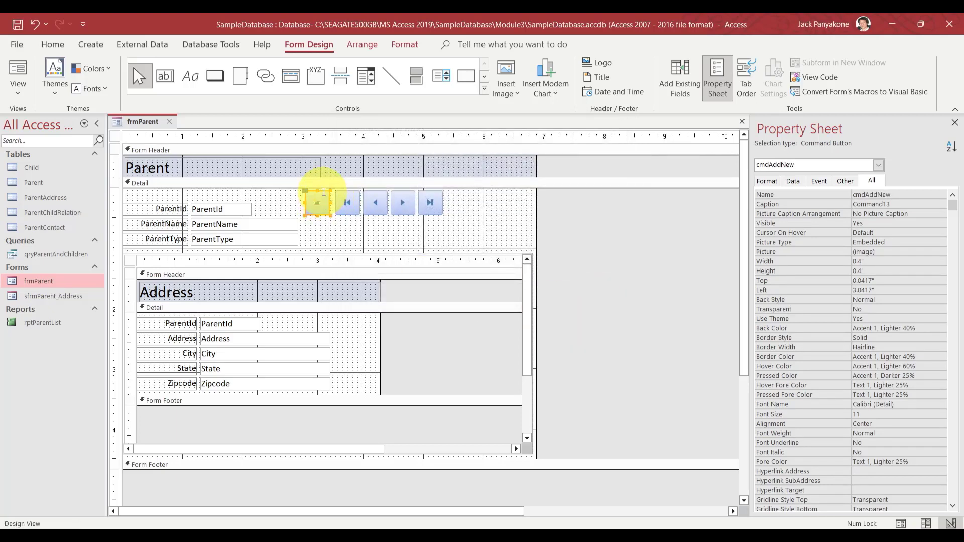
Nudge cmdAddNew and shift the four navigation buttons right to leave a gap after it
{"action": "left_click_drag", "start_coordinate": [323, 191], "coordinate": [325, 189]}
{"action": "left_click", "coordinate": [418, 221]}
{"action": "left_click_drag", "start_coordinate": [432, 220], "coordinate": [347, 200]}
{"action": "key", "text": "Right"}
{"action": "key", "text": "Right"}
{"action": "key", "text": "Right"}
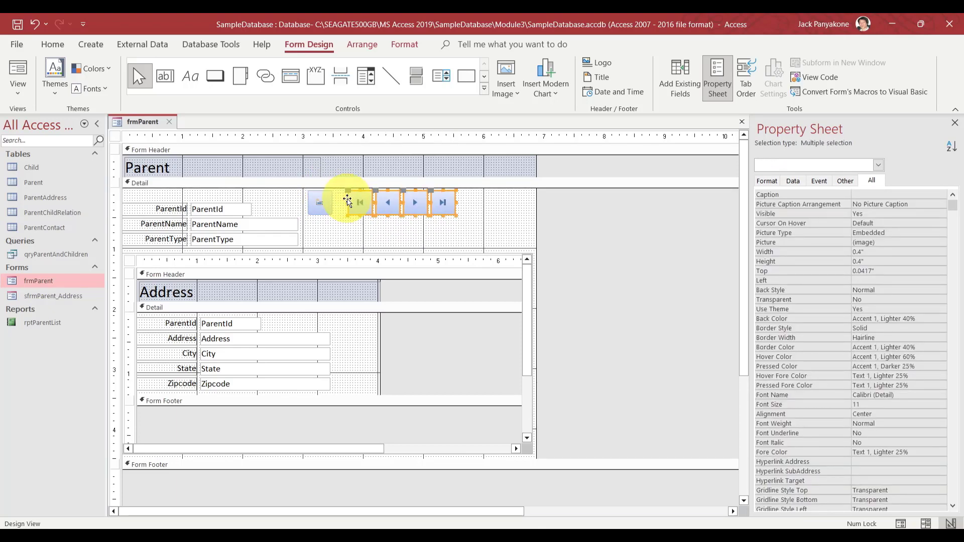
{"action": "key", "text": "Right"}
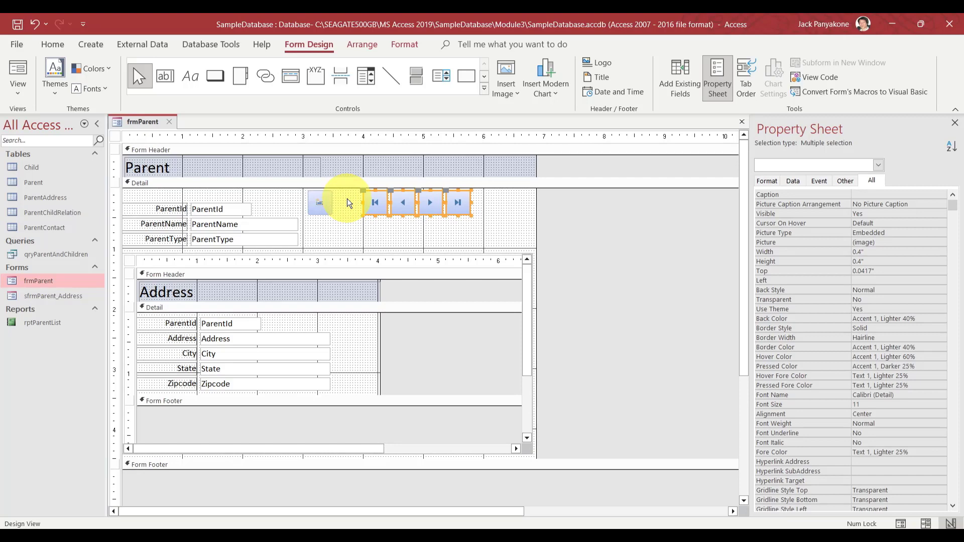
{"action": "left_click", "coordinate": [348, 199]}
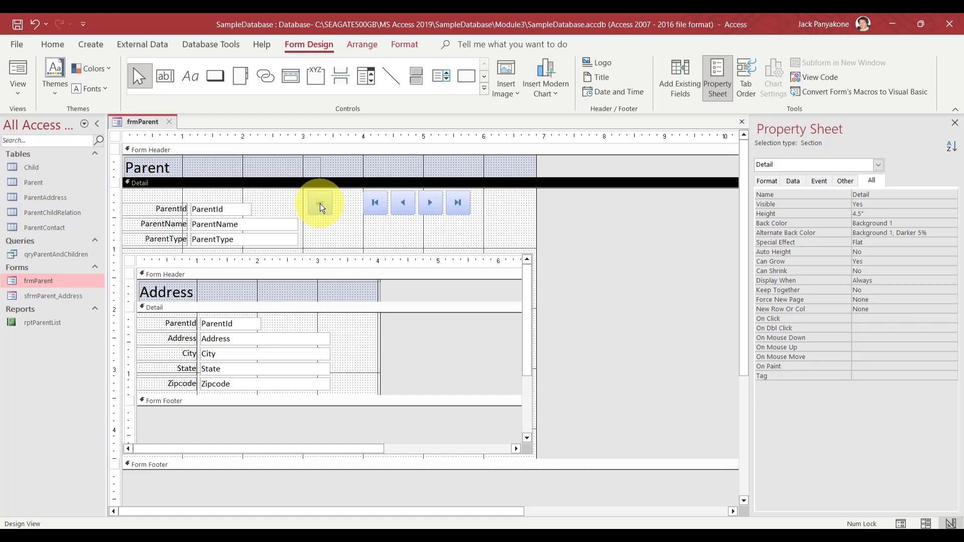
{"action": "left_click", "coordinate": [295, 197]}
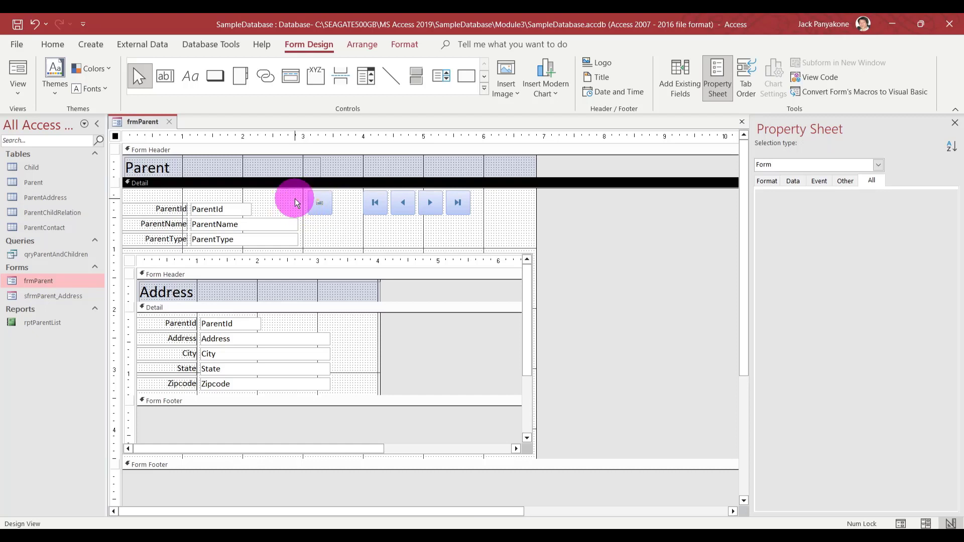
{"action": "left_click", "coordinate": [219, 79]}
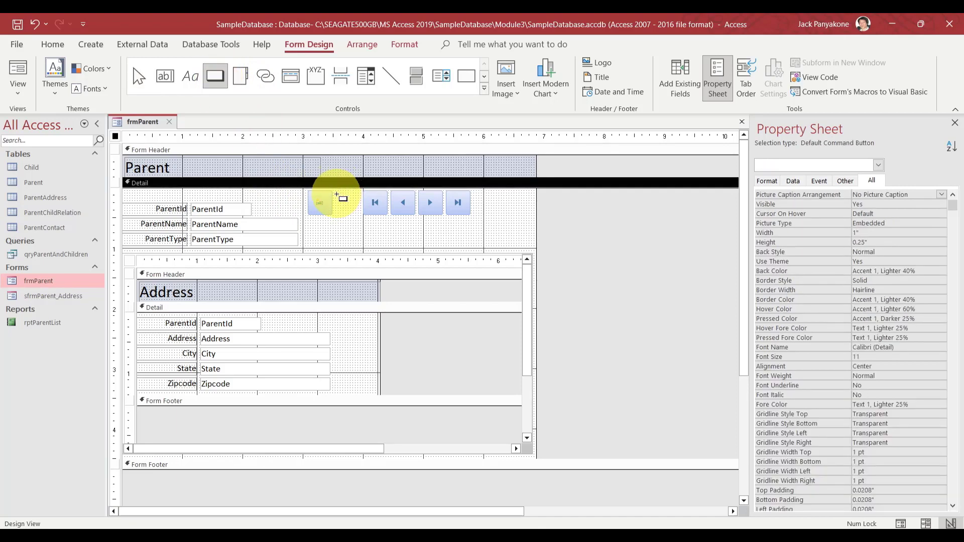
Add a Delete Record button with its picture after the add-new button, named cmdDeleteRecord
{"action": "left_click_drag", "start_coordinate": [334, 190], "coordinate": [359, 214]}
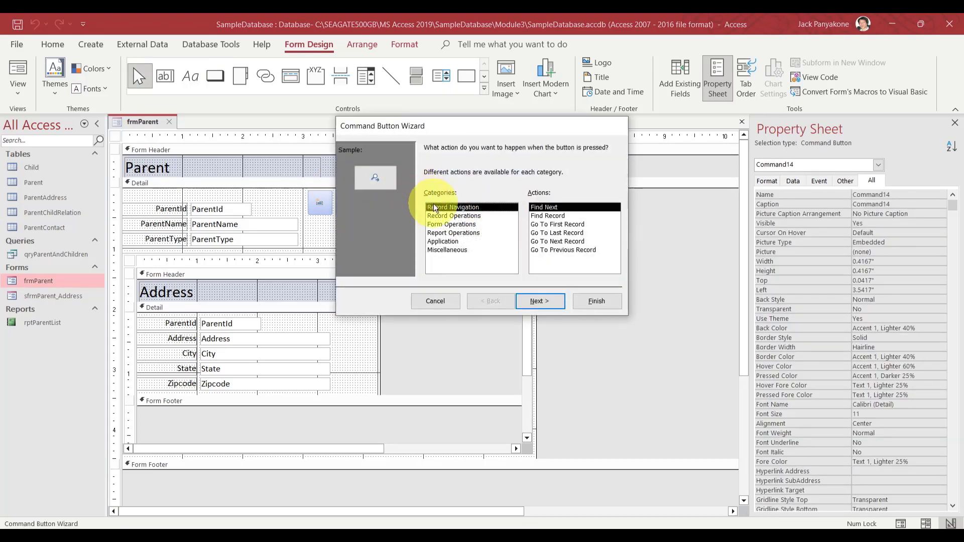
{"action": "left_click", "coordinate": [442, 216]}
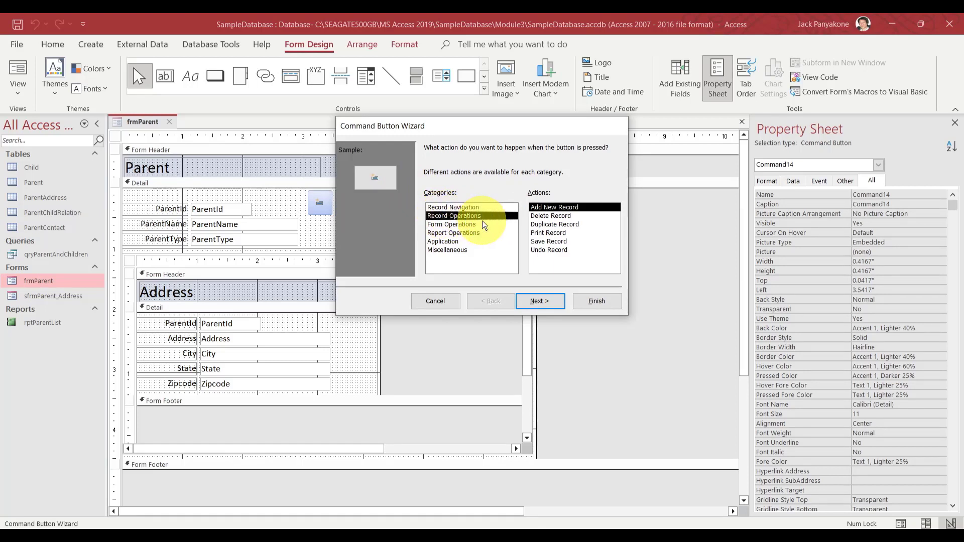
{"action": "left_click", "coordinate": [539, 215]}
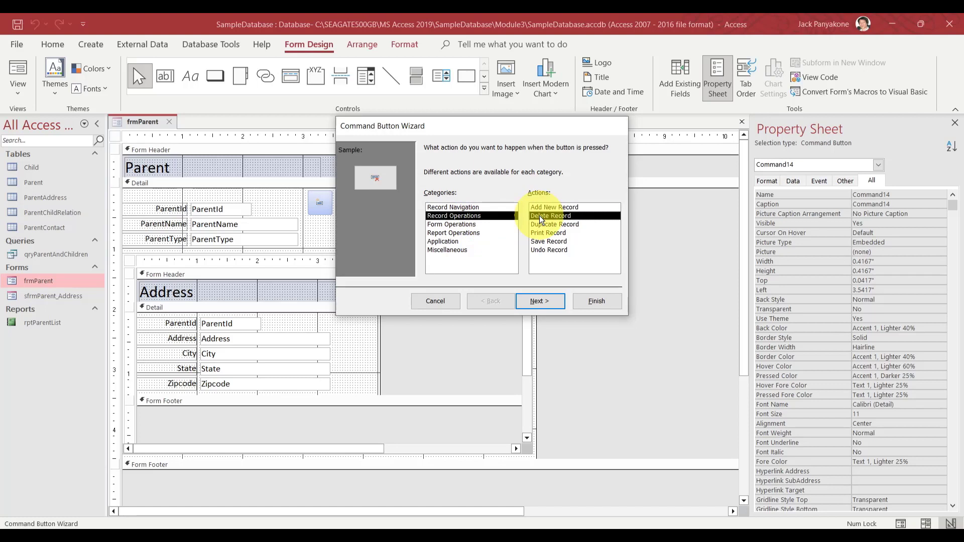
{"action": "left_click", "coordinate": [537, 300]}
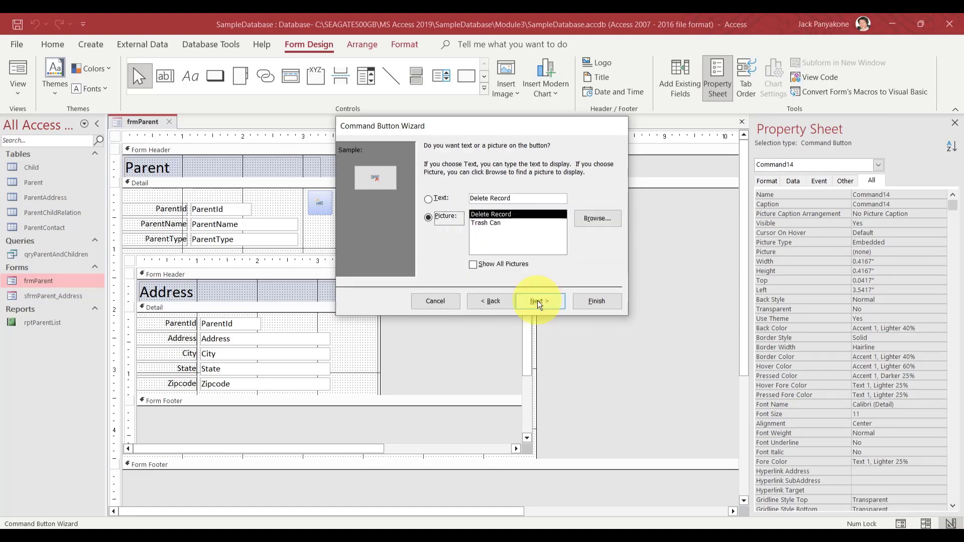
{"action": "left_click", "coordinate": [537, 300]}
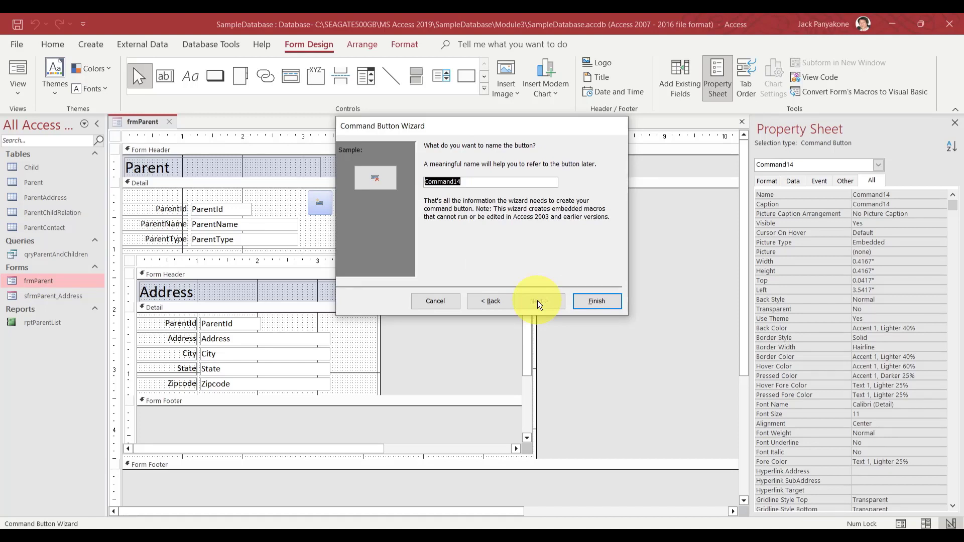
{"action": "type", "text": "cmd"}
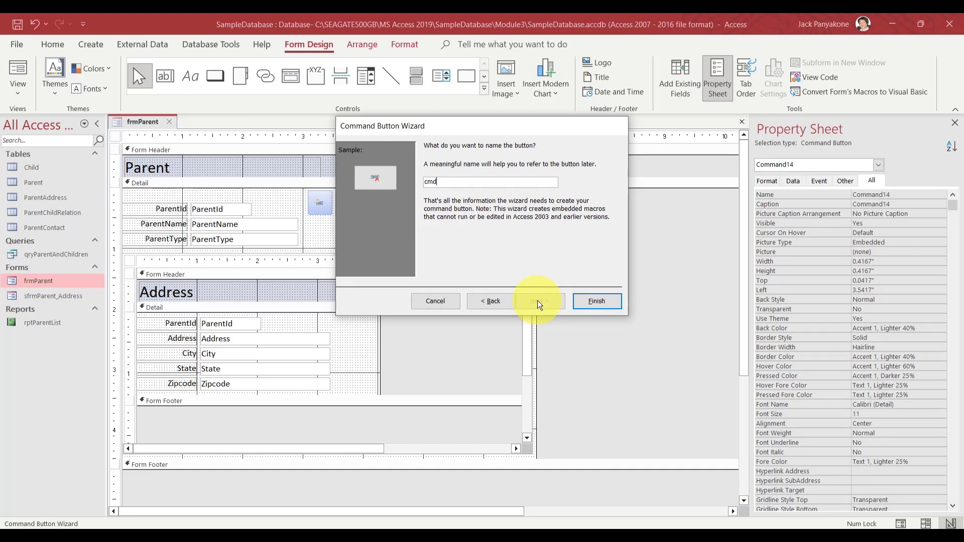
{"action": "type", "text": "DeleteRecord"}
{"action": "left_click", "coordinate": [584, 300]}
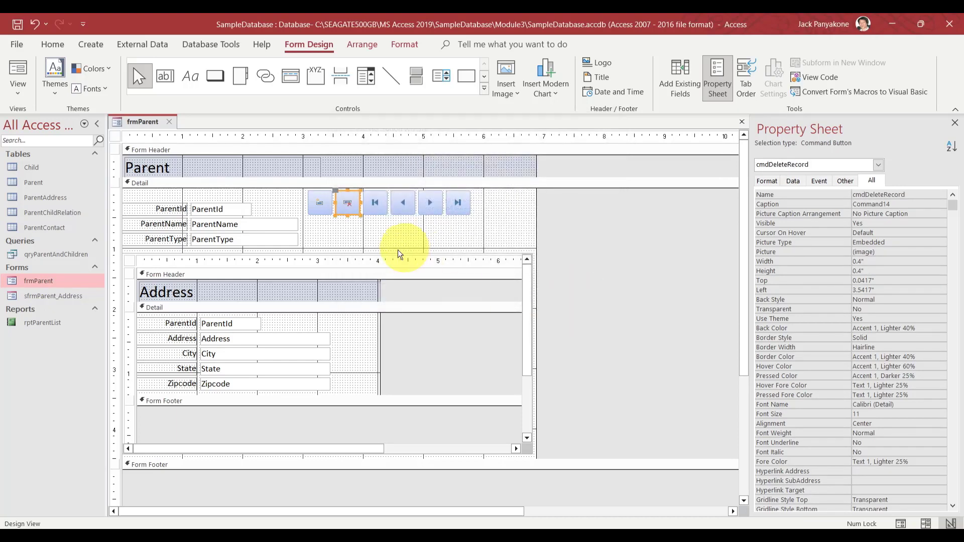
Check the form and six record buttons' selections, then switch frmParent to Form View
{"action": "left_click", "coordinate": [385, 239]}
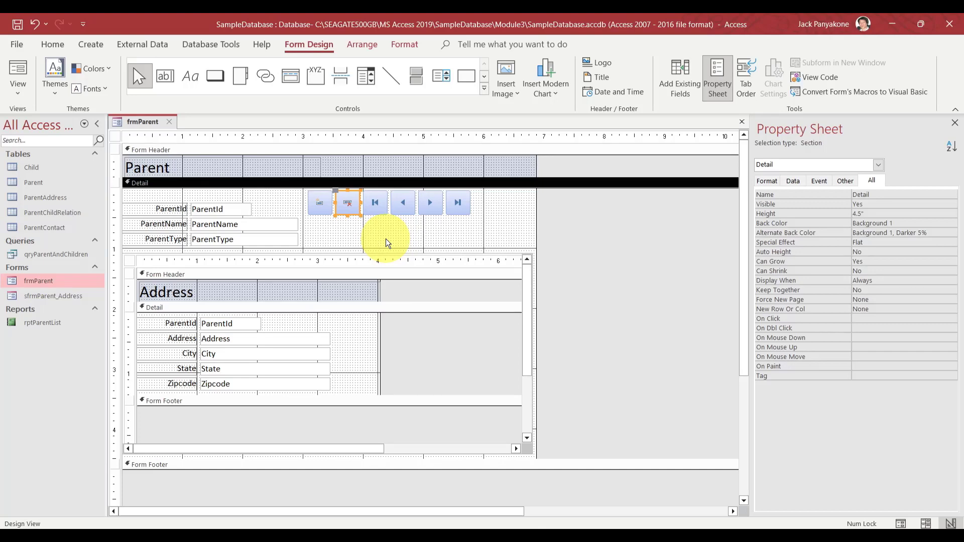
{"action": "left_click", "coordinate": [566, 222]}
{"action": "left_click", "coordinate": [454, 201]}
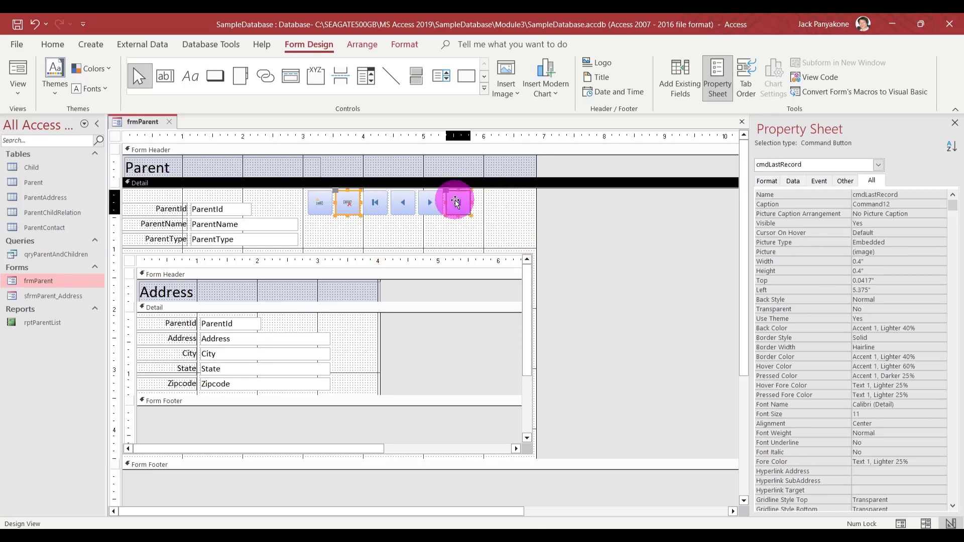
{"action": "left_click", "coordinate": [564, 214]}
{"action": "left_click_drag", "start_coordinate": [519, 213], "coordinate": [317, 203]}
{"action": "left_click", "coordinate": [581, 232]}
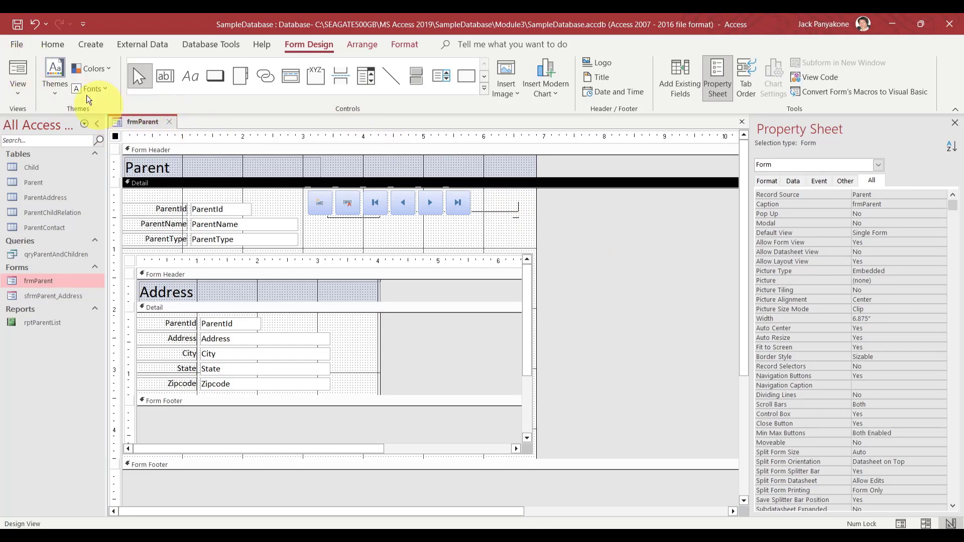
{"action": "left_click", "coordinate": [23, 62]}
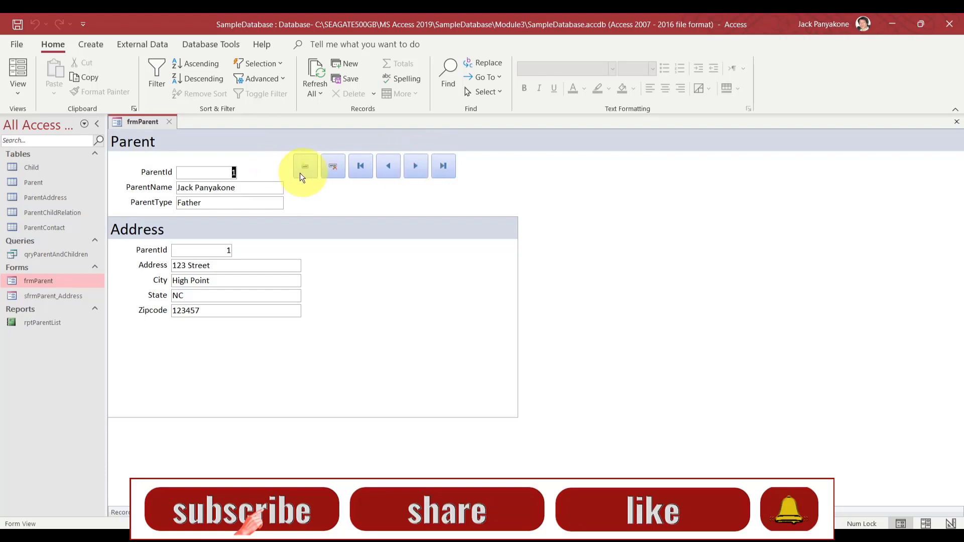
Step forward to record 3 and back to record 1 with the Next and Previous buttons
{"action": "left_click", "coordinate": [417, 167]}
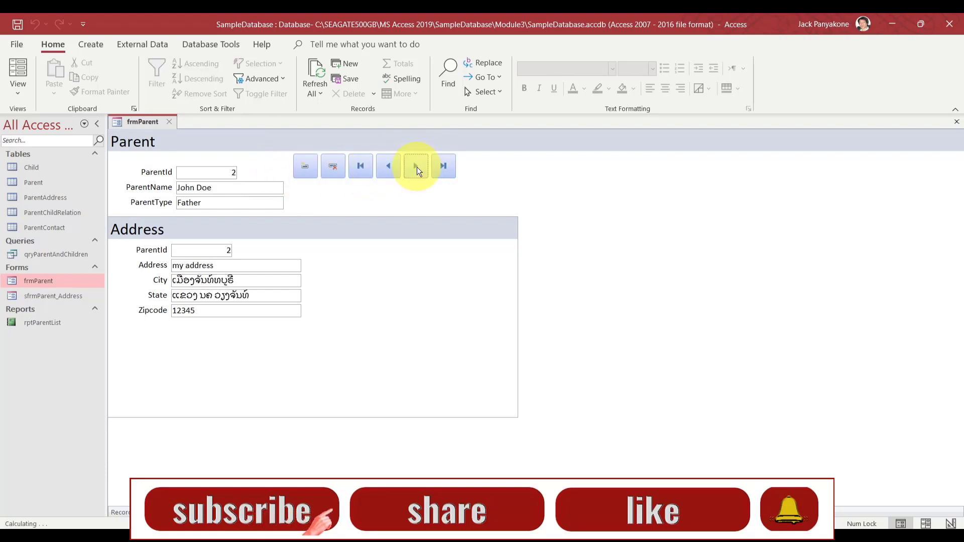
{"action": "left_click", "coordinate": [416, 166]}
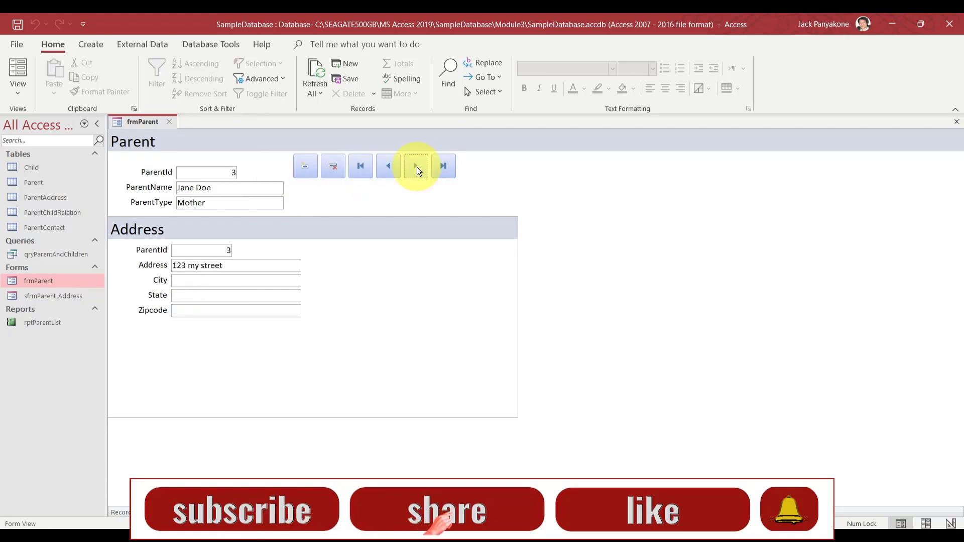
{"action": "left_click", "coordinate": [388, 170]}
{"action": "left_click", "coordinate": [388, 170]}
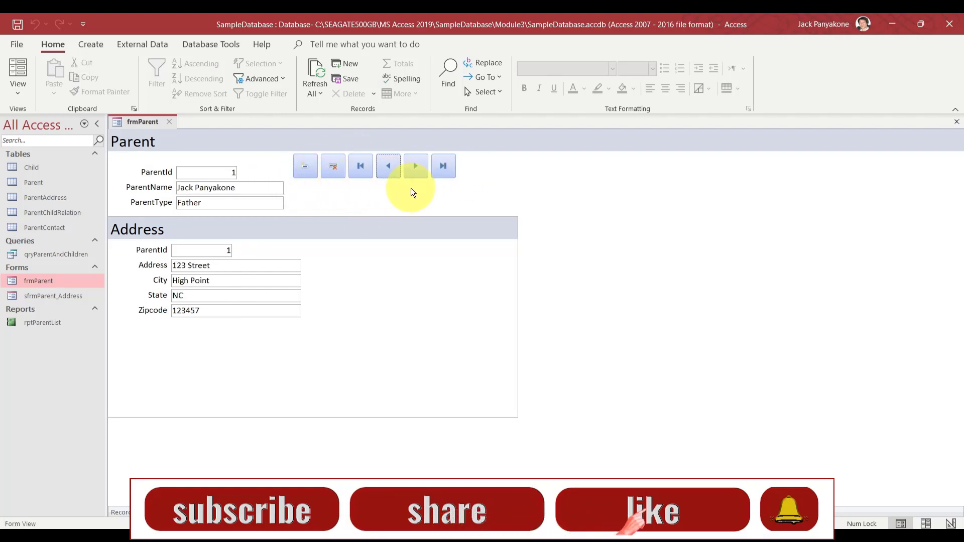
{"action": "right_click", "coordinate": [150, 122]}
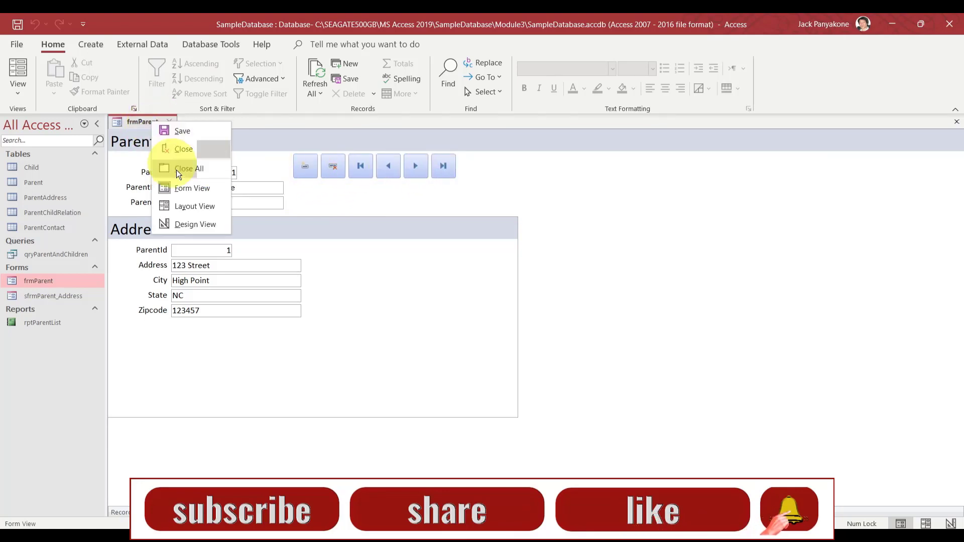
In Design View, set cmdDeleteRecord's Hover Color to Red (#ED1C24), then close the design view
{"action": "left_click", "coordinate": [186, 219]}
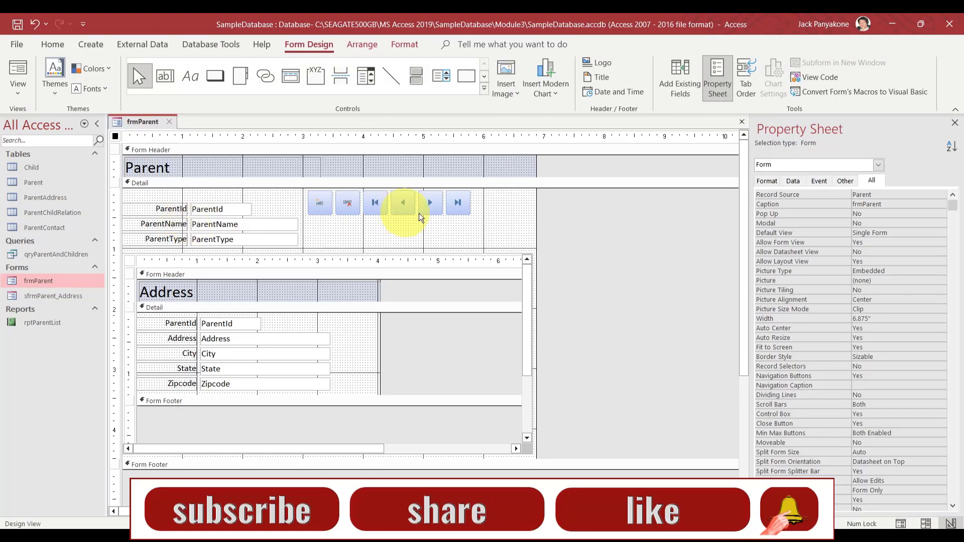
{"action": "left_click_drag", "start_coordinate": [488, 216], "coordinate": [327, 204]}
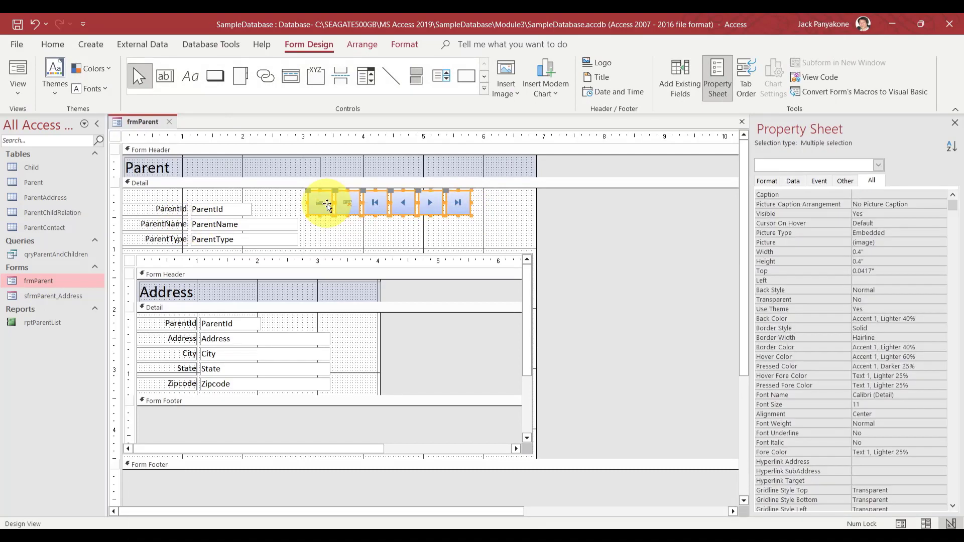
{"action": "left_click", "coordinate": [589, 223]}
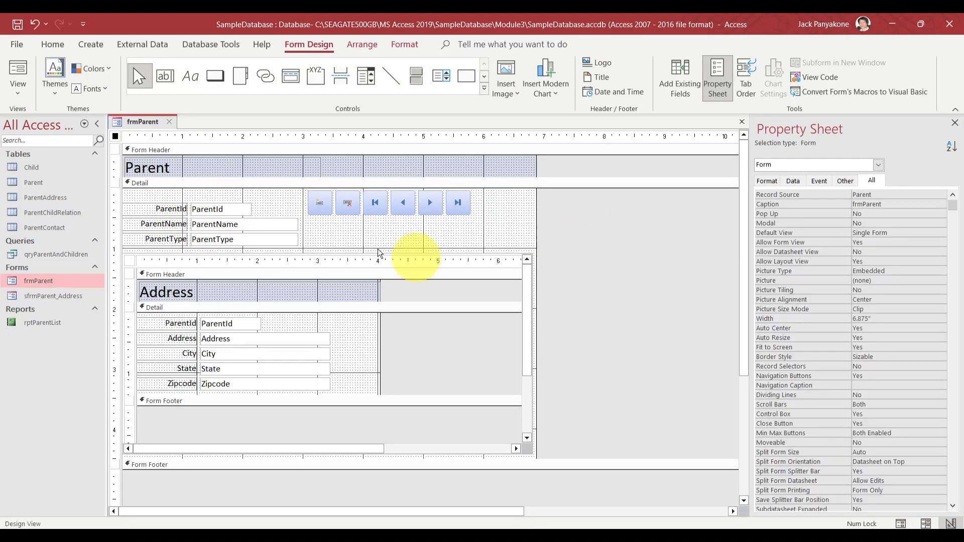
{"action": "left_click", "coordinate": [348, 202]}
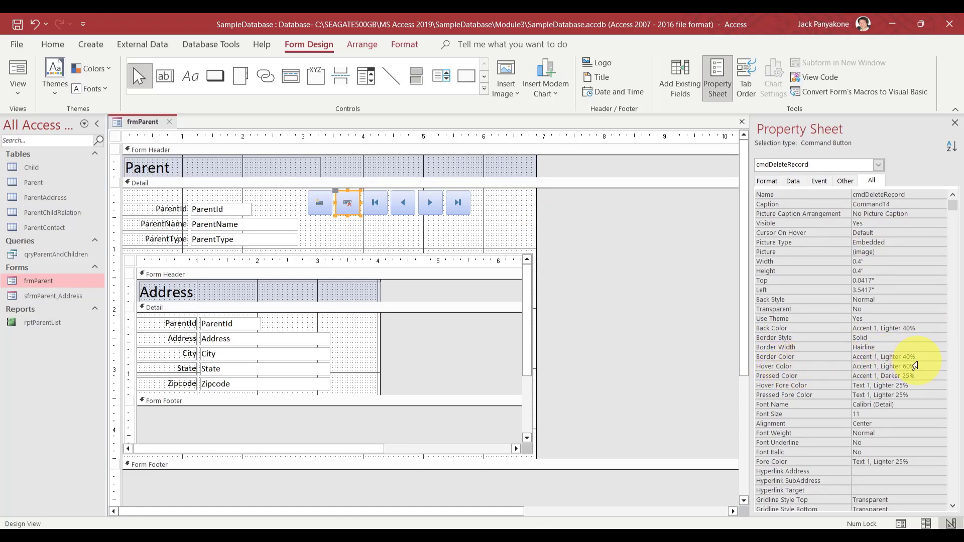
{"action": "left_click", "coordinate": [930, 365]}
{"action": "left_click", "coordinate": [943, 370]}
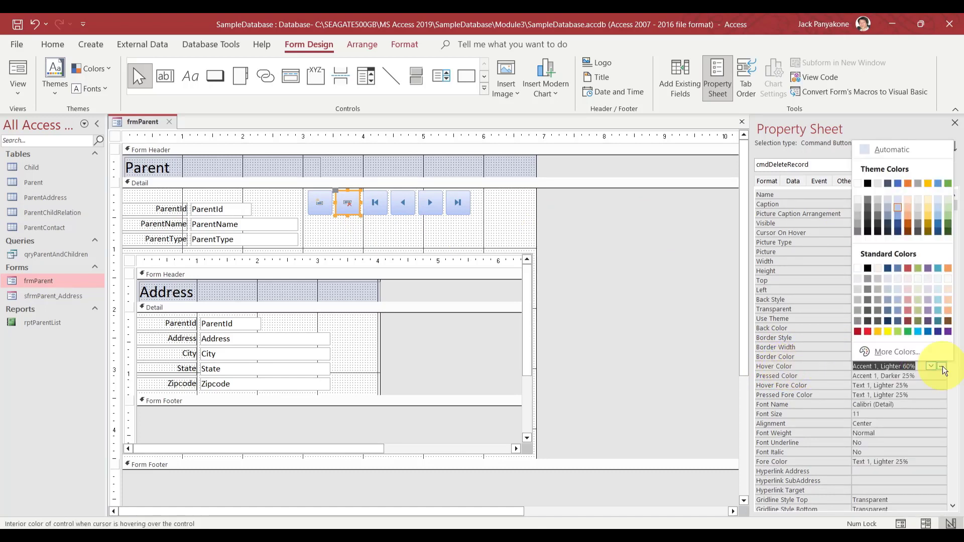
{"action": "left_click", "coordinate": [868, 332]}
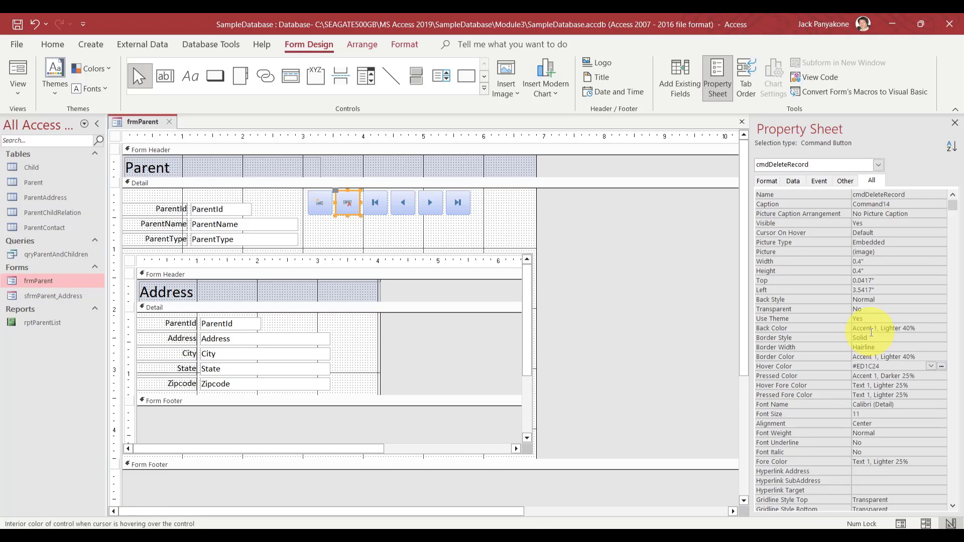
{"action": "left_click", "coordinate": [647, 243]}
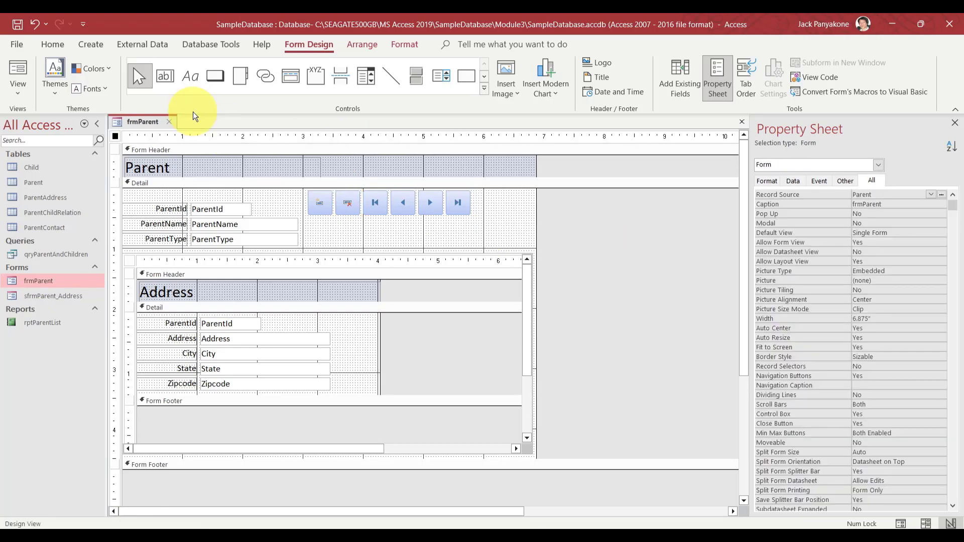
{"action": "left_click", "coordinate": [170, 121]}
{"action": "double_click", "coordinate": [54, 280]}
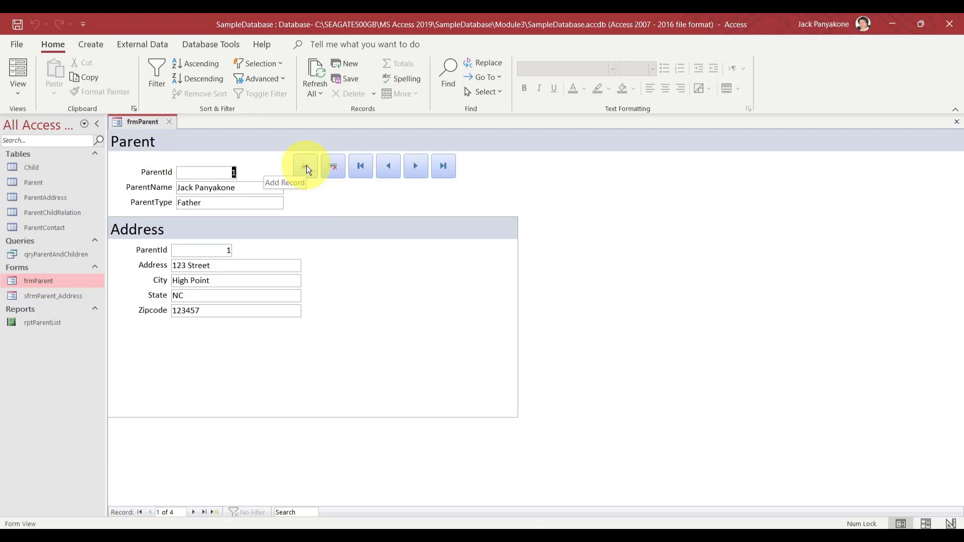
{"action": "right_click", "coordinate": [143, 124]}
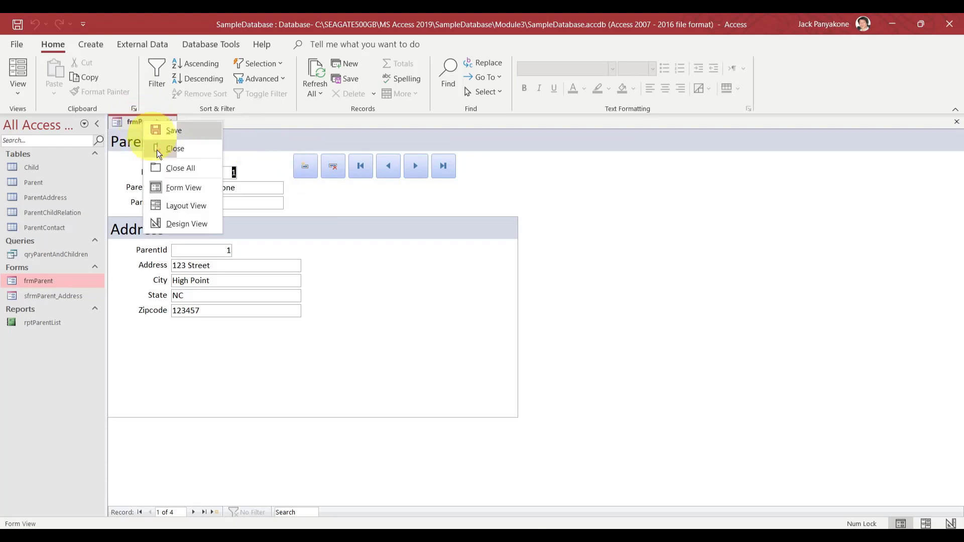
{"action": "left_click", "coordinate": [176, 223]}
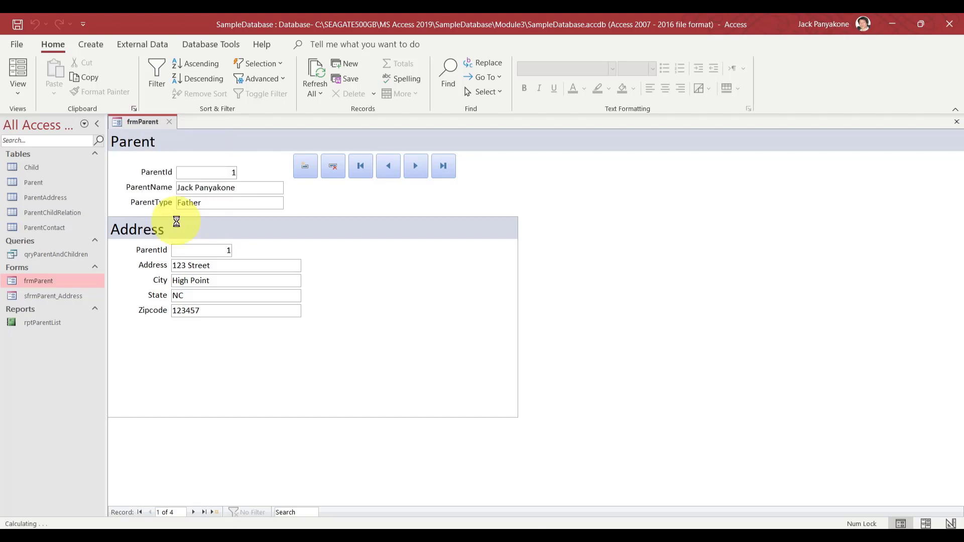
{"action": "left_click", "coordinate": [319, 206]}
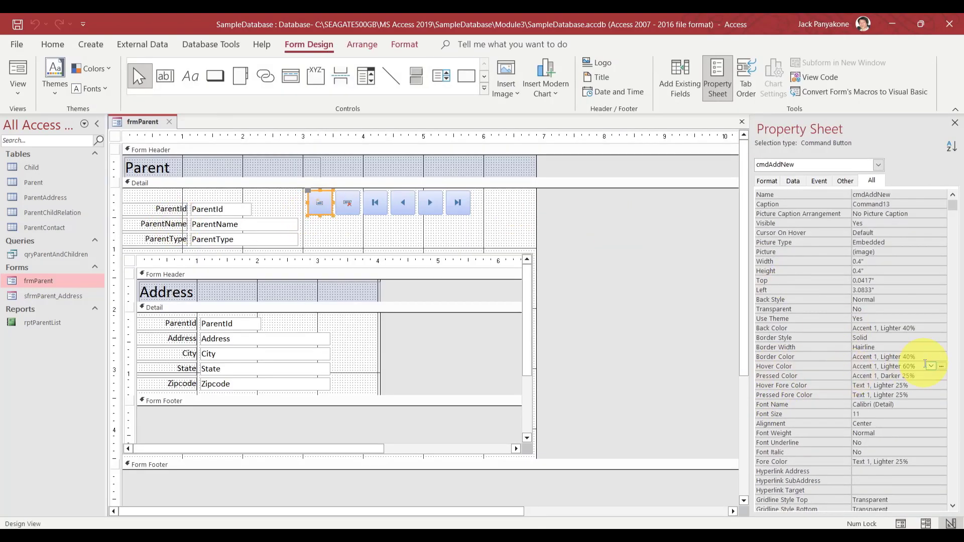
Set cmdAddNew's Hover Color to green #A7DA4E and the four arrow buttons' to light blue #84A1C6
{"action": "left_click", "coordinate": [943, 368]}
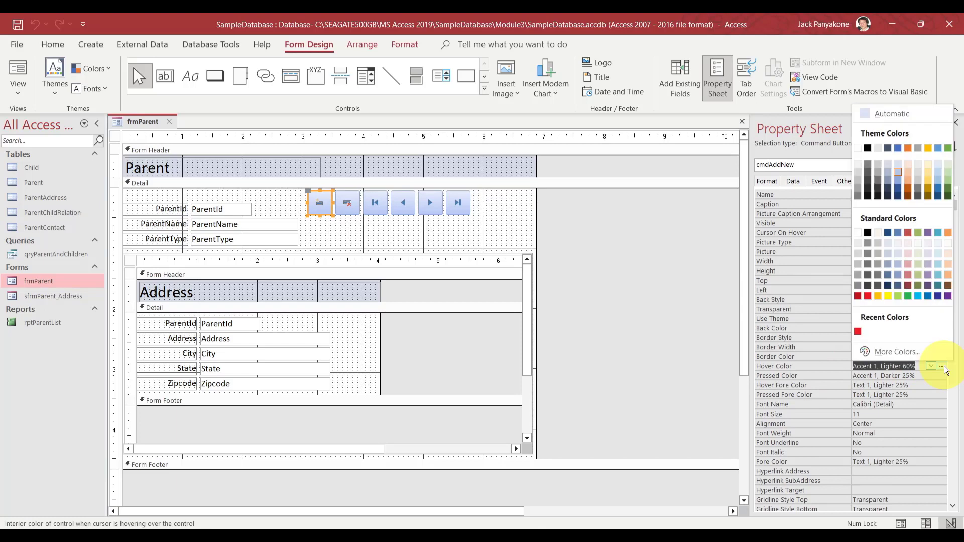
{"action": "left_click", "coordinate": [898, 297]}
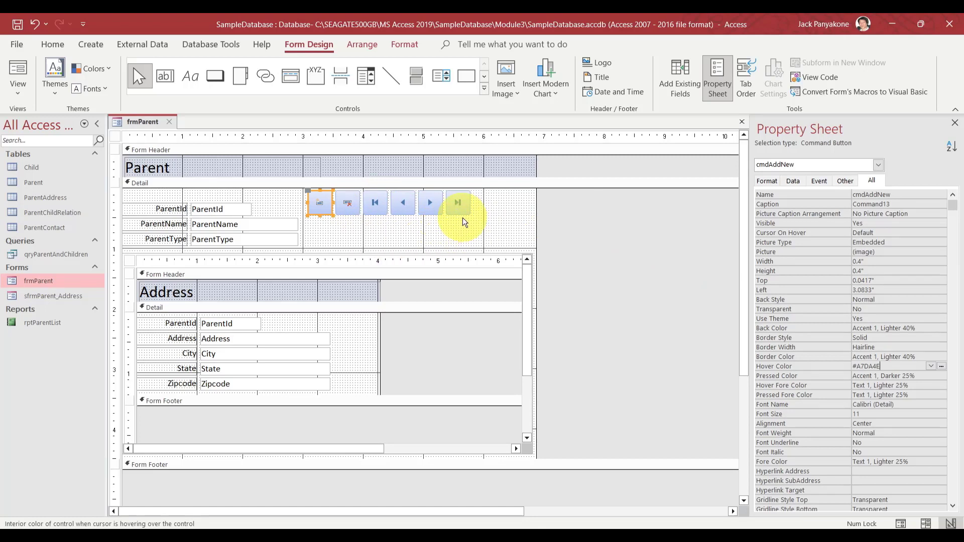
{"action": "left_click_drag", "start_coordinate": [464, 223], "coordinate": [374, 204]}
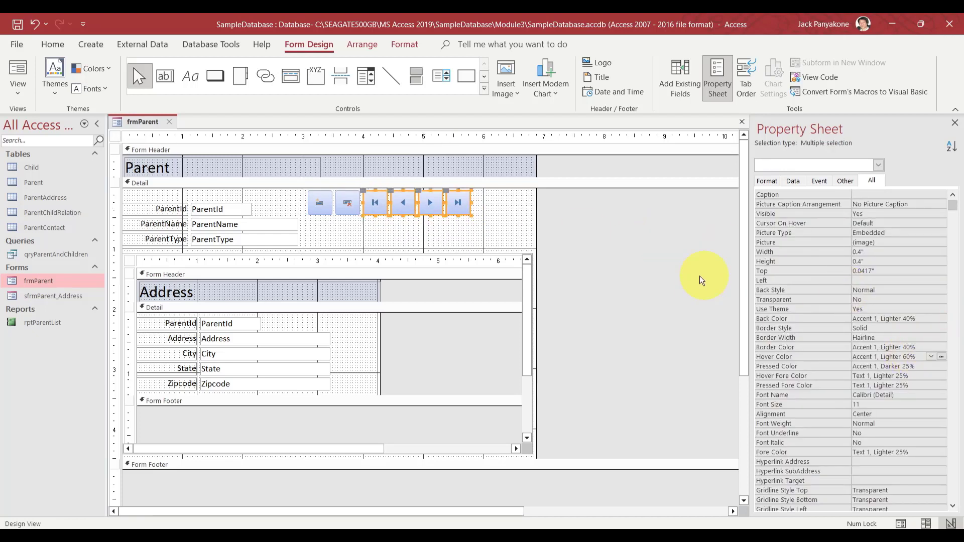
{"action": "left_click", "coordinate": [942, 357]}
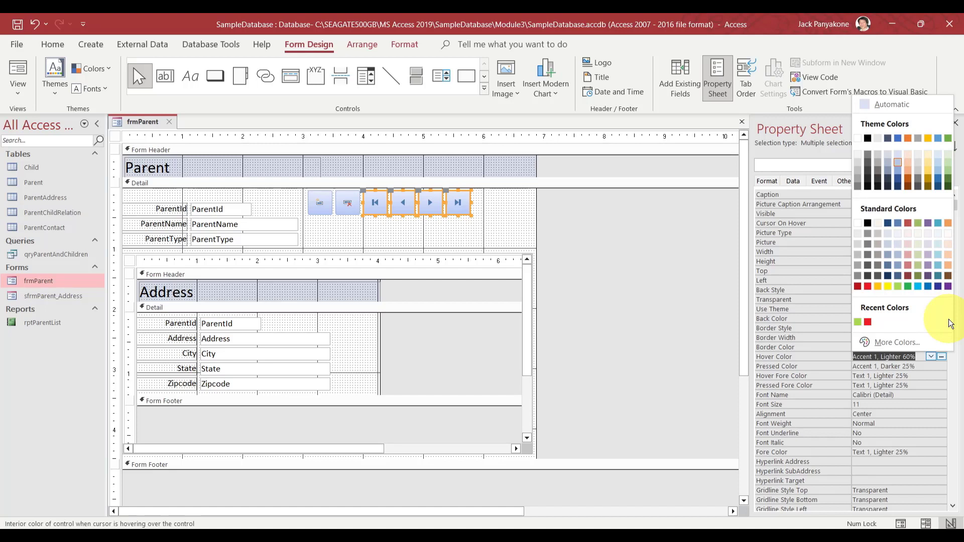
{"action": "left_click", "coordinate": [898, 270]}
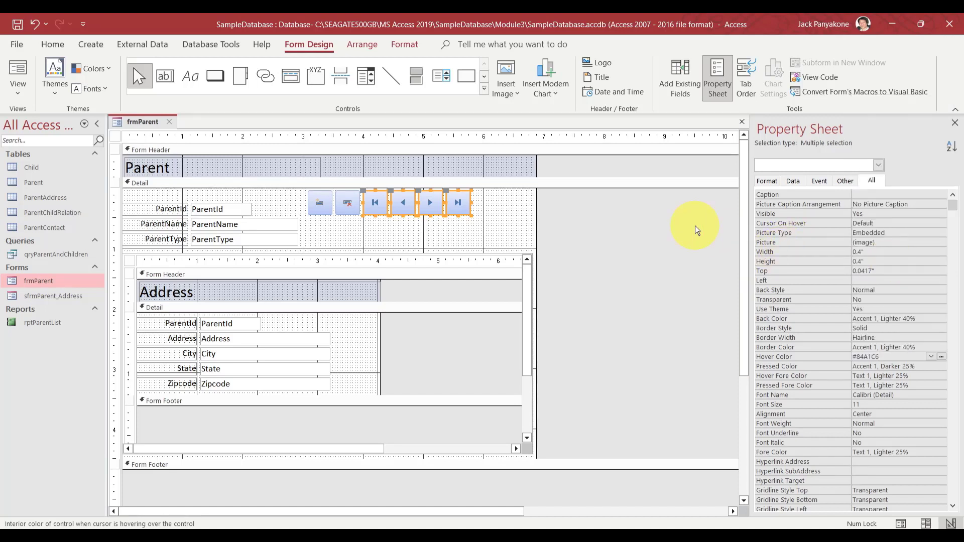
{"action": "left_click", "coordinate": [522, 214]}
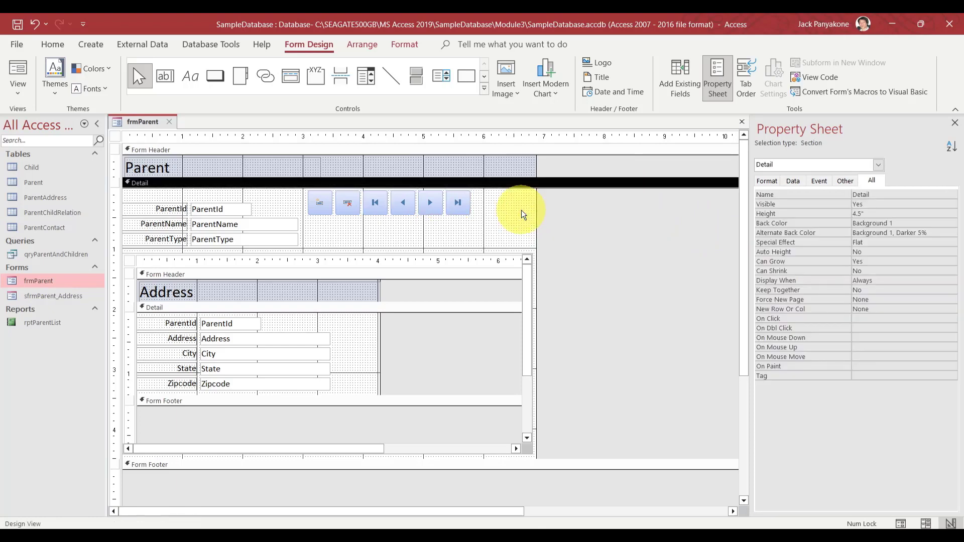
Save frmParent, check the button hover colours in Form View, and return to Design View
{"action": "left_click", "coordinate": [15, 23]}
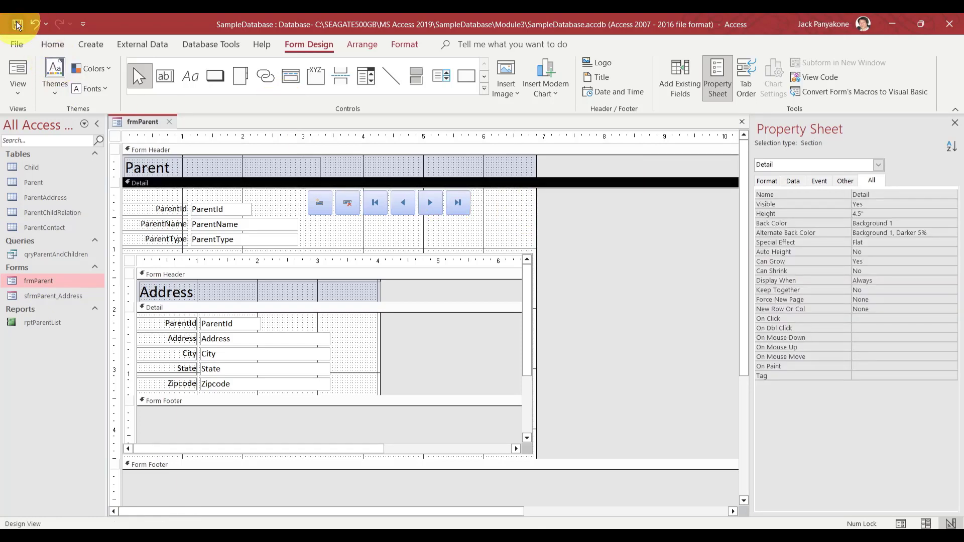
{"action": "left_click", "coordinate": [17, 70]}
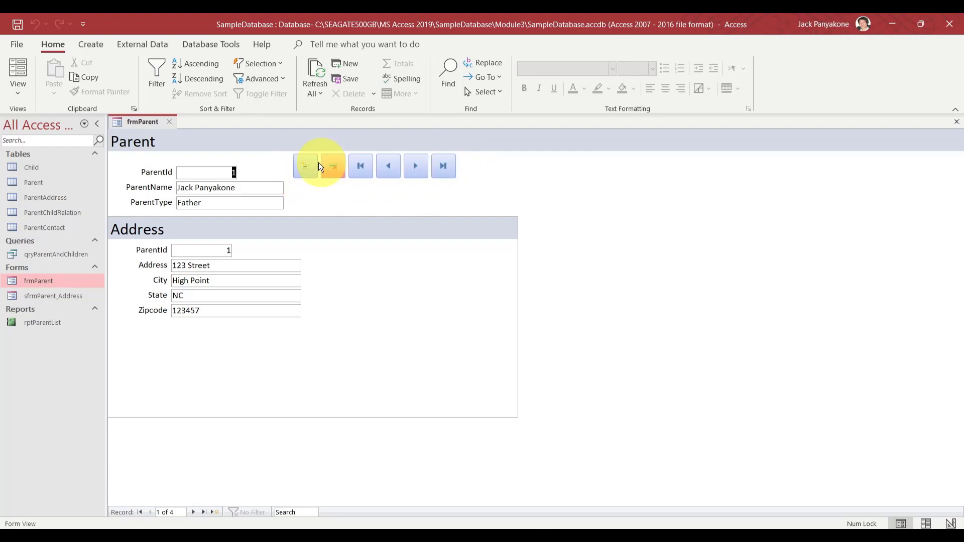
{"action": "right_click", "coordinate": [139, 122]}
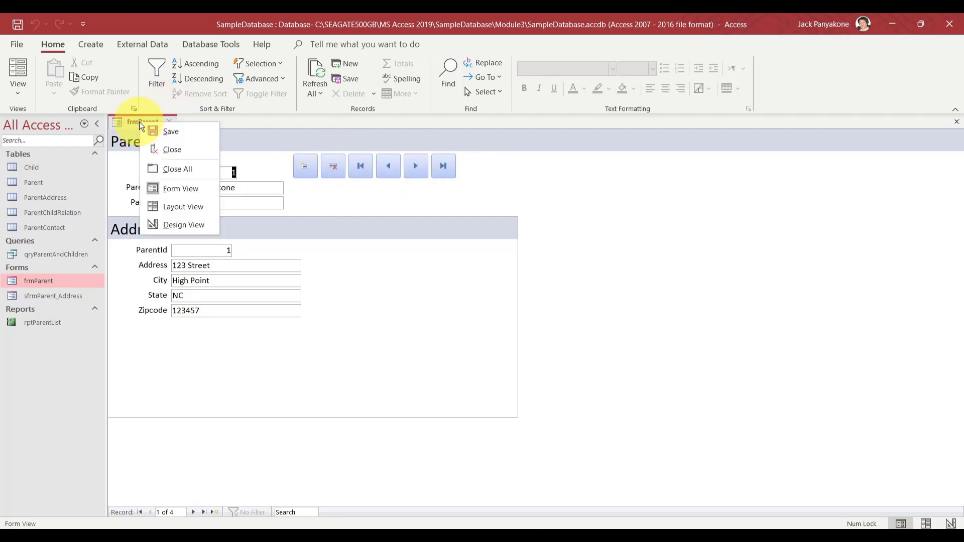
{"action": "left_click", "coordinate": [177, 226]}
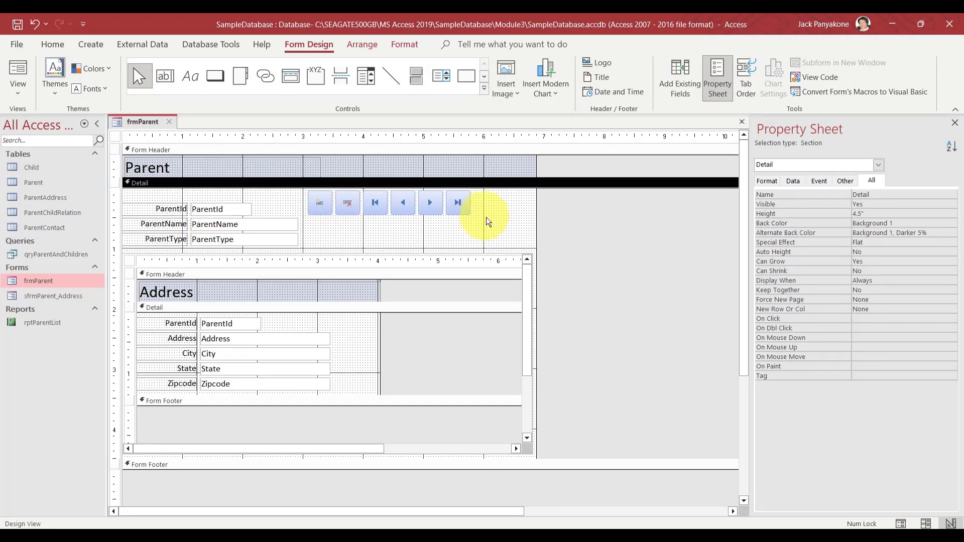
Try Access Theme 2 as the Back Color of all six record buttons
{"action": "left_click_drag", "start_coordinate": [488, 221], "coordinate": [316, 198]}
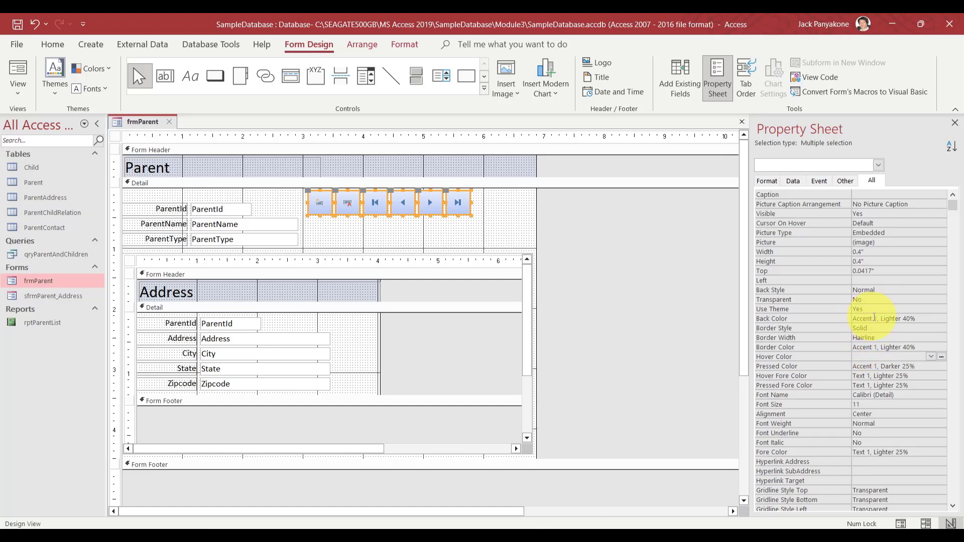
{"action": "left_click", "coordinate": [874, 318]}
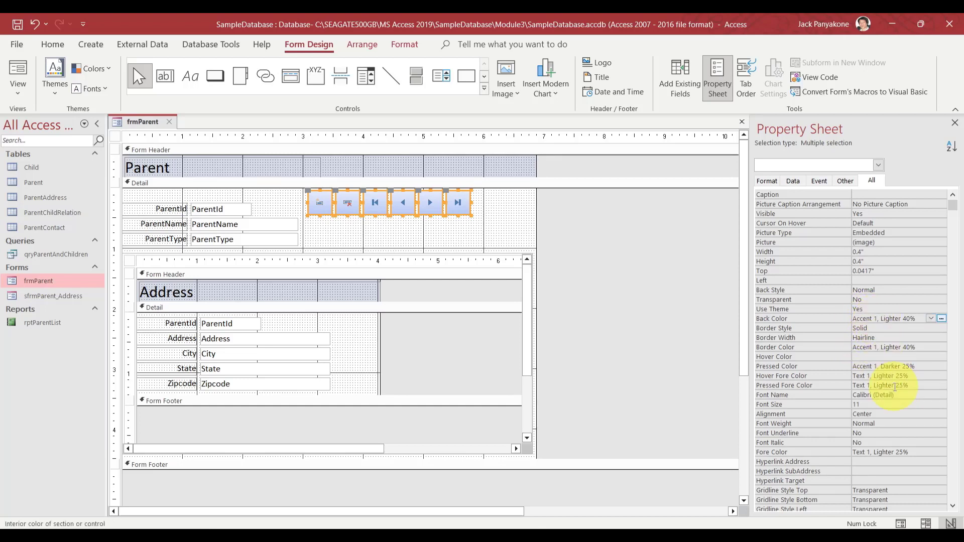
{"action": "left_click", "coordinate": [931, 318]}
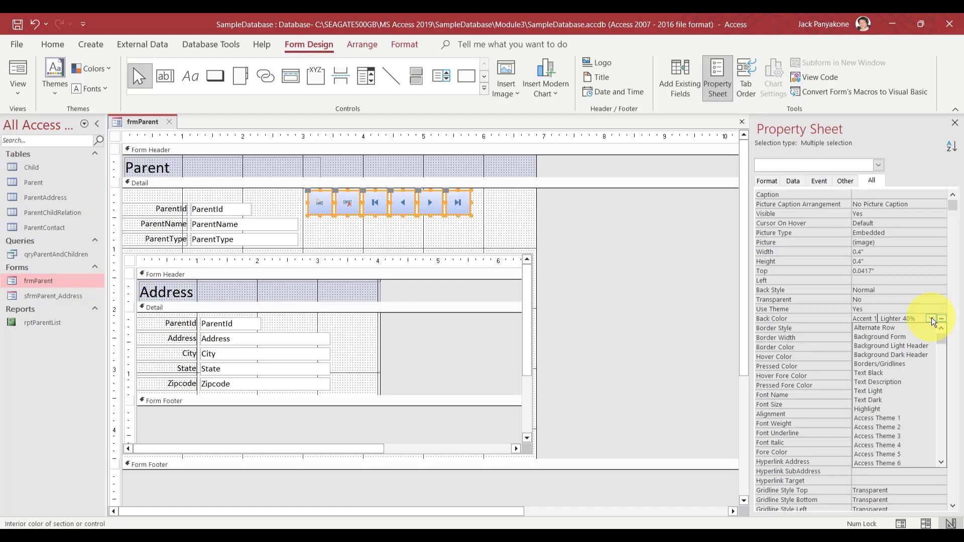
{"action": "left_click", "coordinate": [898, 428]}
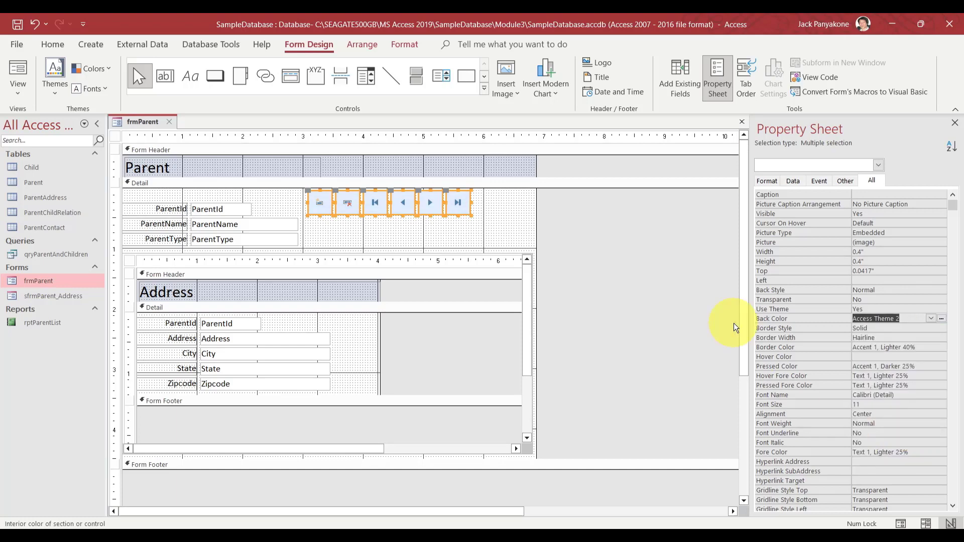
{"action": "left_click", "coordinate": [668, 283]}
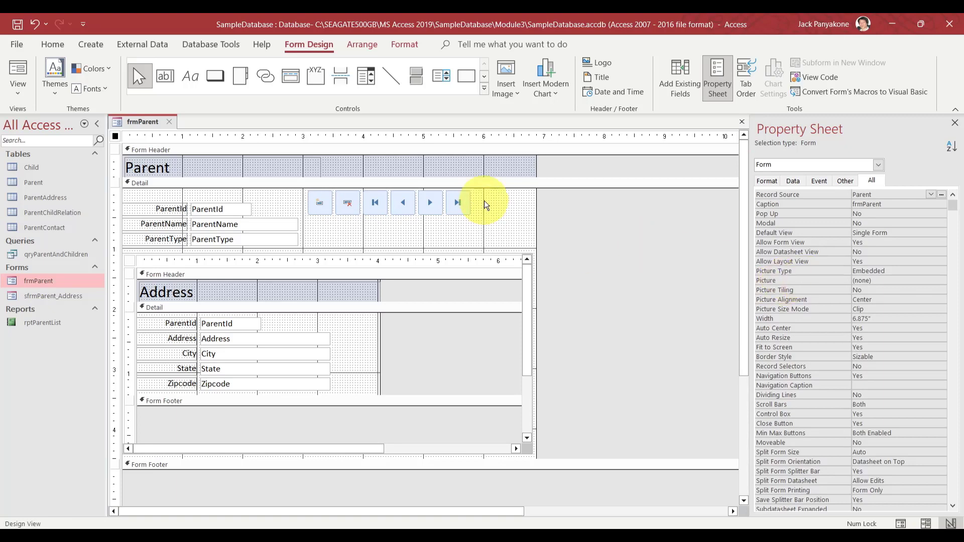
Try Access Theme 3, System Active Title Bar, then System Window as the buttons' Back Color
{"action": "left_click_drag", "start_coordinate": [493, 204], "coordinate": [319, 196]}
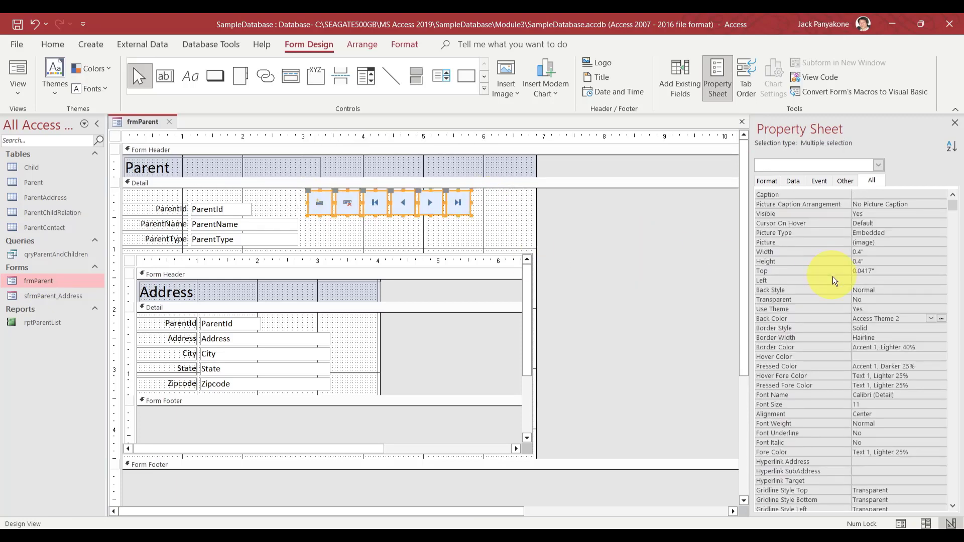
{"action": "left_click", "coordinate": [931, 318]}
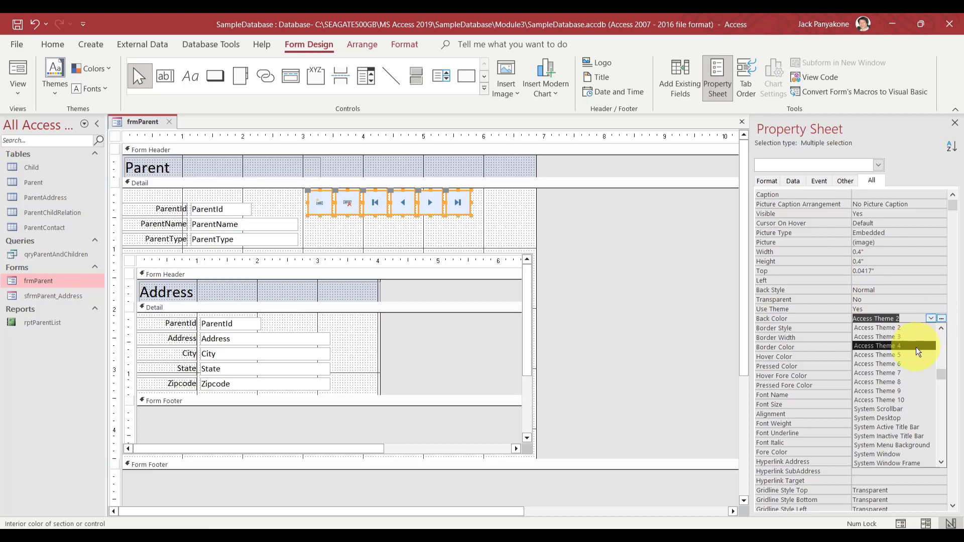
{"action": "left_click", "coordinate": [914, 336]}
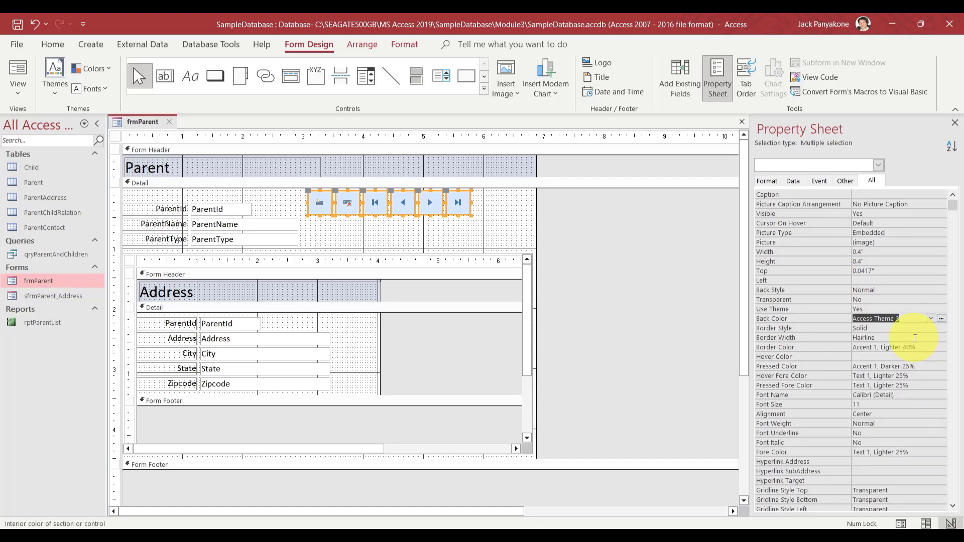
{"action": "left_click", "coordinate": [931, 318]}
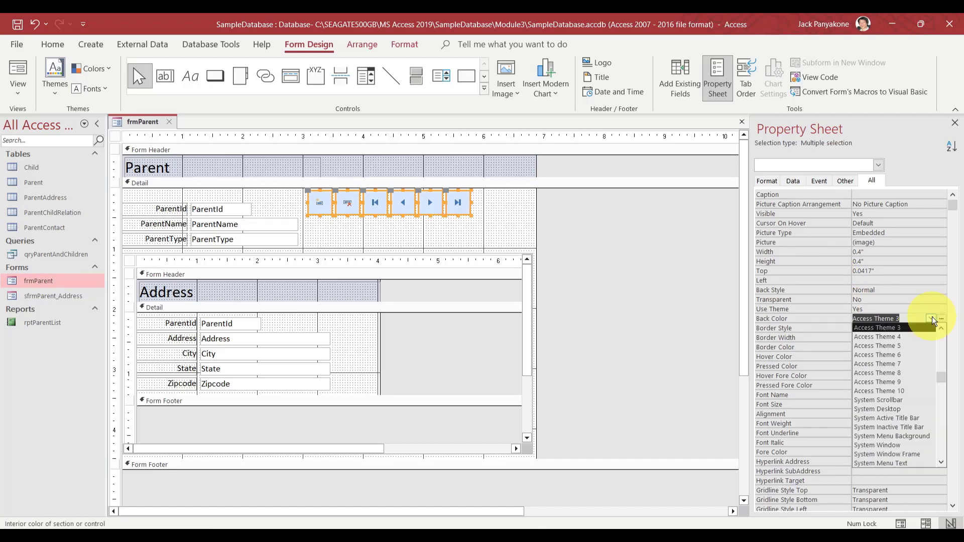
{"action": "left_click", "coordinate": [899, 418]}
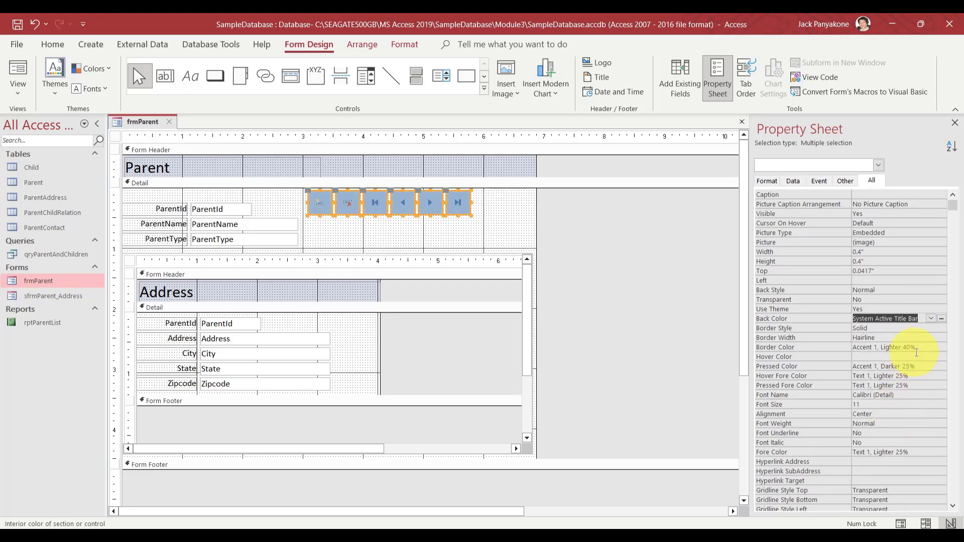
{"action": "left_click", "coordinate": [932, 319]}
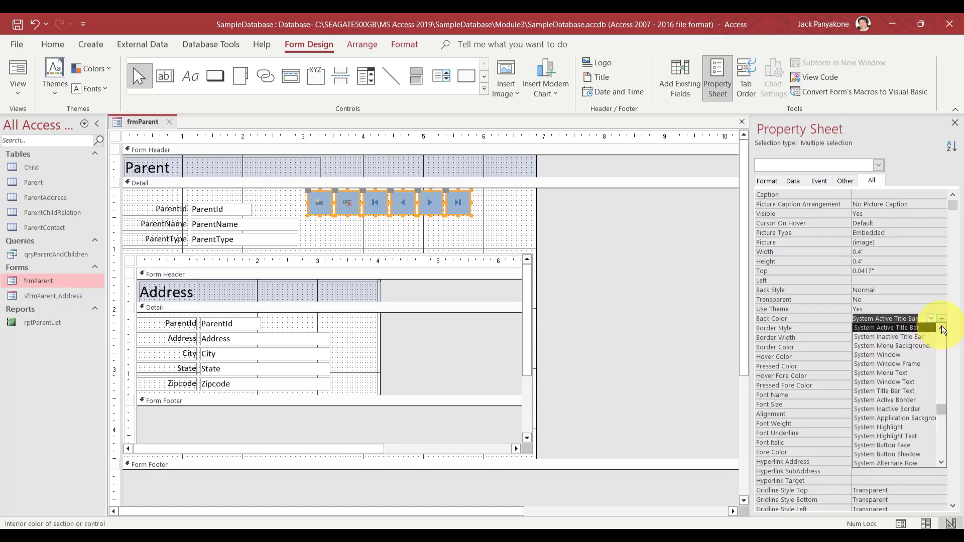
{"action": "left_click", "coordinate": [943, 329]}
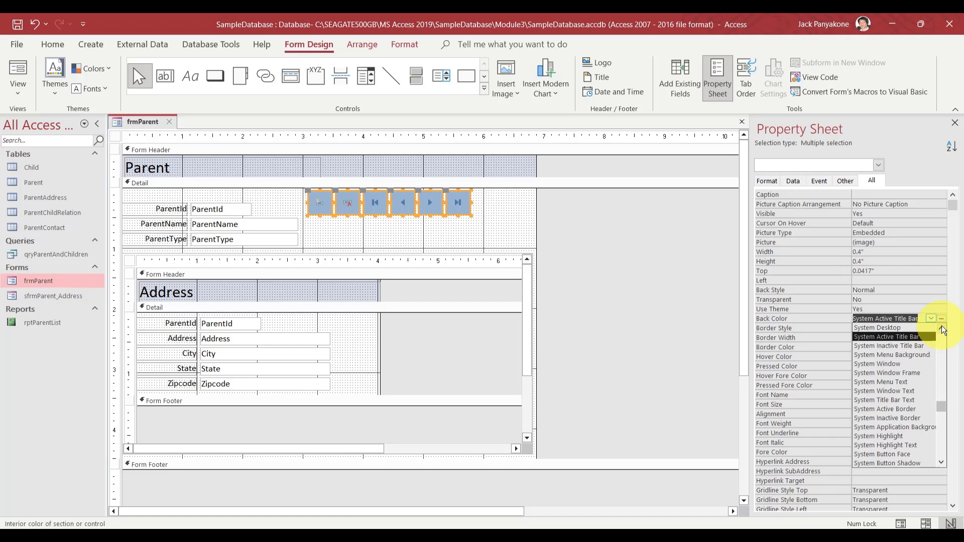
{"action": "left_click", "coordinate": [894, 364]}
{"action": "left_click", "coordinate": [629, 284]}
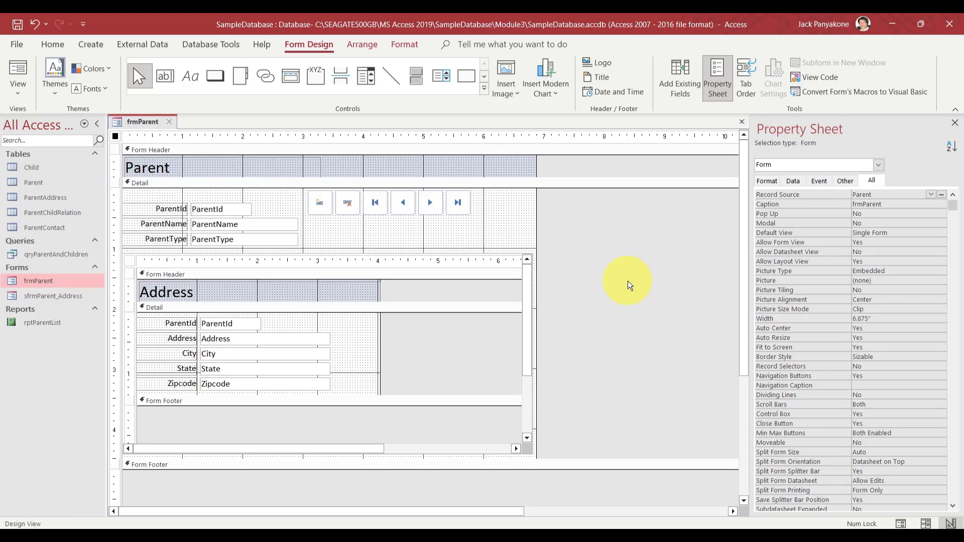
Reselect the navigation buttons and try Access Theme 8 as their Back Color
{"action": "left_click_drag", "start_coordinate": [509, 207], "coordinate": [310, 208]}
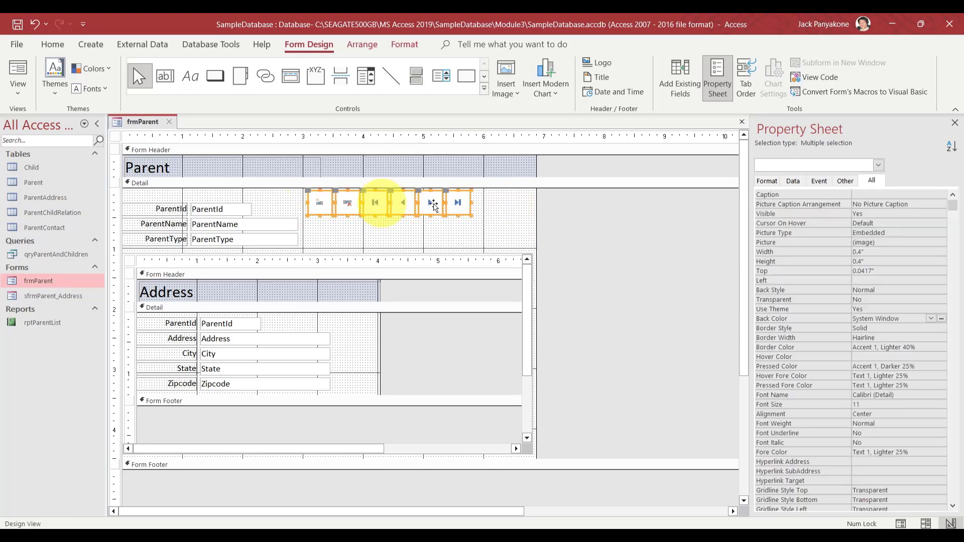
{"action": "left_click", "coordinate": [930, 319]}
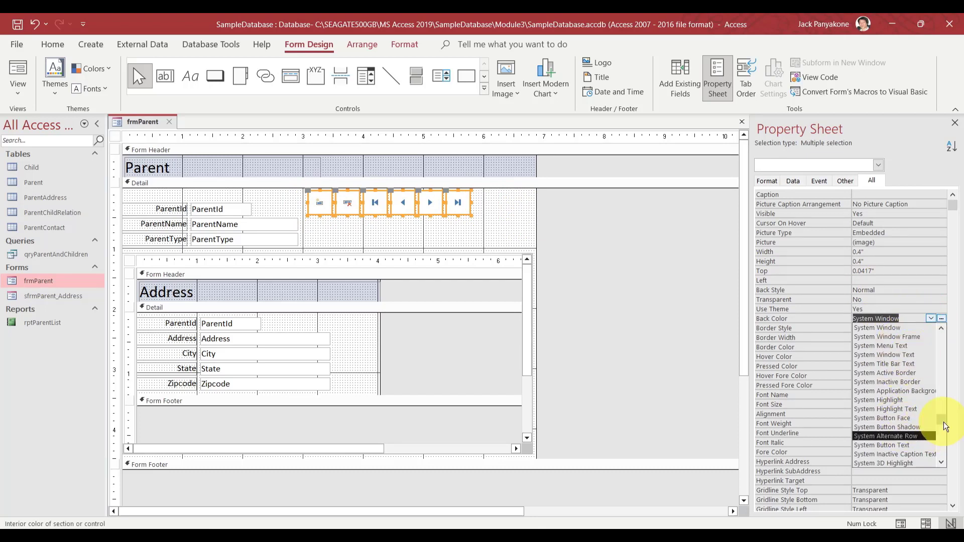
{"action": "left_click_drag", "start_coordinate": [945, 426], "coordinate": [943, 412]}
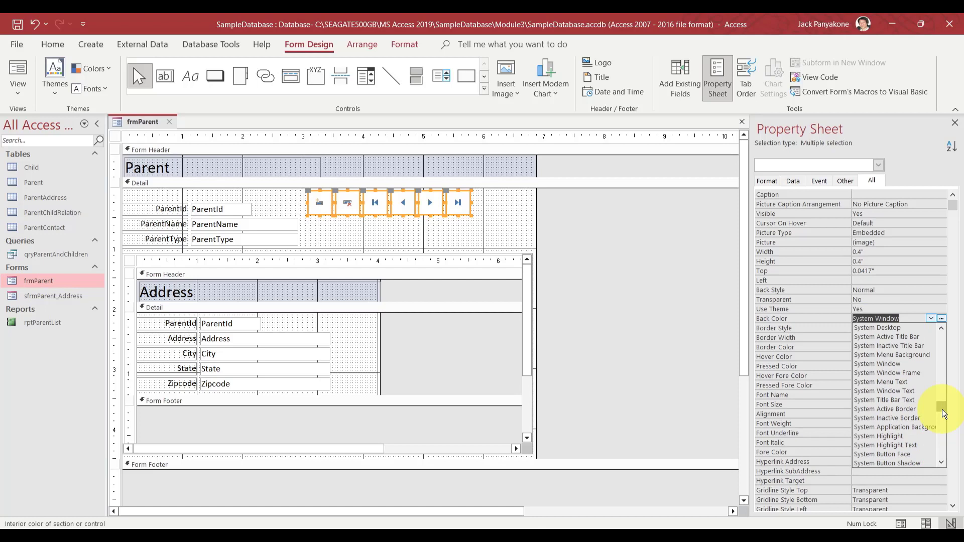
{"action": "left_click", "coordinate": [942, 331]}
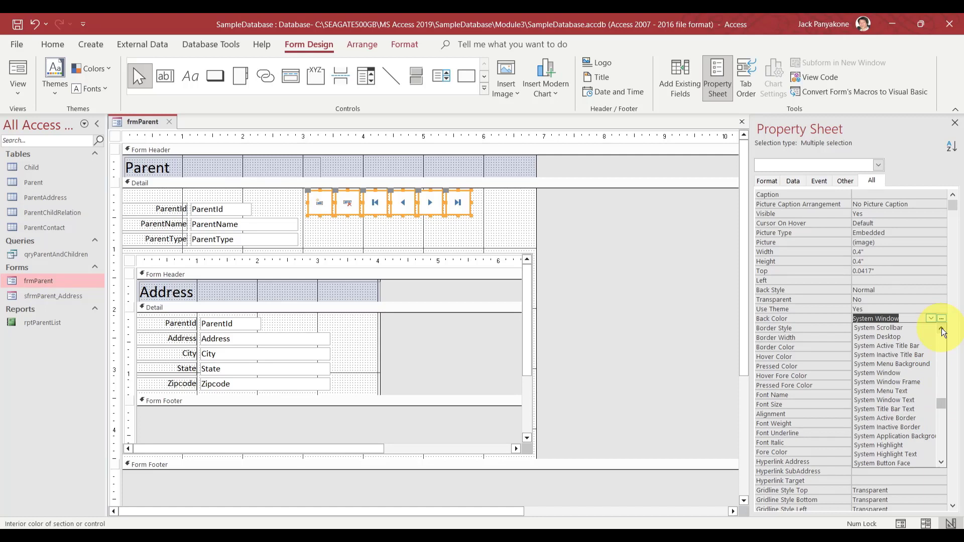
{"action": "left_click", "coordinate": [942, 331]}
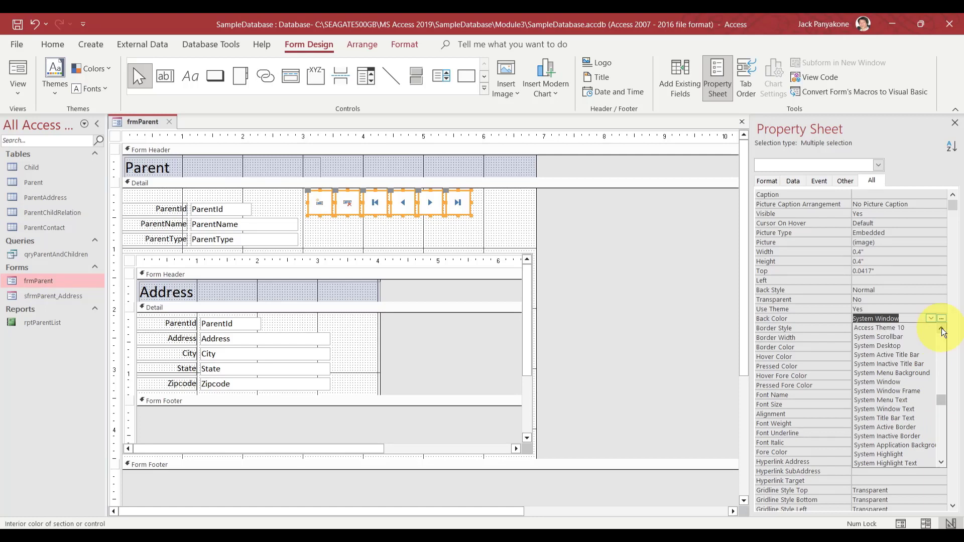
{"action": "left_click", "coordinate": [942, 330]}
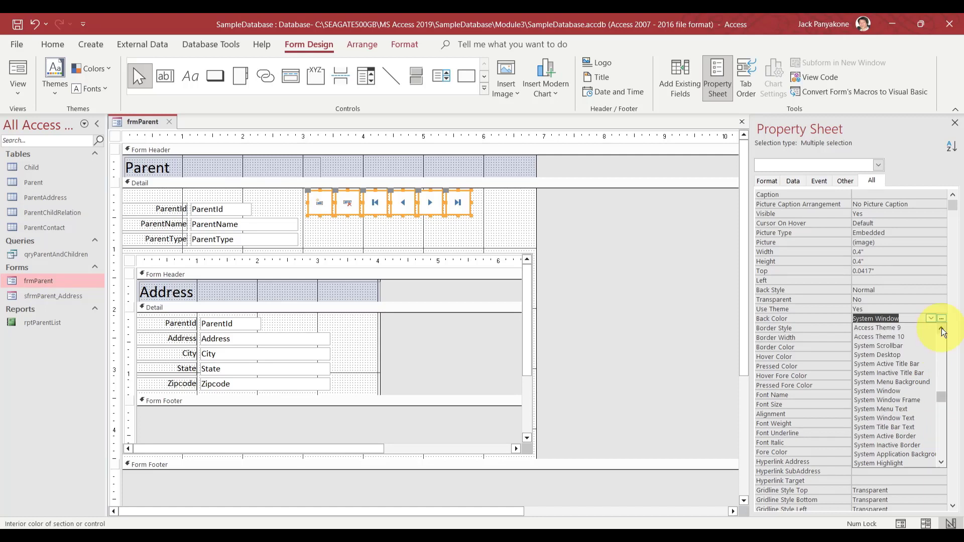
{"action": "left_click", "coordinate": [941, 331]}
{"action": "left_click", "coordinate": [942, 331]}
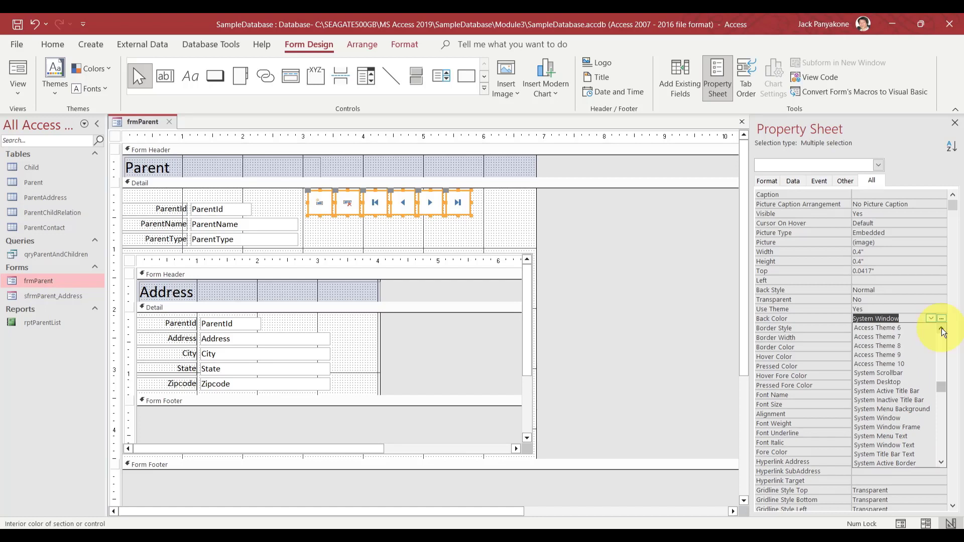
{"action": "left_click", "coordinate": [899, 346]}
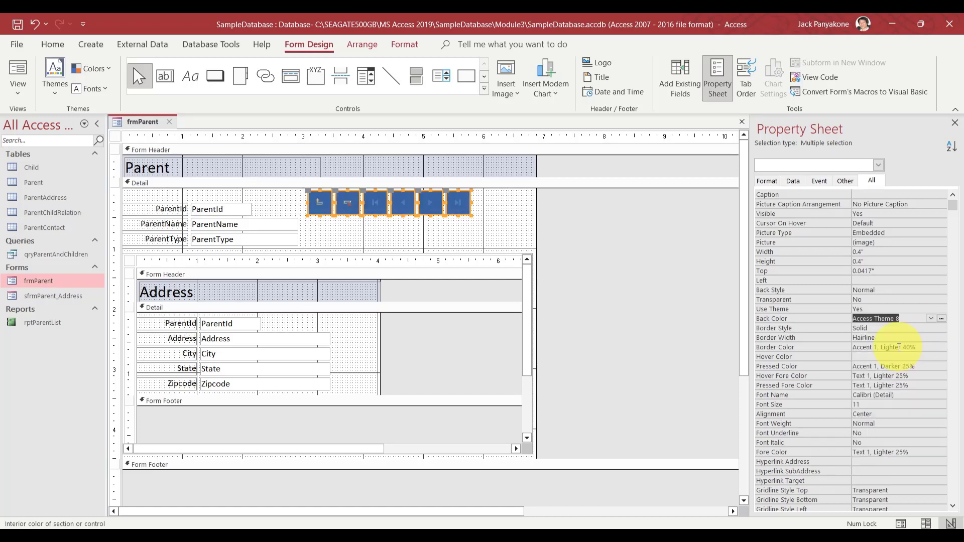
Settle on Light Gray 2 (#D8D8D8) from the full palette as the buttons' Back Color
{"action": "left_click", "coordinate": [931, 318]}
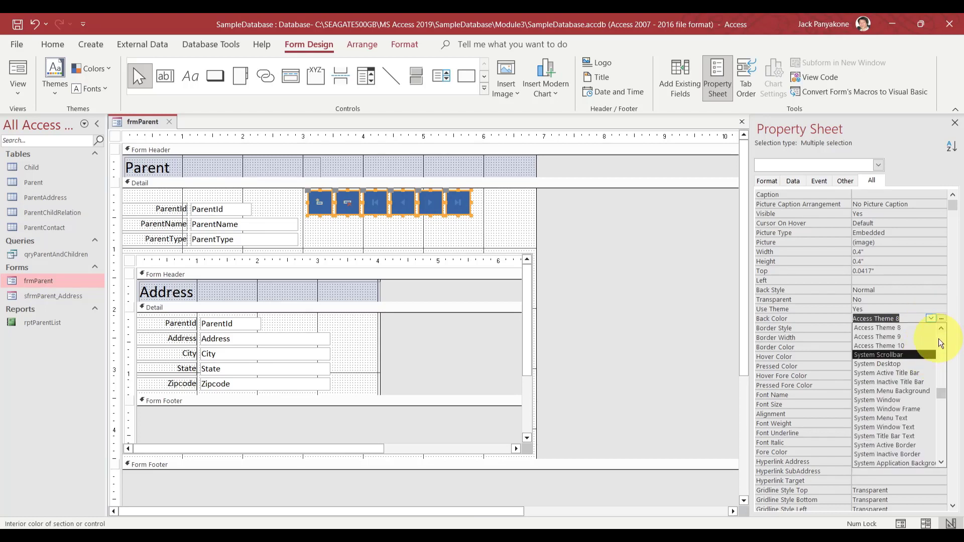
{"action": "left_click_drag", "start_coordinate": [943, 391], "coordinate": [938, 409]}
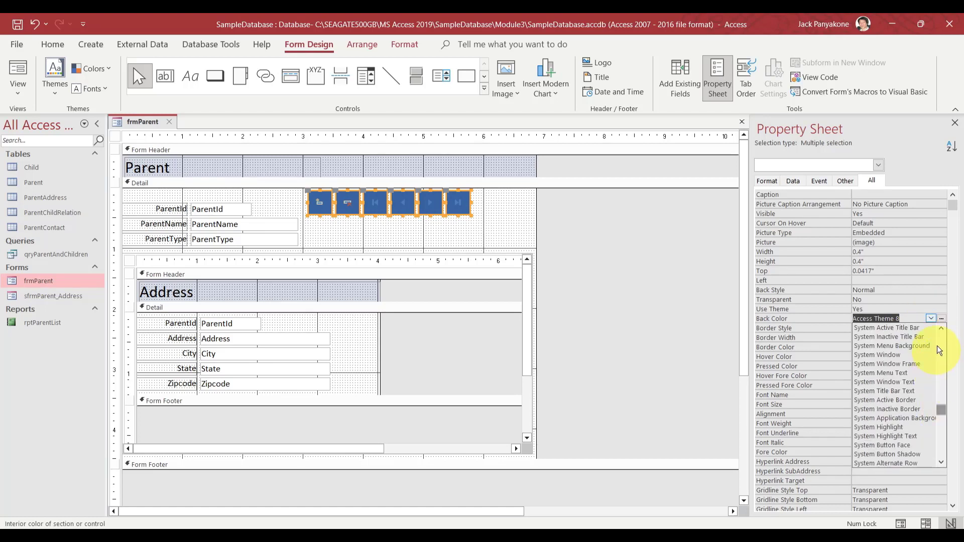
{"action": "left_click", "coordinate": [941, 318]}
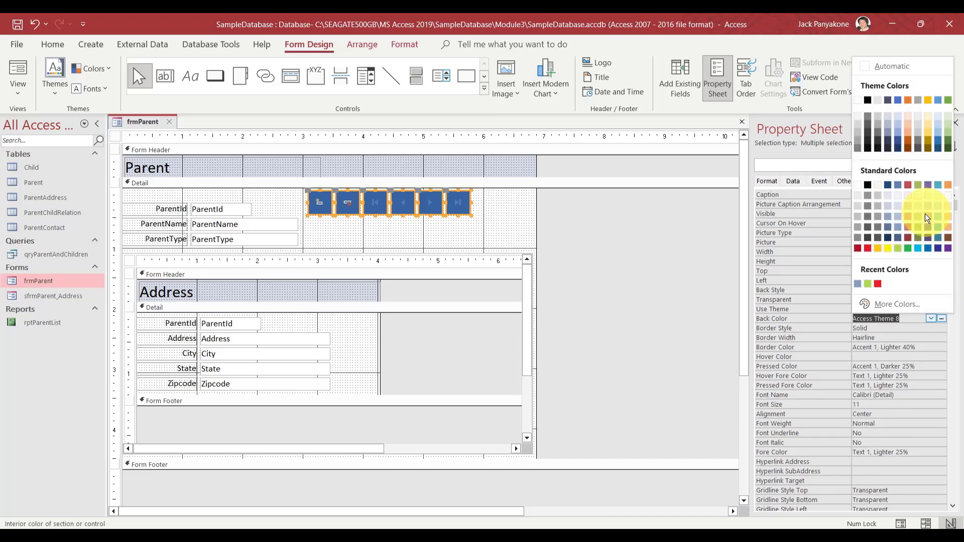
{"action": "left_click", "coordinate": [861, 210]}
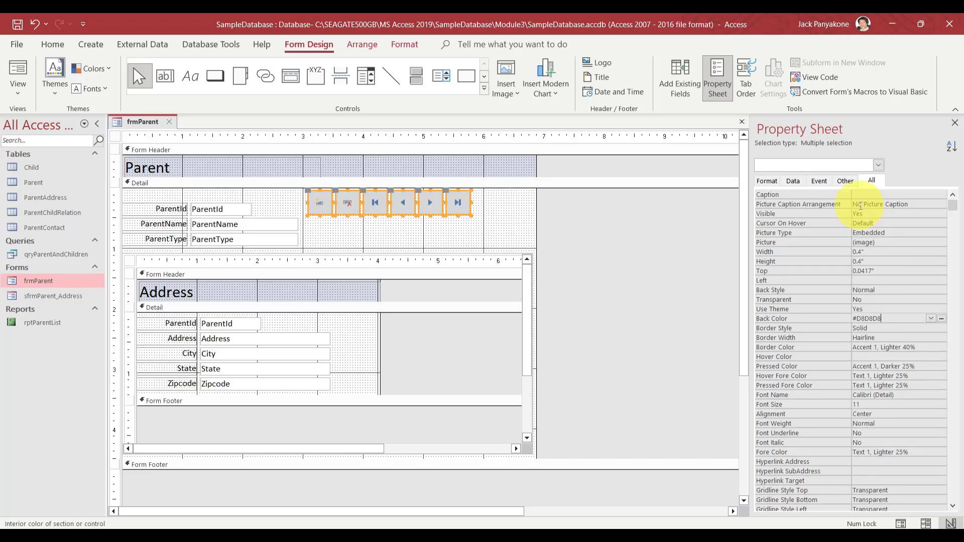
{"action": "left_click", "coordinate": [607, 200]}
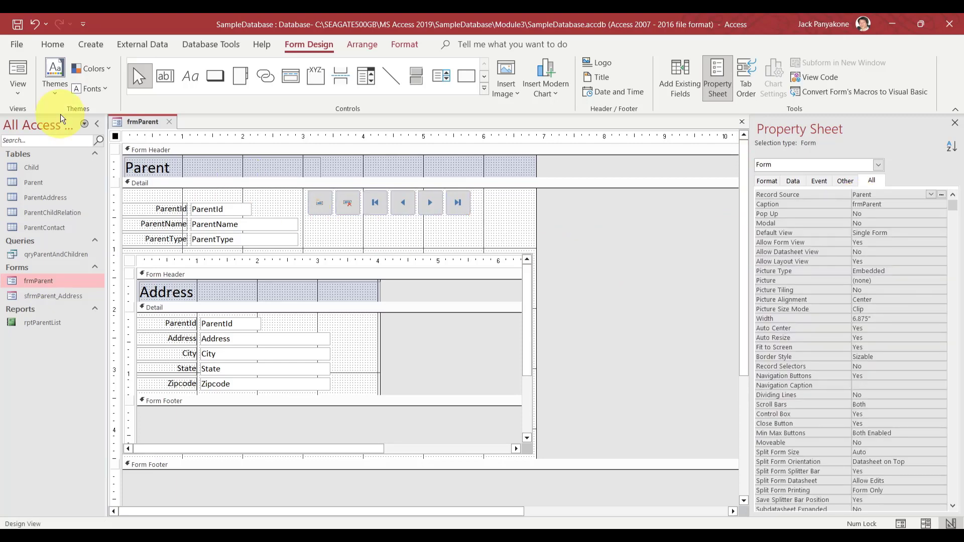
Reopen frmParent in Form View and step through all records to a new one and back to the first
{"action": "left_click", "coordinate": [170, 122]}
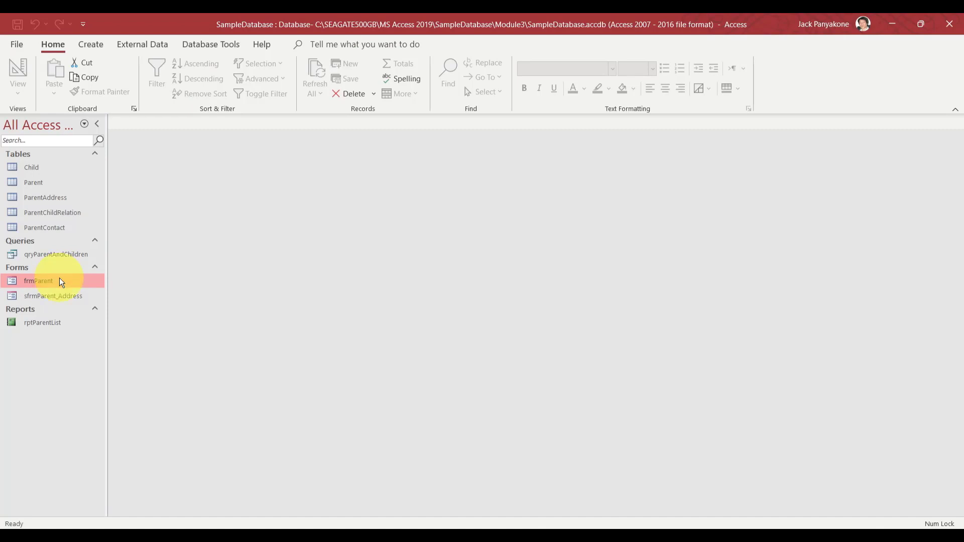
{"action": "double_click", "coordinate": [59, 281]}
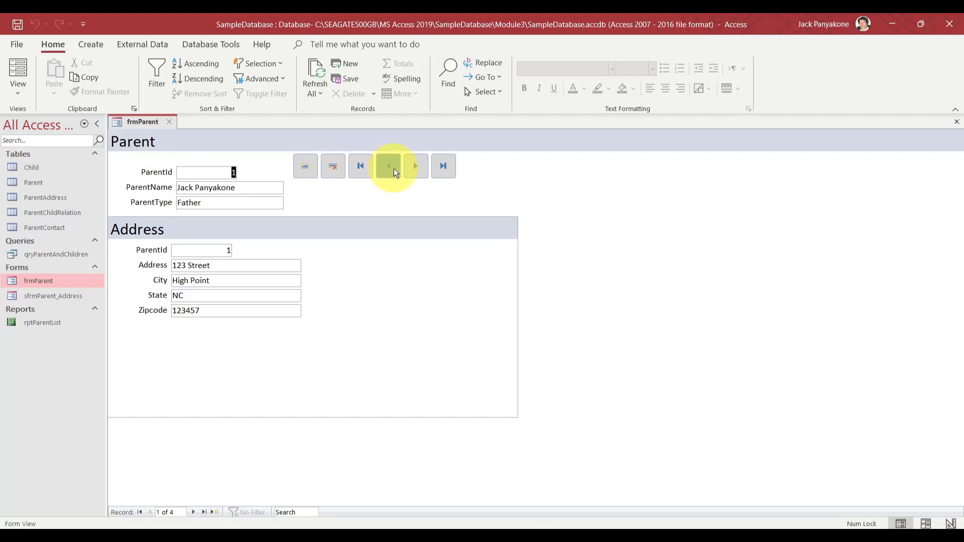
{"action": "left_click", "coordinate": [415, 167]}
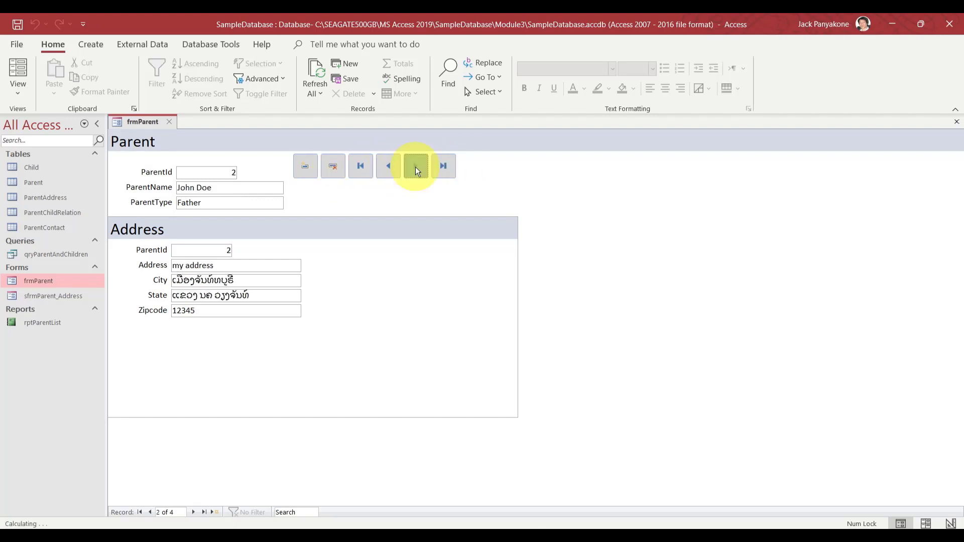
{"action": "left_click", "coordinate": [415, 167]}
{"action": "left_click", "coordinate": [415, 166]}
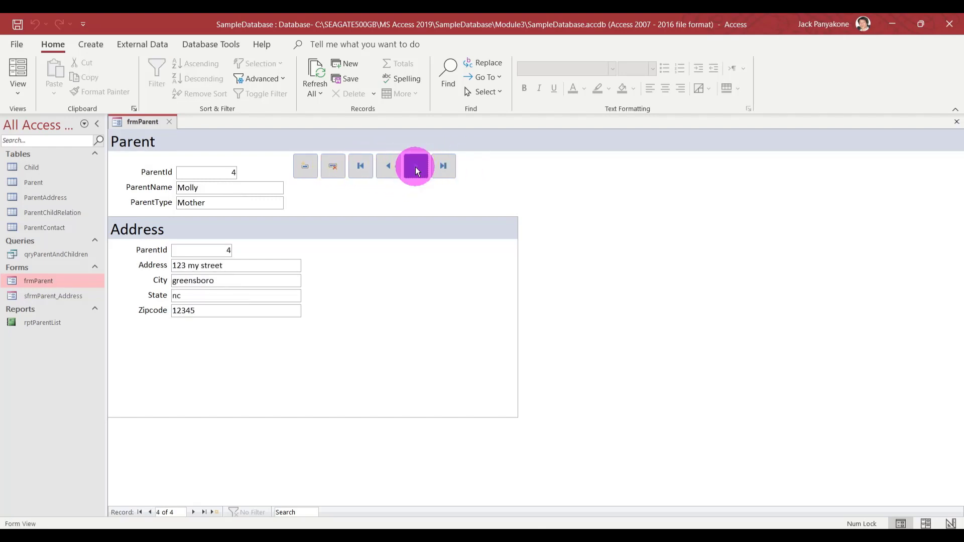
{"action": "left_click", "coordinate": [415, 166]}
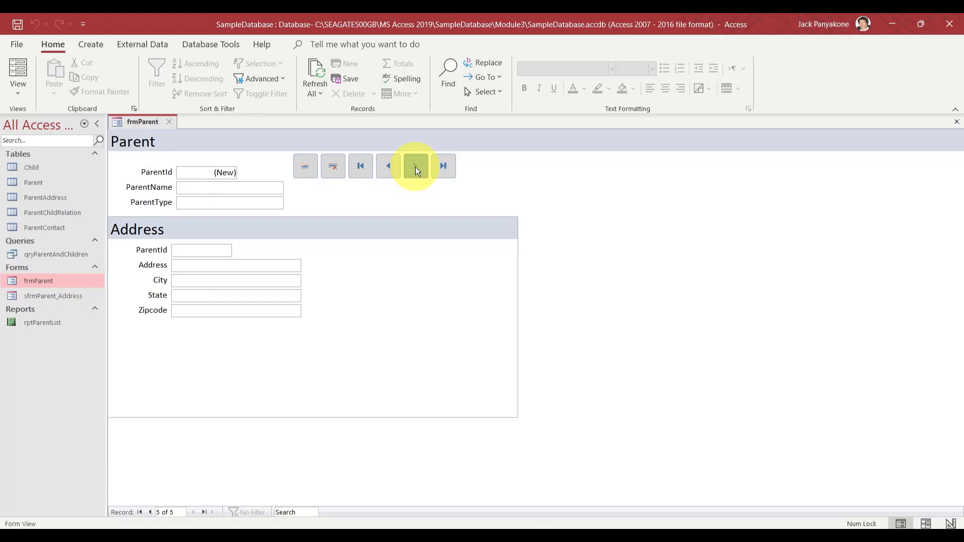
{"action": "left_click", "coordinate": [361, 164]}
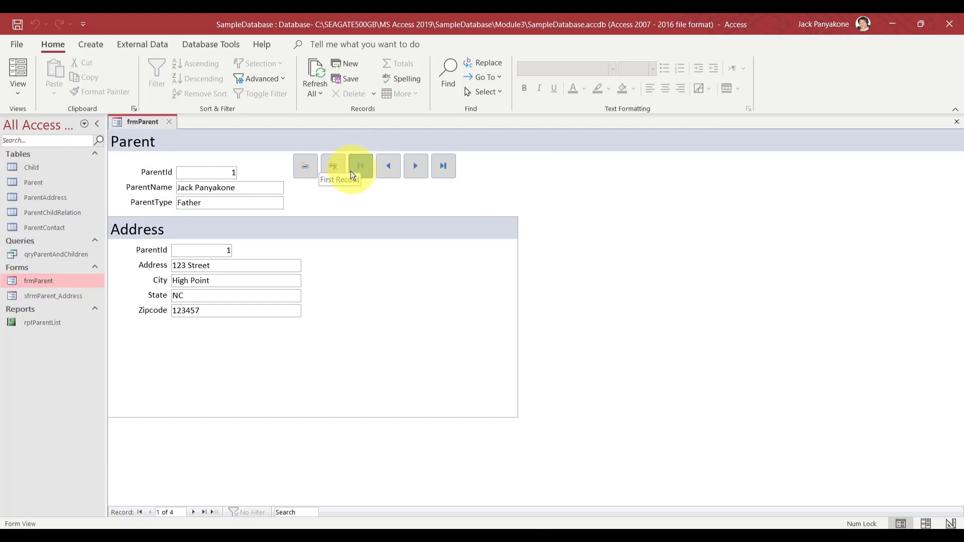
Return to the first record and append 1 to its ParentType so it reads Father 1
{"action": "left_click", "coordinate": [309, 167]}
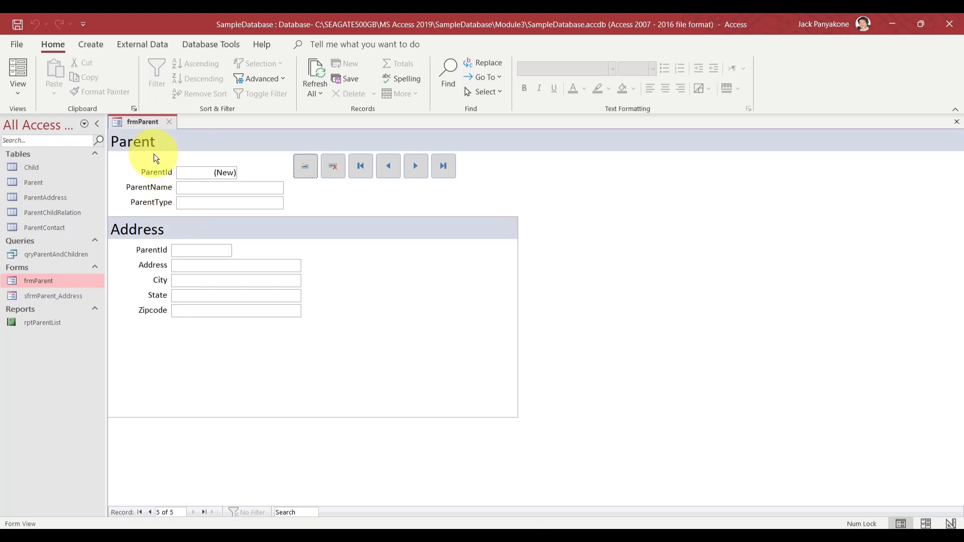
{"action": "left_click", "coordinate": [388, 169]}
{"action": "left_click", "coordinate": [360, 166]}
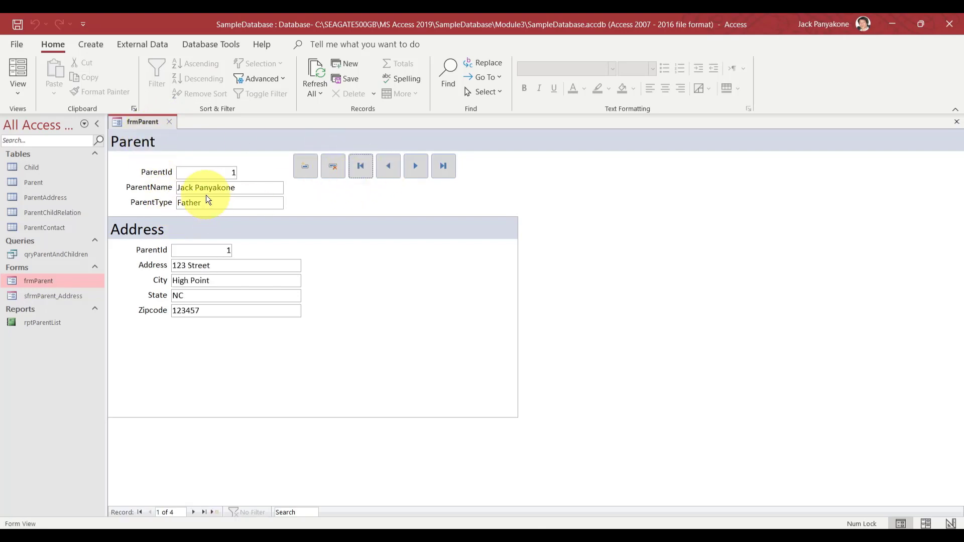
{"action": "left_click", "coordinate": [258, 185]}
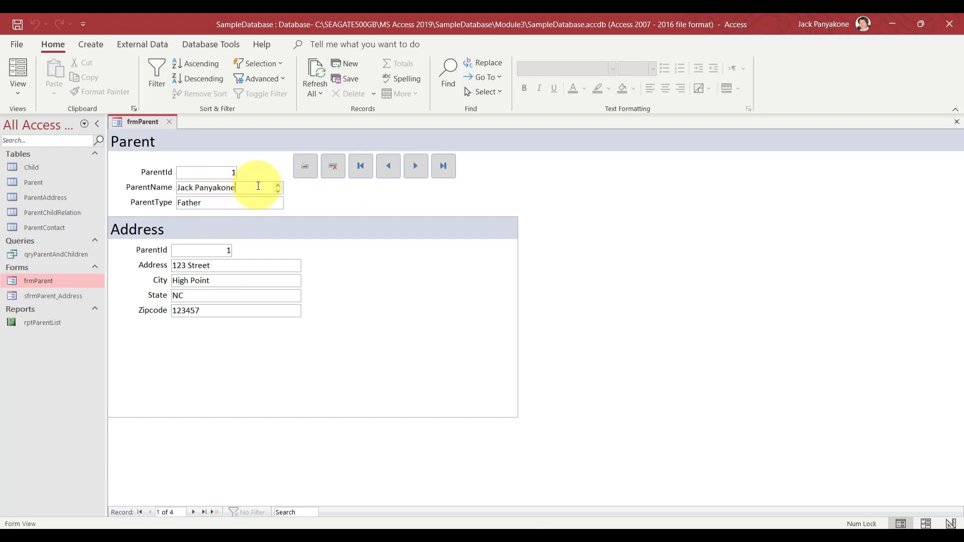
{"action": "left_click", "coordinate": [250, 203]}
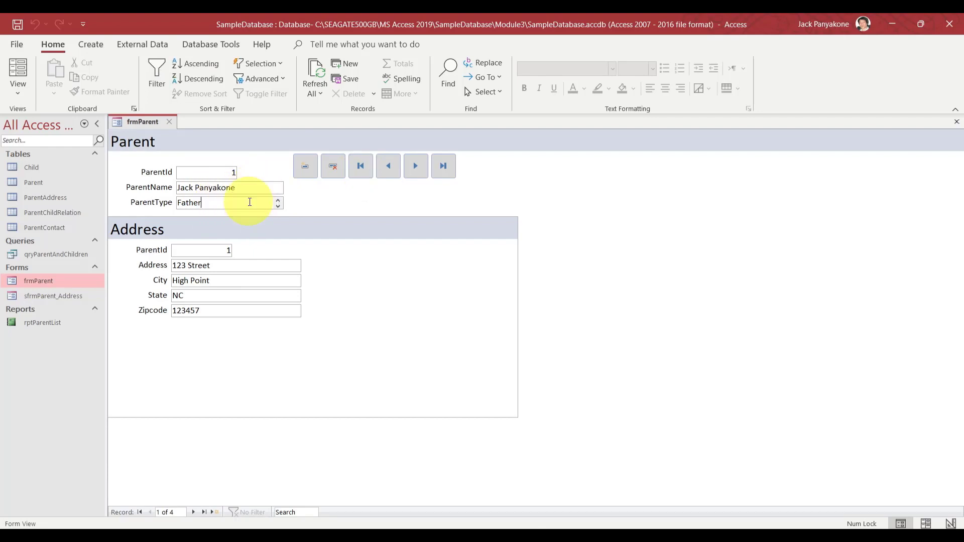
{"action": "type", "text": "1"}
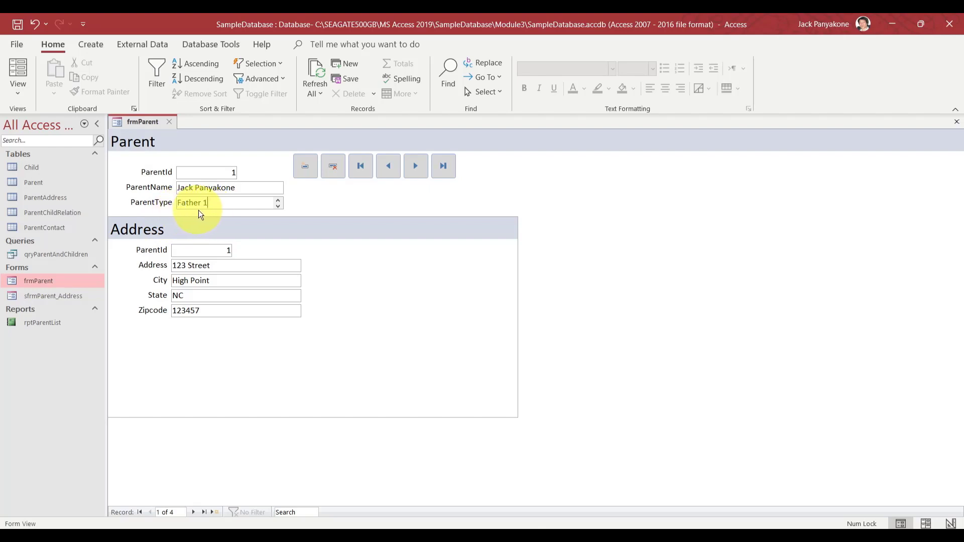
In Design View, nudge the five navigation buttons two steps right to make room
{"action": "right_click", "coordinate": [147, 126]}
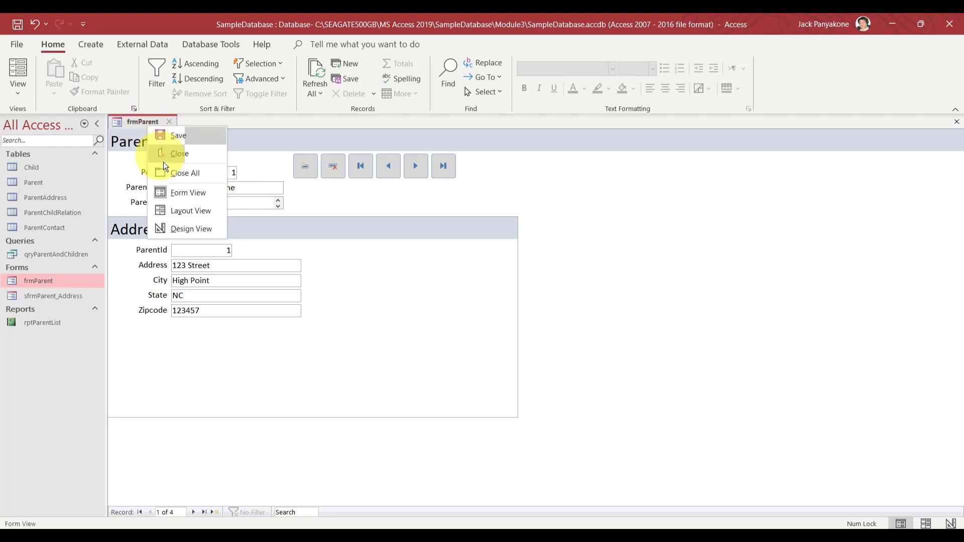
{"action": "left_click", "coordinate": [181, 227]}
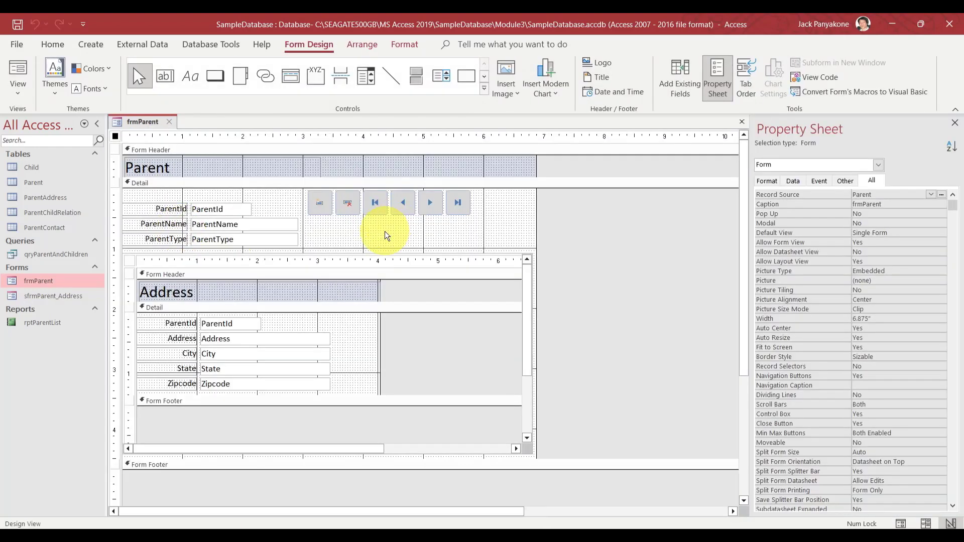
{"action": "left_click_drag", "start_coordinate": [473, 226], "coordinate": [354, 207]}
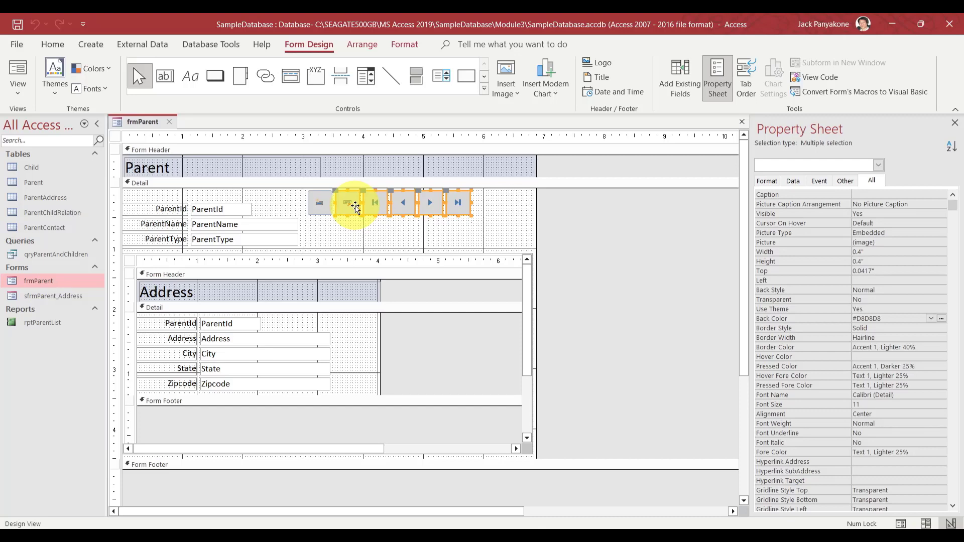
{"action": "key", "text": "Right"}
{"action": "key", "text": "Right"}
{"action": "key", "text": "Right"}
{"action": "key", "text": "Right"}
{"action": "key", "text": "Right"}
{"action": "key", "text": "Right"}
{"action": "key", "text": "Right"}
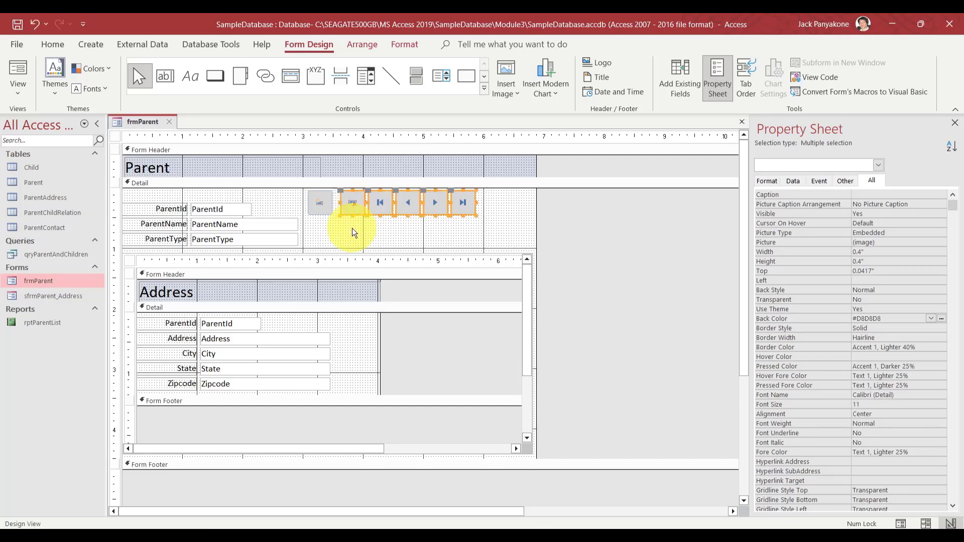
{"action": "key", "text": "Right"}
{"action": "key", "text": "Right"}
{"action": "key", "text": "Right"}
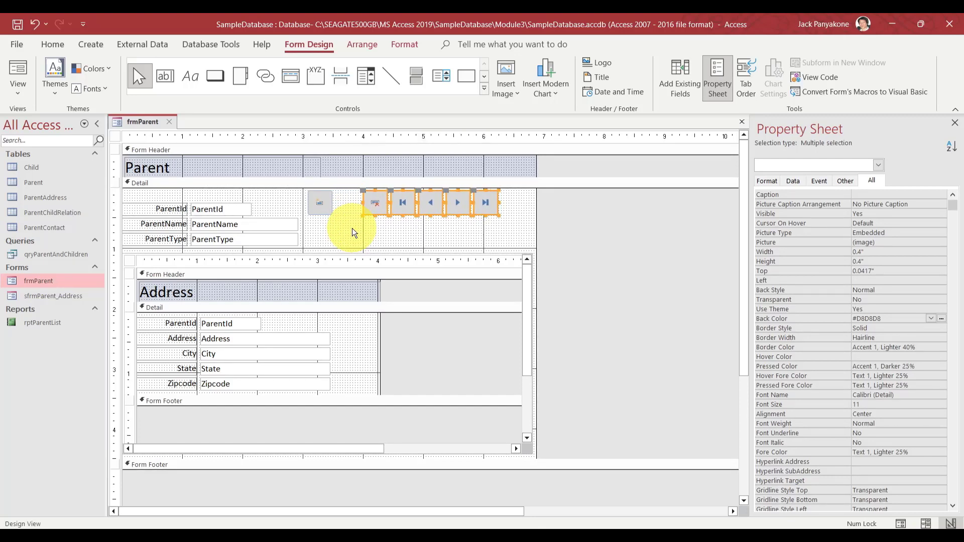
{"action": "left_click", "coordinate": [349, 235]}
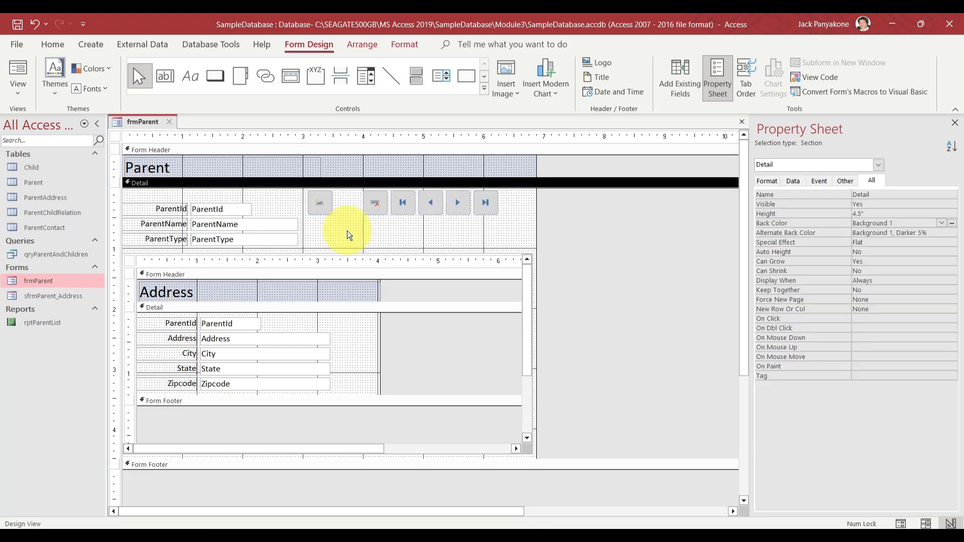
Draw a Record Operations > Undo Record button with the undo picture, named cmdUndoRecord
{"action": "left_click", "coordinate": [214, 76]}
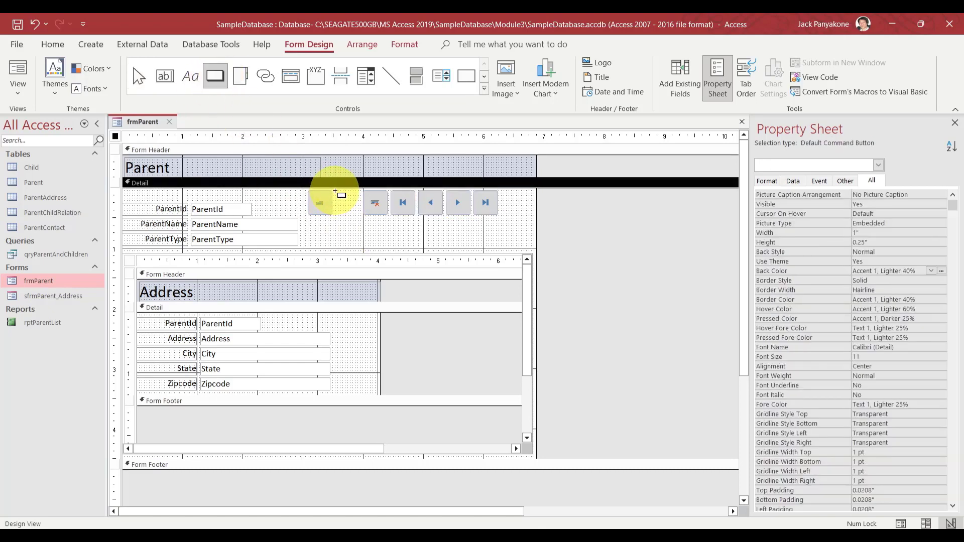
{"action": "left_click_drag", "start_coordinate": [335, 191], "coordinate": [361, 214]}
{"action": "left_click", "coordinate": [457, 216]}
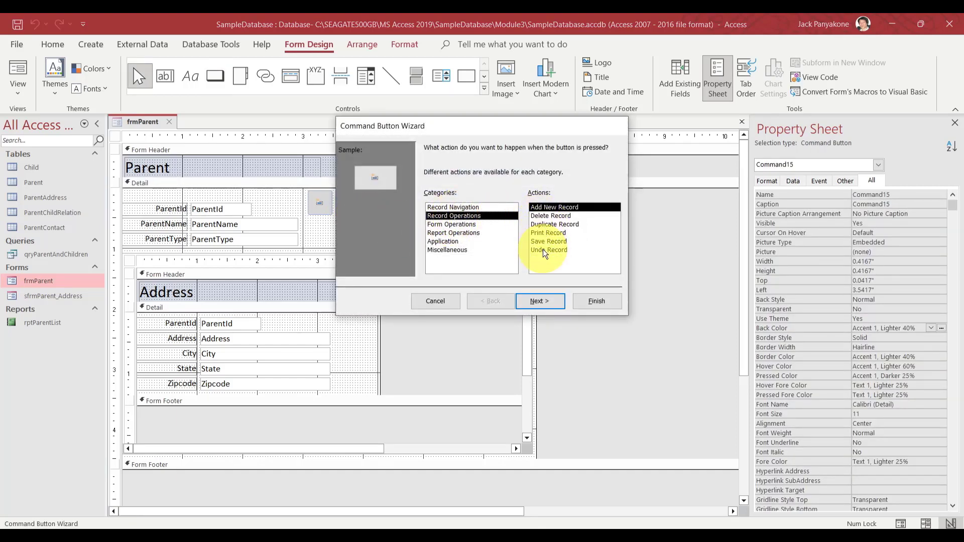
{"action": "left_click", "coordinate": [545, 250]}
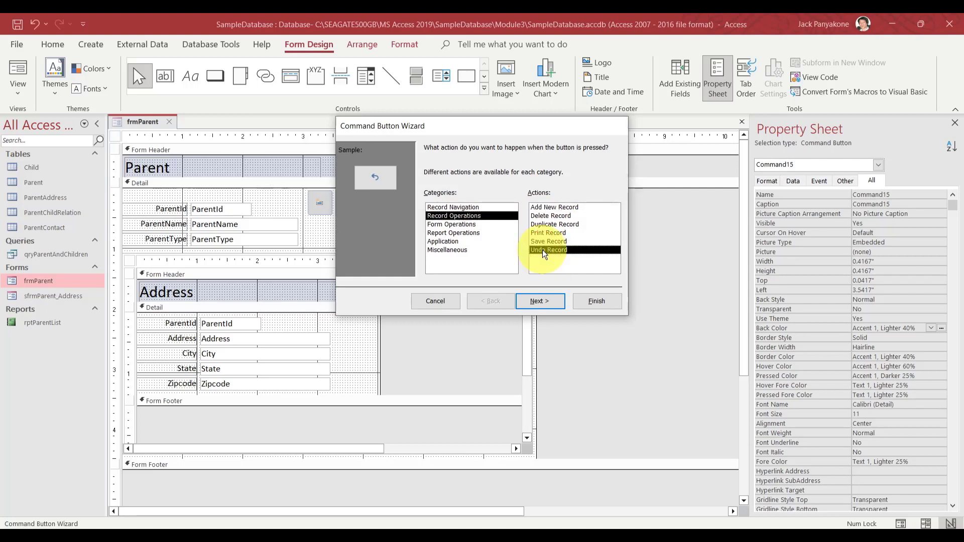
{"action": "left_click", "coordinate": [546, 307]}
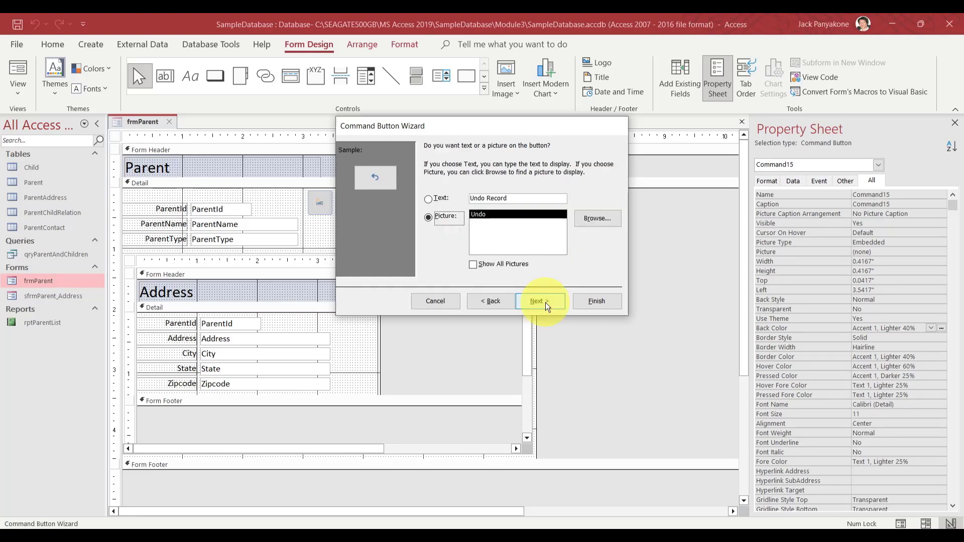
{"action": "left_click", "coordinate": [546, 306]}
{"action": "type", "text": "cm"}
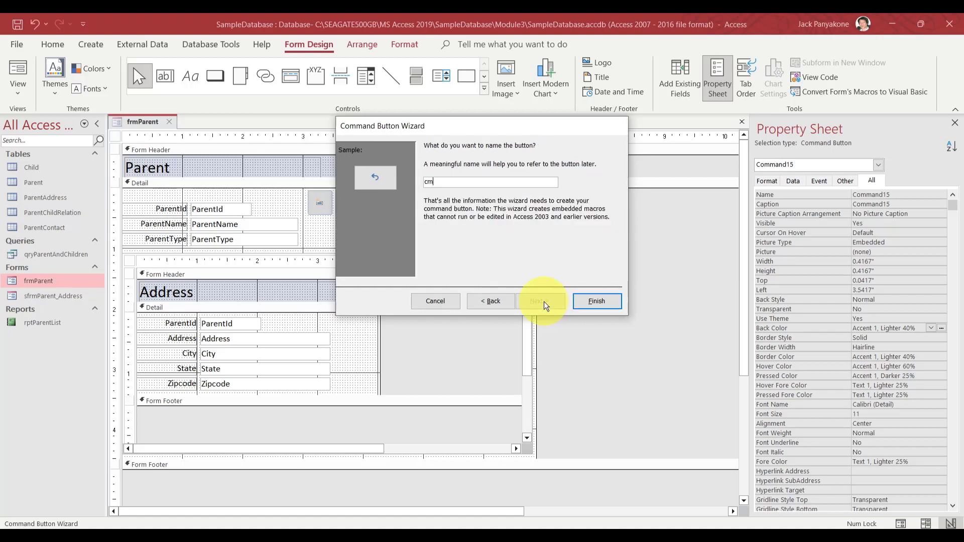
{"action": "type", "text": "dUndoRecord"}
{"action": "left_click", "coordinate": [594, 303]}
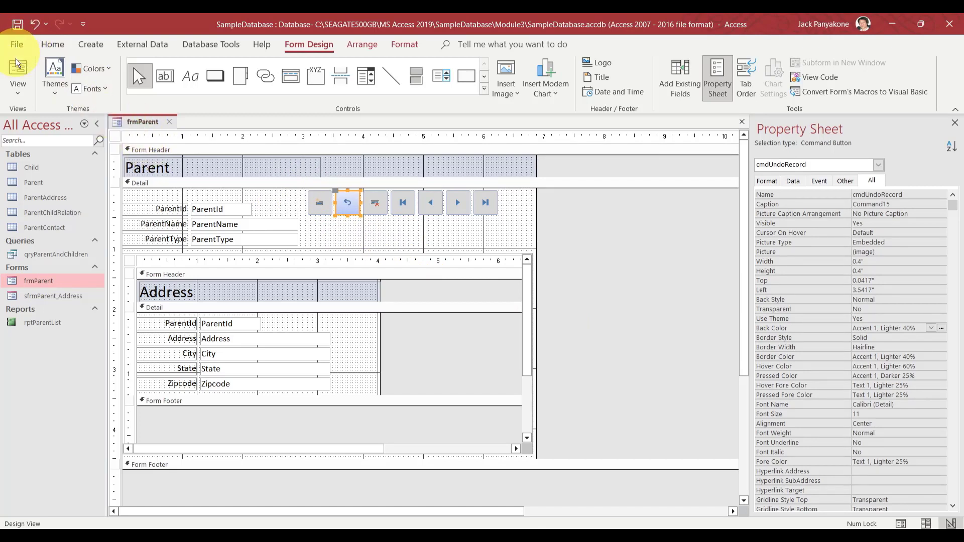
In Form View, remove the added 1 so record 1's ParentType reads Father again
{"action": "left_click", "coordinate": [20, 73]}
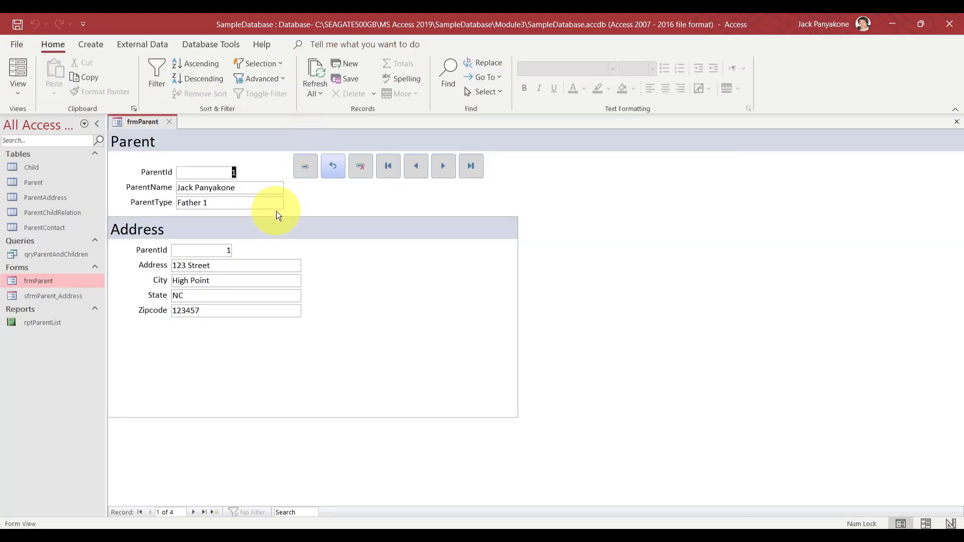
{"action": "left_click", "coordinate": [211, 203]}
{"action": "key", "text": "BackSpace"}
{"action": "key", "text": "BackSpace"}
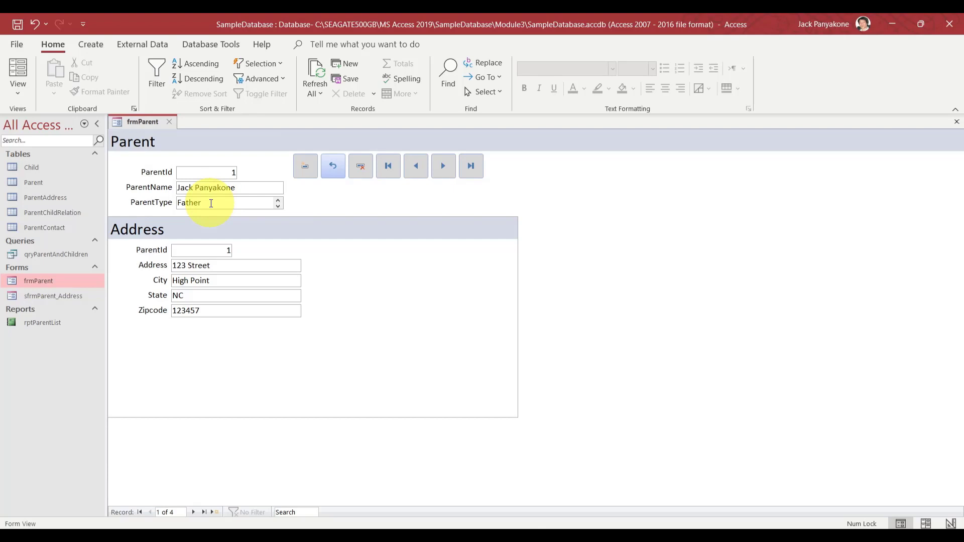
On record 2, delete letters from Father, then restore it with the new Undo button
{"action": "left_click", "coordinate": [442, 170]}
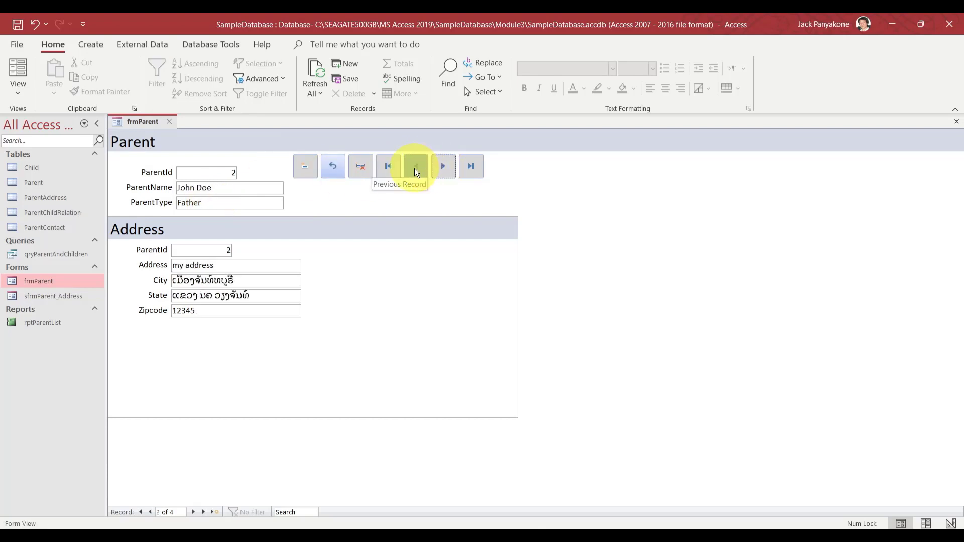
{"action": "left_click", "coordinate": [223, 203]}
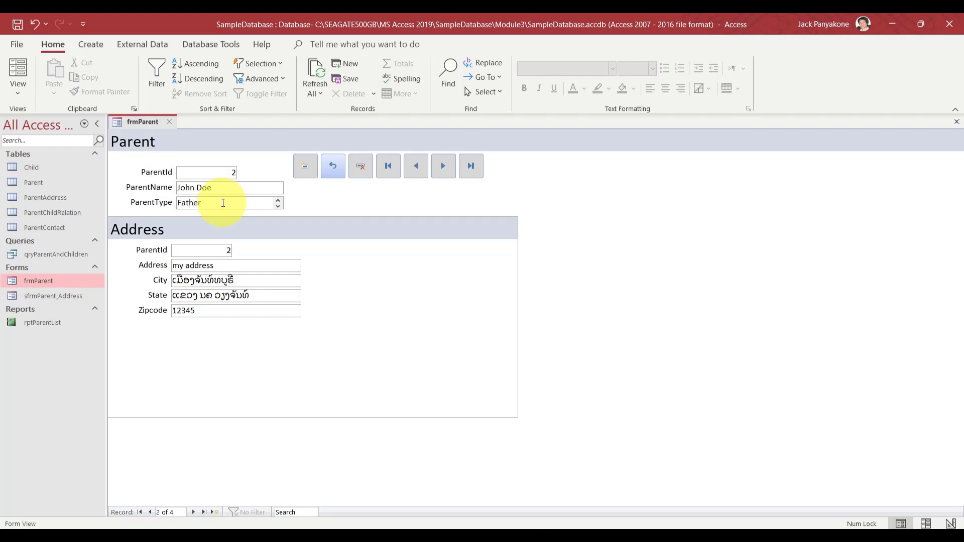
{"action": "key", "text": "BackSpace"}
{"action": "key", "text": "BackSpace"}
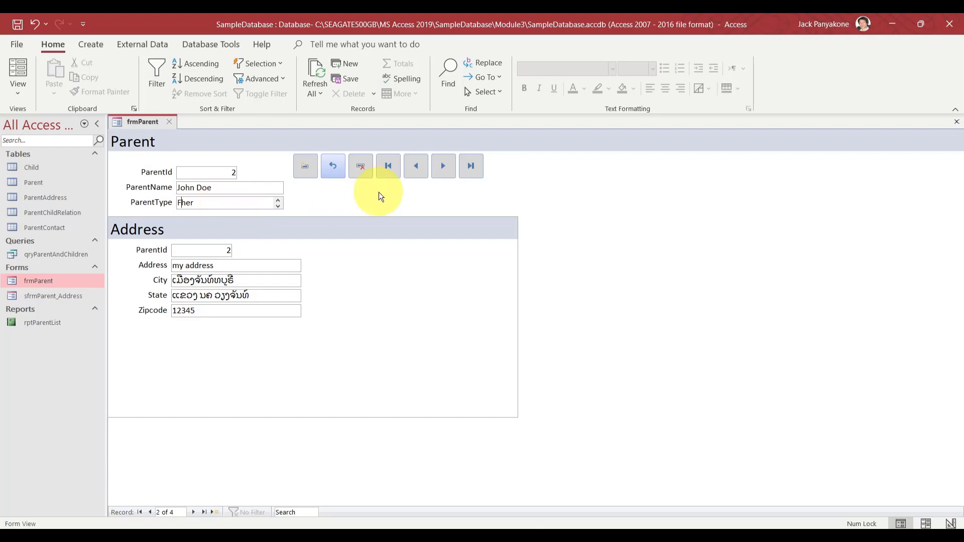
{"action": "left_click", "coordinate": [333, 165]}
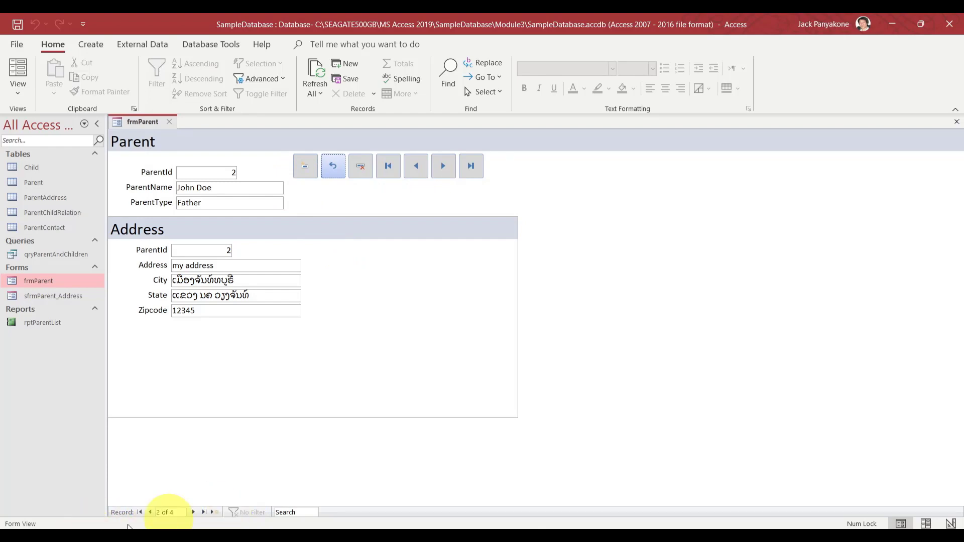
Move through the parent records to the fourth and back to the second
{"action": "left_click", "coordinate": [444, 167]}
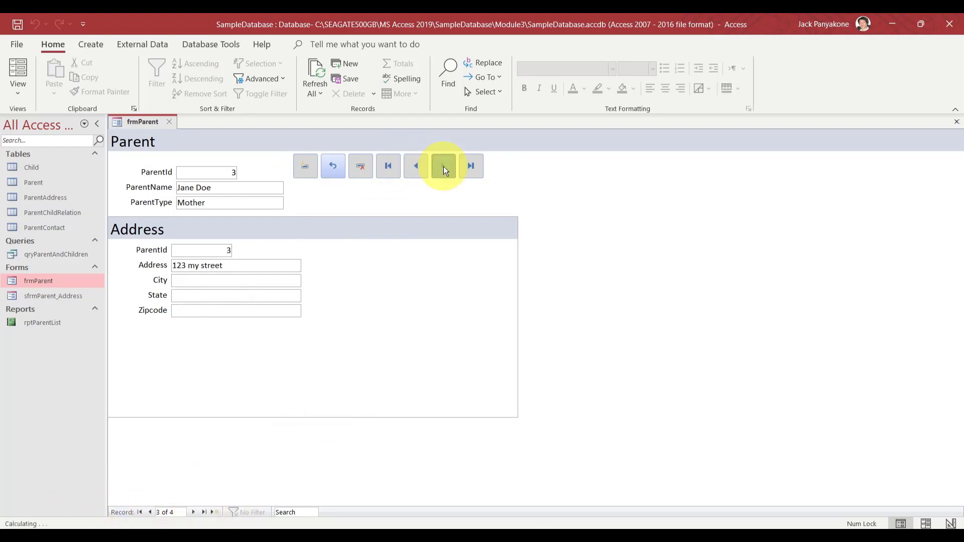
{"action": "left_click", "coordinate": [194, 513]}
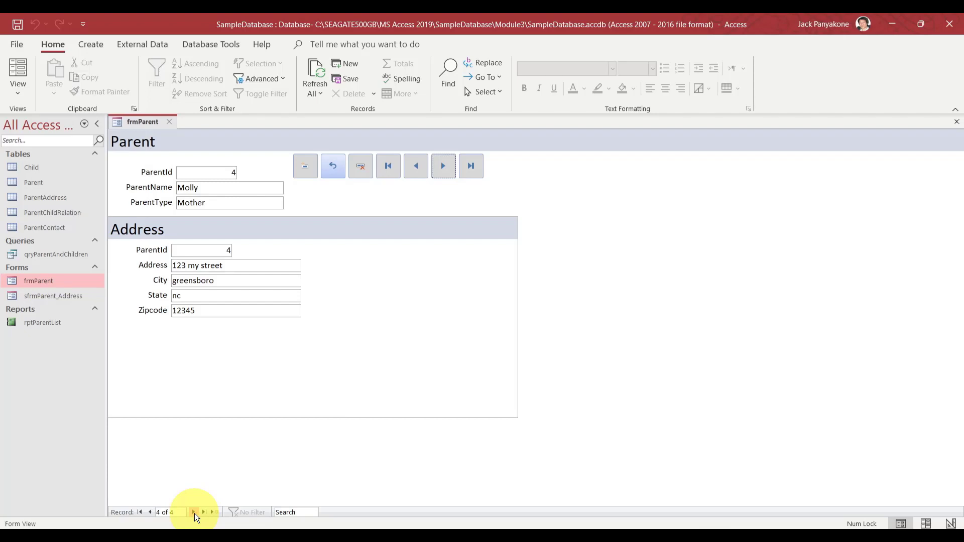
{"action": "left_click", "coordinate": [416, 167]}
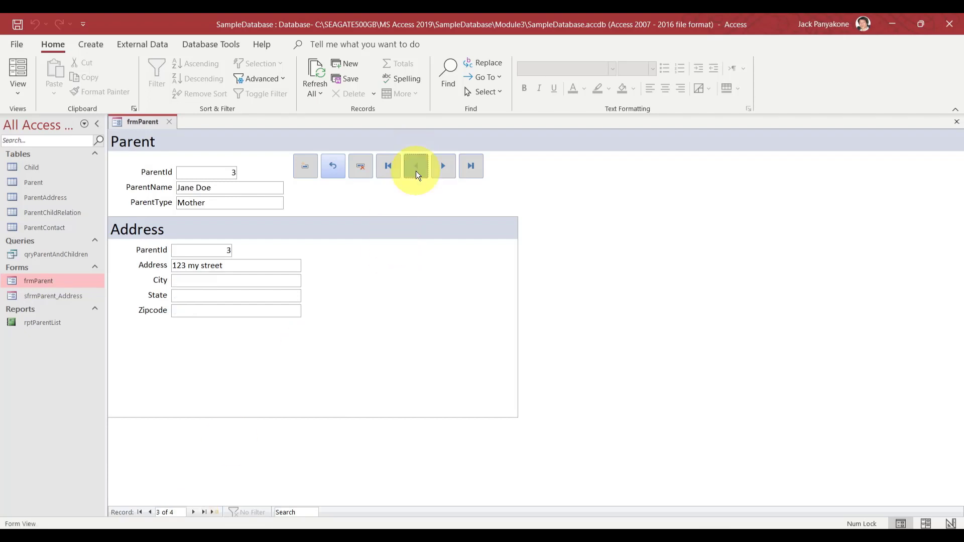
{"action": "left_click", "coordinate": [150, 512]}
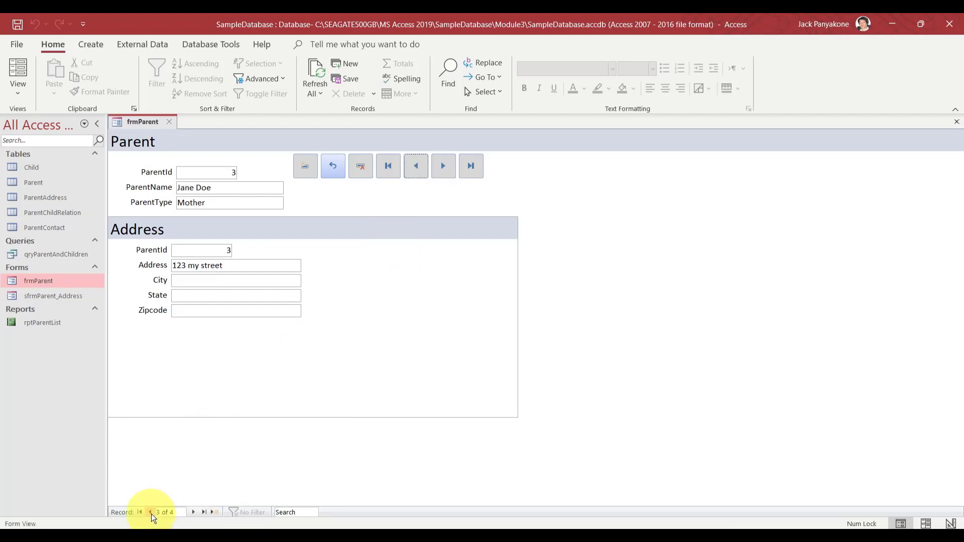
{"action": "left_click", "coordinate": [151, 512]}
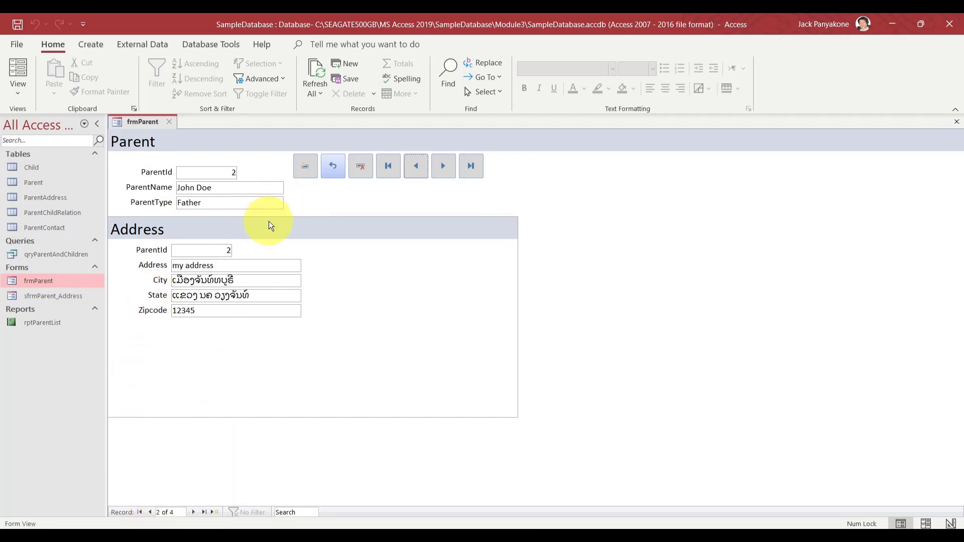
Open a new record, dismiss the Undo-unavailable message, jump to record 1, then start a new record
{"action": "left_click", "coordinate": [212, 512]}
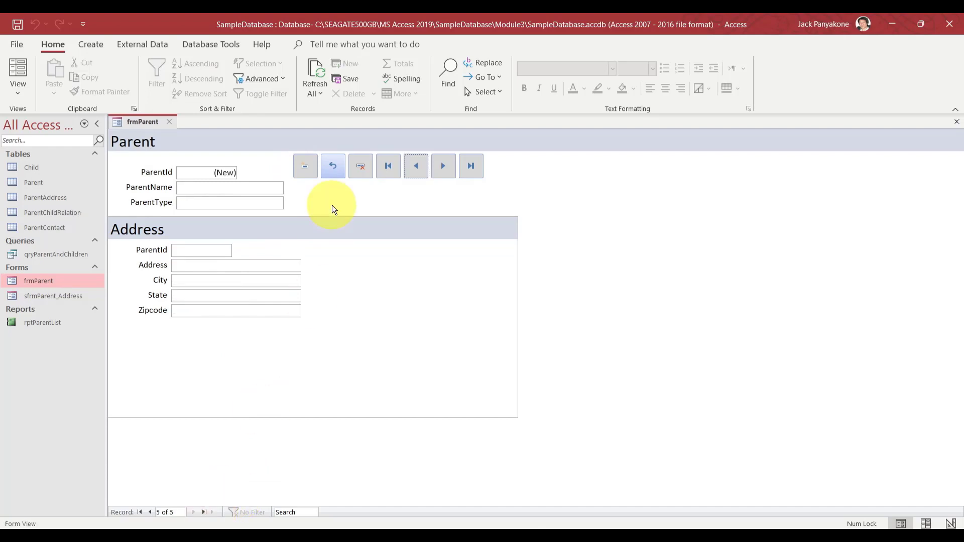
{"action": "left_click", "coordinate": [332, 173]}
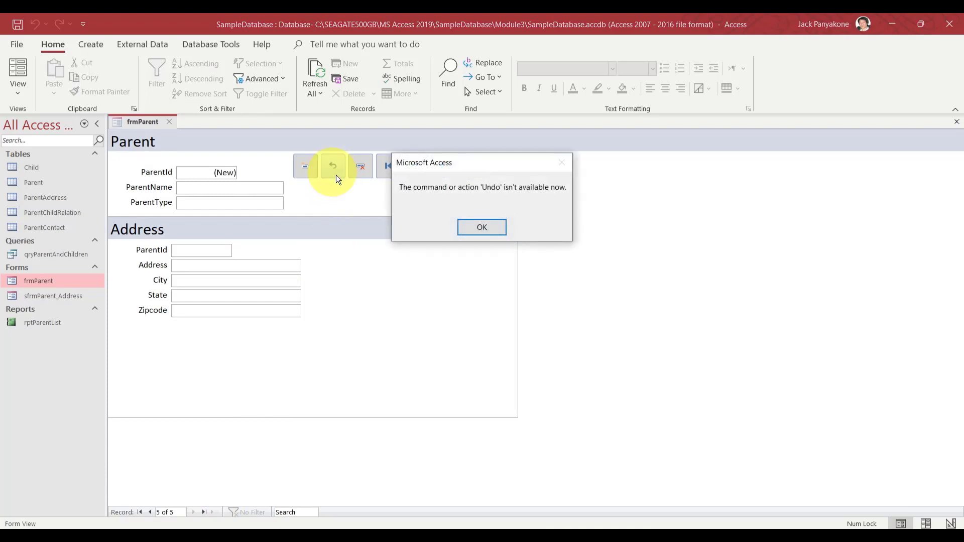
{"action": "left_click", "coordinate": [486, 228]}
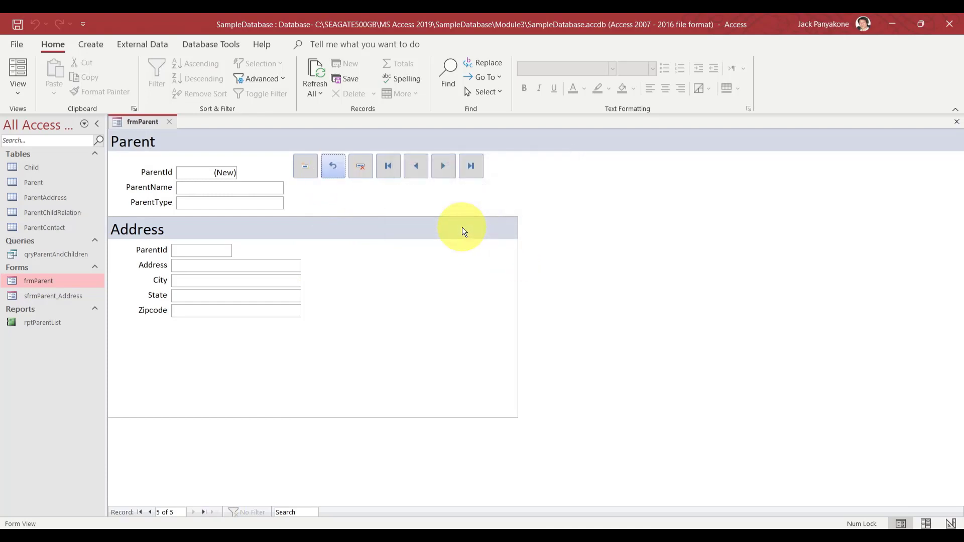
{"action": "left_click", "coordinate": [391, 168]}
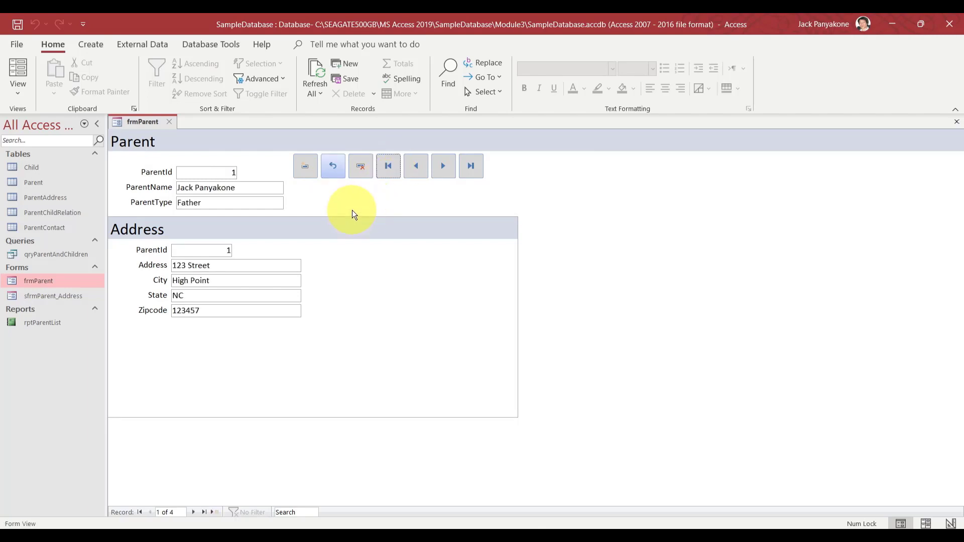
{"action": "left_click", "coordinate": [306, 170]}
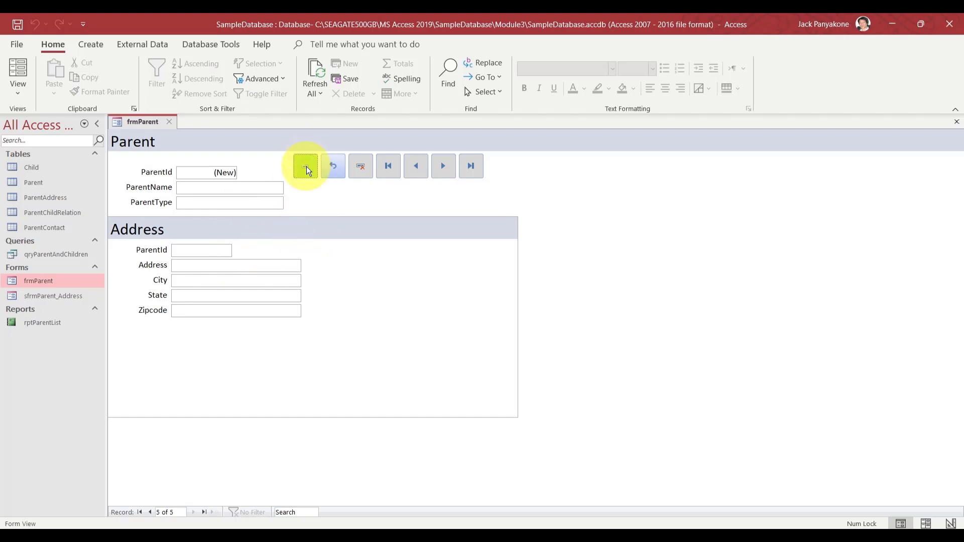
In Design View, show cmdAddNew's Event properties and open its On Click embedded macro
{"action": "right_click", "coordinate": [145, 121]}
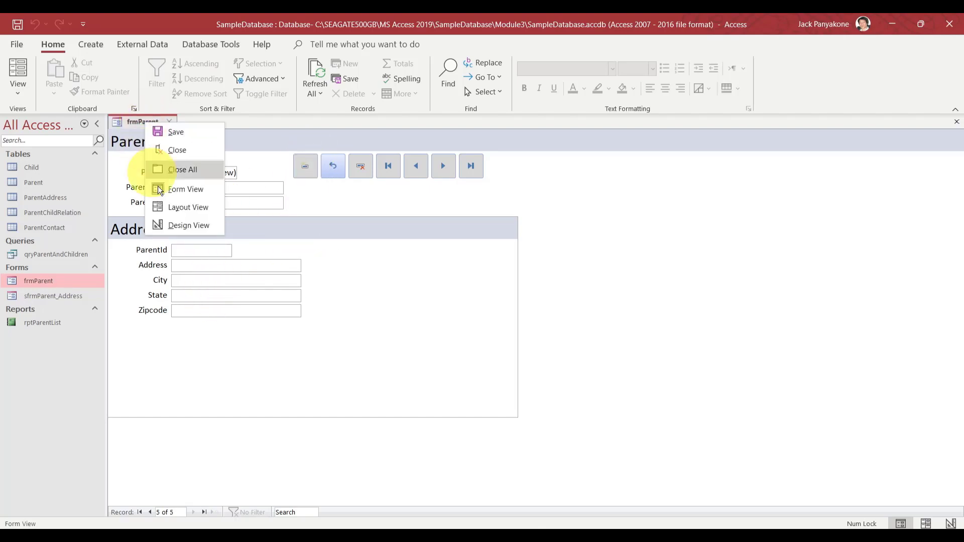
{"action": "left_click", "coordinate": [173, 225]}
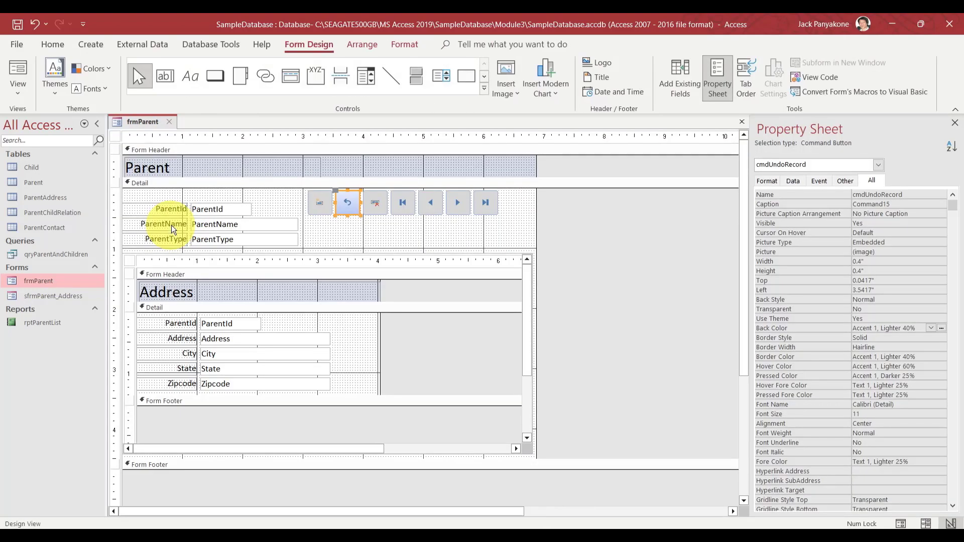
{"action": "left_click", "coordinate": [593, 226]}
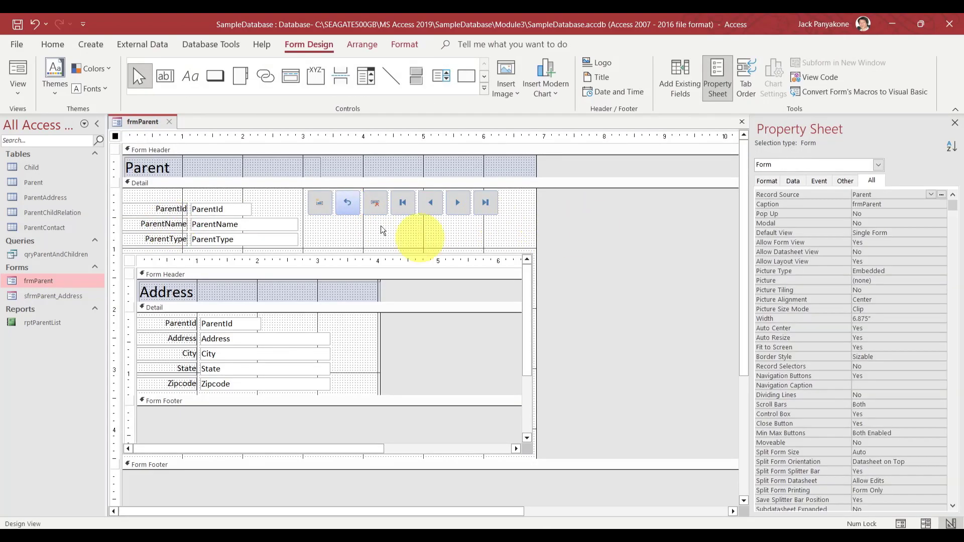
{"action": "left_click", "coordinate": [327, 192]}
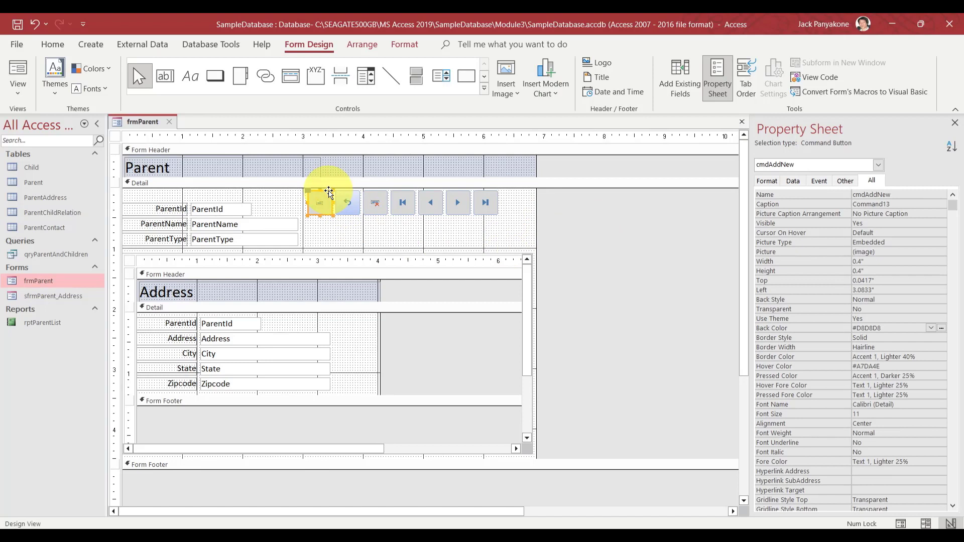
{"action": "left_click", "coordinate": [819, 181]}
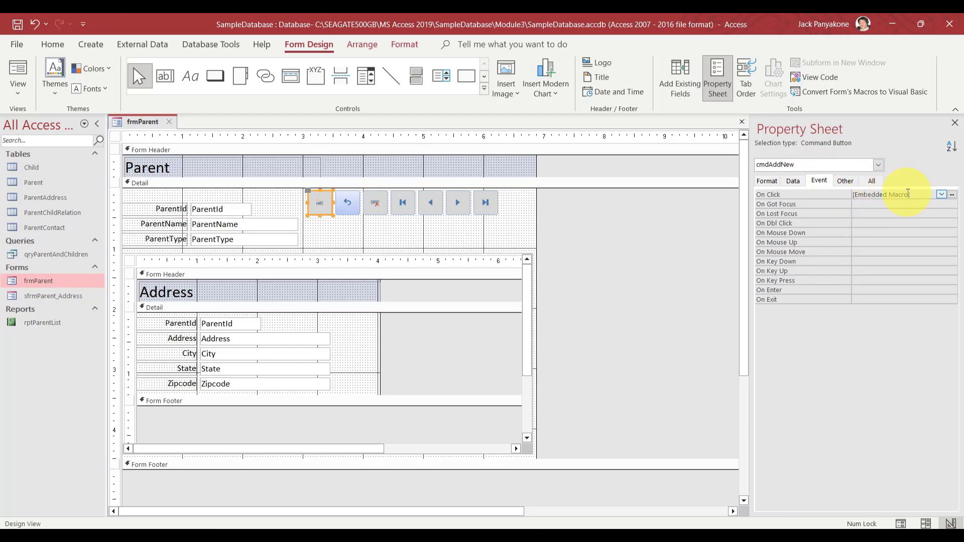
{"action": "left_click", "coordinate": [952, 194]}
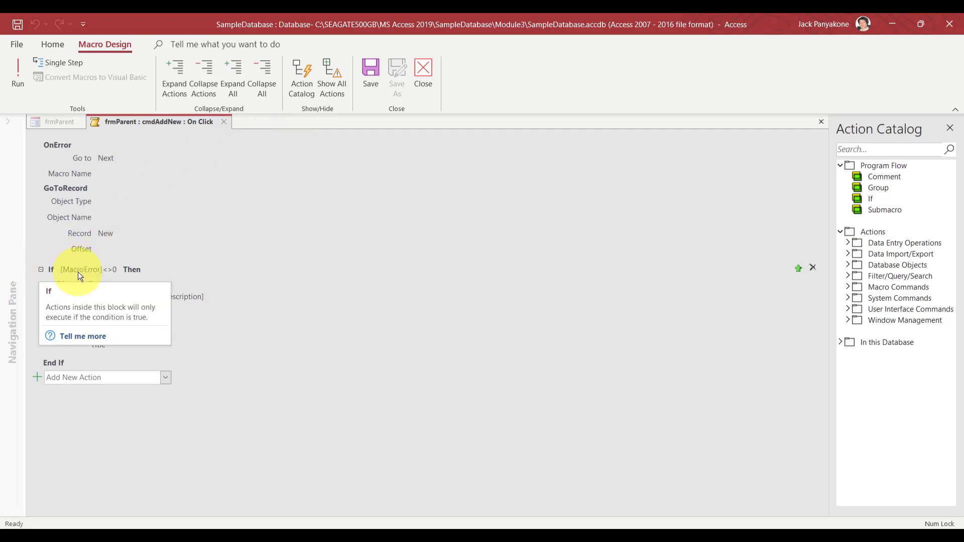
Inspect the macro's If [MacroError]<>0 block and its MessageBox action
{"action": "left_click", "coordinate": [151, 269]}
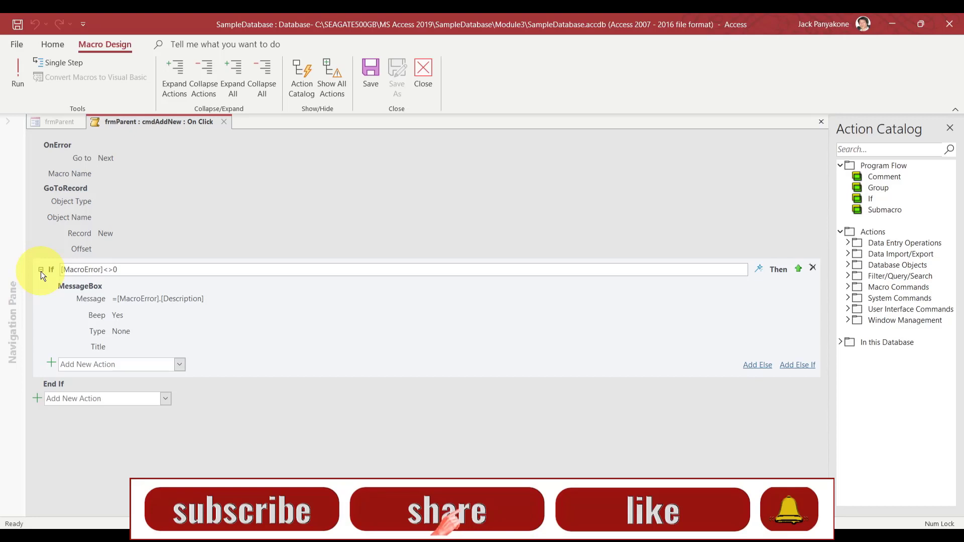
{"action": "mouse_move", "coordinate": [40, 267]}
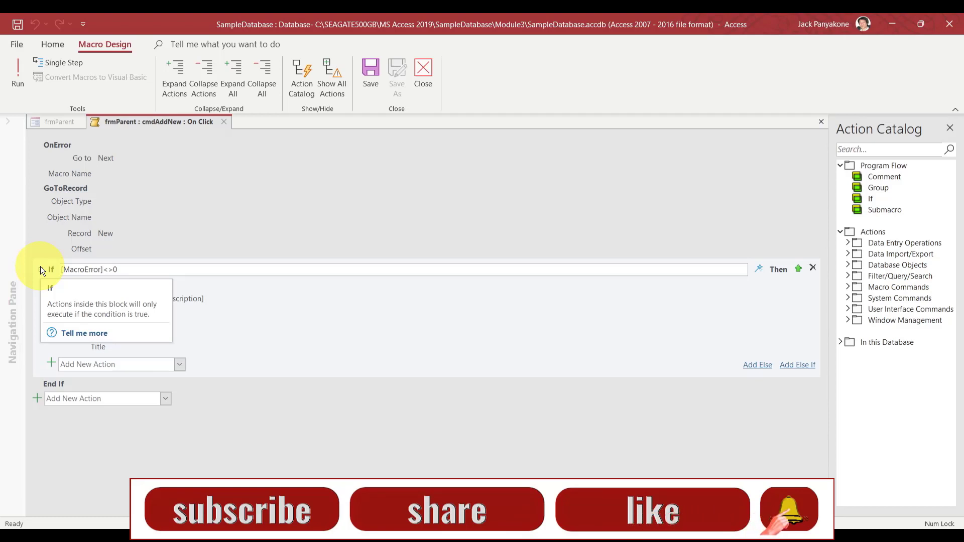
Close the macro, open frmParent, and switch it back to Design View
{"action": "left_click", "coordinate": [223, 122]}
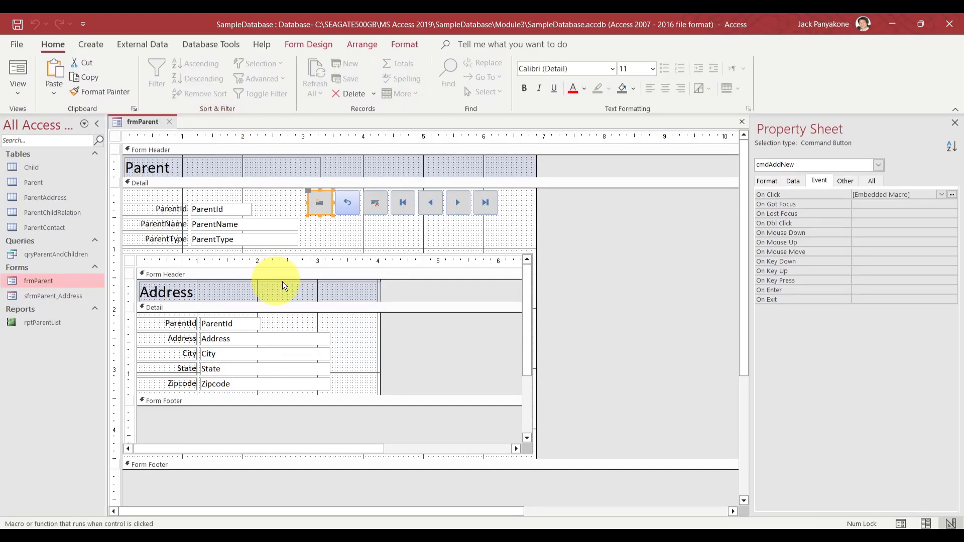
{"action": "left_click", "coordinate": [625, 221]}
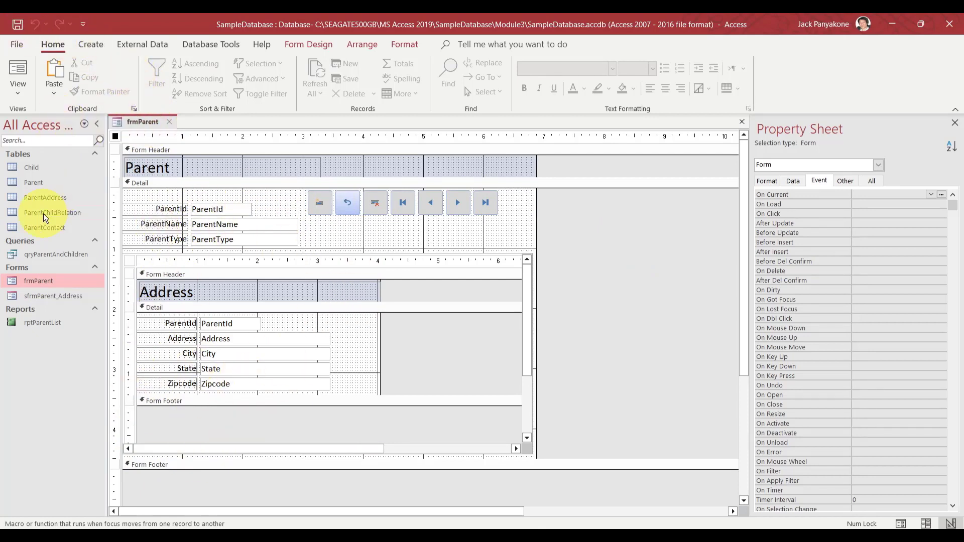
{"action": "double_click", "coordinate": [35, 285]}
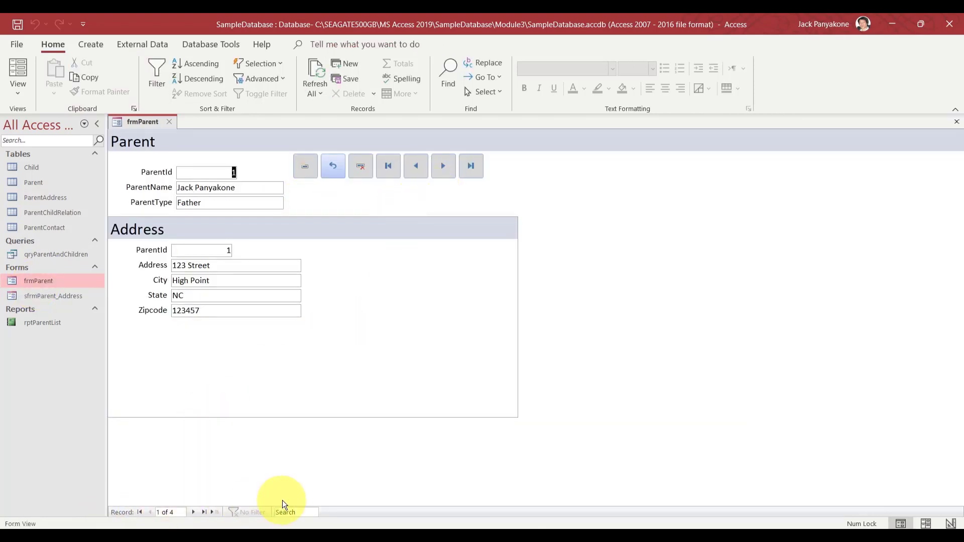
{"action": "right_click", "coordinate": [145, 121]}
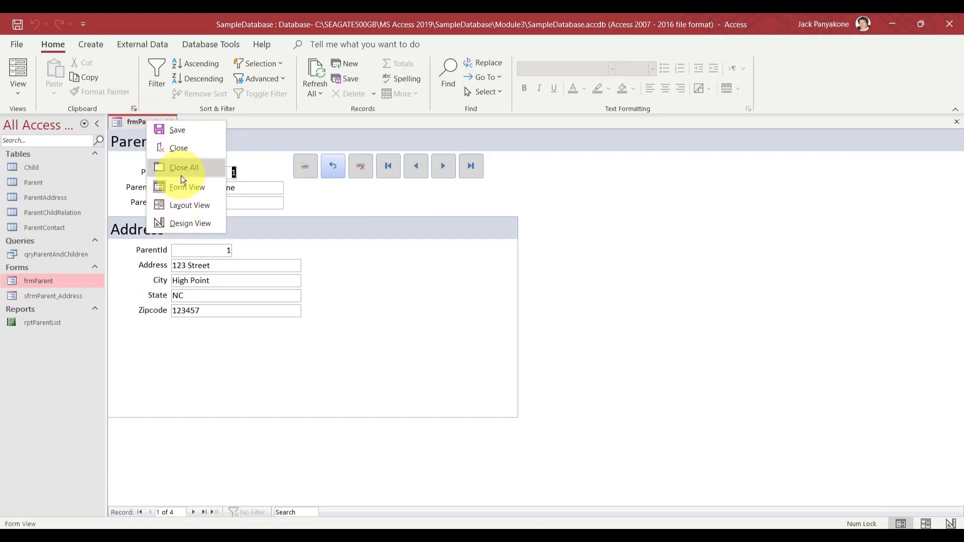
{"action": "left_click", "coordinate": [182, 224]}
Set the form's Navigation Buttons property to No on the All tab, then close frmParent
{"action": "left_click", "coordinate": [604, 230]}
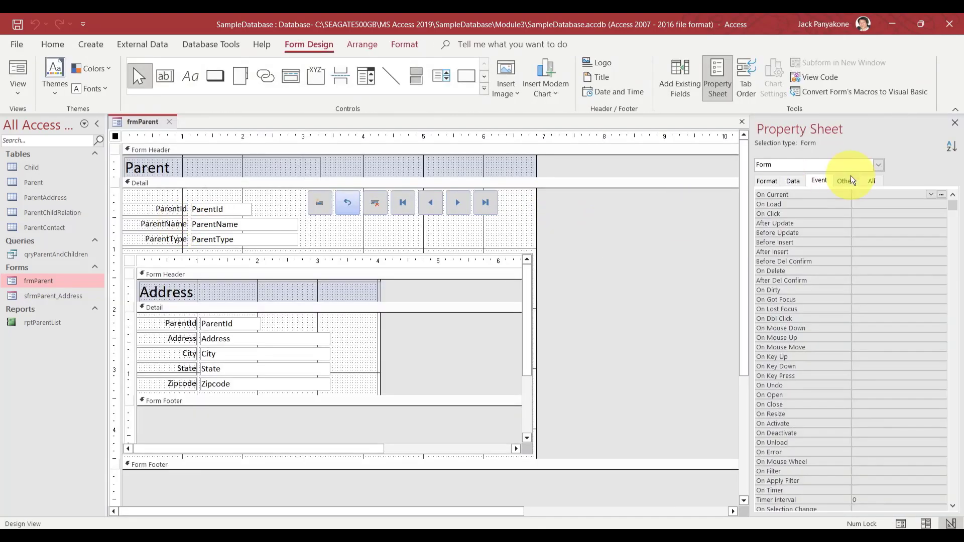
{"action": "left_click", "coordinate": [873, 182]}
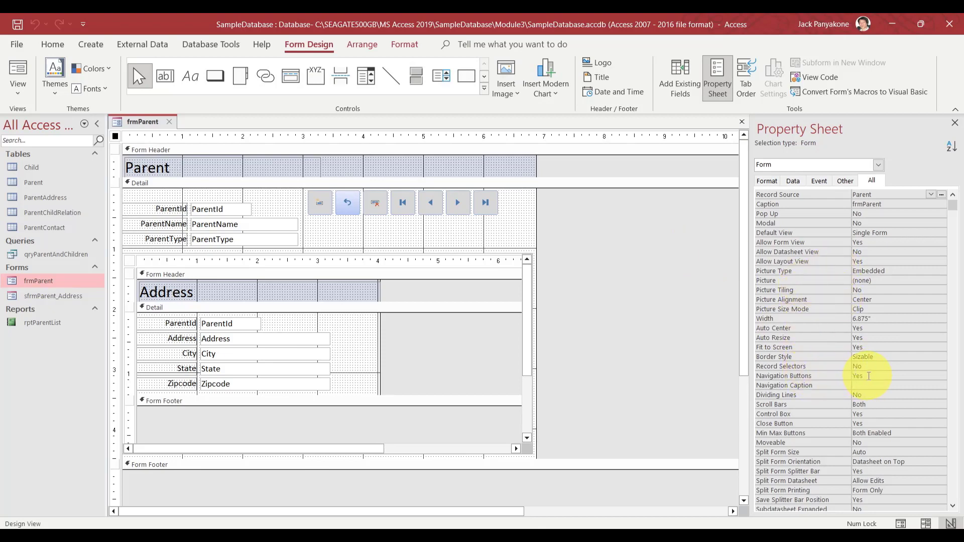
{"action": "double_click", "coordinate": [868, 376]}
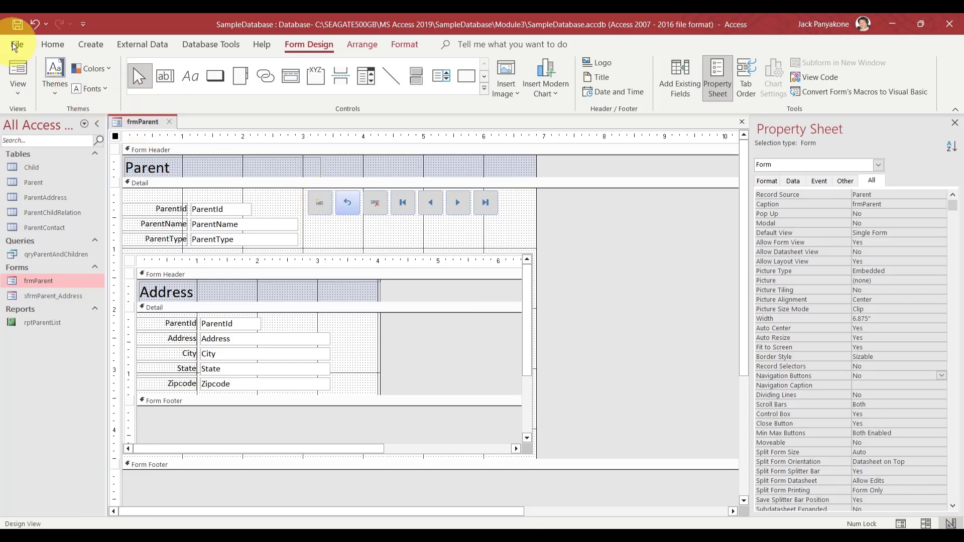
{"action": "left_click", "coordinate": [170, 121]}
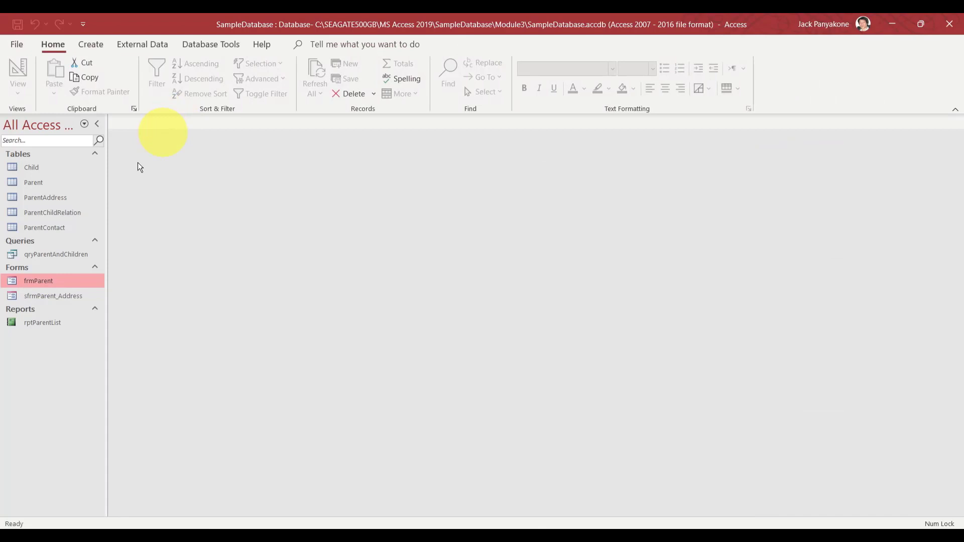
Open frmParent from the Navigation Pane to confirm the record navigation bar is gone
{"action": "double_click", "coordinate": [60, 277]}
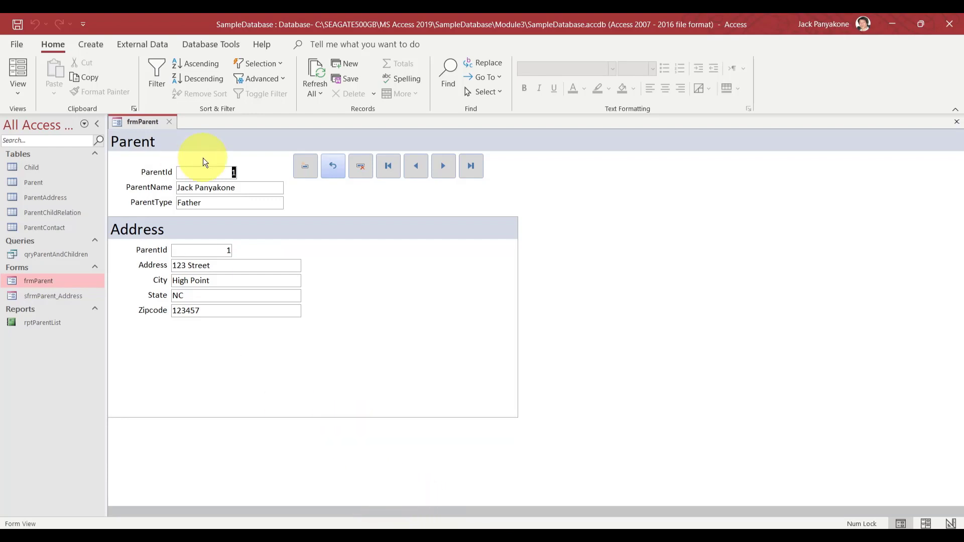
Switch frmParent to Design View, set Scroll Bars to Neither, and close the design
{"action": "right_click", "coordinate": [157, 123]}
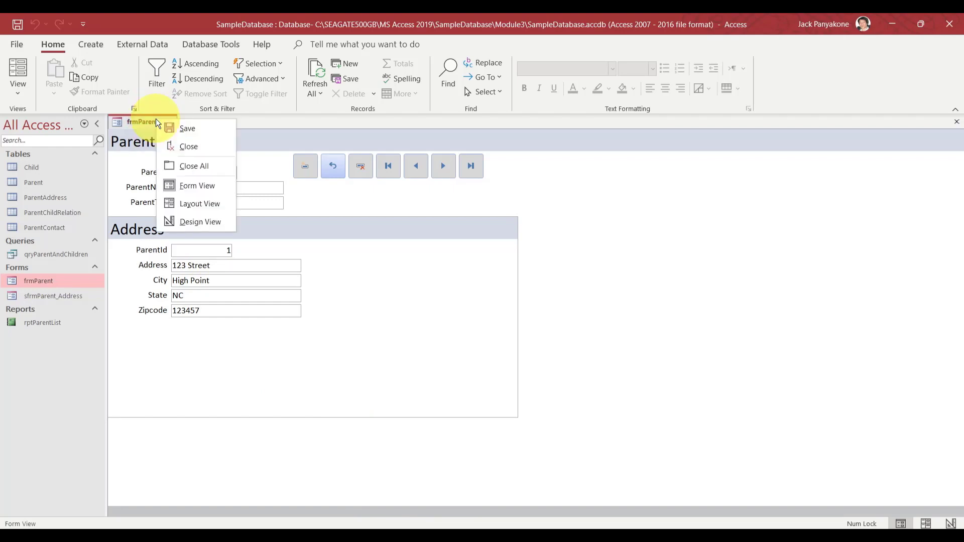
{"action": "left_click", "coordinate": [181, 219]}
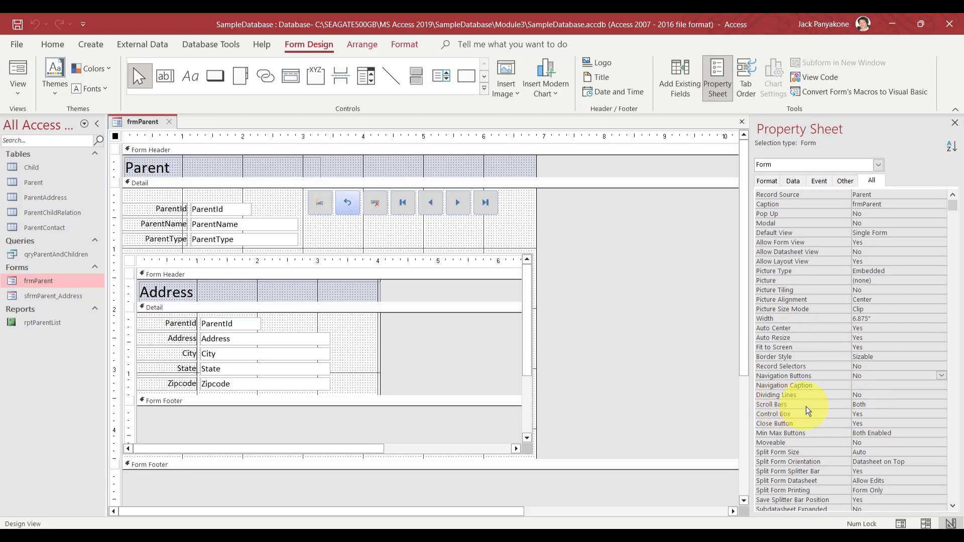
{"action": "left_click", "coordinate": [823, 403]}
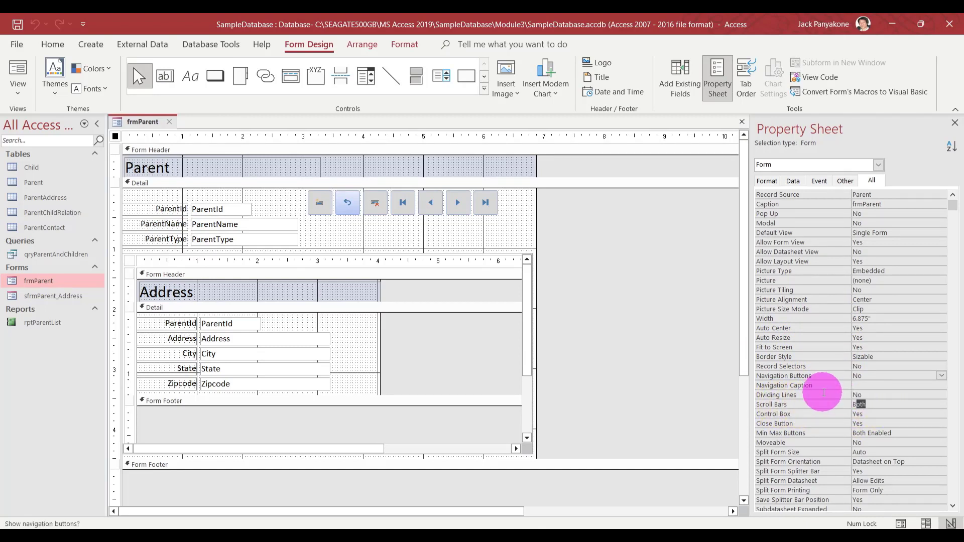
{"action": "type", "text": "neither"}
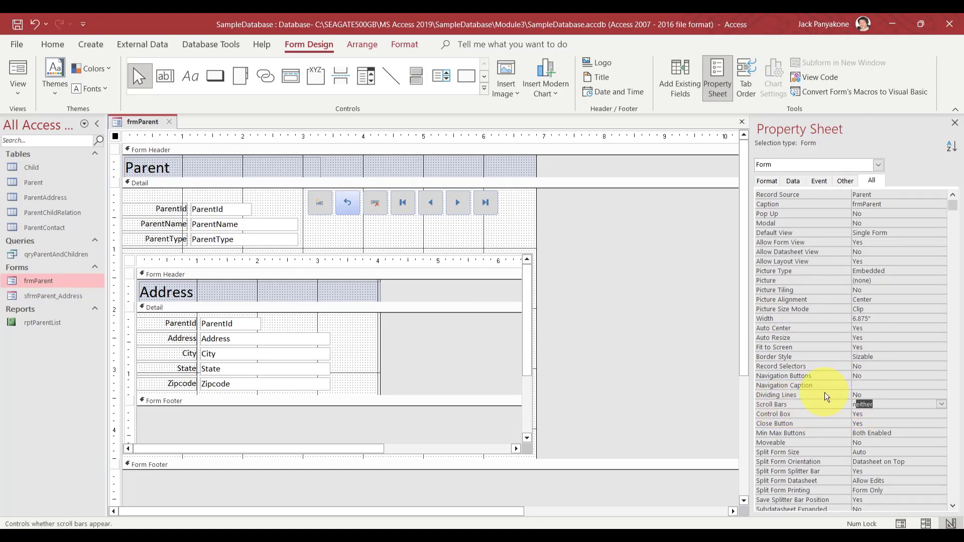
{"action": "key", "text": "Return"}
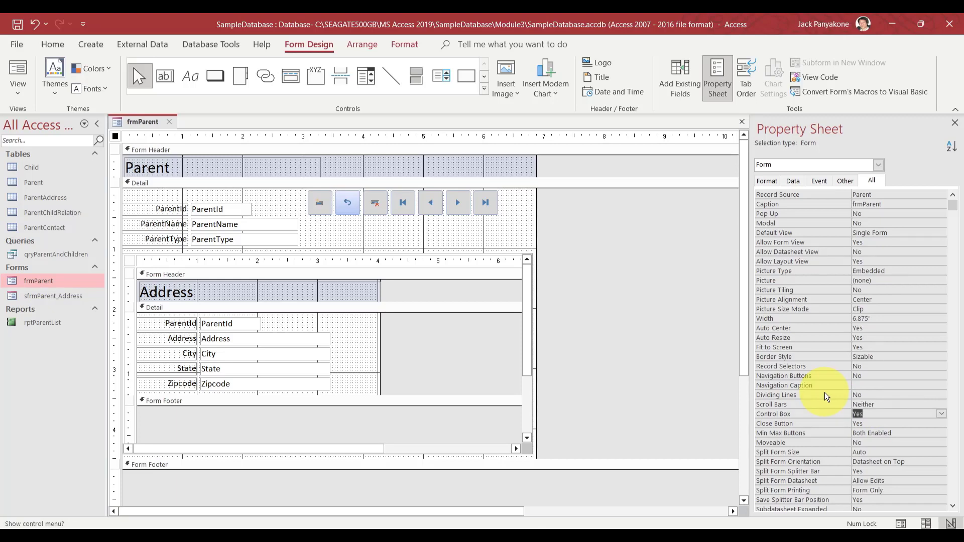
{"action": "left_click", "coordinate": [626, 303]}
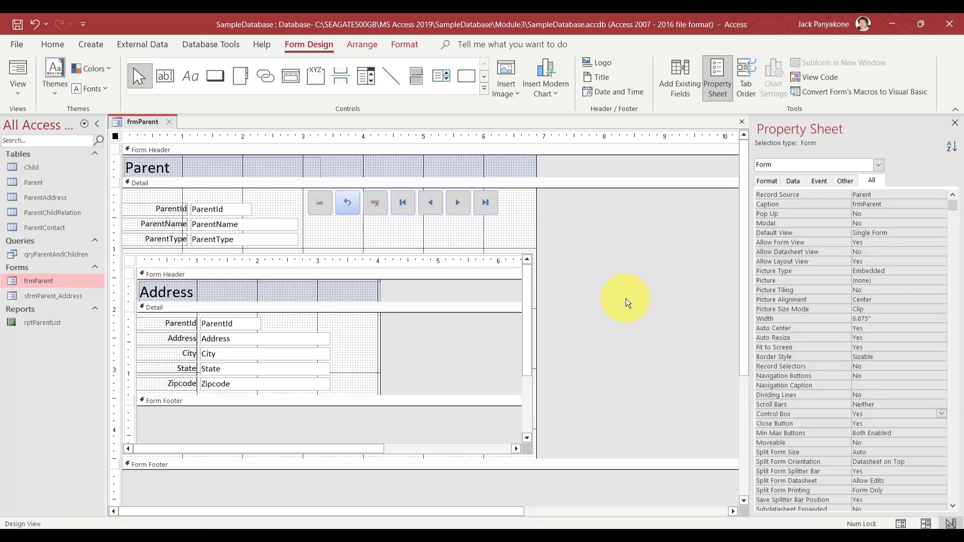
{"action": "left_click", "coordinate": [169, 122]}
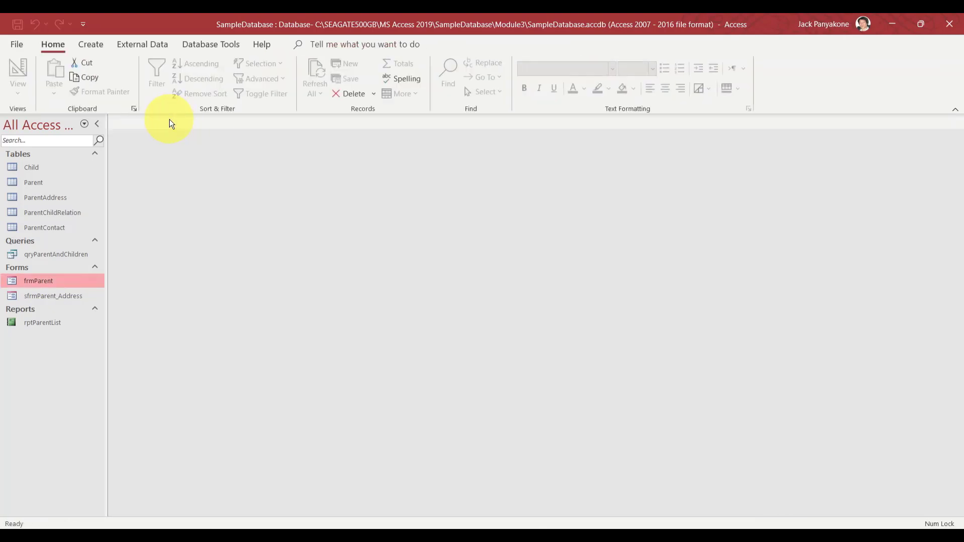
Open frmParent and use the custom Next button to reach record 4
{"action": "double_click", "coordinate": [43, 280]}
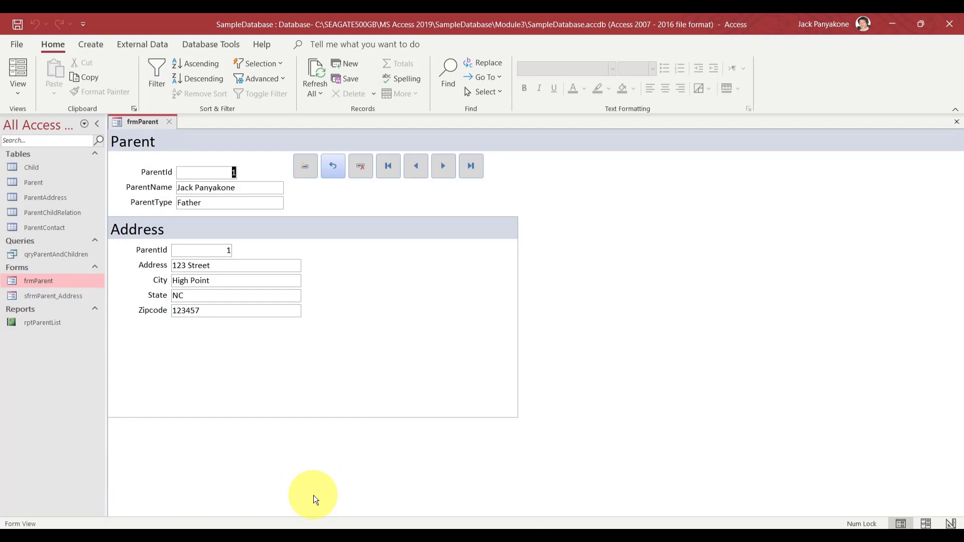
{"action": "left_click", "coordinate": [442, 166]}
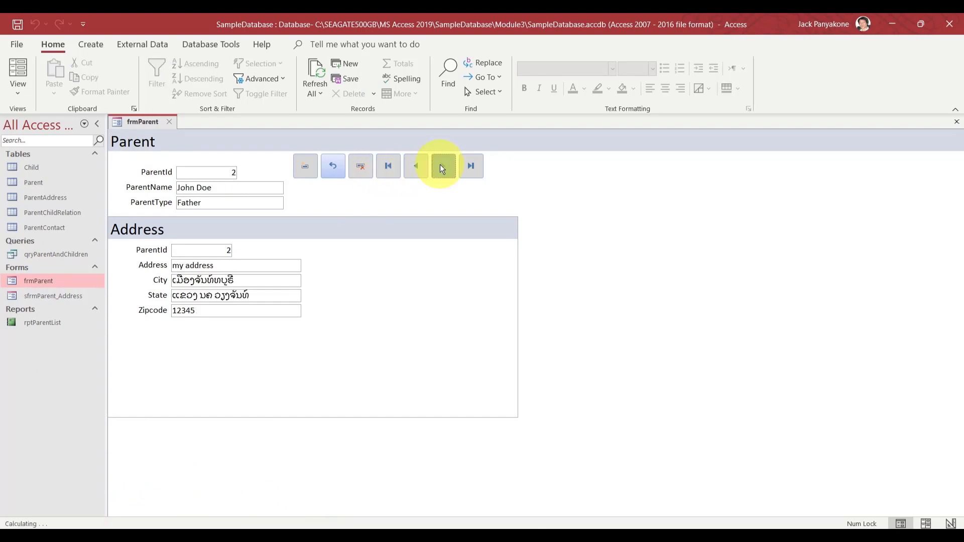
{"action": "left_click", "coordinate": [440, 166]}
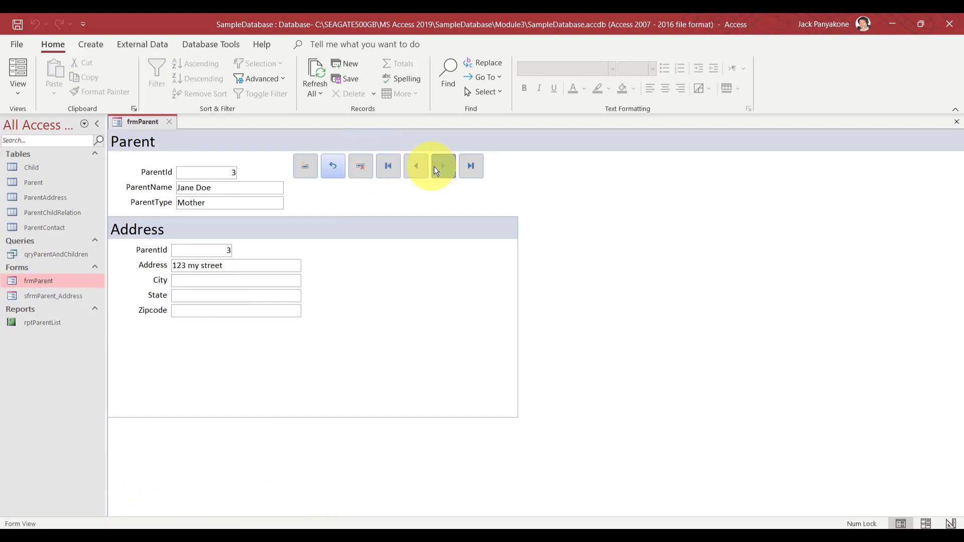
{"action": "left_click", "coordinate": [433, 167]}
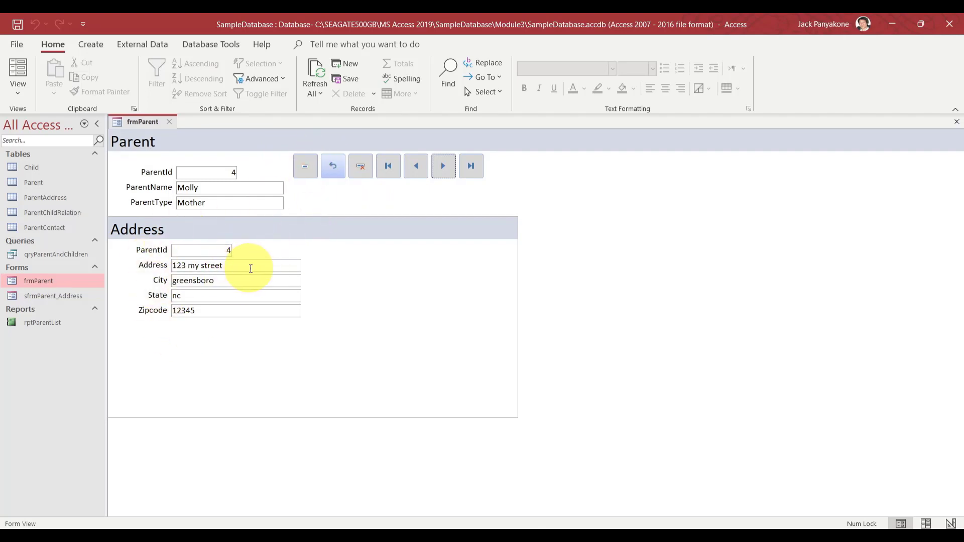
Clean up record 4's City value and change its State to NC in the Address subform
{"action": "left_click", "coordinate": [250, 268]}
{"action": "left_click", "coordinate": [246, 279]}
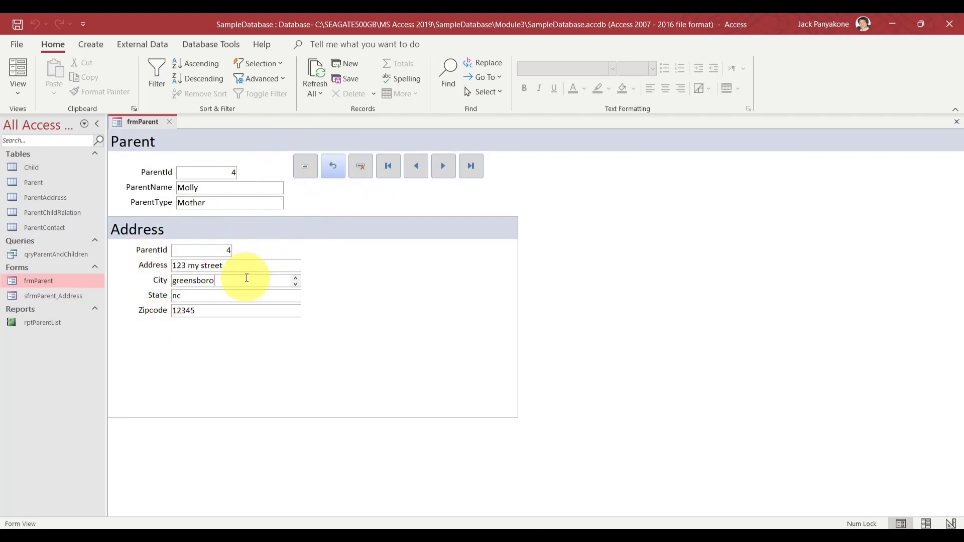
{"action": "type", "text": "fs"}
{"action": "key", "text": "BackSpace"}
{"action": "key", "text": "BackSpace"}
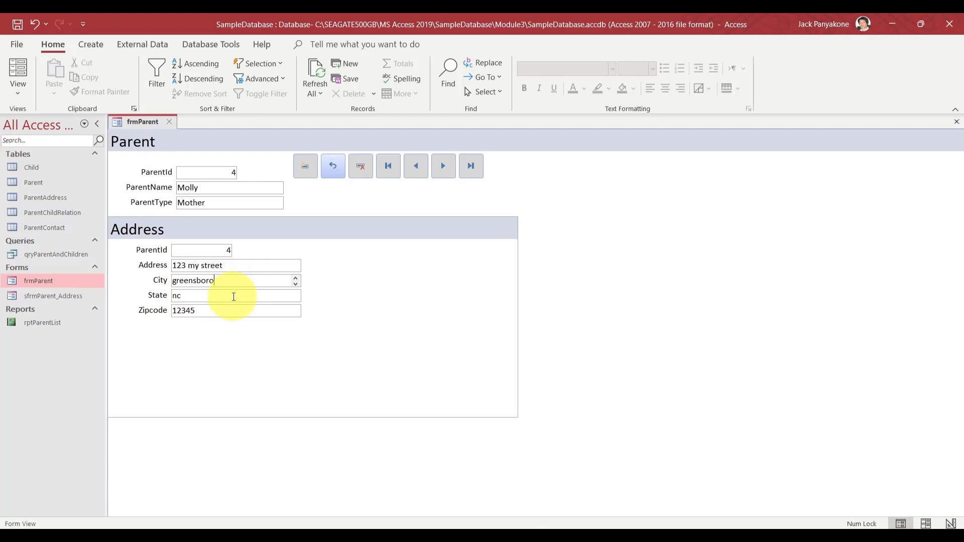
{"action": "left_click", "coordinate": [233, 297]}
{"action": "key", "text": "BackSpace"}
{"action": "key", "text": "BackSpace"}
{"action": "type", "text": "NC"}
{"action": "left_click", "coordinate": [244, 311]}
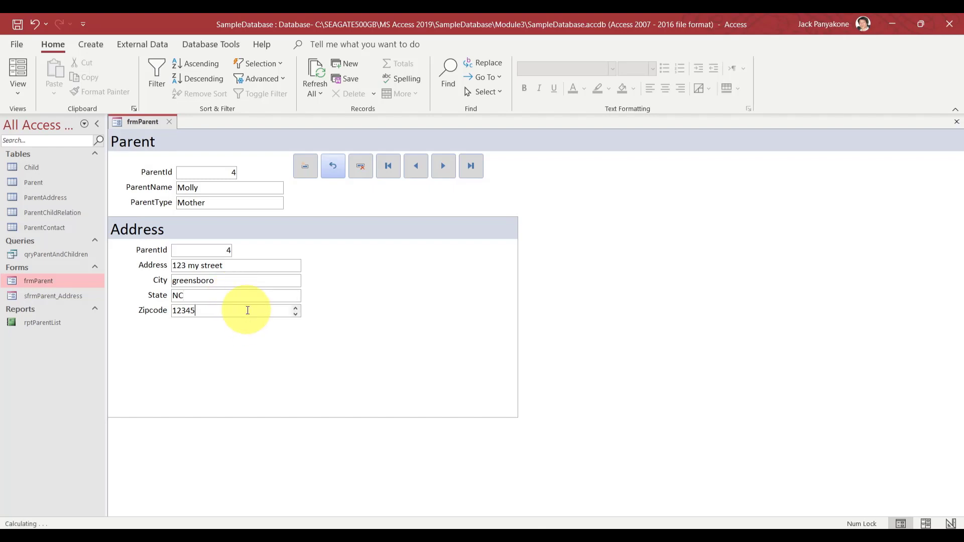
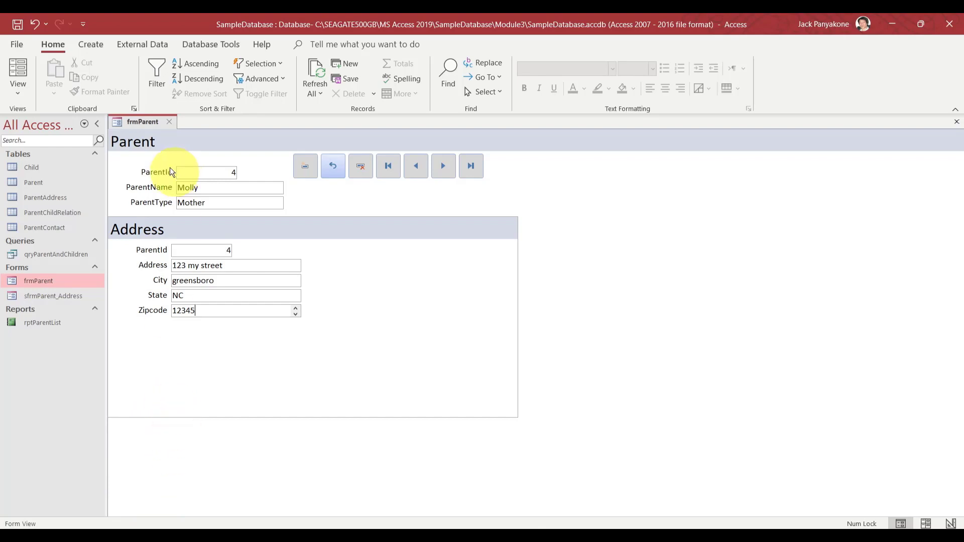
Close frmParent, review the ParentContact table's fields in Design View, then select sfrmParent_Address
{"action": "left_click", "coordinate": [170, 122]}
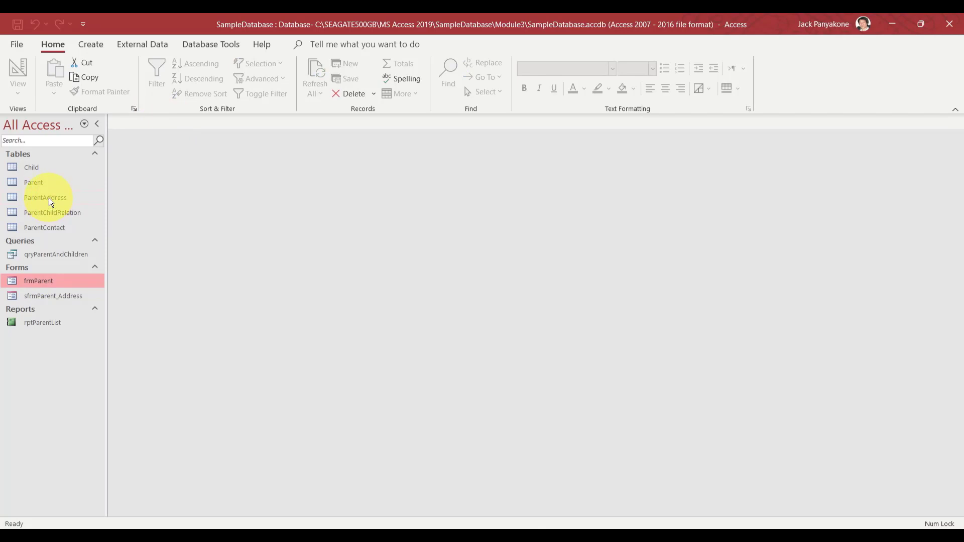
{"action": "right_click", "coordinate": [44, 227]}
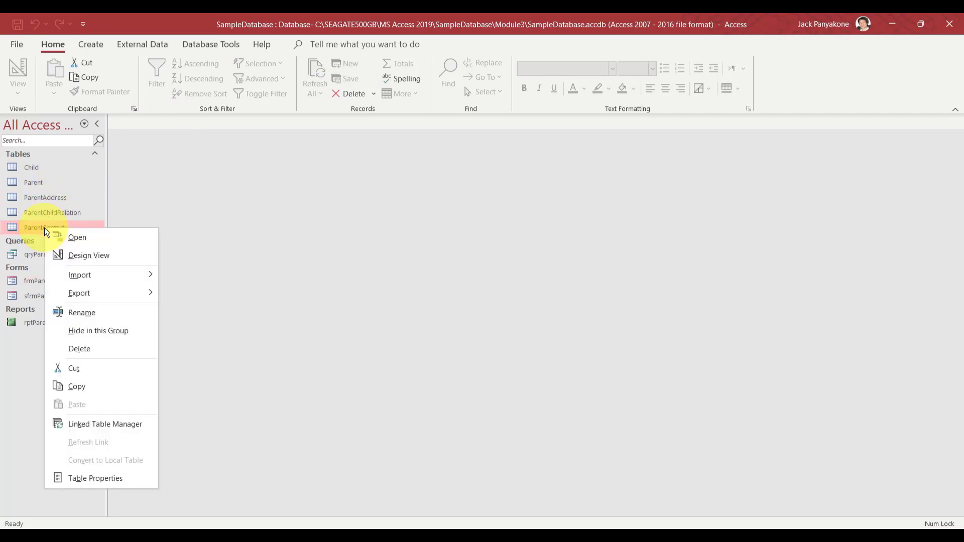
{"action": "left_click", "coordinate": [88, 255]}
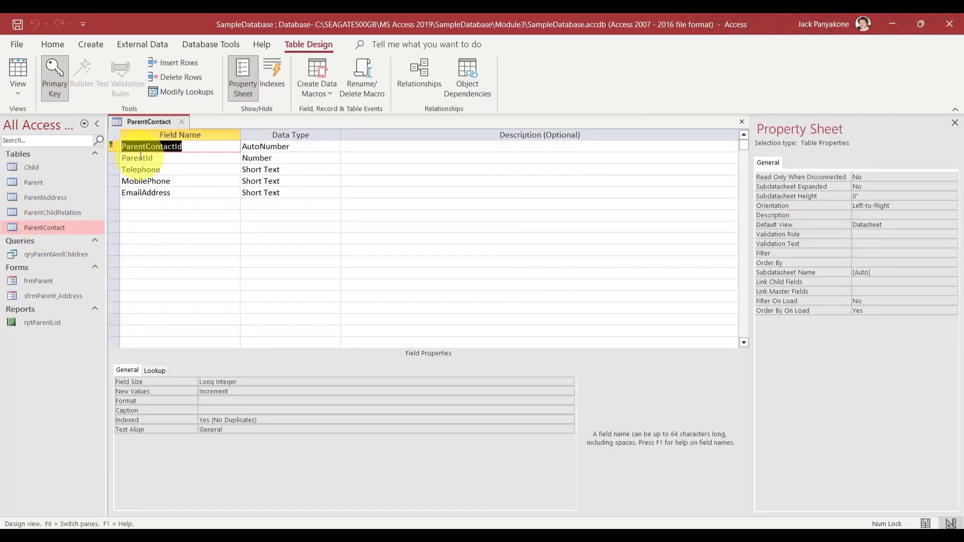
{"action": "left_click", "coordinate": [182, 122]}
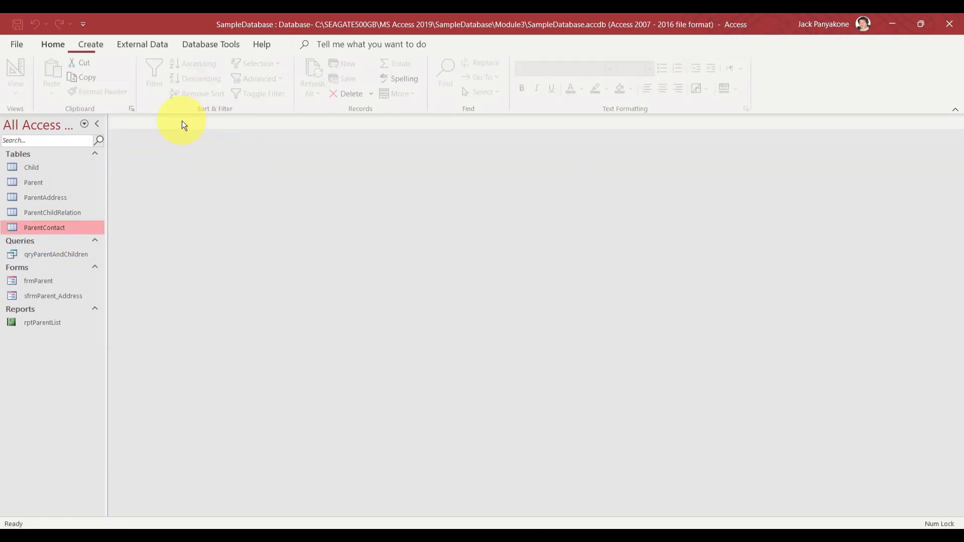
{"action": "left_click", "coordinate": [53, 296]}
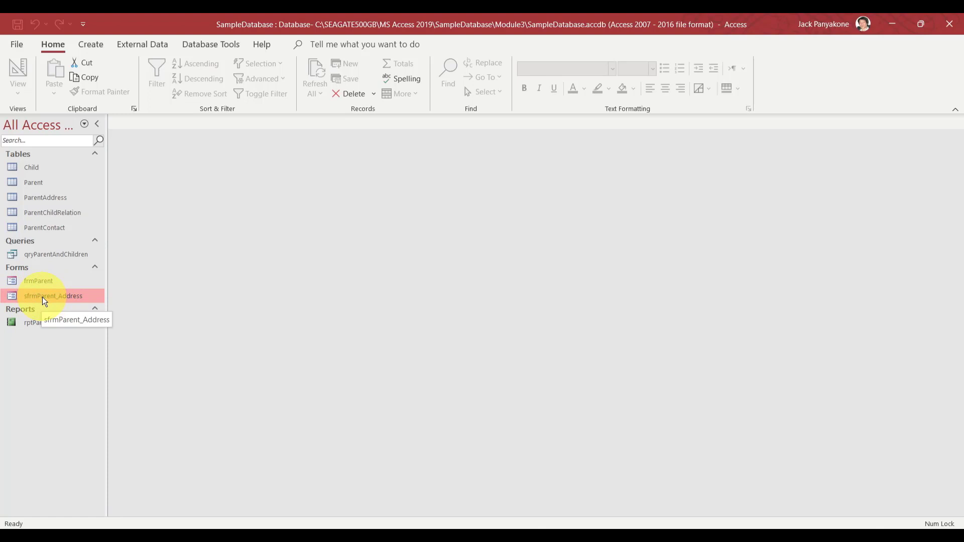
Copy and paste sfrmParent_Address as a new form named sfrmParent_Contact
{"action": "key", "text": "ctrl+c"}
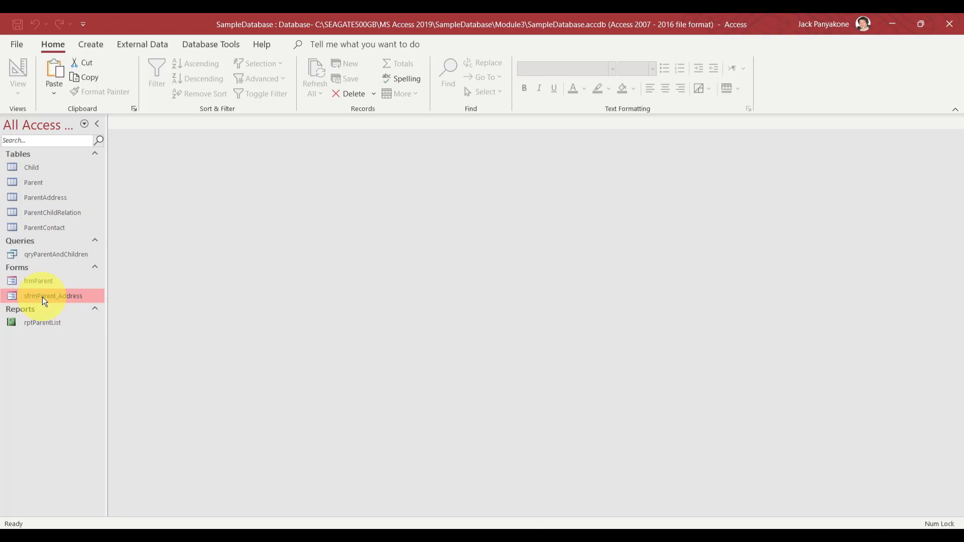
{"action": "key", "text": "ctrl+v"}
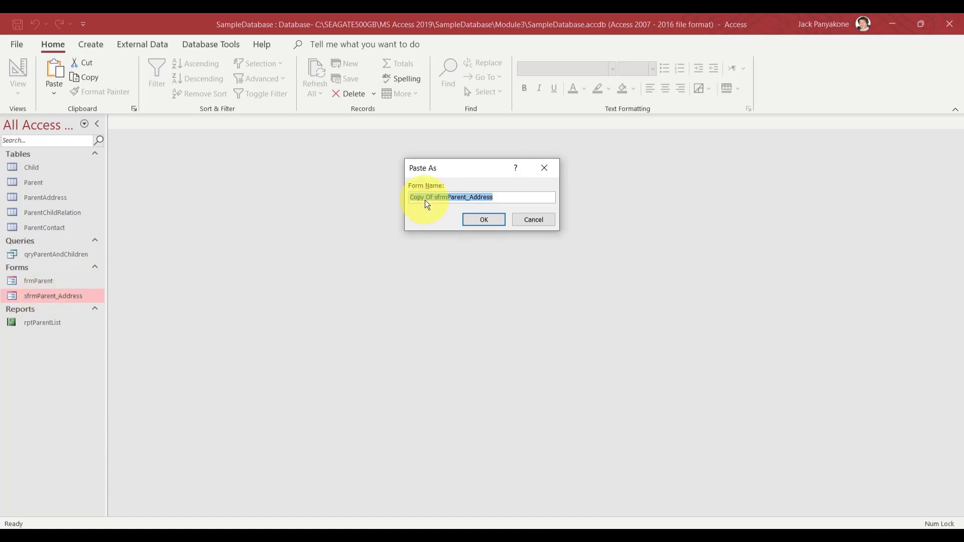
{"action": "left_click", "coordinate": [435, 197]}
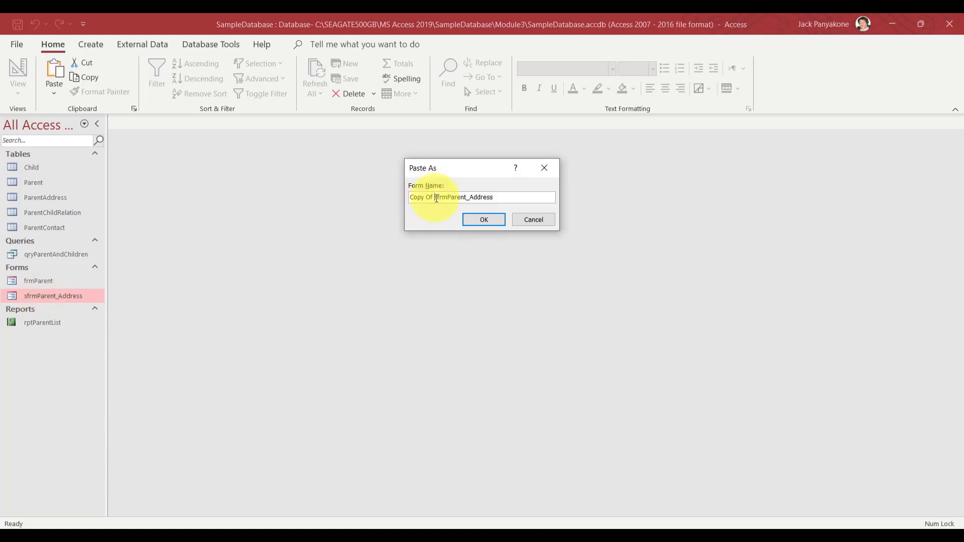
{"action": "key", "text": "BackSpace"}
{"action": "key", "text": "BackSpace"}
{"action": "key", "text": "BackSpace"}
{"action": "key", "text": "BackSpace"}
{"action": "key", "text": "BackSpace"}
{"action": "key", "text": "BackSpace"}
{"action": "key", "text": "BackSpace"}
{"action": "key", "text": "BackSpace"}
{"action": "left_click", "coordinate": [480, 197]}
{"action": "key", "text": "BackSpace"}
{"action": "key", "text": "BackSpace"}
{"action": "key", "text": "BackSpace"}
{"action": "key", "text": "BackSpace"}
{"action": "key", "text": "BackSpace"}
{"action": "key", "text": "BackSpace"}
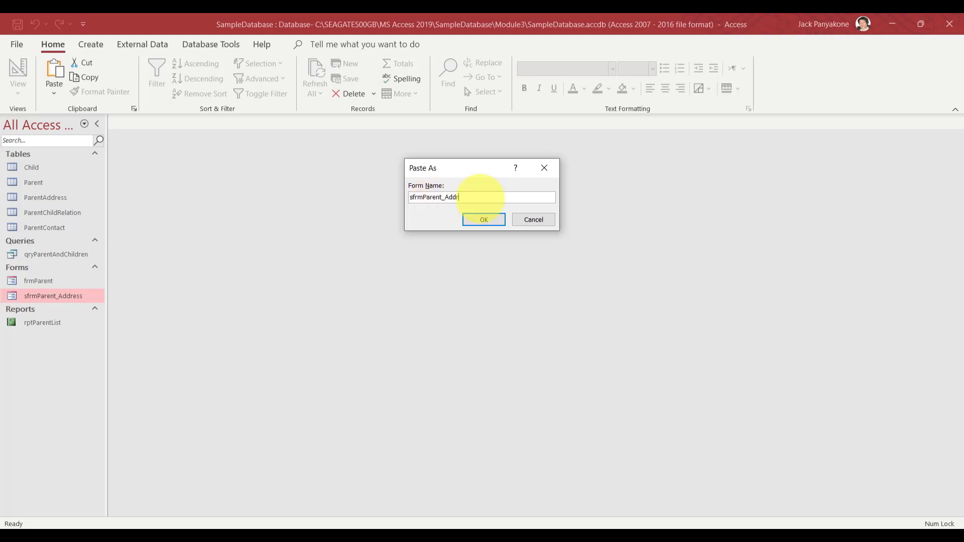
{"action": "key", "text": "BackSpace"}
{"action": "type", "text": "Contra"}
{"action": "key", "text": "BackSpace"}
{"action": "key", "text": "BackSpace"}
{"action": "type", "text": "a"}
{"action": "left_click", "coordinate": [495, 217]}
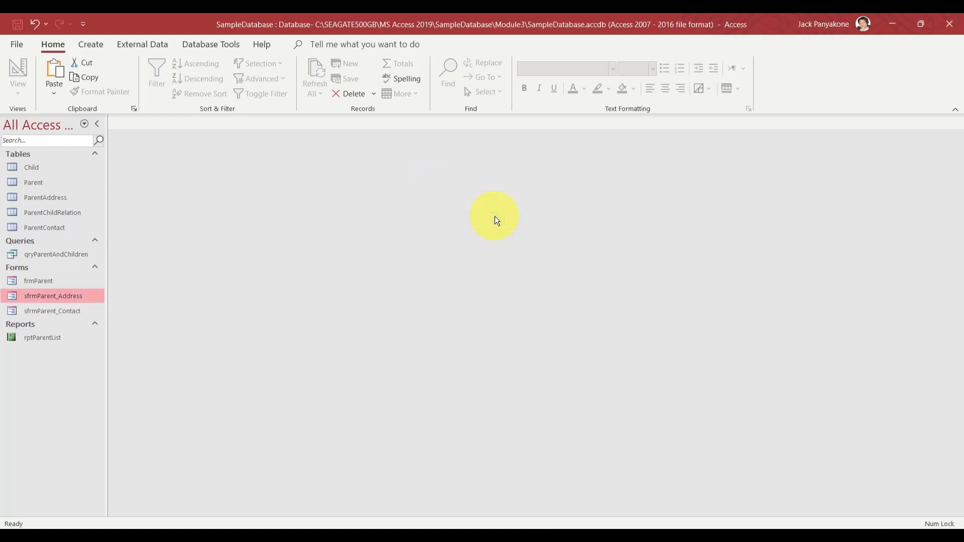
Open sfrmParent_Contact in Design View and change its Record Source from ParentAddress to ParentContact
{"action": "left_click", "coordinate": [59, 311]}
{"action": "right_click", "coordinate": [59, 311]}
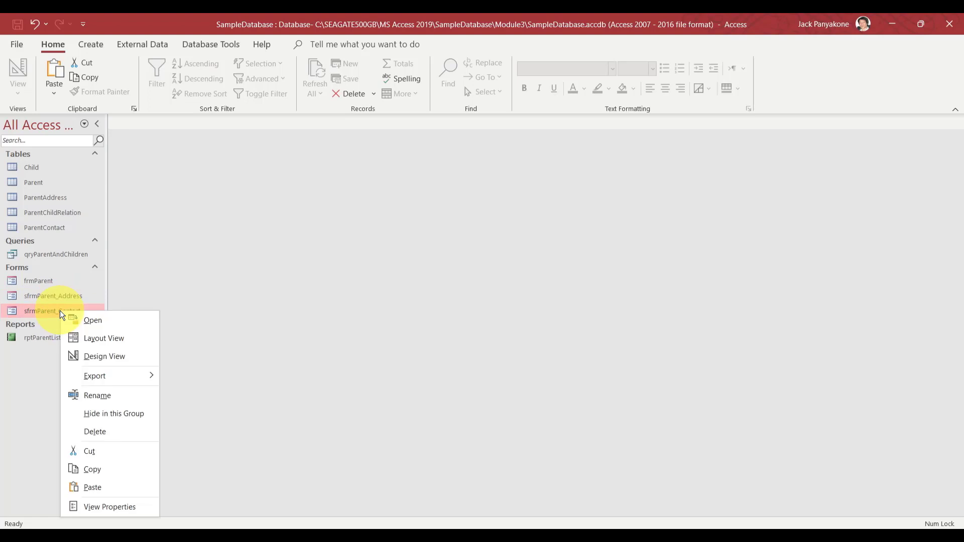
{"action": "left_click", "coordinate": [90, 357]}
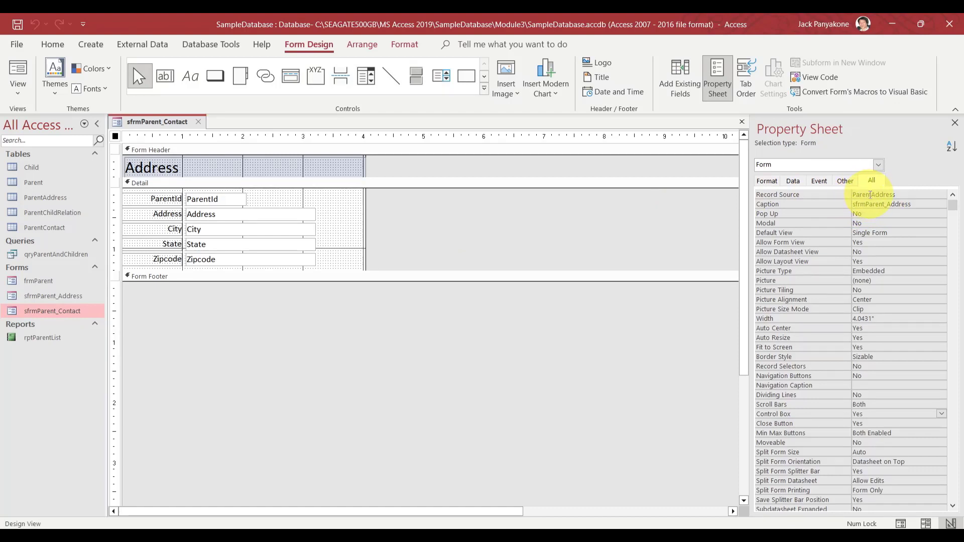
{"action": "left_click", "coordinate": [870, 194]}
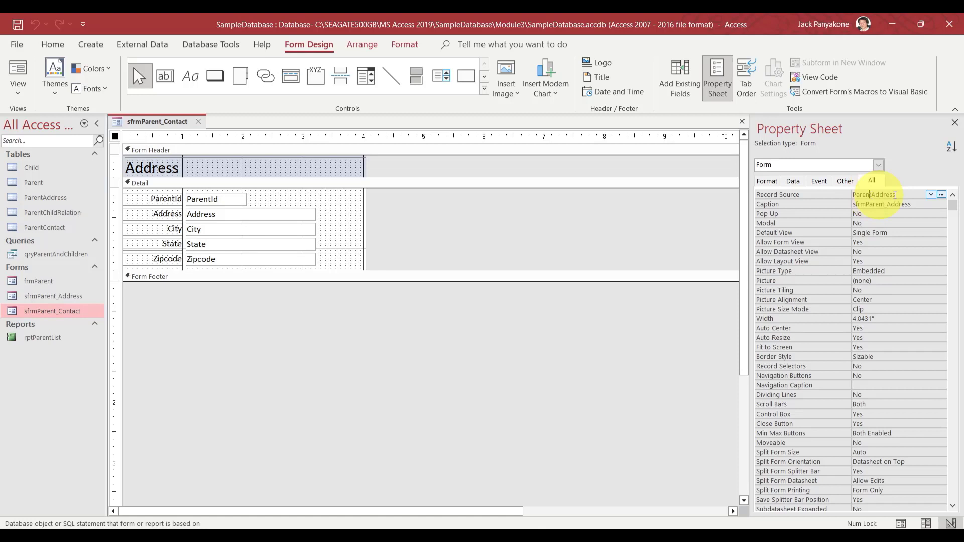
{"action": "left_click", "coordinate": [930, 195]}
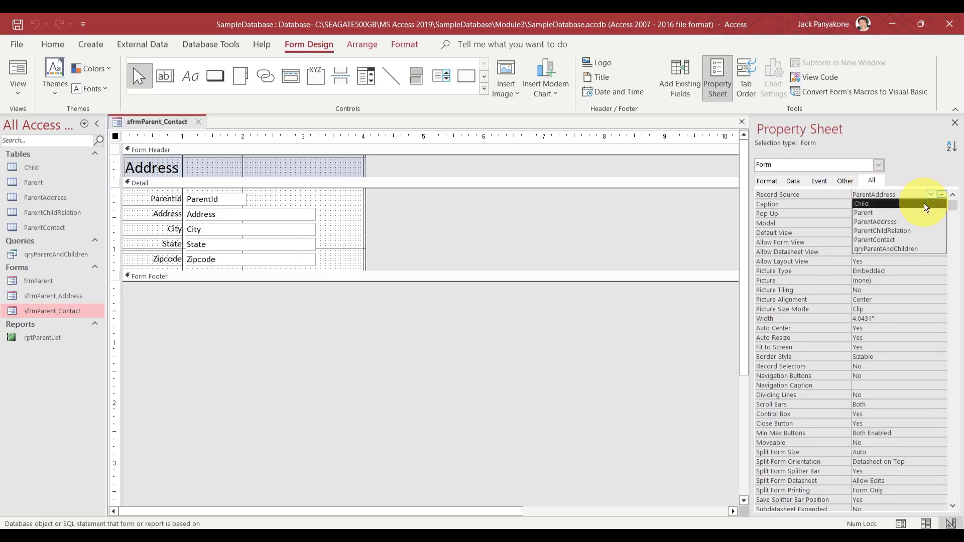
{"action": "left_click", "coordinate": [910, 239]}
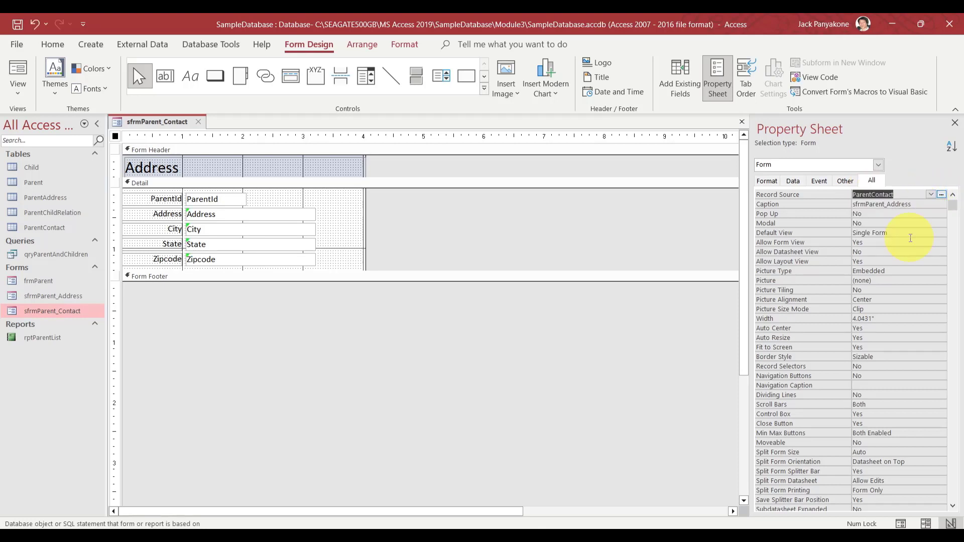
{"action": "left_click", "coordinate": [676, 222]}
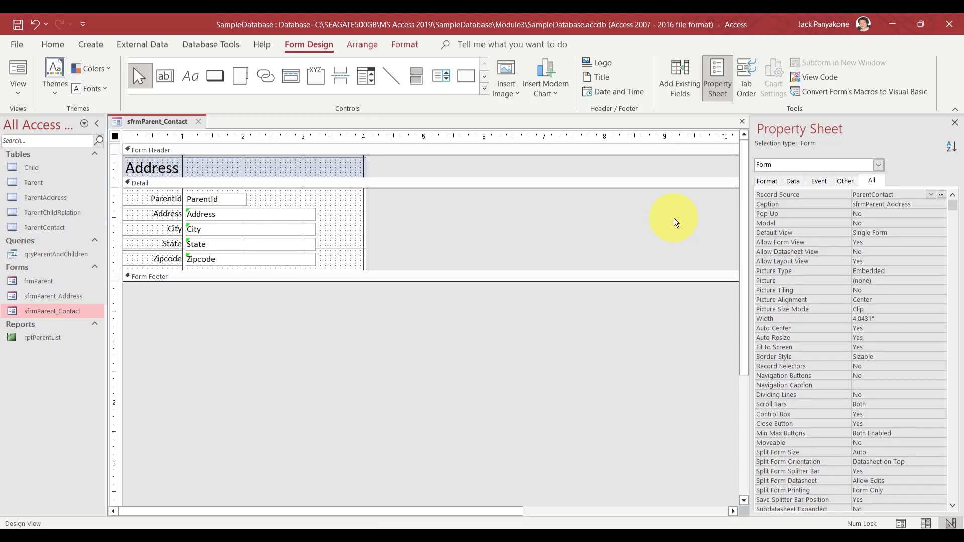
Bind the first text box to ParentContactId and rename it ParentContactId
{"action": "left_click", "coordinate": [164, 219]}
{"action": "left_click", "coordinate": [206, 215]}
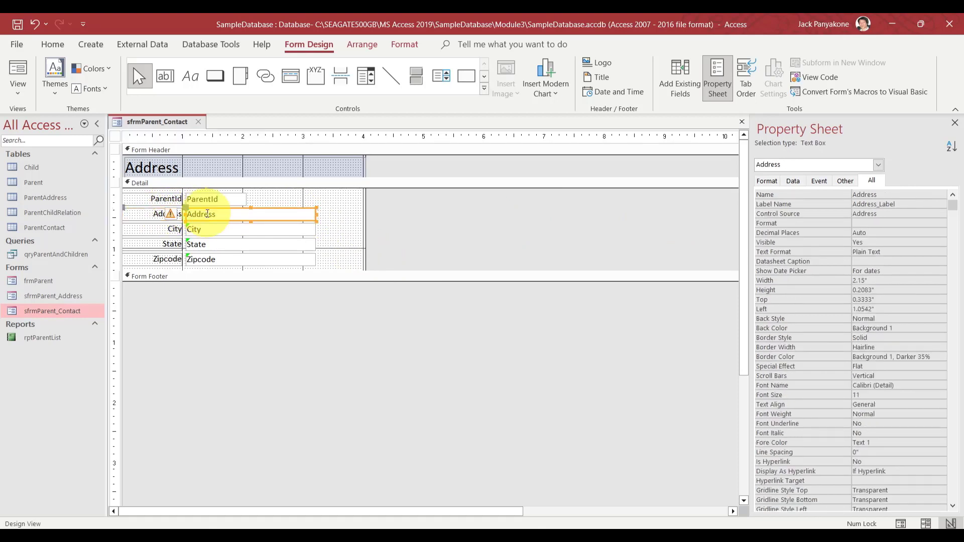
{"action": "left_click", "coordinate": [225, 199]}
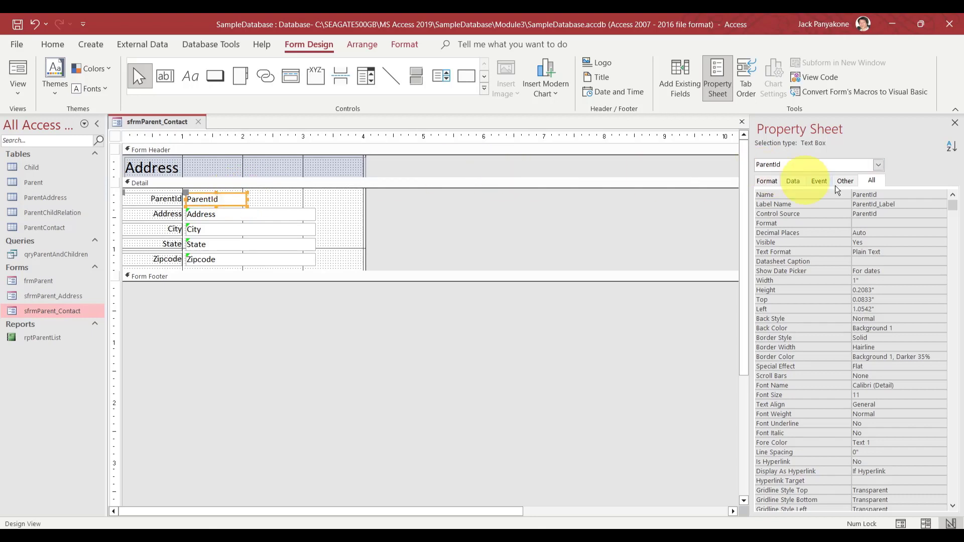
{"action": "left_click", "coordinate": [887, 212]}
{"action": "left_click", "coordinate": [931, 213]}
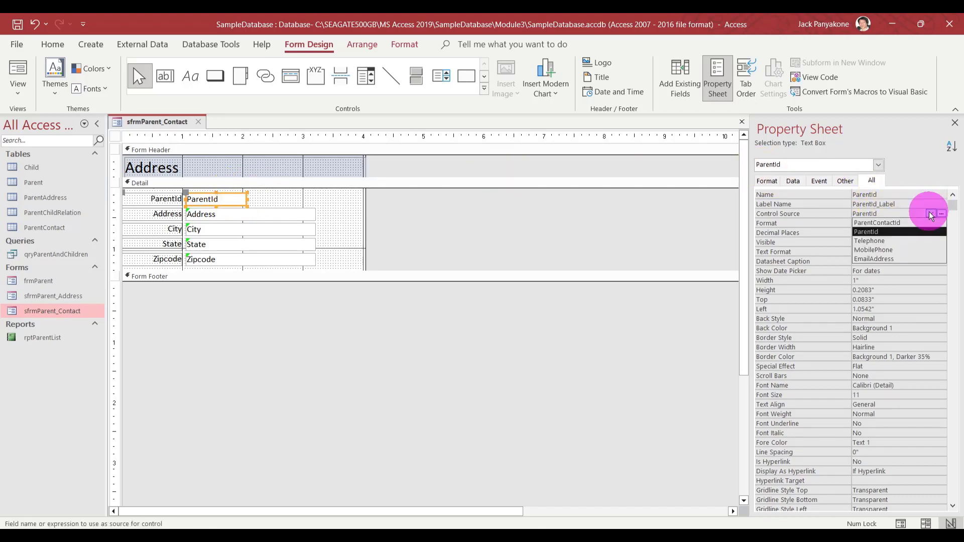
{"action": "left_click", "coordinate": [896, 222]}
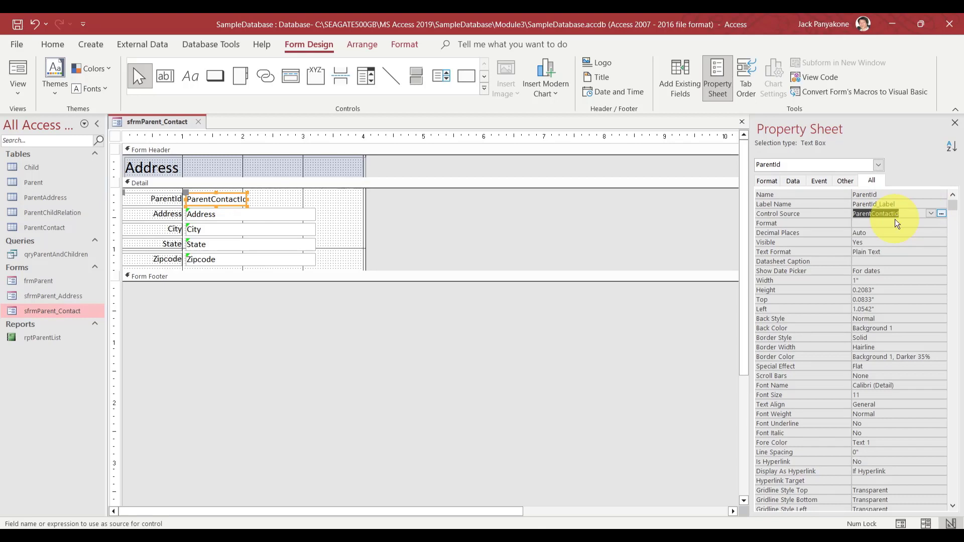
{"action": "key", "text": "Up"}
{"action": "key", "text": "Up"}
{"action": "key", "text": "ctrl+v"}
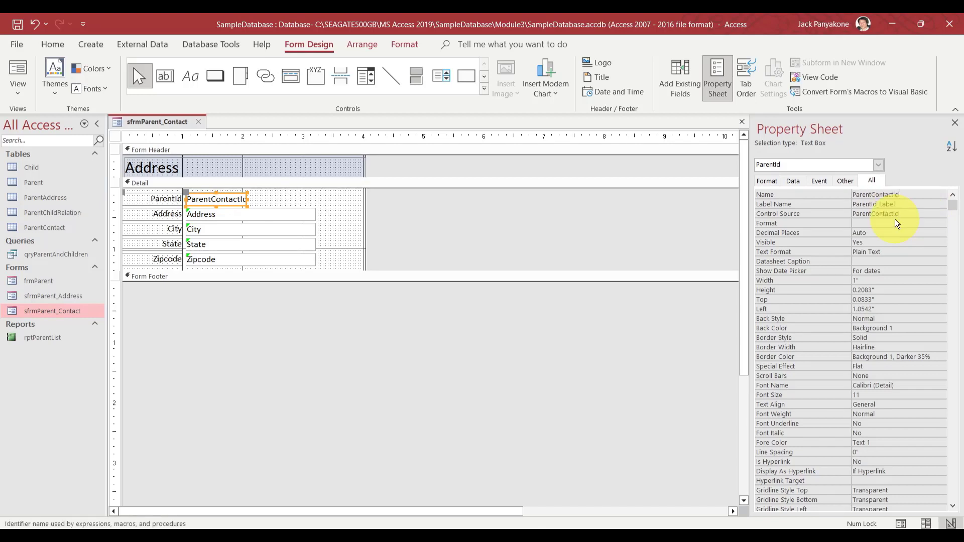
{"action": "key", "text": "Down"}
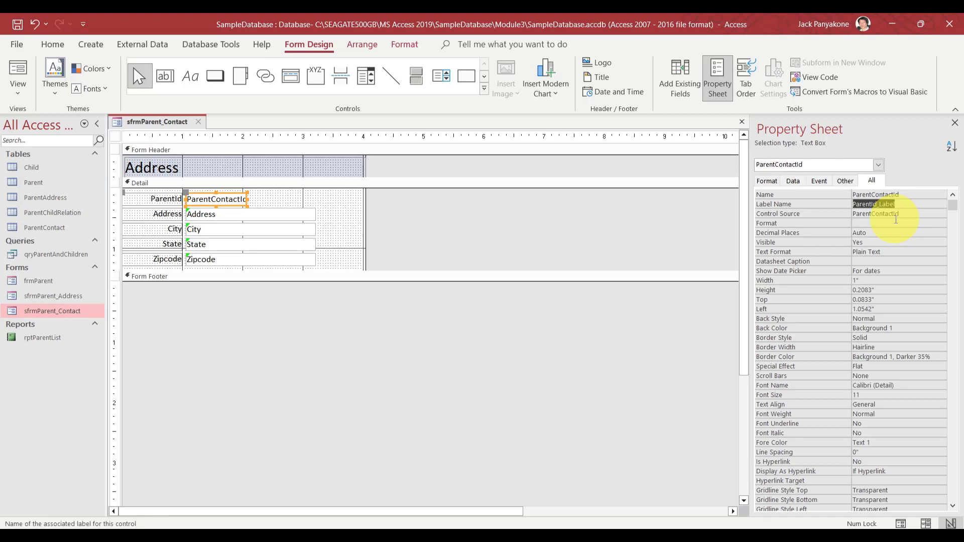
Bind the Address text box to ParentId and rename it ParentId
{"action": "left_click", "coordinate": [299, 212]}
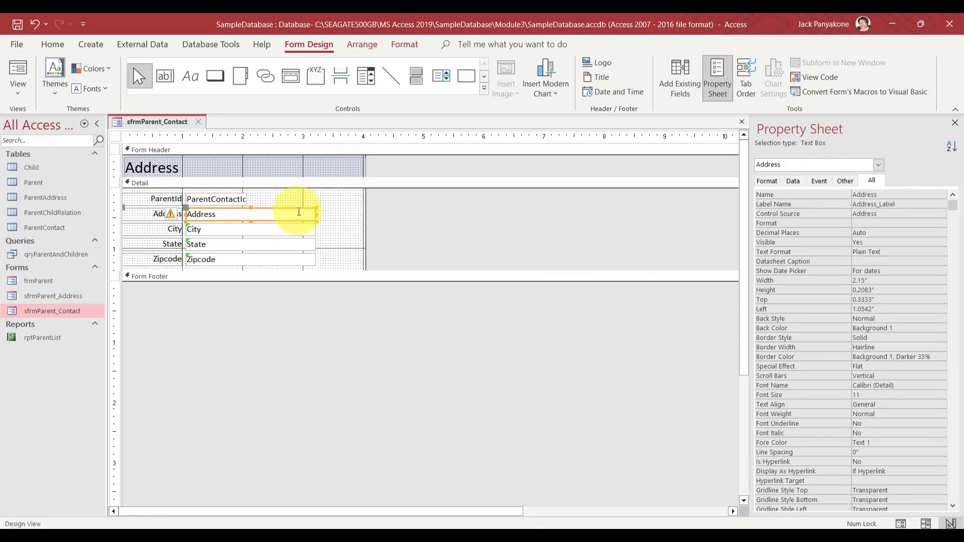
{"action": "left_click", "coordinate": [912, 215]}
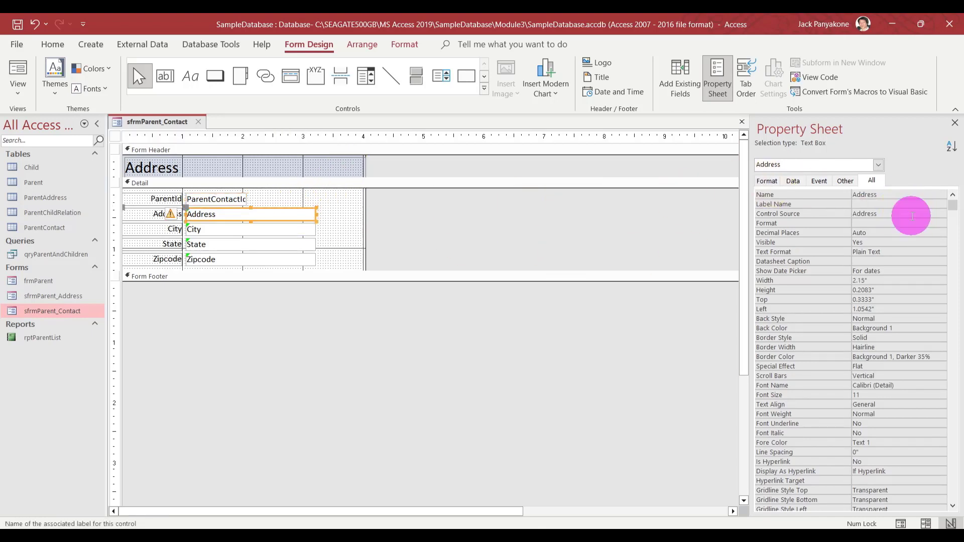
{"action": "left_click", "coordinate": [931, 214]}
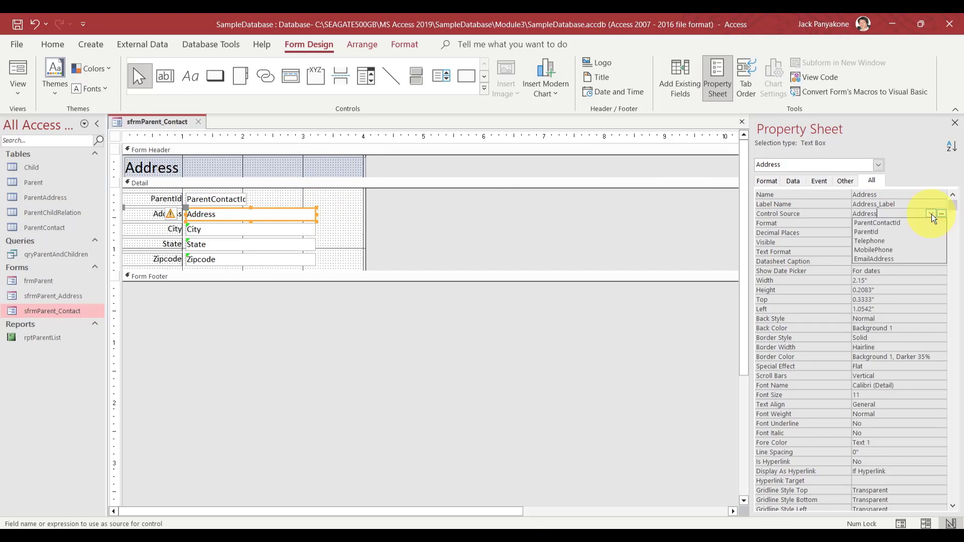
{"action": "left_click", "coordinate": [914, 232]}
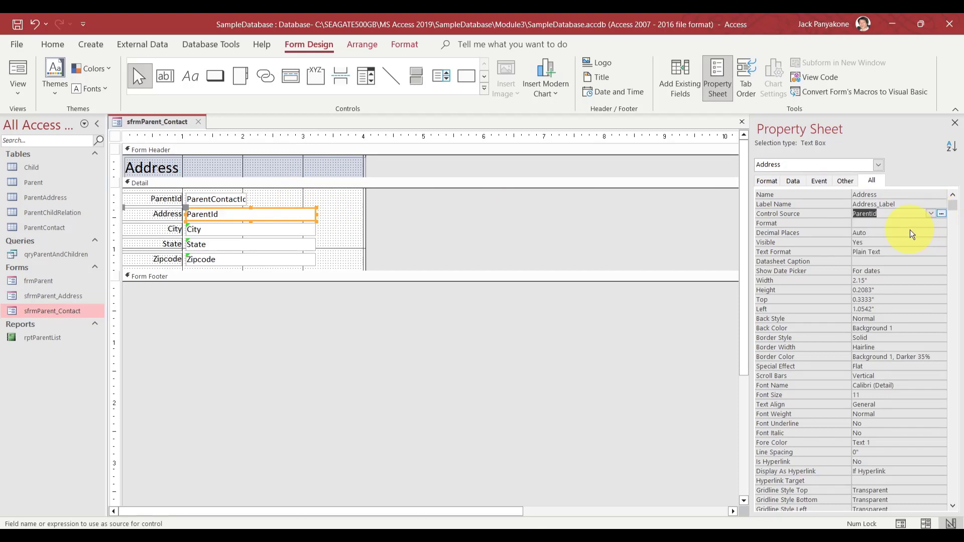
{"action": "key", "text": "Up"}
{"action": "key", "text": "Up"}
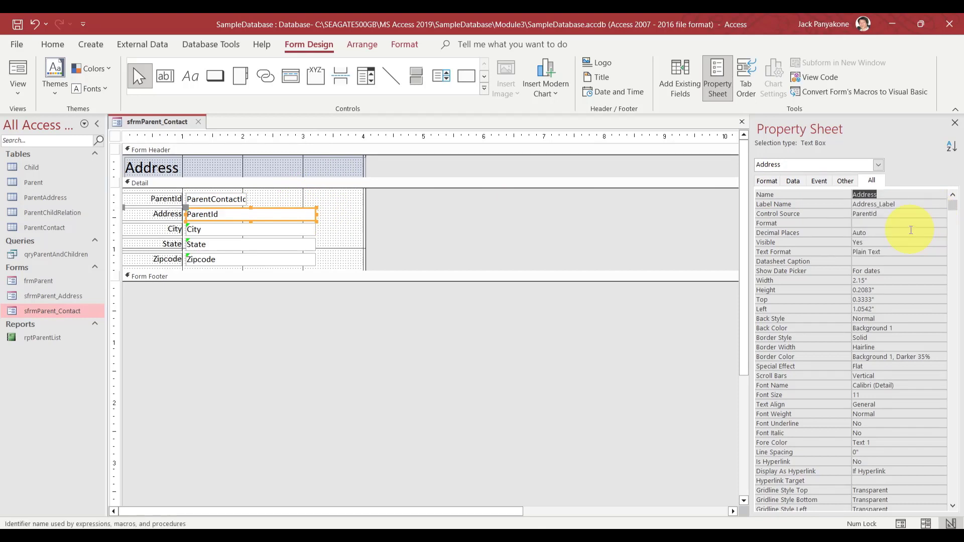
{"action": "type", "text": "ParentId"}
{"action": "key", "text": "Return"}
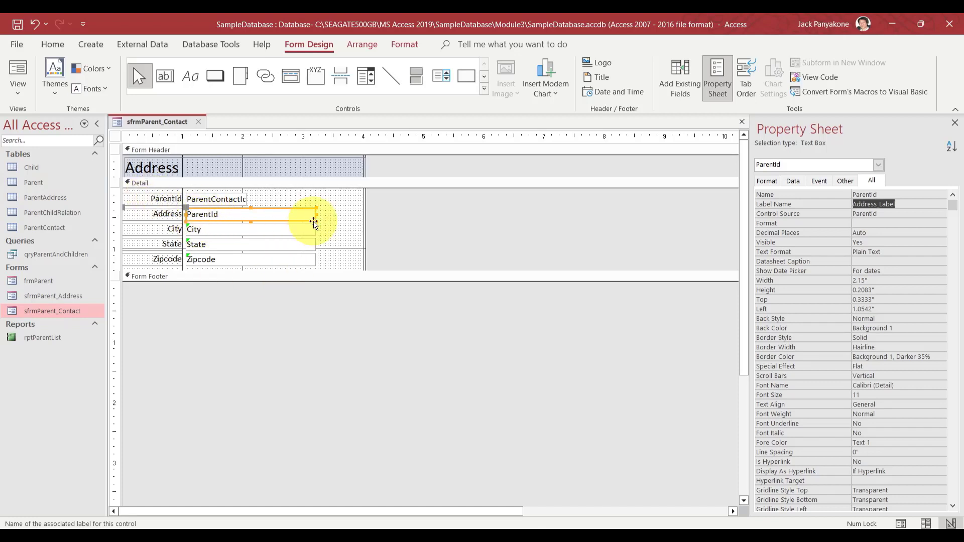
Size the ParentContactId and ParentId text boxes to the narrowest common width of 0.625"
{"action": "left_click_drag", "start_coordinate": [316, 215], "coordinate": [214, 200]}
{"action": "left_click", "coordinate": [268, 216]}
{"action": "left_click", "coordinate": [254, 214]}
{"action": "right_click", "coordinate": [214, 199]}
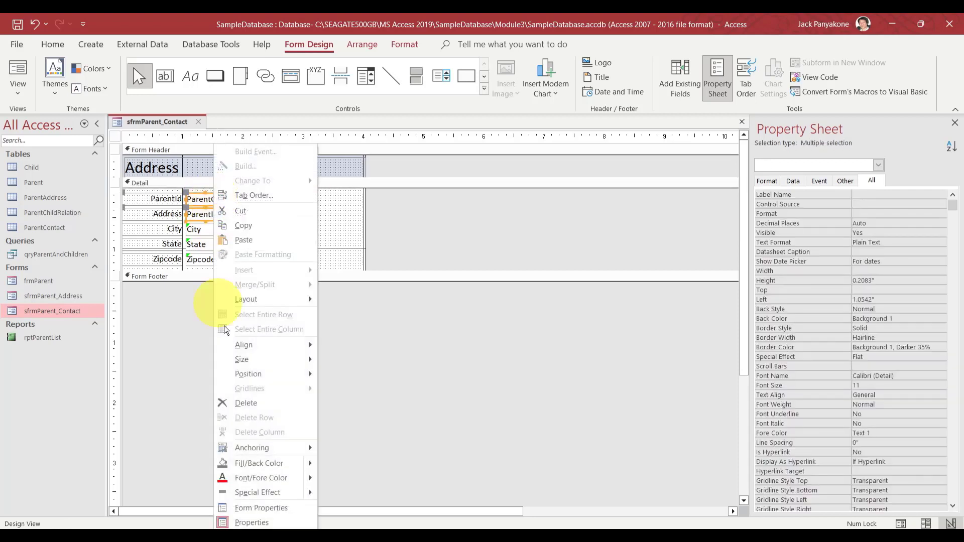
{"action": "mouse_move", "coordinate": [254, 364]}
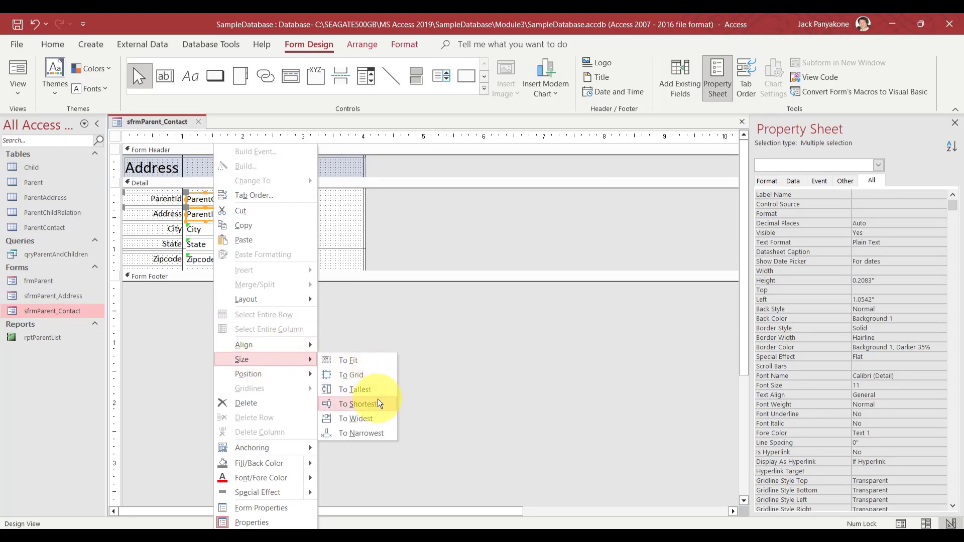
{"action": "left_click", "coordinate": [374, 434]}
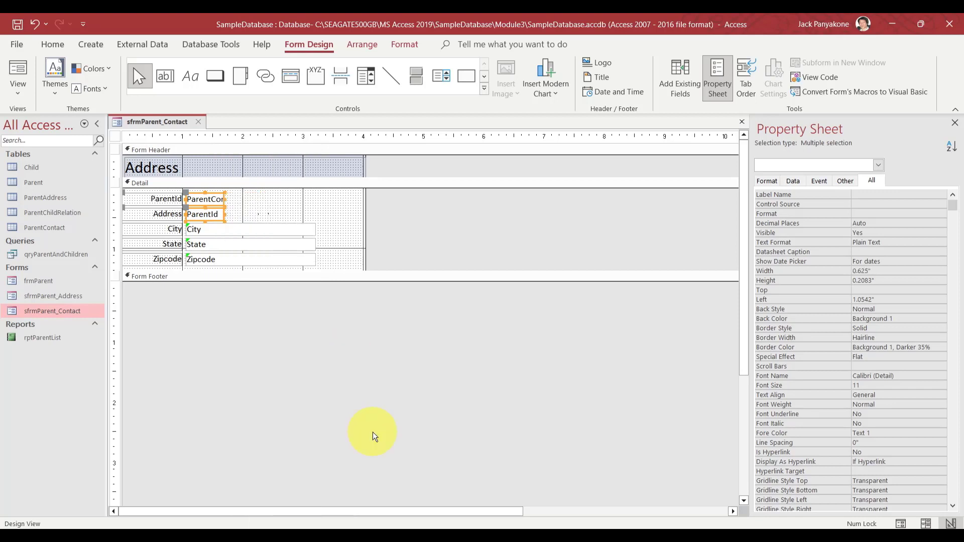
{"action": "left_click", "coordinate": [394, 213]}
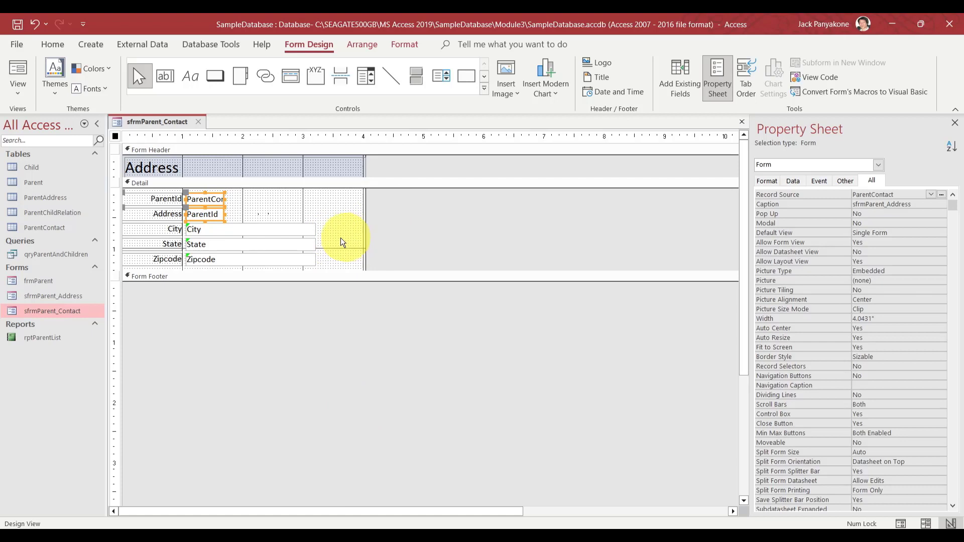
Bind the City text box to Telephone and rename it Telephone
{"action": "left_click", "coordinate": [303, 229]}
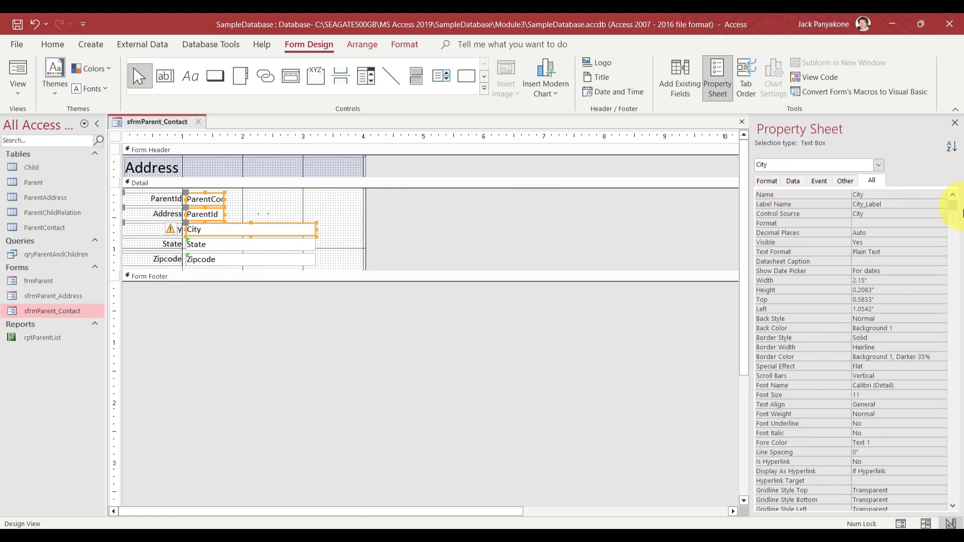
{"action": "left_click", "coordinate": [914, 213]}
{"action": "left_click", "coordinate": [930, 214]}
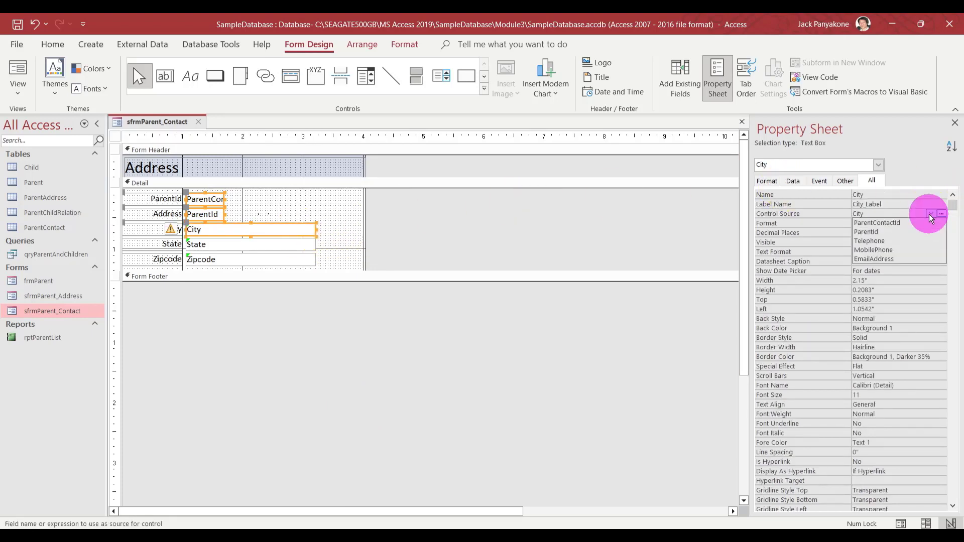
{"action": "left_click", "coordinate": [908, 242]}
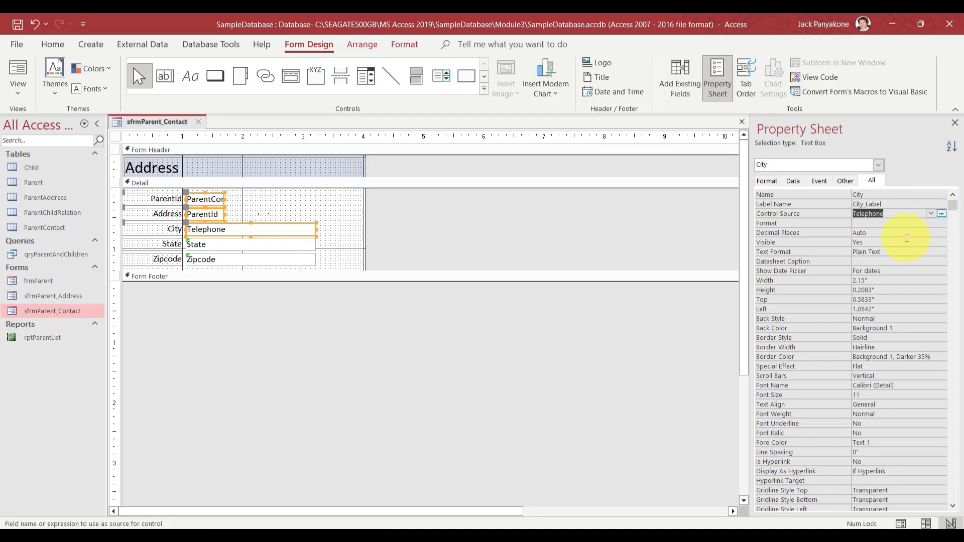
{"action": "left_click", "coordinate": [906, 238]}
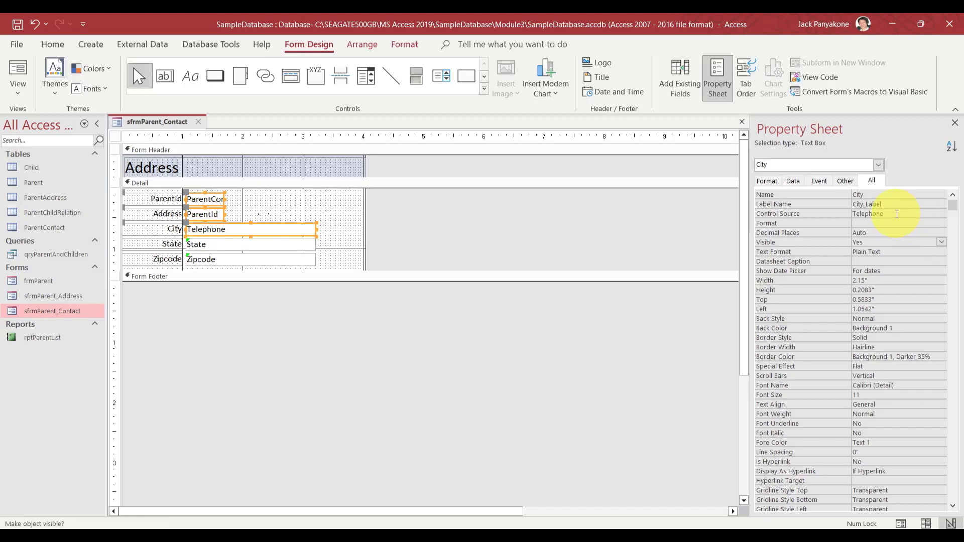
{"action": "left_click", "coordinate": [896, 213]}
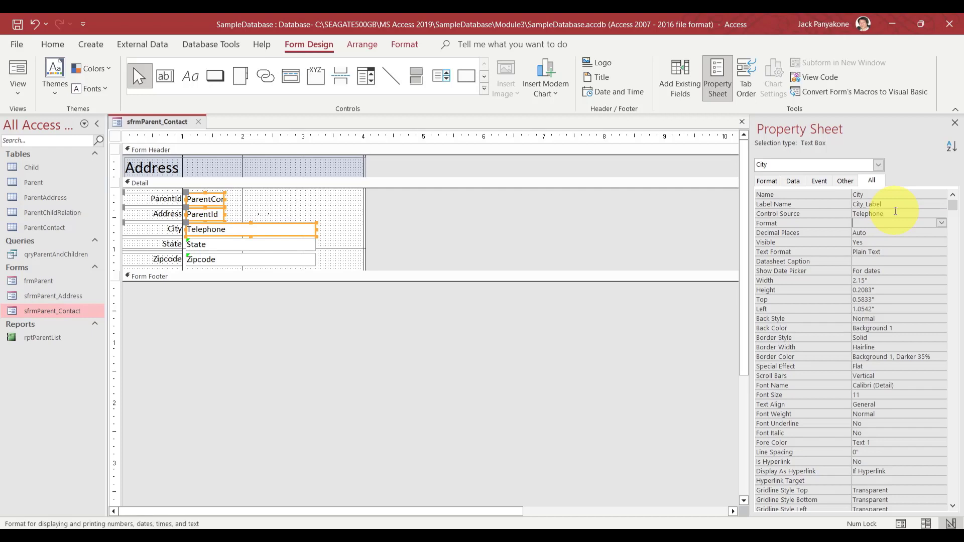
{"action": "double_click", "coordinate": [894, 212]}
{"action": "key", "text": "ctrl+c"}
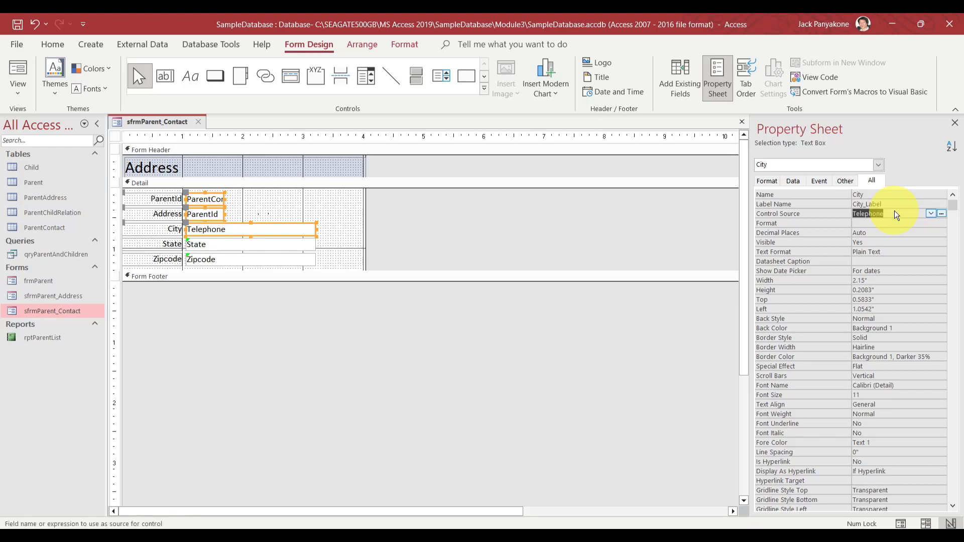
{"action": "key", "text": "Up"}
{"action": "key", "text": "Up"}
{"action": "key", "text": "ctrl+v"}
{"action": "key", "text": "Return"}
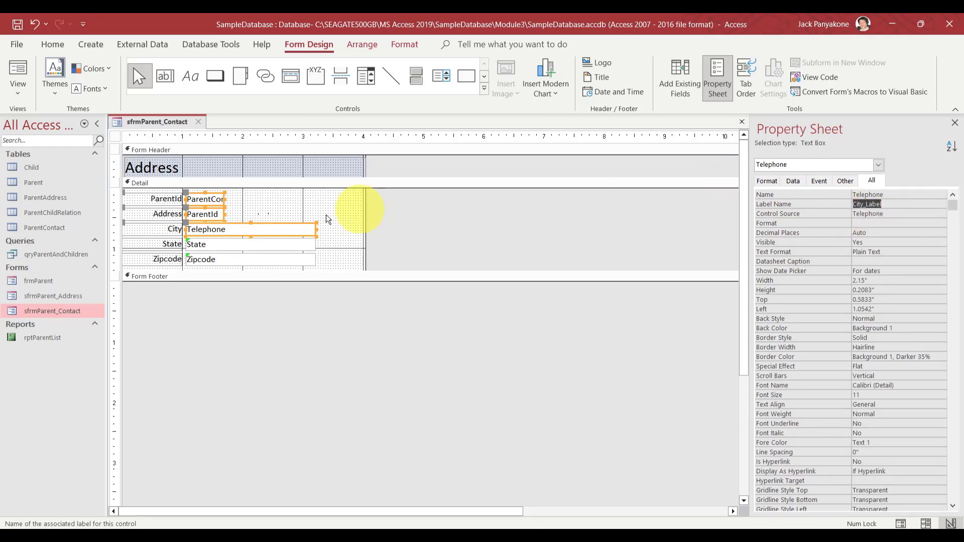
Bind the State text box to MobilePhone and rename it MobilePhone
{"action": "left_click", "coordinate": [260, 249]}
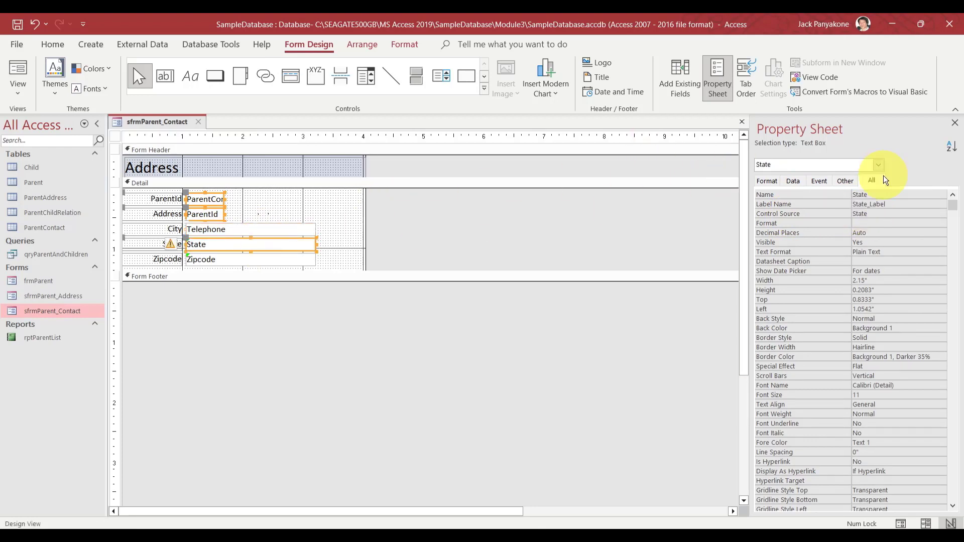
{"action": "left_click", "coordinate": [922, 213]}
{"action": "left_click", "coordinate": [931, 214]}
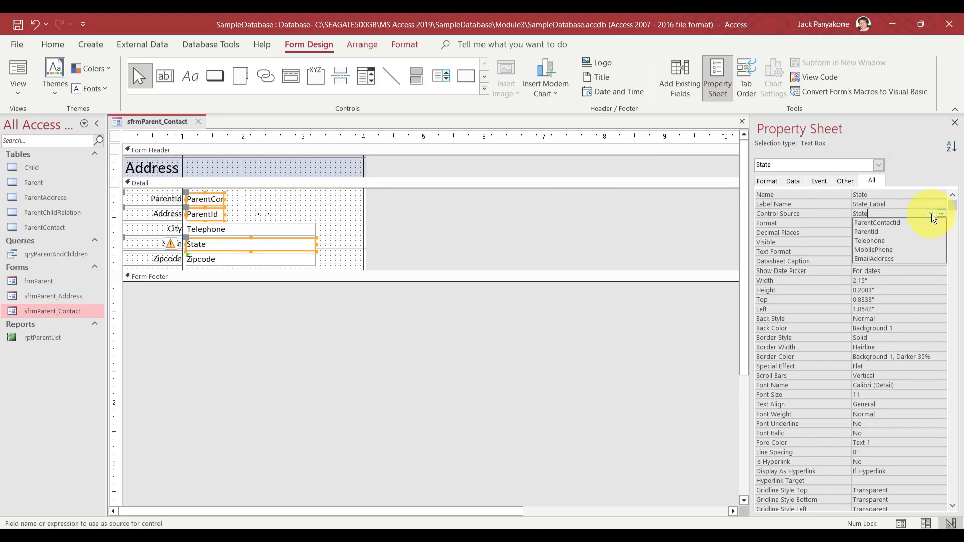
{"action": "left_click", "coordinate": [913, 250]}
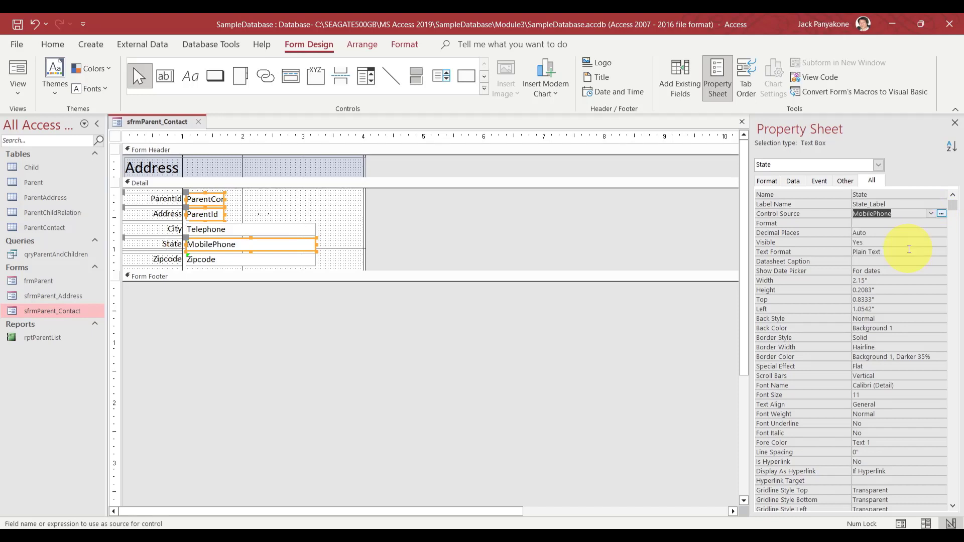
{"action": "key", "text": "ctrl+c"}
{"action": "key", "text": "shift+Tab"}
{"action": "key", "text": "shift+Tab"}
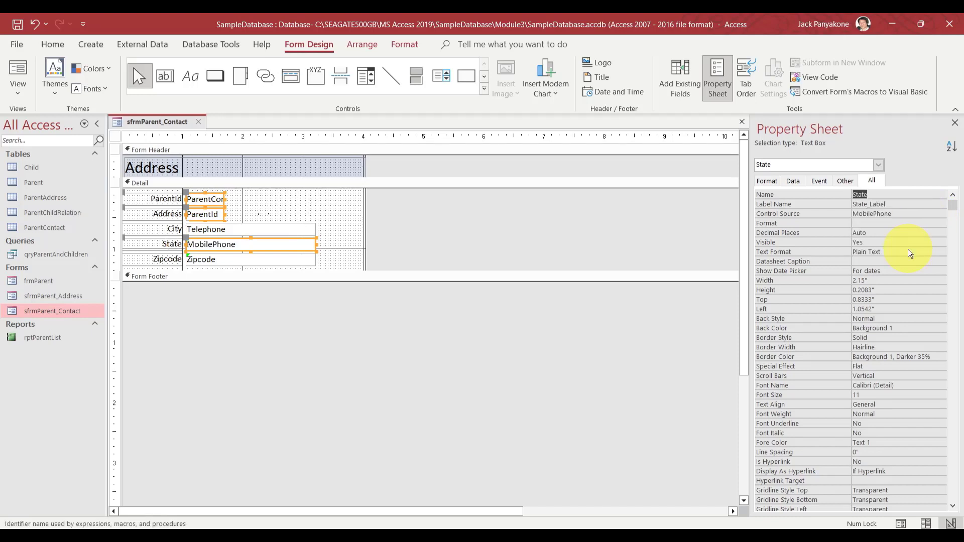
{"action": "key", "text": "ctrl+v"}
{"action": "key", "text": "Tab"}
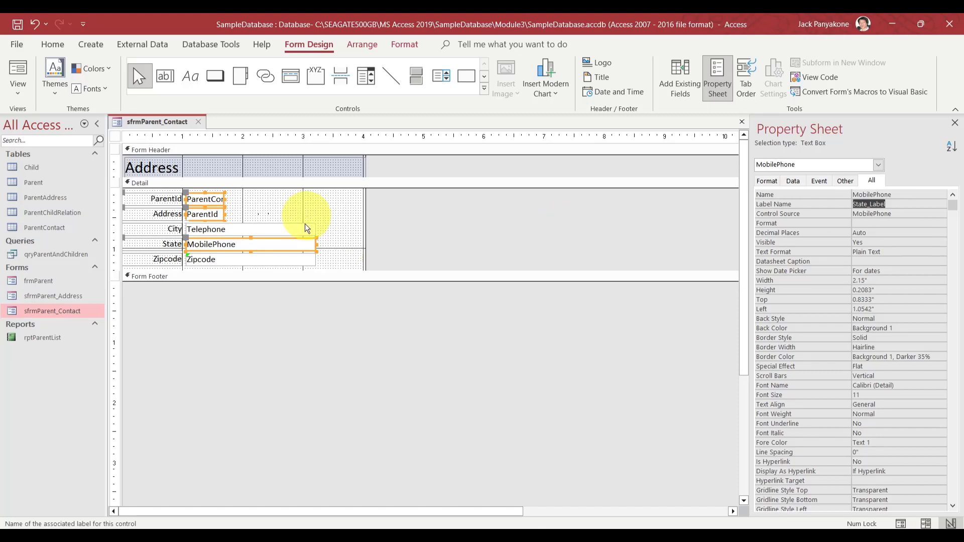
Bind the Zipcode text box to the EmailAddress field
{"action": "left_click", "coordinate": [288, 263]}
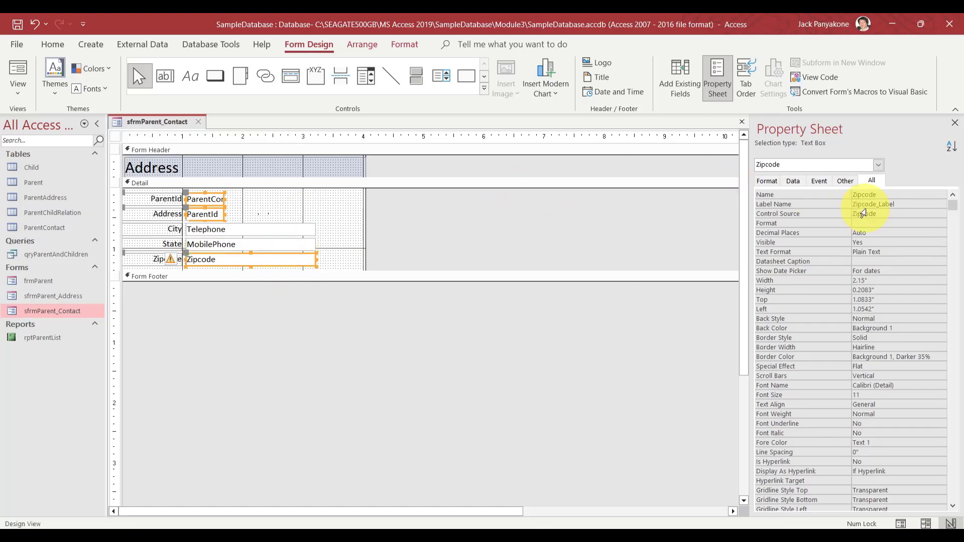
{"action": "left_click", "coordinate": [903, 213]}
{"action": "left_click", "coordinate": [931, 213]}
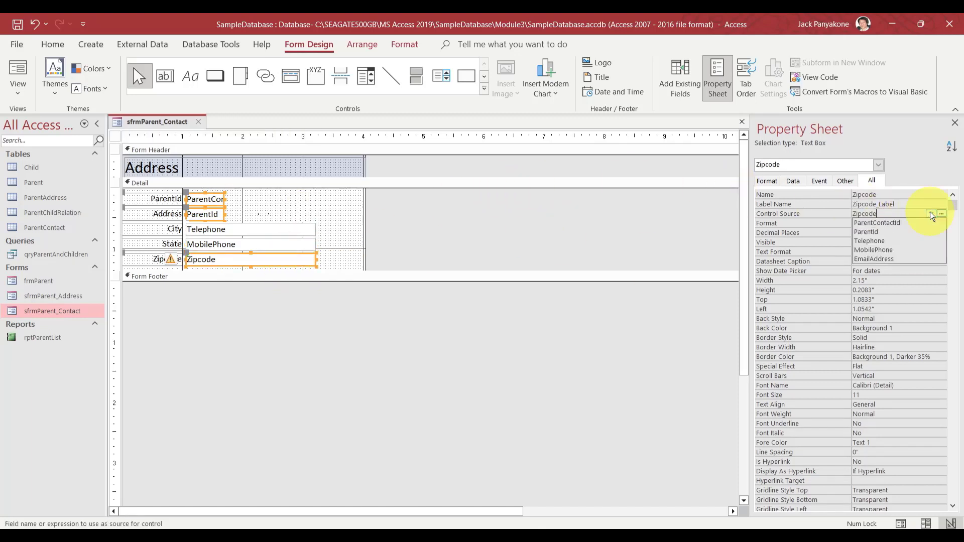
{"action": "left_click", "coordinate": [893, 258]}
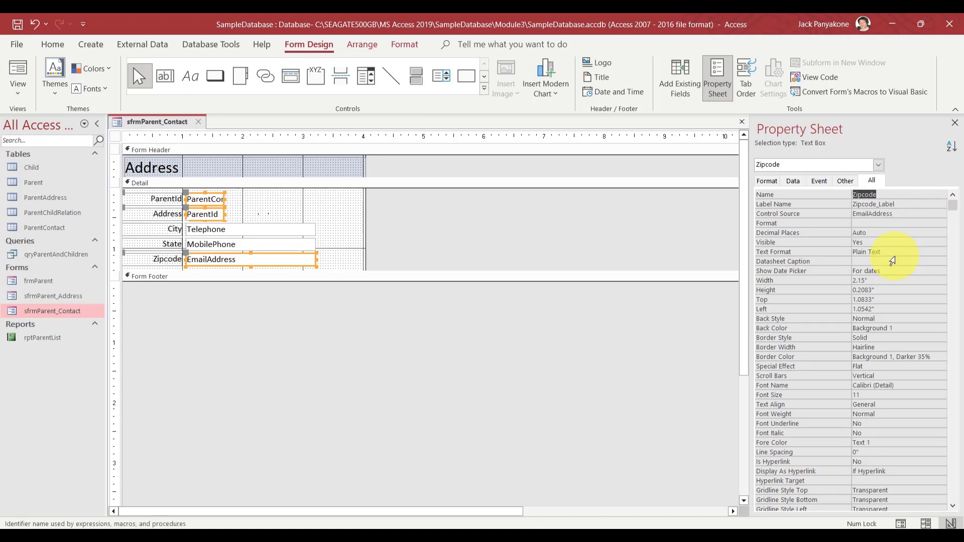
Narrow the Telephone and MobilePhone boxes to a matching width, keeping EmailAddress full width
{"action": "left_click", "coordinate": [460, 218]}
{"action": "left_click_drag", "start_coordinate": [330, 243], "coordinate": [271, 230]}
{"action": "left_click", "coordinate": [400, 237]}
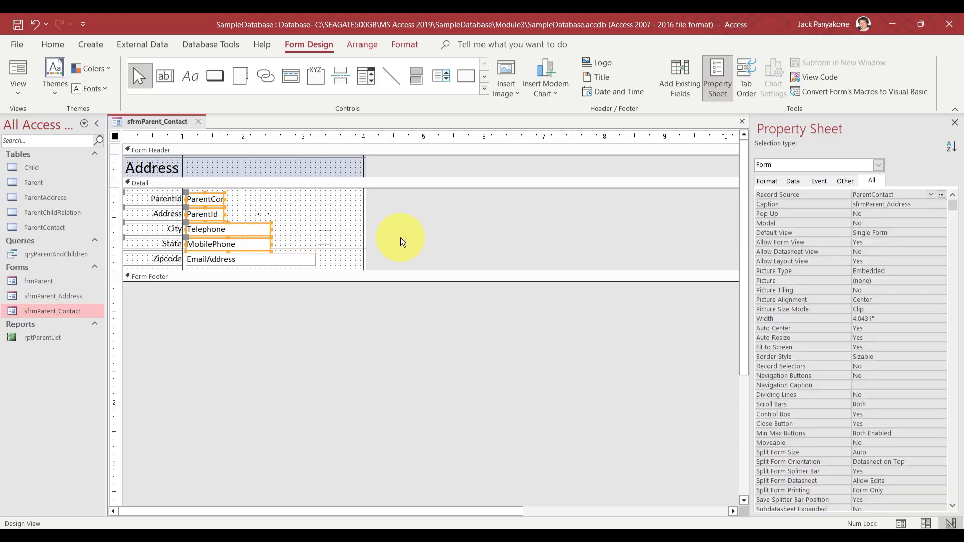
{"action": "left_click", "coordinate": [160, 212]}
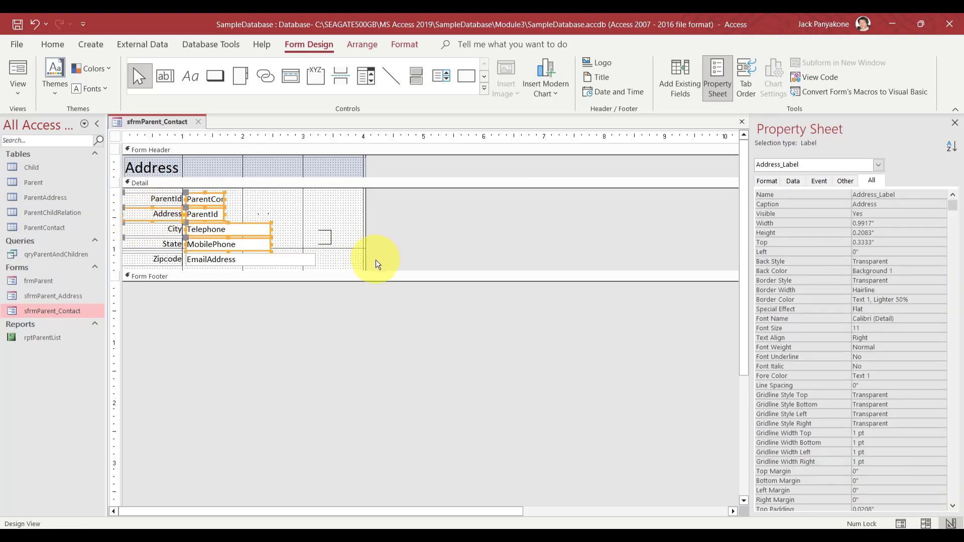
{"action": "left_click_drag", "start_coordinate": [376, 260], "coordinate": [190, 195]}
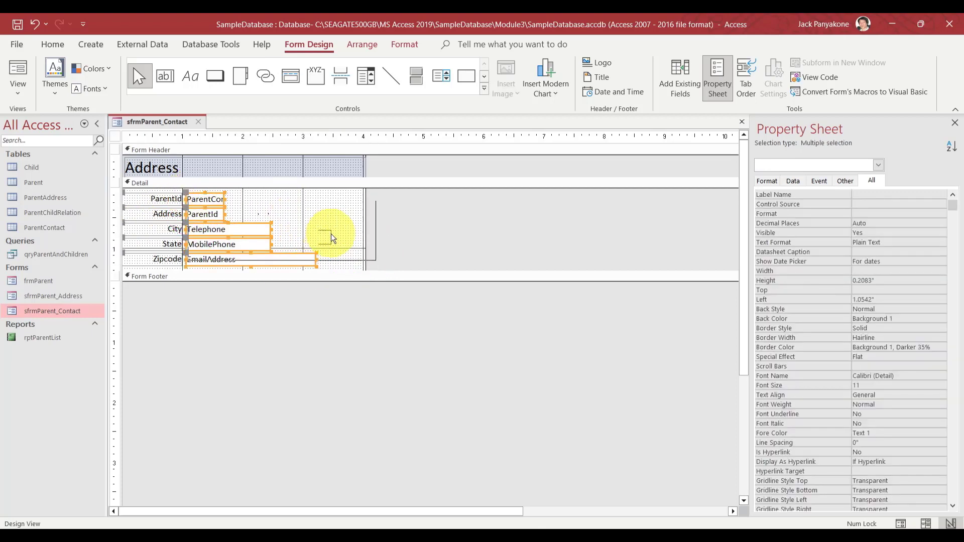
{"action": "left_click", "coordinate": [241, 316]}
{"action": "left_click", "coordinate": [166, 215]}
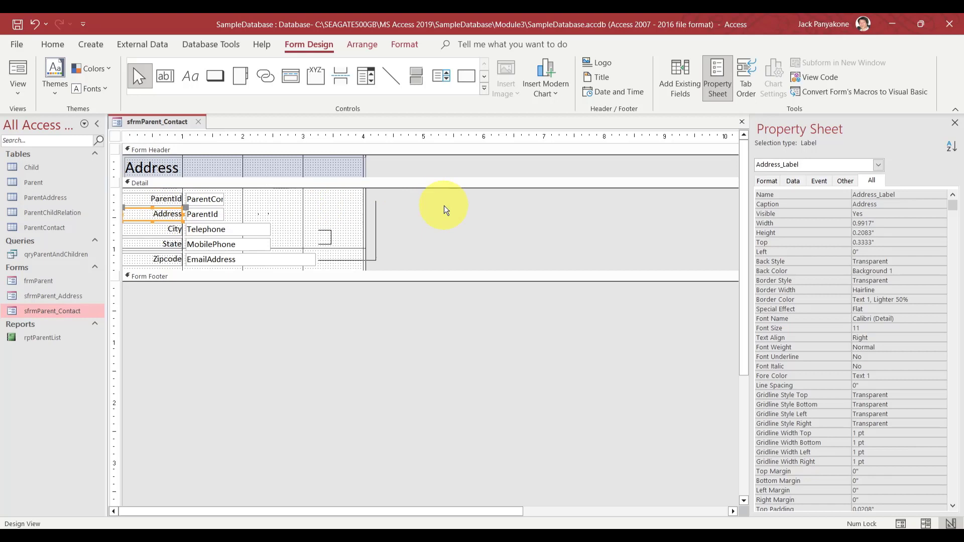
Set the first label's caption to Id:
{"action": "left_click", "coordinate": [169, 198]}
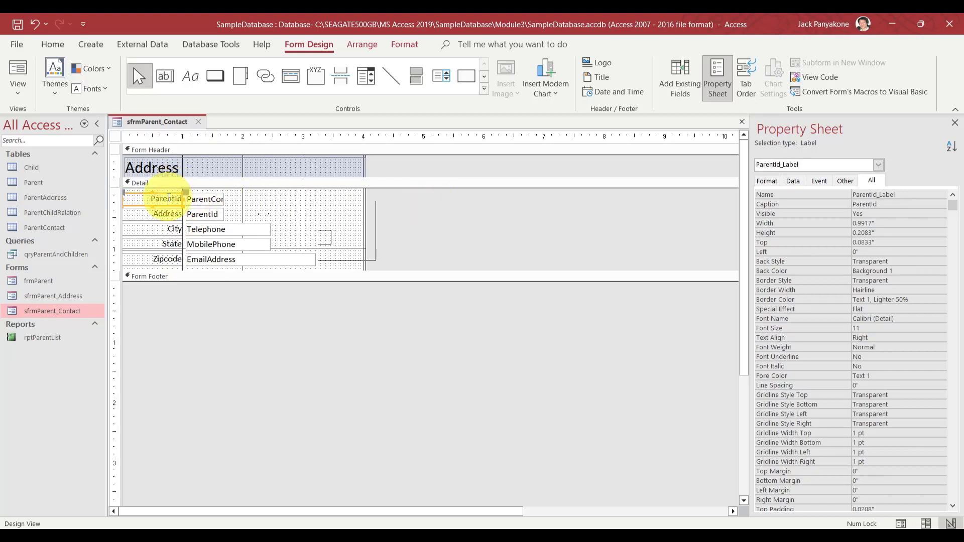
{"action": "double_click", "coordinate": [877, 204]}
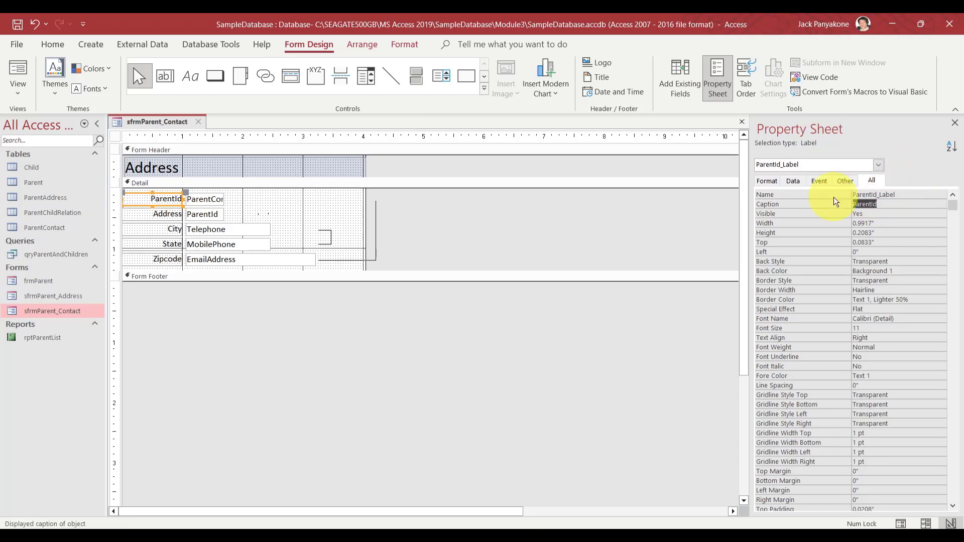
{"action": "key", "text": "Up"}
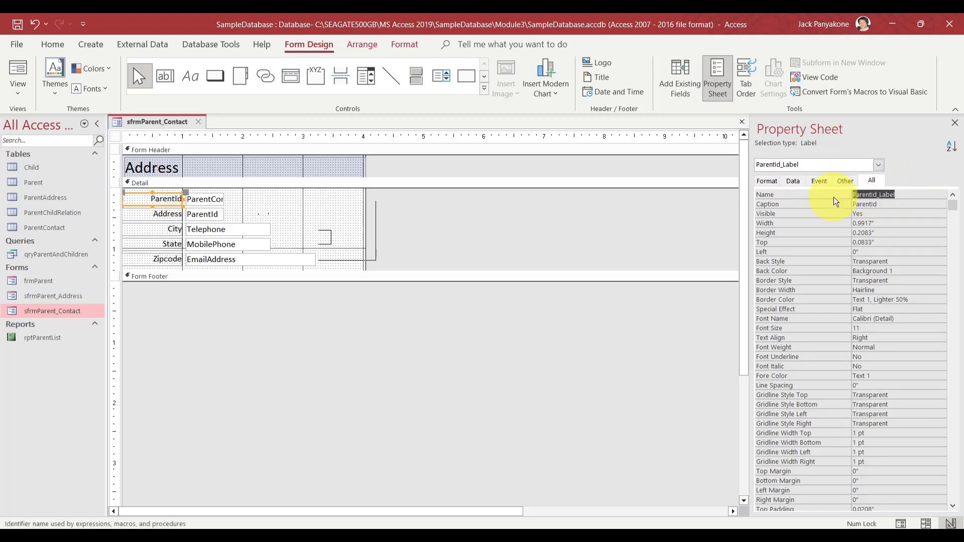
{"action": "key", "text": "Down"}
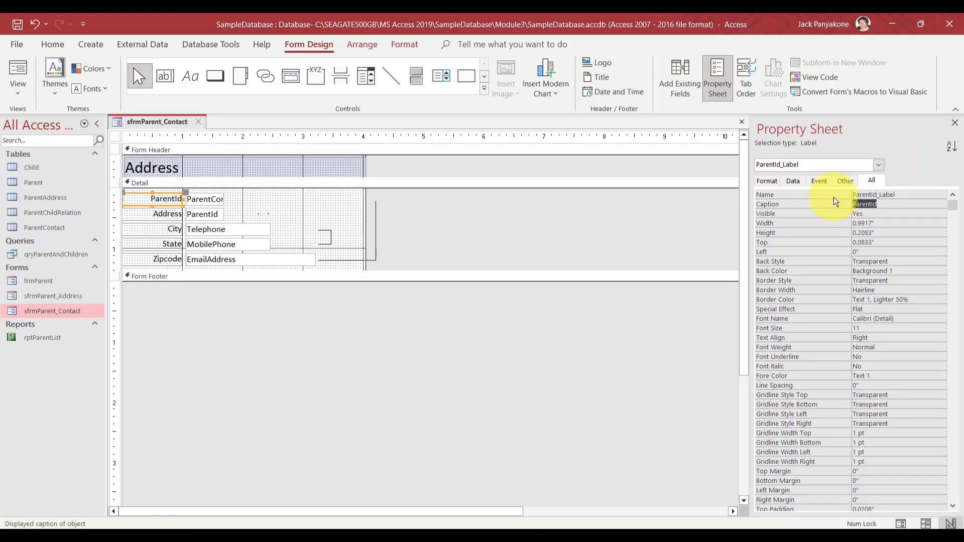
{"action": "left_click", "coordinate": [858, 205]}
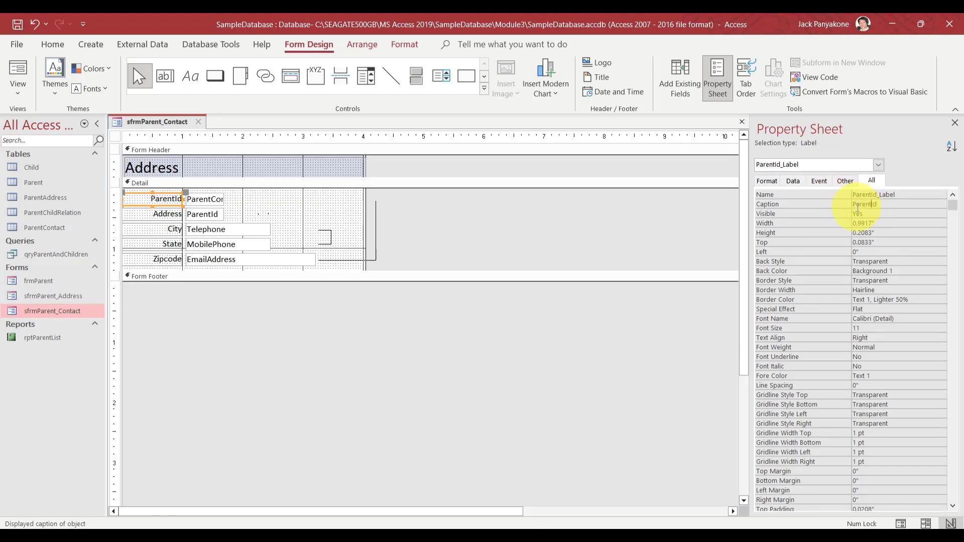
{"action": "type", "text": "Contact"}
{"action": "key", "text": "Return"}
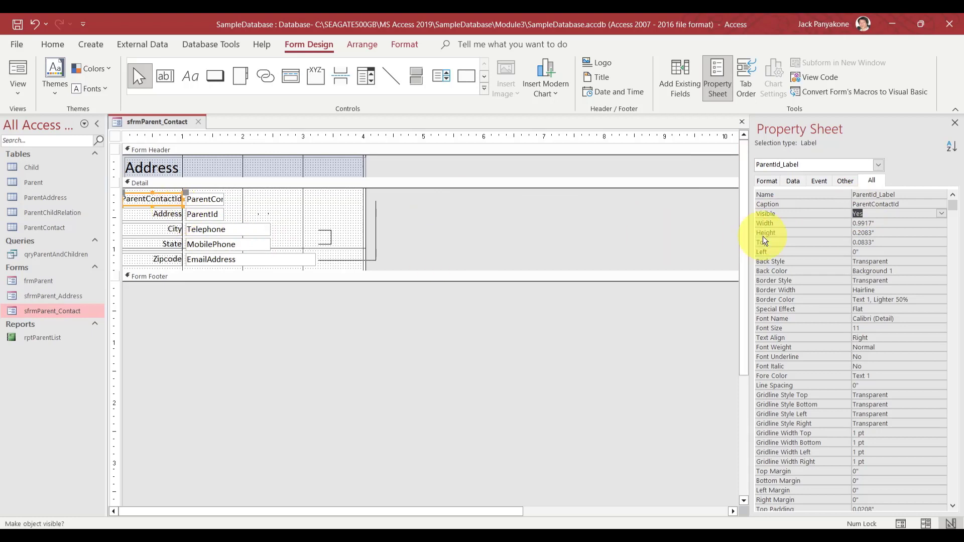
{"action": "key", "text": "Up"}
{"action": "type", "text": "ID"}
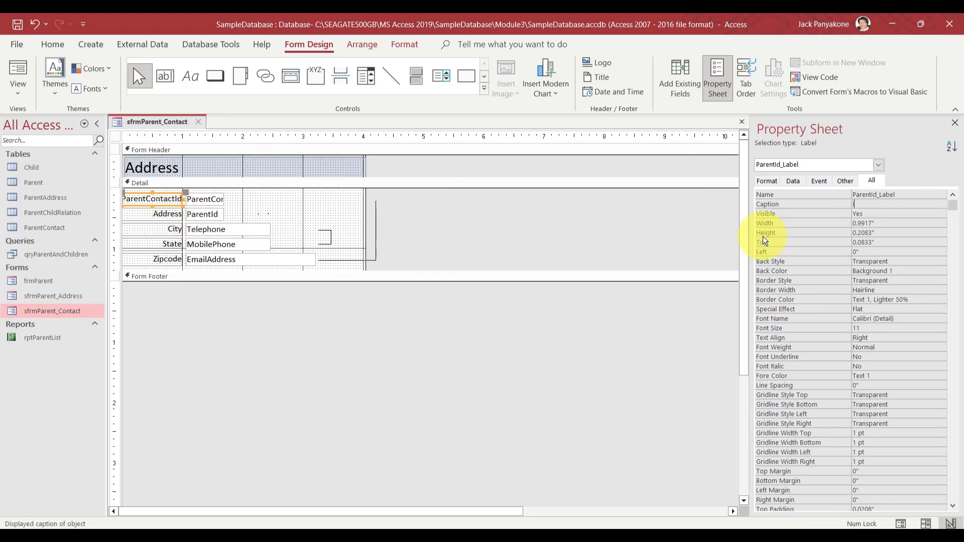
{"action": "key", "text": "BackSpace"}
{"action": "key", "text": "BackSpace"}
{"action": "type", "text": "Id:"}
{"action": "key", "text": "Return"}
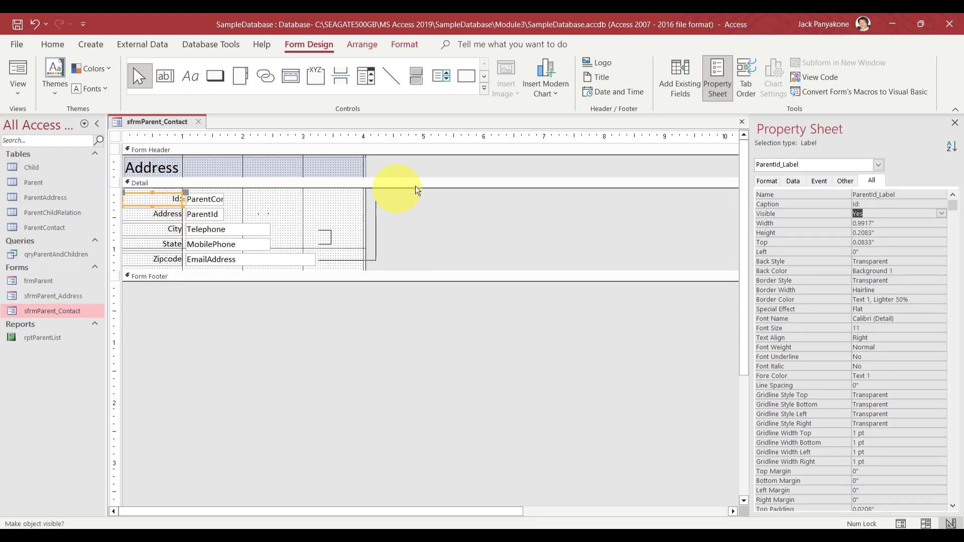
Rename the first label to ParentContactId_Label
{"action": "key", "text": "Up"}
{"action": "key", "text": "Up"}
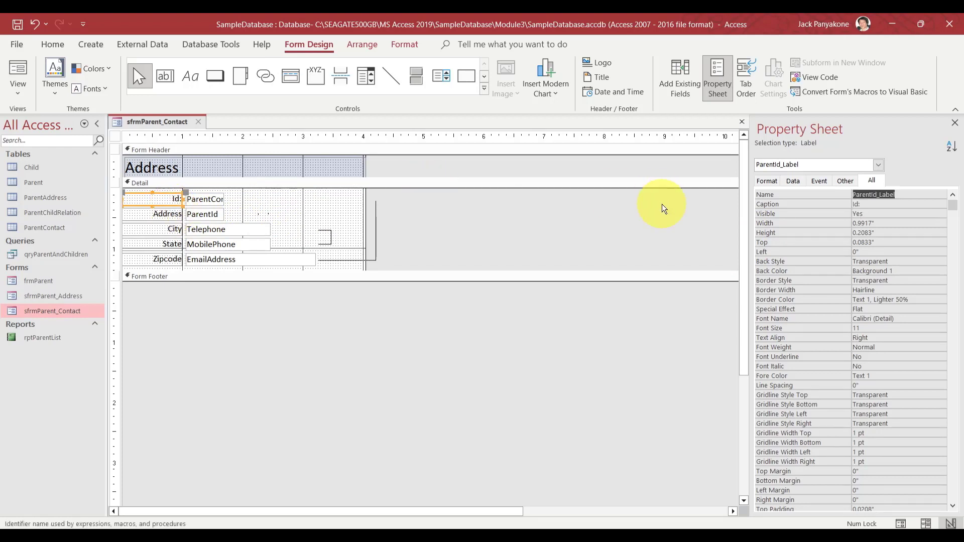
{"action": "left_click", "coordinate": [894, 195]}
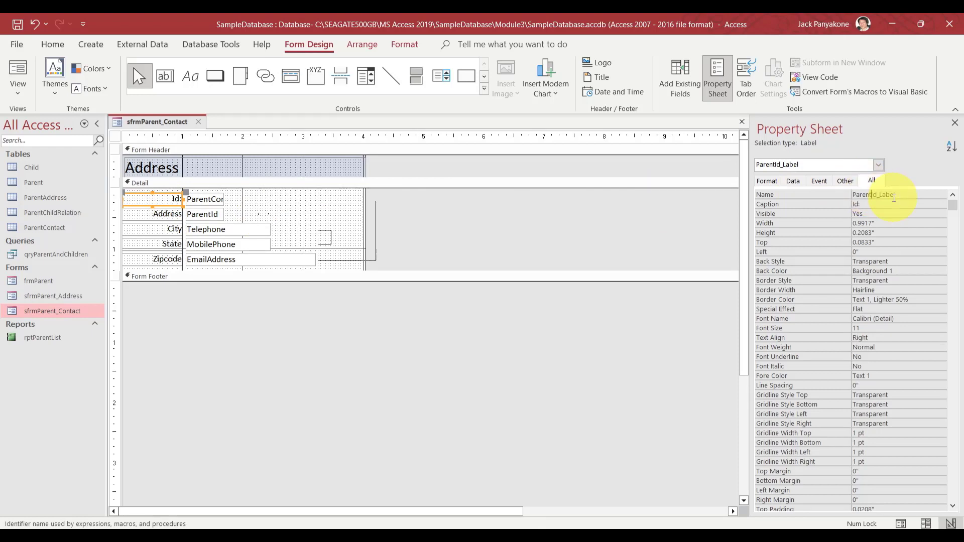
{"action": "type", "text": "Con"}
{"action": "key", "text": "BackSpace"}
{"action": "key", "text": "BackSpace"}
{"action": "type", "text": "ontact"}
{"action": "key", "text": "Return"}
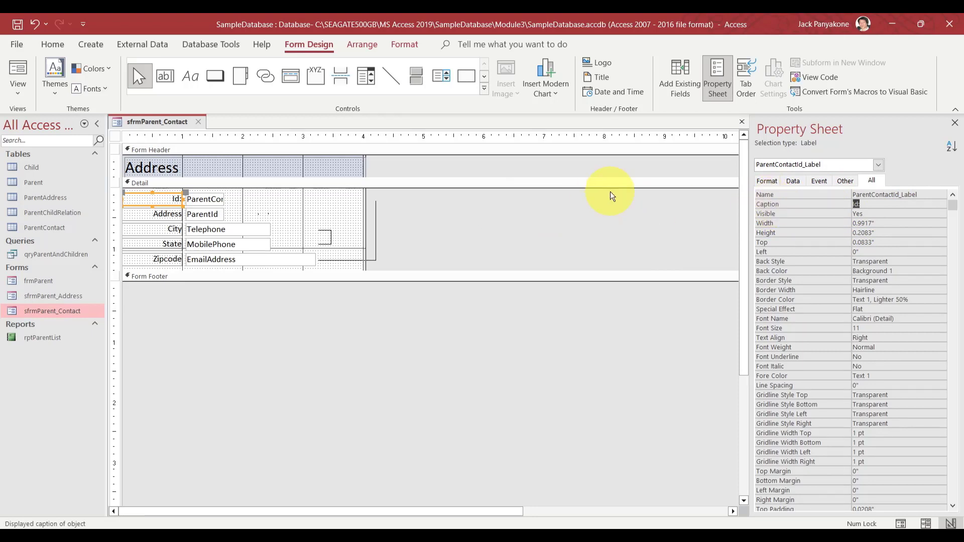
{"action": "left_click", "coordinate": [179, 210]}
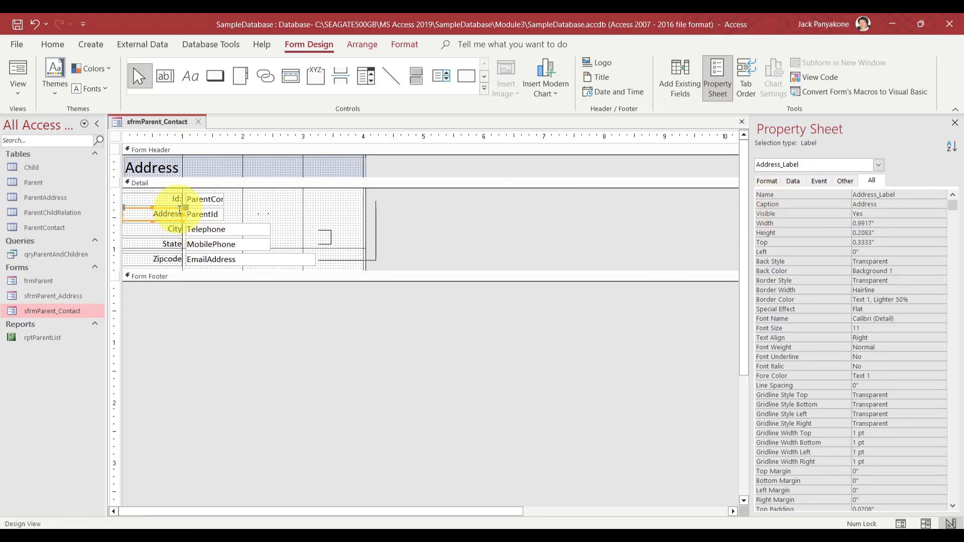
Rename the Address label to ParentId_Label with caption Parent Id:
{"action": "double_click", "coordinate": [877, 195]}
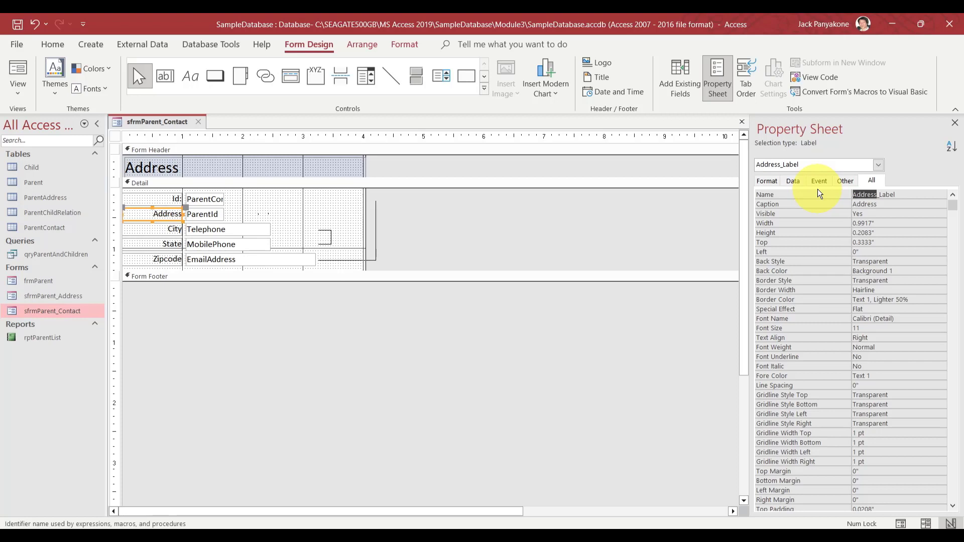
{"action": "type", "text": "Parent"}
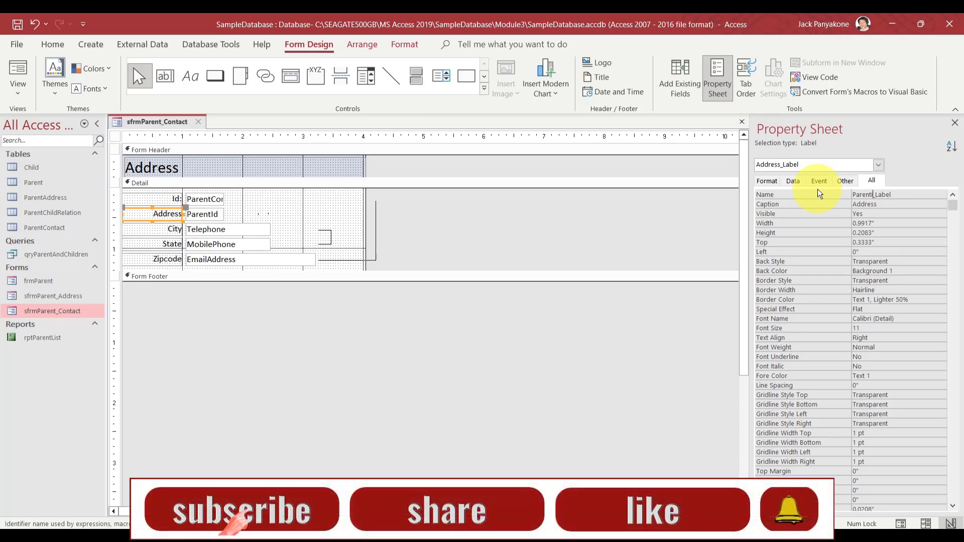
{"action": "type", "text": "Id"}
{"action": "key", "text": "Return"}
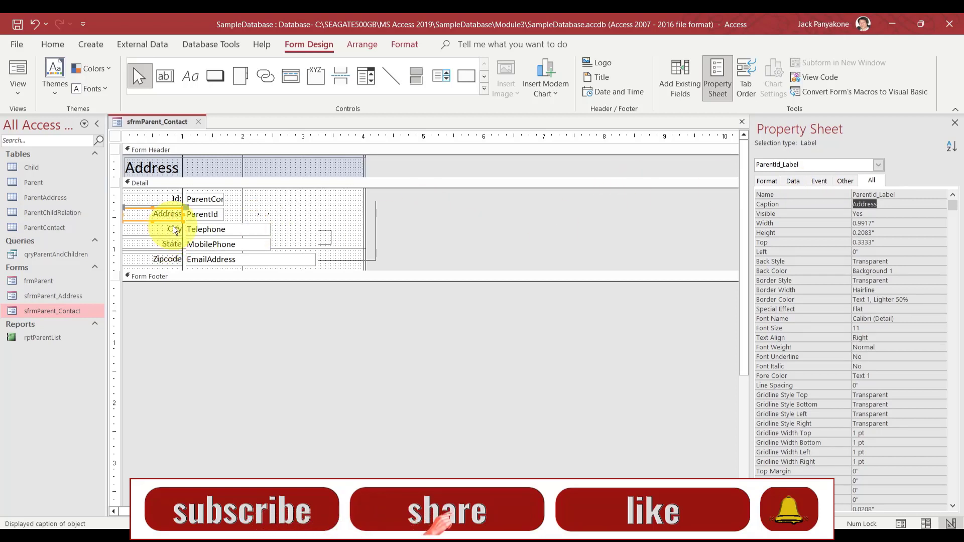
{"action": "type", "text": "Parent"}
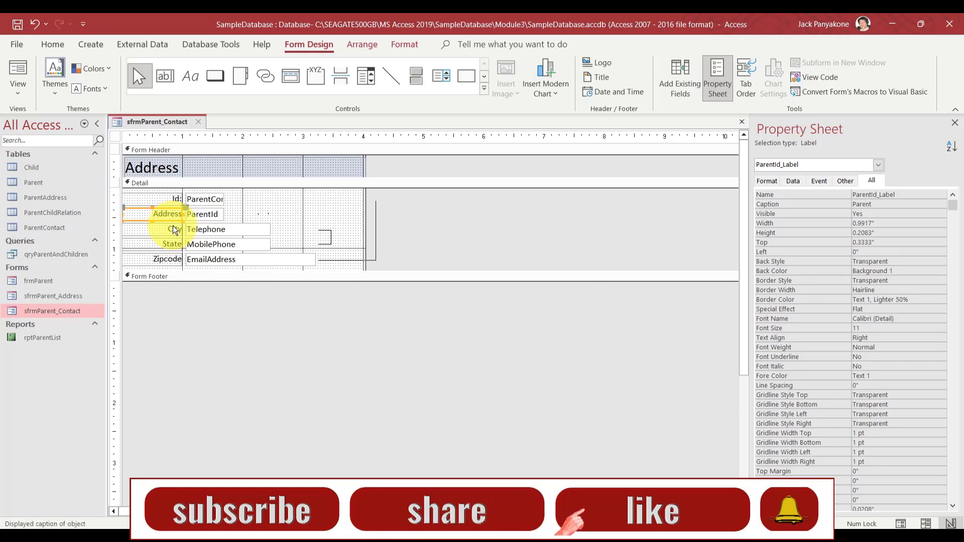
{"action": "type", "text": ":"}
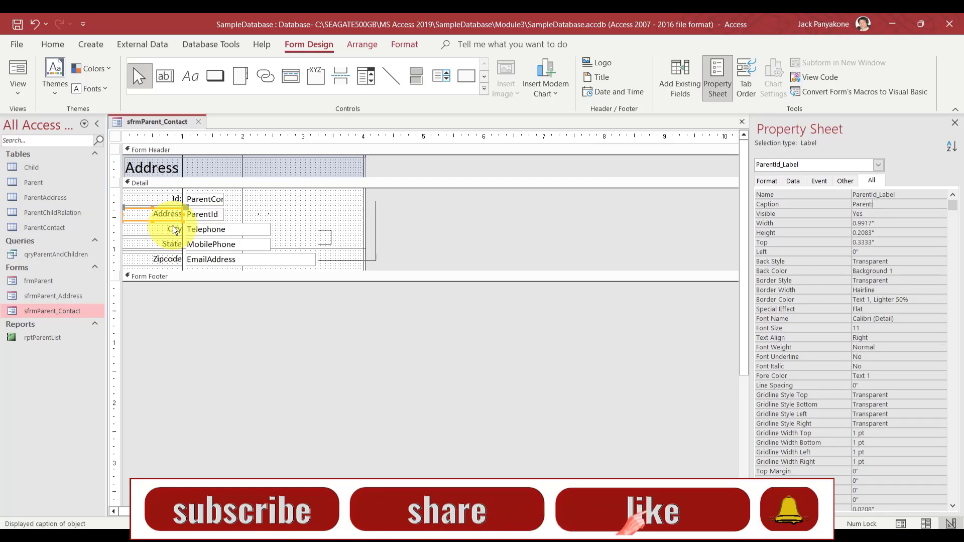
{"action": "key", "text": "BackSpace"}
{"action": "type", "text": "Id:"}
{"action": "key", "text": "Return"}
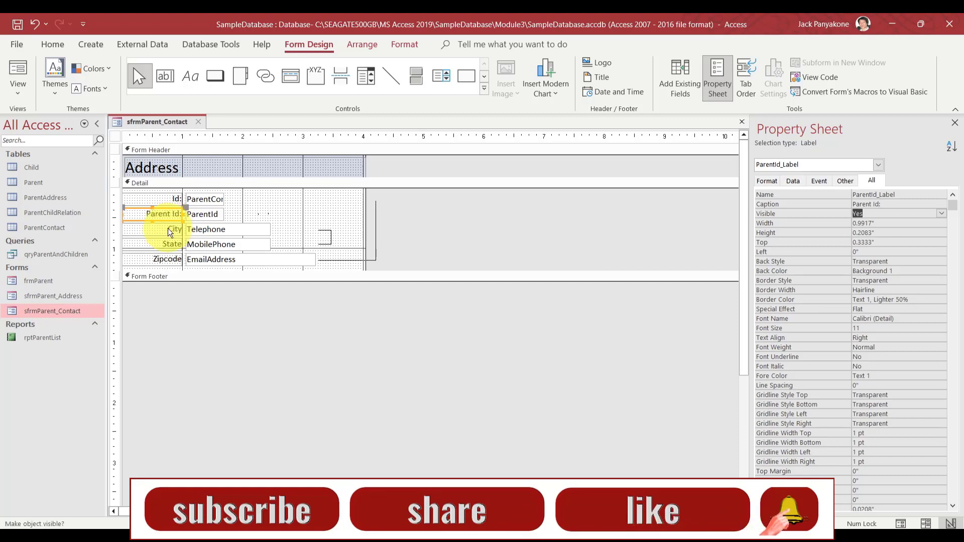
Rename the City label to Telephone_Label with caption Telephone
{"action": "left_click", "coordinate": [173, 229]}
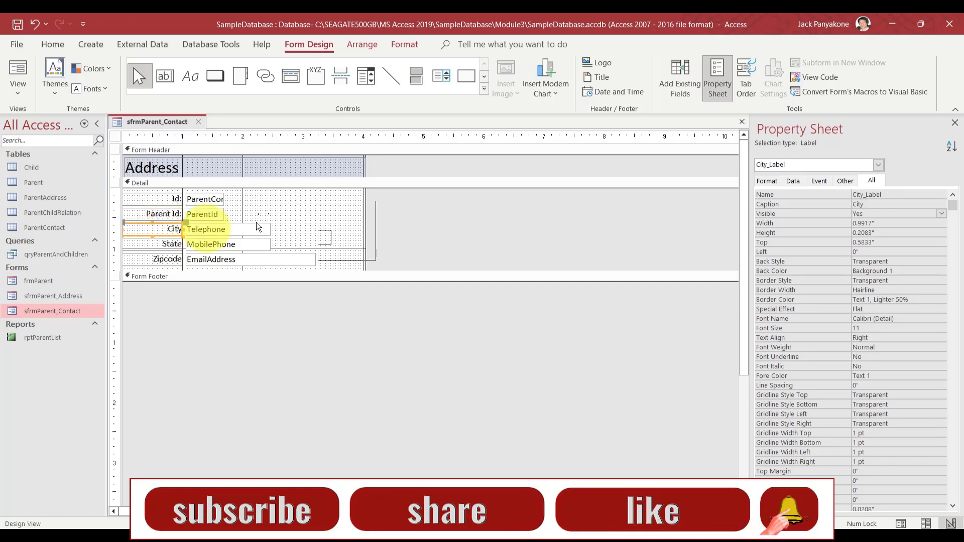
{"action": "left_click", "coordinate": [854, 195]}
{"action": "key", "text": "Delete"}
{"action": "key", "text": "Delete"}
{"action": "key", "text": "Delete"}
{"action": "key", "text": "Delete"}
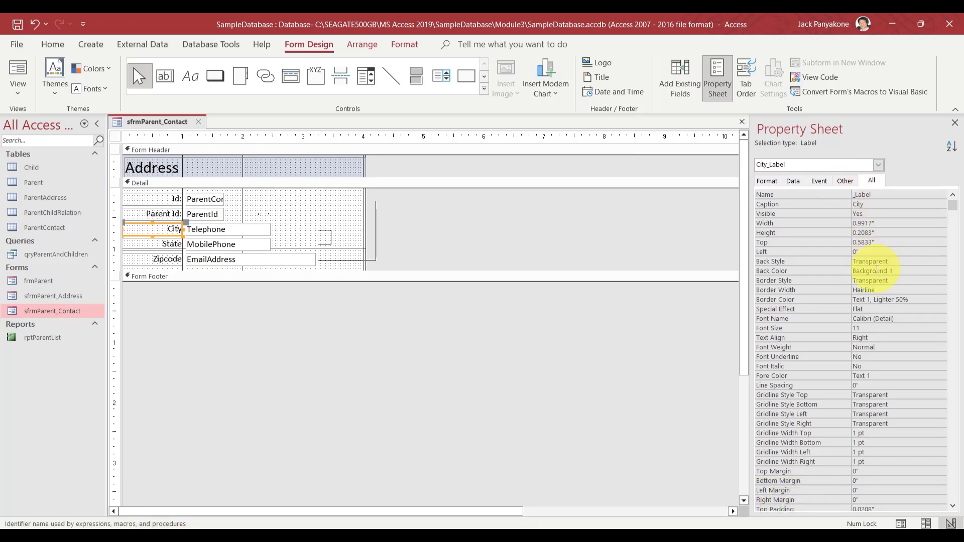
{"action": "type", "text": "Telephone"}
{"action": "key", "text": "Return"}
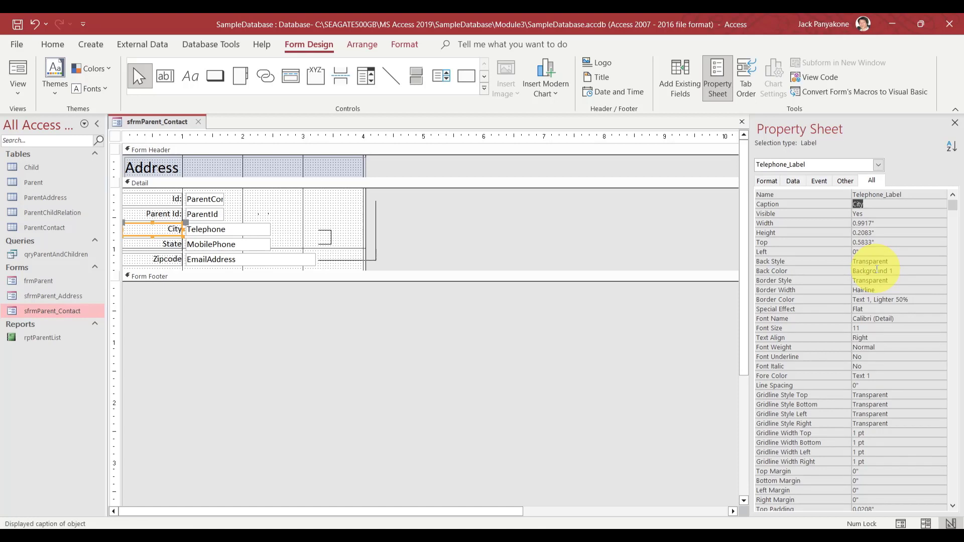
{"action": "type", "text": "Telephone"}
{"action": "key", "text": "Return"}
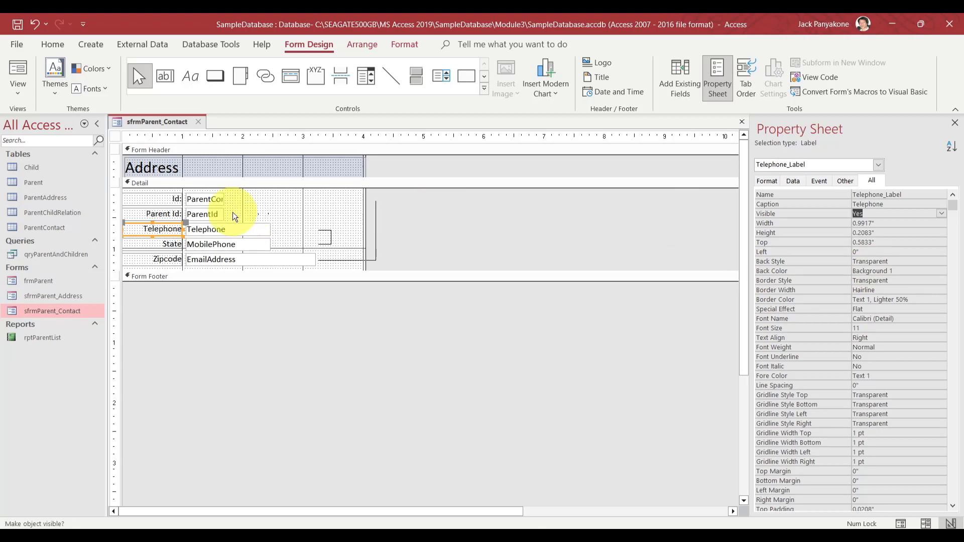
Rename the State label to MobilePhone_Label with caption Mobile:
{"action": "left_click", "coordinate": [157, 243]}
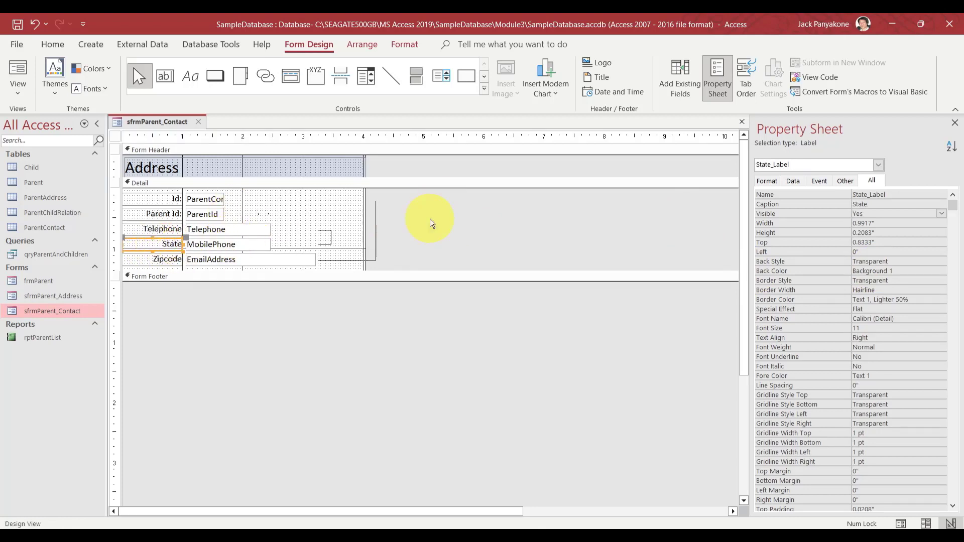
{"action": "left_click", "coordinate": [863, 194]}
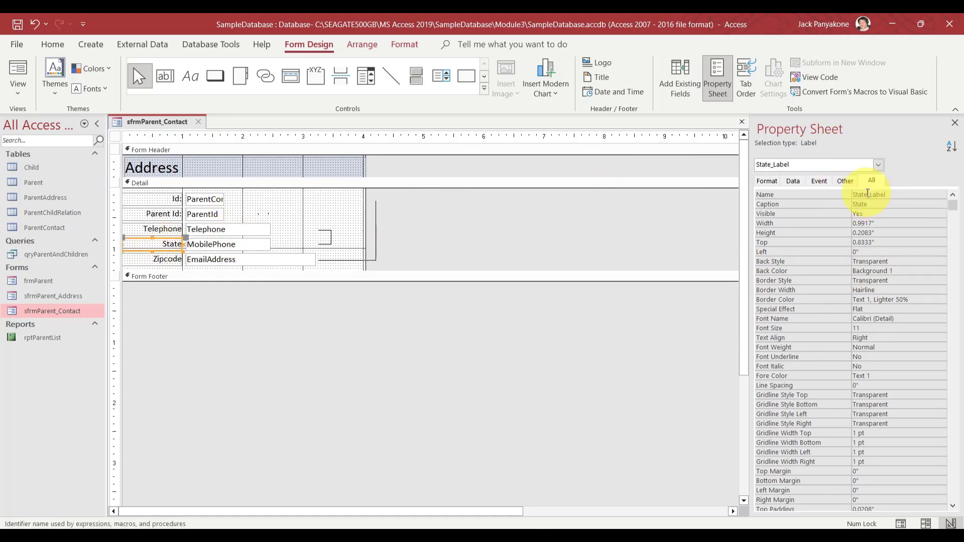
{"action": "key", "text": "BackSpace"}
{"action": "key", "text": "BackSpace"}
{"action": "key", "text": "BackSpace"}
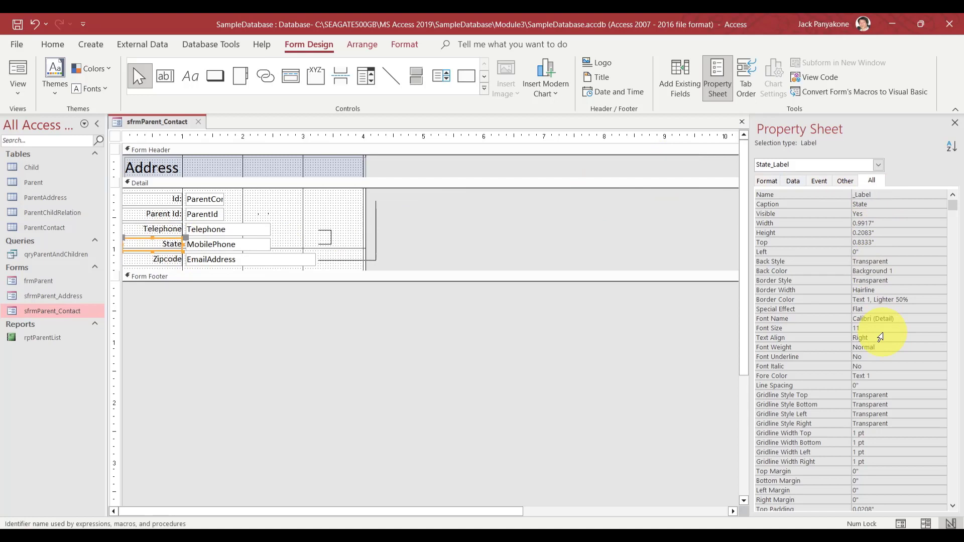
{"action": "key", "text": "Delete"}
{"action": "type", "text": "Mobile_Phone"}
{"action": "key", "text": "Return"}
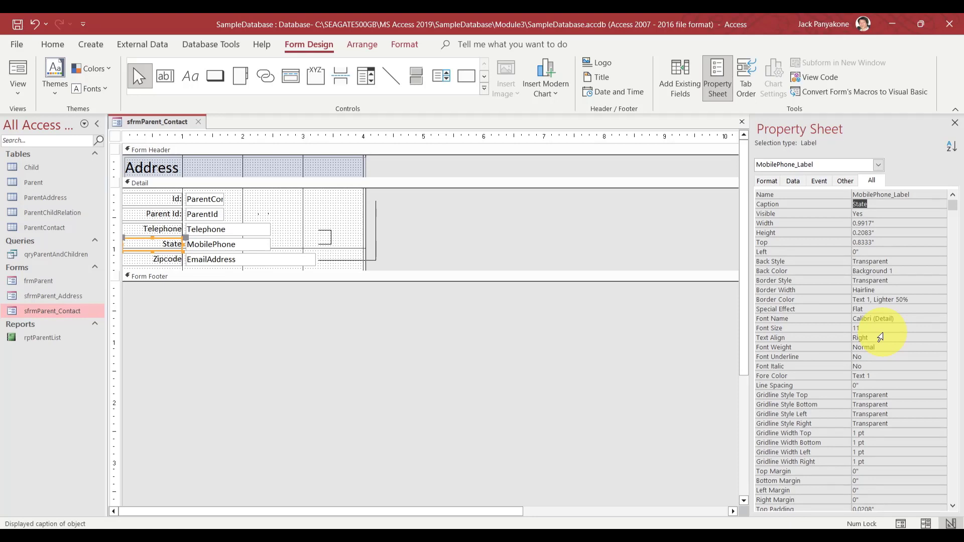
{"action": "type", "text": "Mobile:"}
{"action": "key", "text": "Return"}
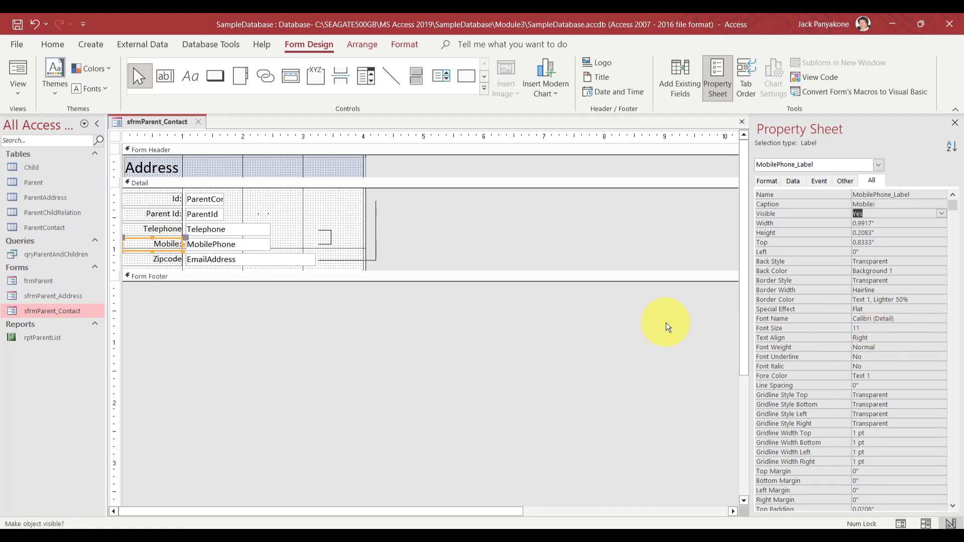
Rename the Zipcode label to EmailAddress_Label with caption Email:
{"action": "left_click", "coordinate": [173, 258]}
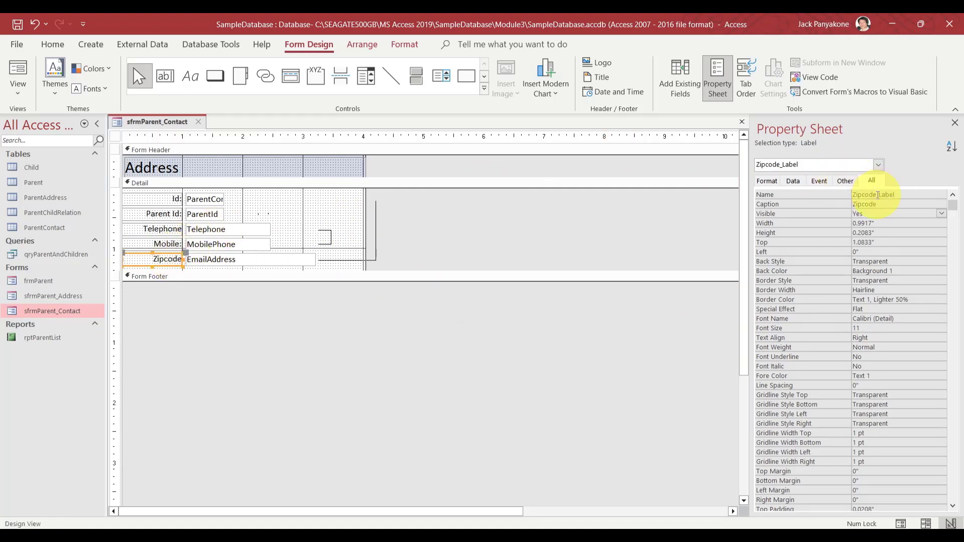
{"action": "left_click_drag", "start_coordinate": [875, 194], "coordinate": [803, 193]}
{"action": "type", "text": "Email"}
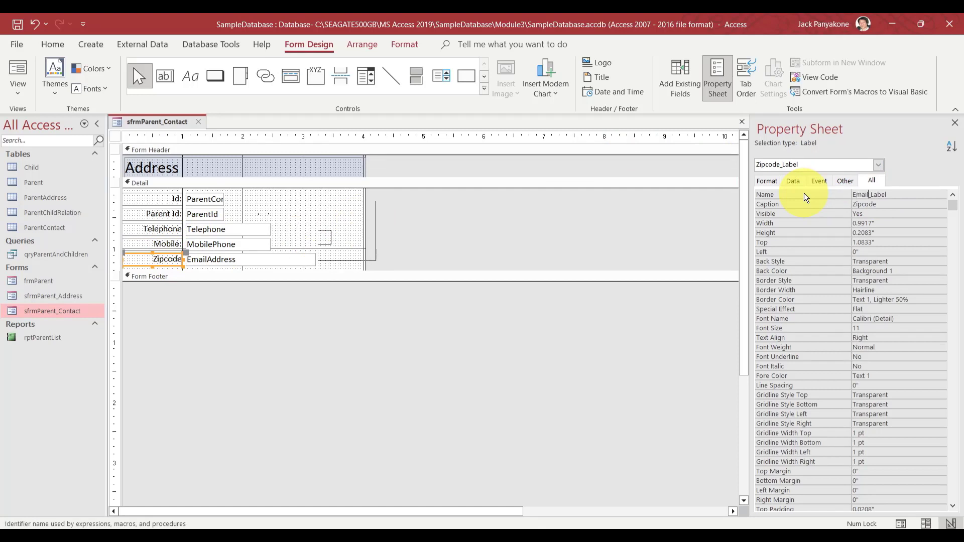
{"action": "type", "text": "Address"}
{"action": "key", "text": "Tab"}
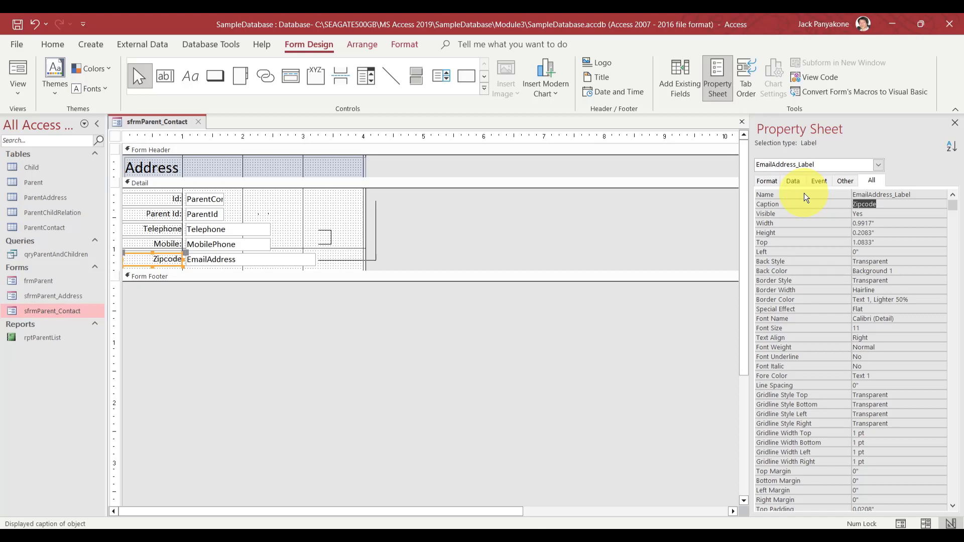
{"action": "type", "text": "Email:"}
{"action": "key", "text": "Tab"}
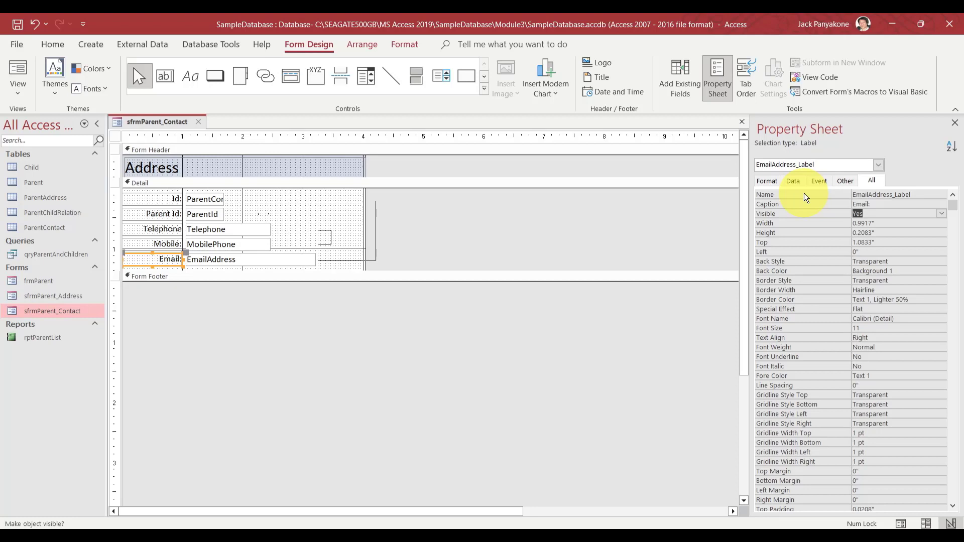
Change the subform heading from Address to Contact and close the design
{"action": "left_click", "coordinate": [236, 165]}
{"action": "double_click", "coordinate": [151, 167]}
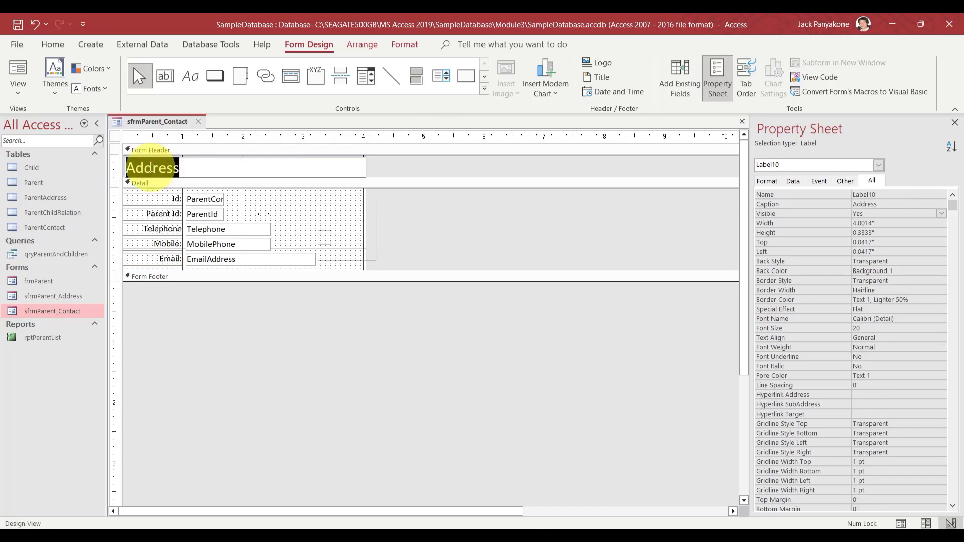
{"action": "type", "text": "Contact"}
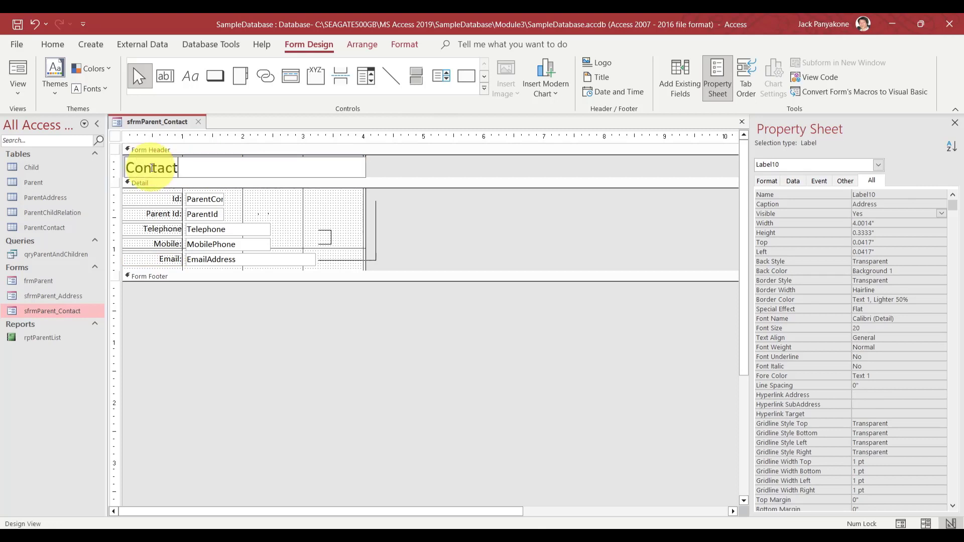
{"action": "left_click", "coordinate": [472, 235]}
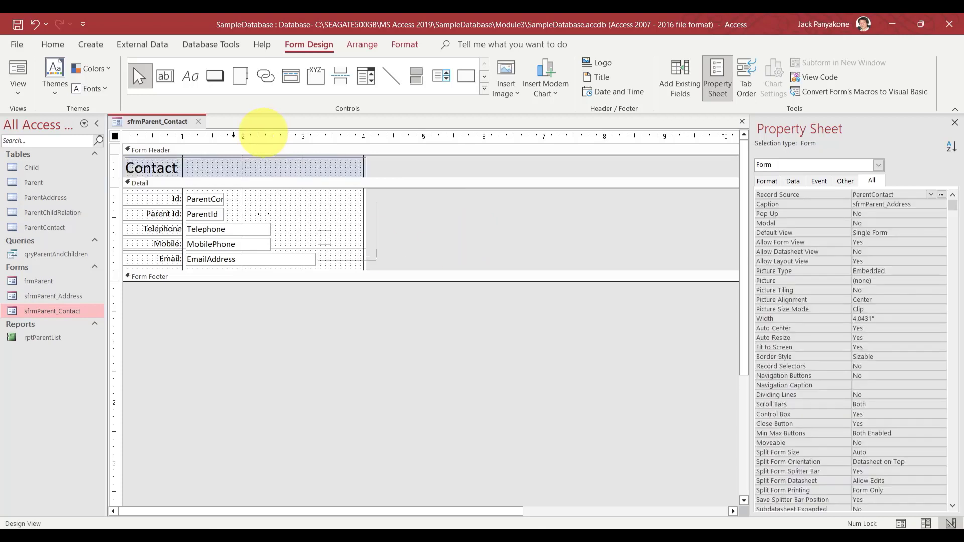
{"action": "left_click", "coordinate": [200, 121]}
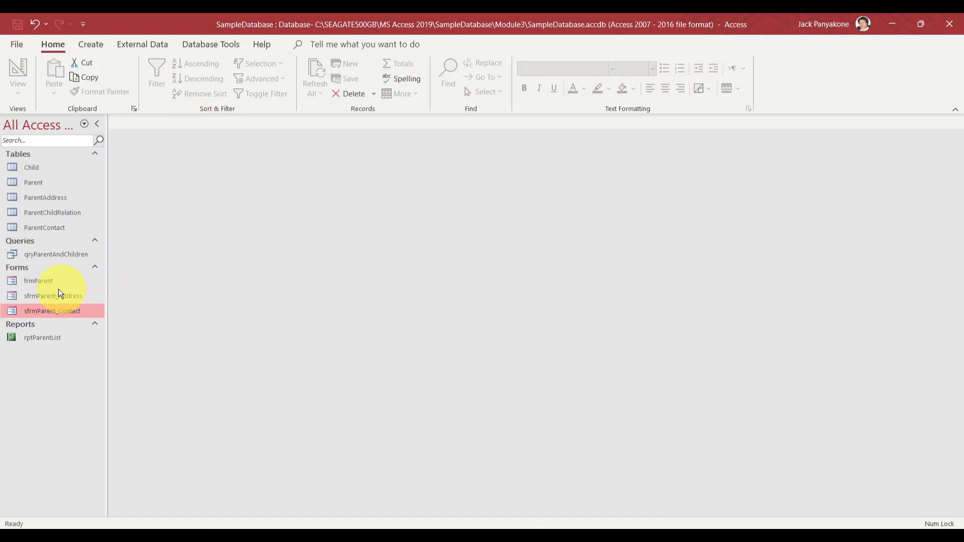
Open frmParent in Design View, shorten the Address subform, and drop sfrmParent_Contact beneath it
{"action": "right_click", "coordinate": [41, 281]}
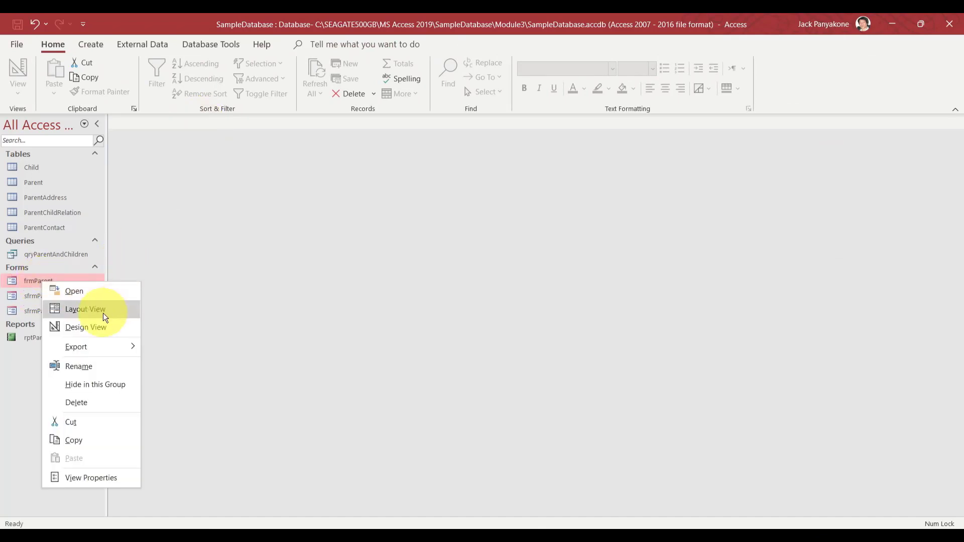
{"action": "left_click", "coordinate": [104, 331]}
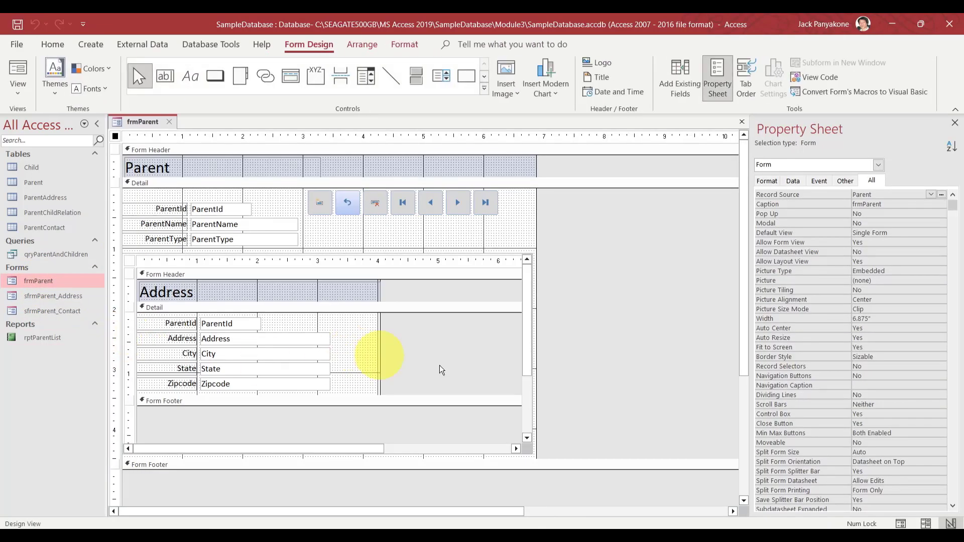
{"action": "left_click_drag", "start_coordinate": [613, 410], "coordinate": [435, 368]}
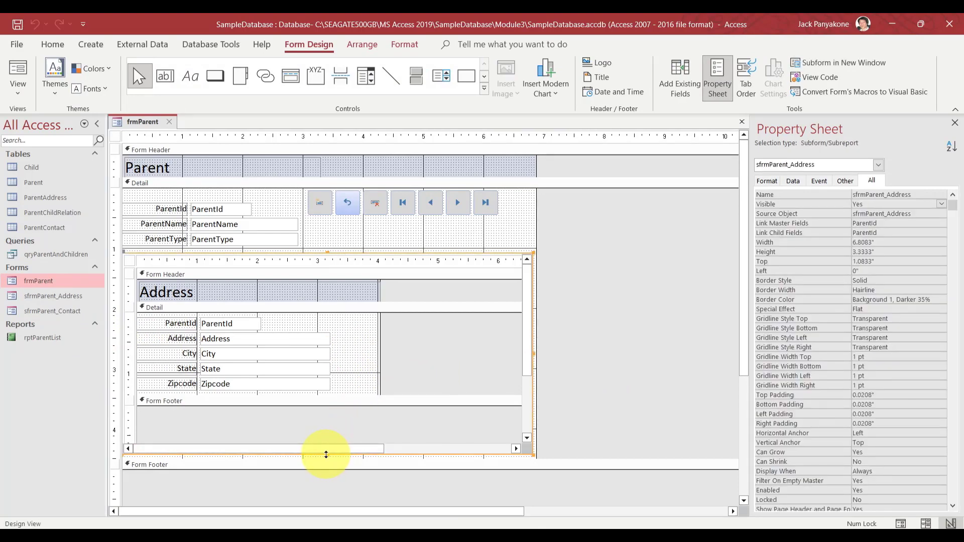
{"action": "left_click_drag", "start_coordinate": [326, 455], "coordinate": [319, 396]}
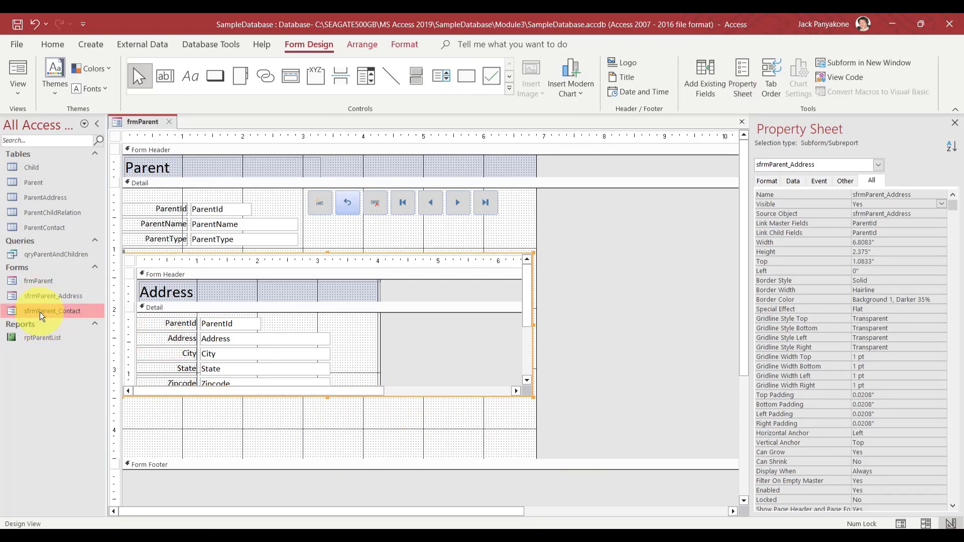
{"action": "left_click_drag", "start_coordinate": [40, 311], "coordinate": [159, 414]}
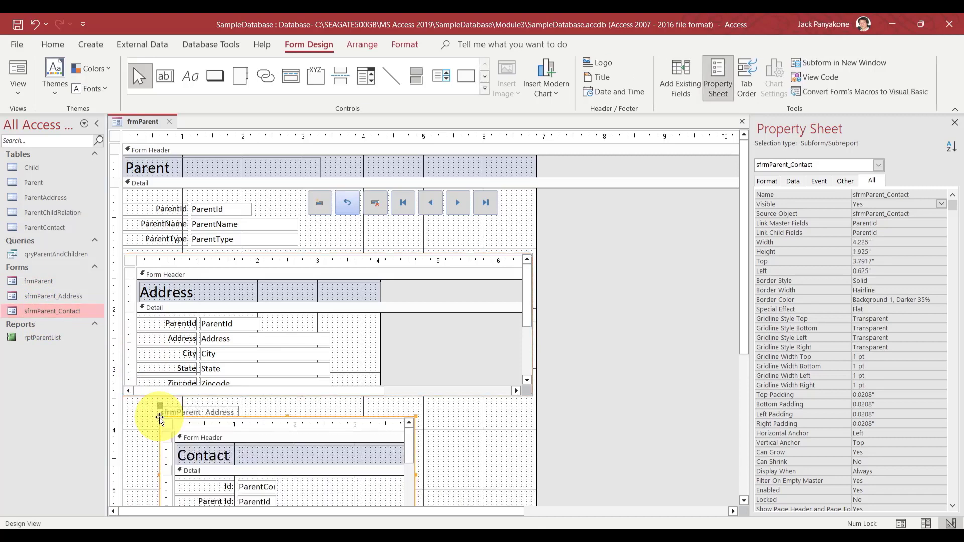
{"action": "left_click", "coordinate": [189, 403]}
Move the Contact subform to the left edge, widen it to full width, and shrink the detail section
{"action": "left_click", "coordinate": [187, 407]}
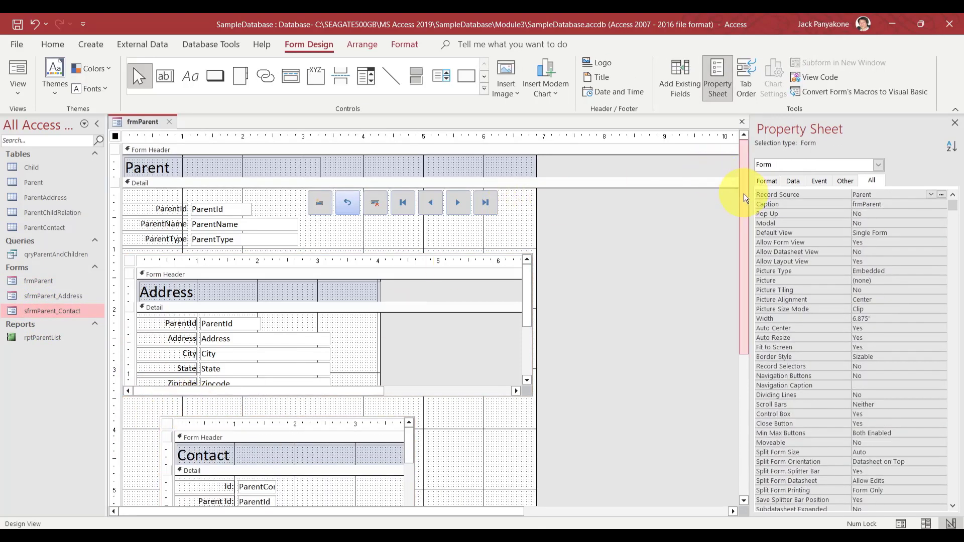
{"action": "left_click_drag", "start_coordinate": [743, 196], "coordinate": [743, 465]}
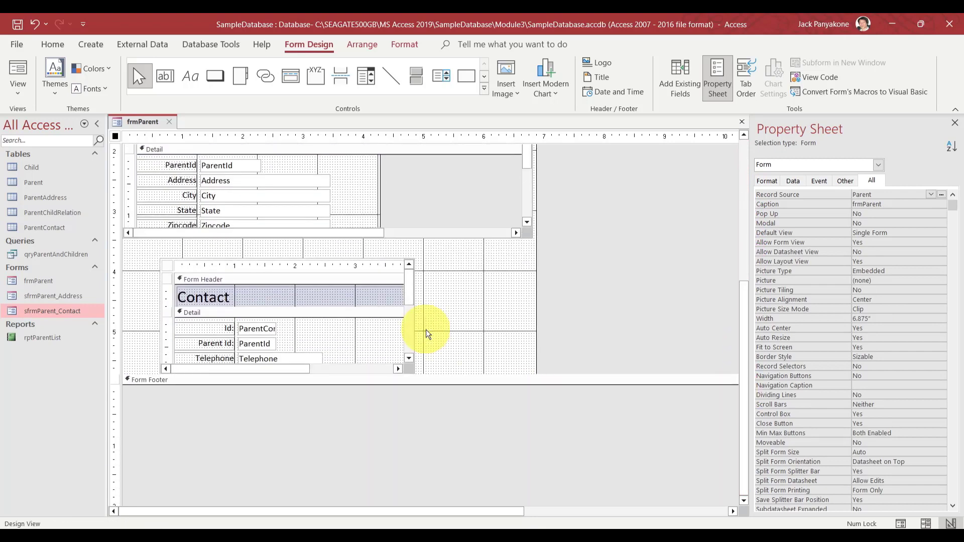
{"action": "left_click", "coordinate": [323, 308]}
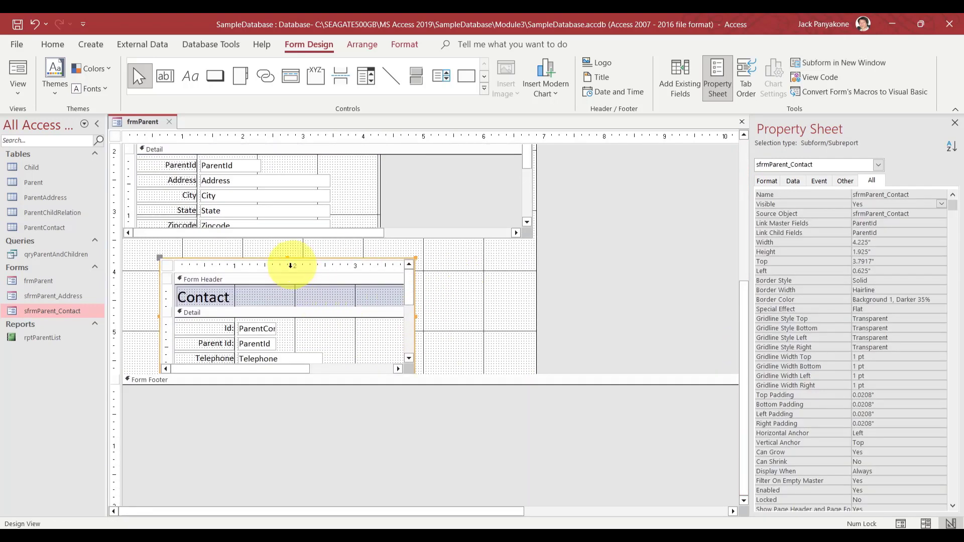
{"action": "left_click_drag", "start_coordinate": [267, 261], "coordinate": [227, 245]}
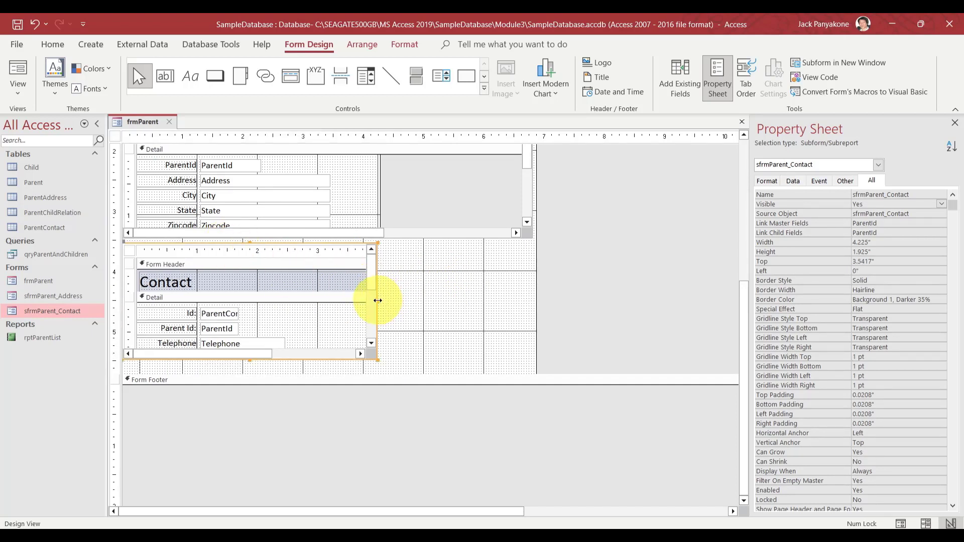
{"action": "left_click_drag", "start_coordinate": [378, 301], "coordinate": [530, 287]}
{"action": "left_click", "coordinate": [620, 300]}
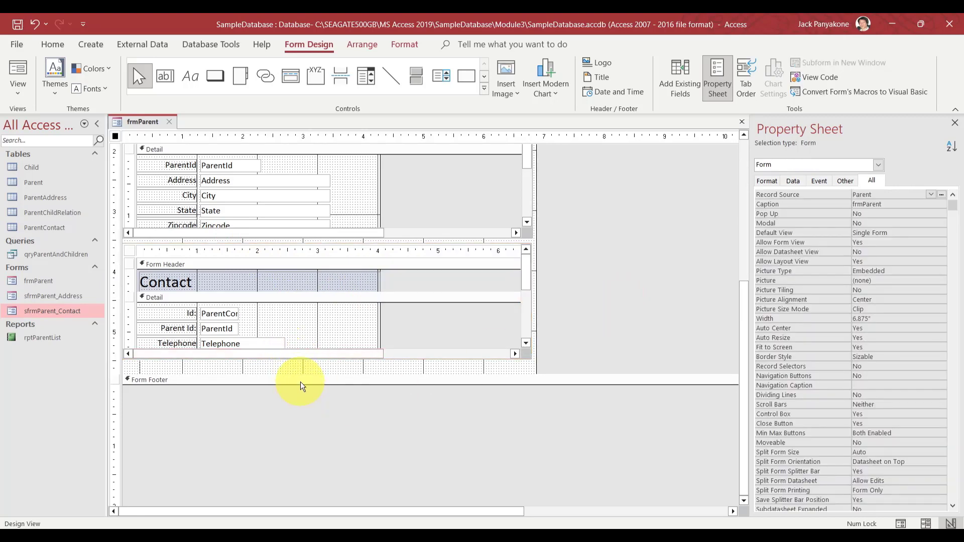
{"action": "left_click_drag", "start_coordinate": [296, 370], "coordinate": [297, 362]}
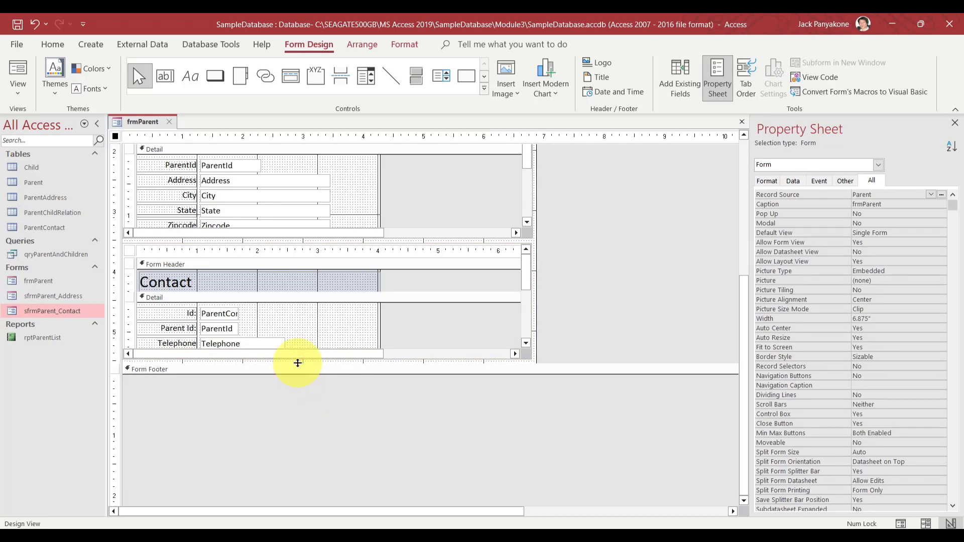
{"action": "left_click", "coordinate": [320, 413]}
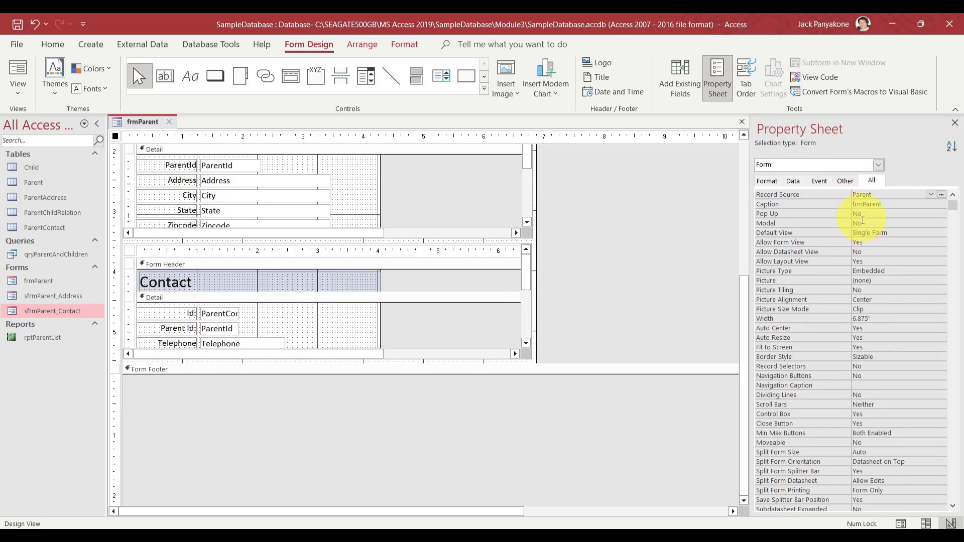
{"action": "left_click", "coordinate": [594, 300]}
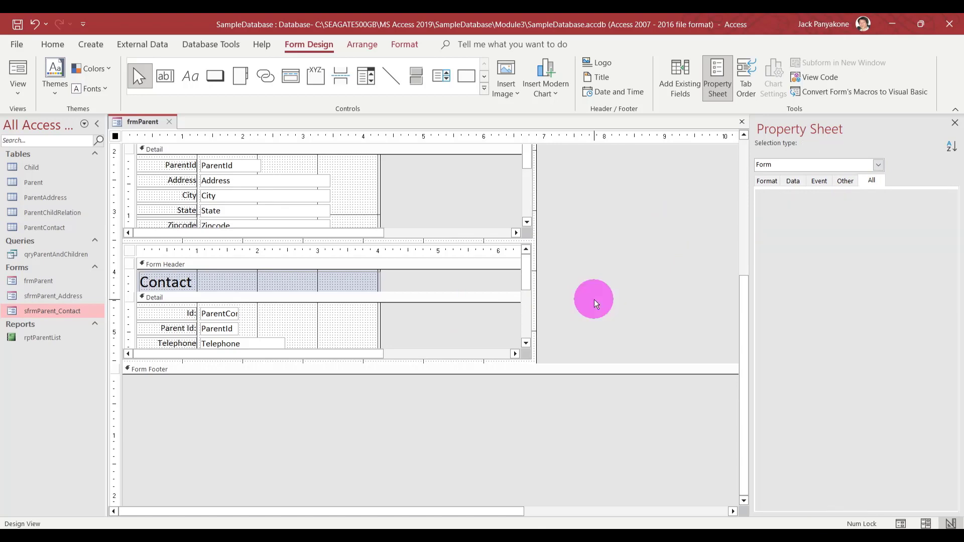
{"action": "left_click", "coordinate": [481, 316]}
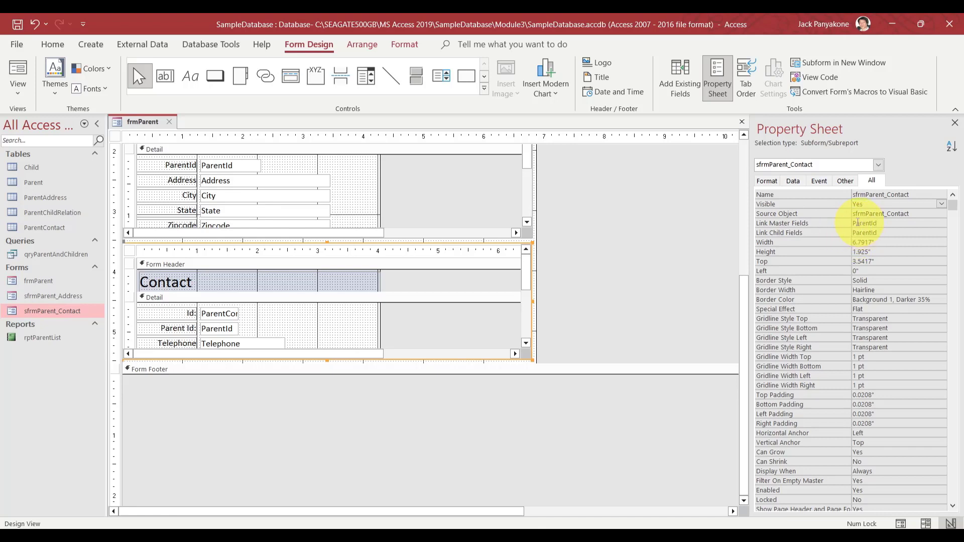
{"action": "left_click", "coordinate": [681, 210]}
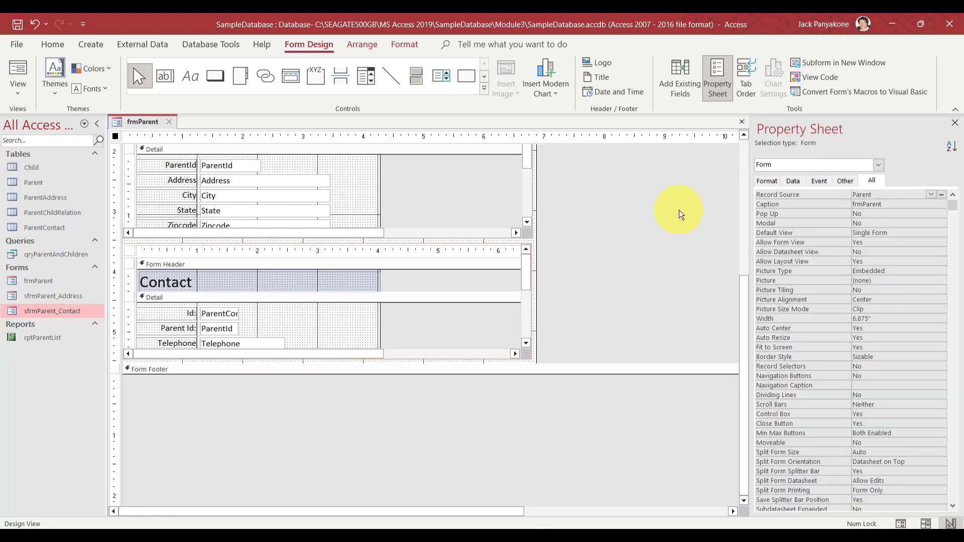
{"action": "left_click", "coordinate": [226, 43]}
{"action": "left_click", "coordinate": [161, 61]}
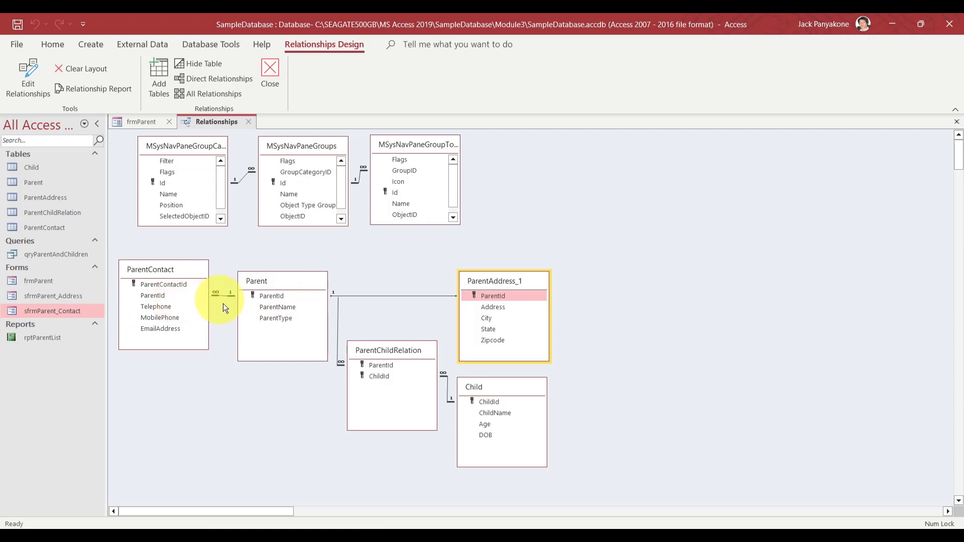
{"action": "left_click", "coordinate": [248, 122]}
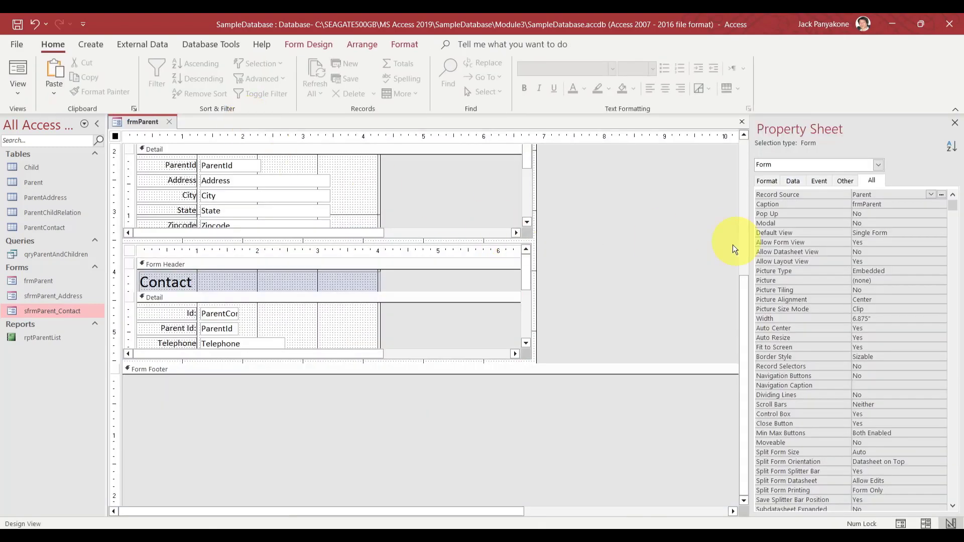
{"action": "left_click", "coordinate": [610, 278]}
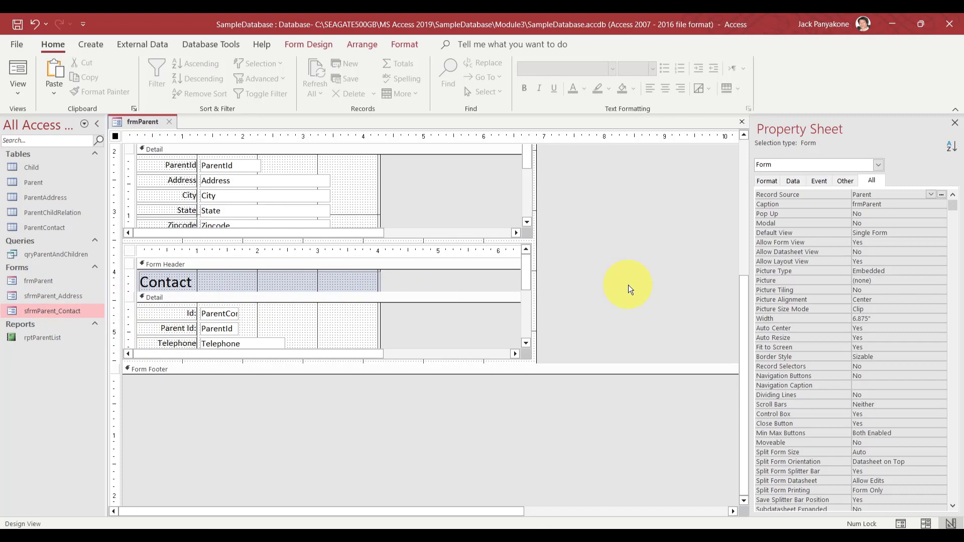
{"action": "left_click", "coordinate": [478, 325]}
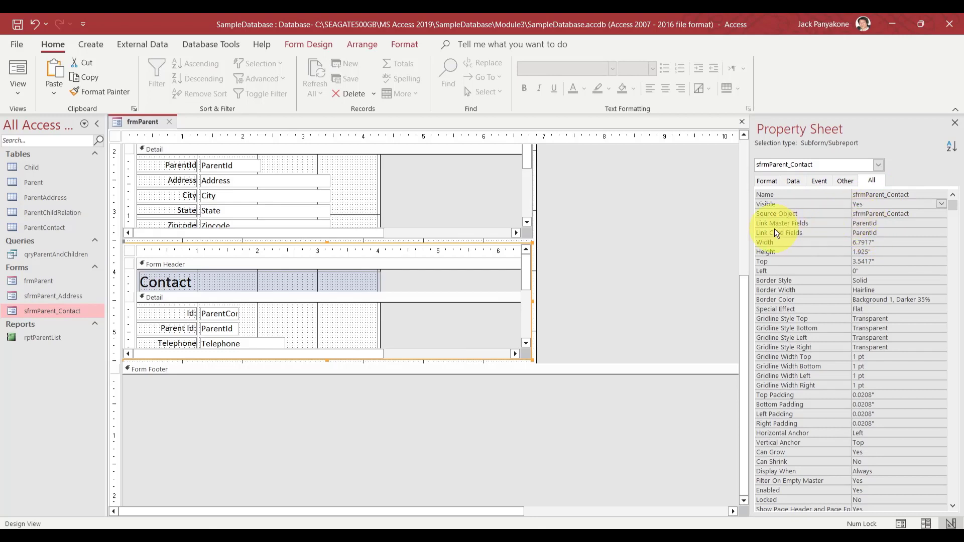
{"action": "left_click", "coordinate": [664, 222]}
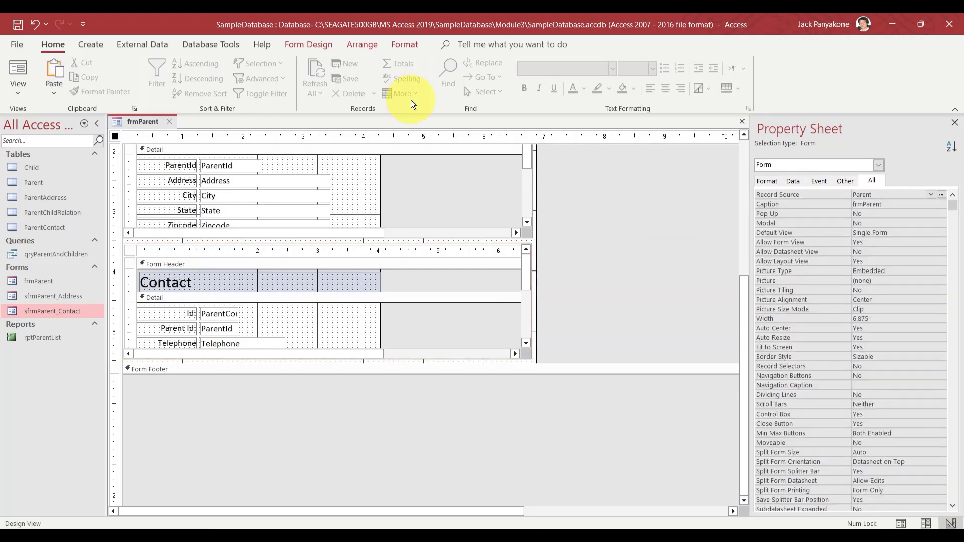
{"action": "left_click", "coordinate": [201, 44]}
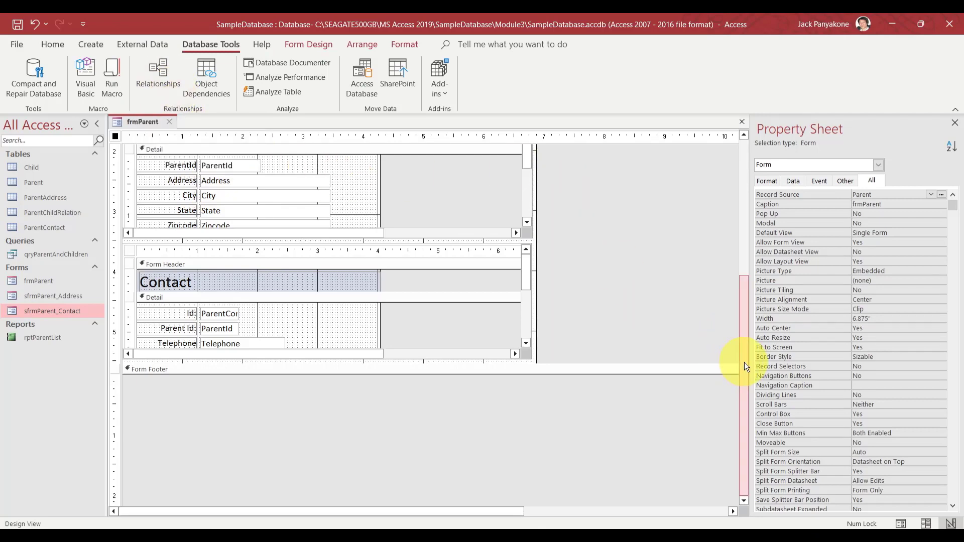
{"action": "left_click_drag", "start_coordinate": [743, 362], "coordinate": [682, 209]}
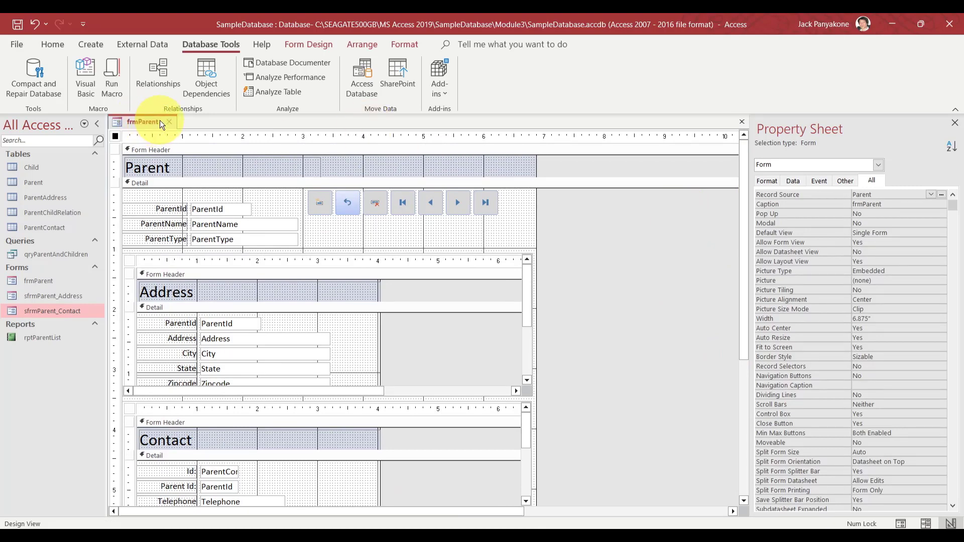
Close the frmParent design, reopen it in Form View, and select record 1's ParentId value
{"action": "key", "text": "ctrl+w"}
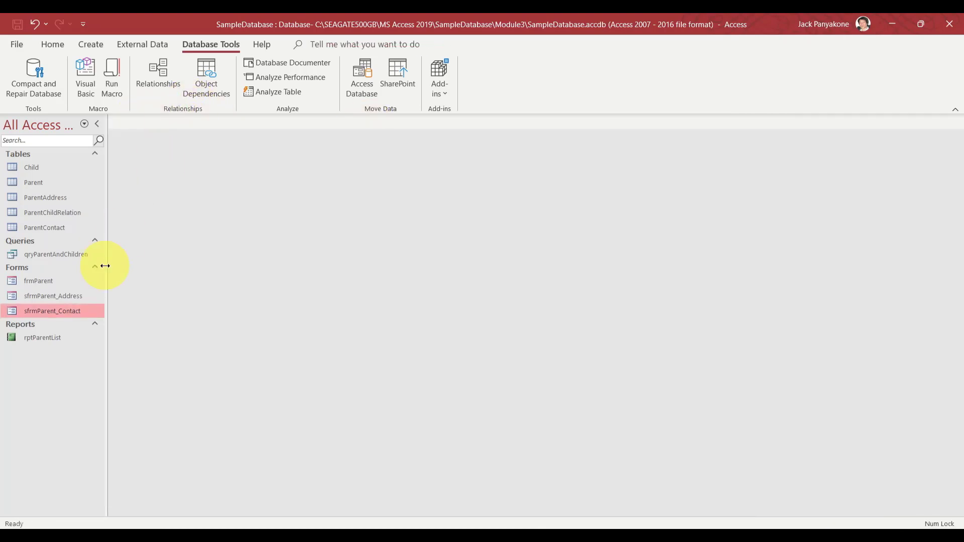
{"action": "double_click", "coordinate": [42, 282]}
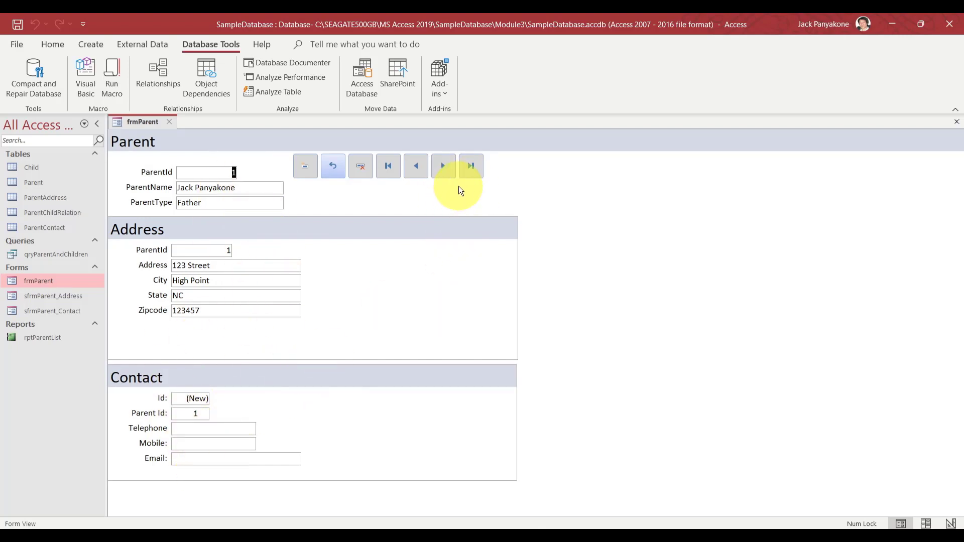
{"action": "double_click", "coordinate": [233, 172]}
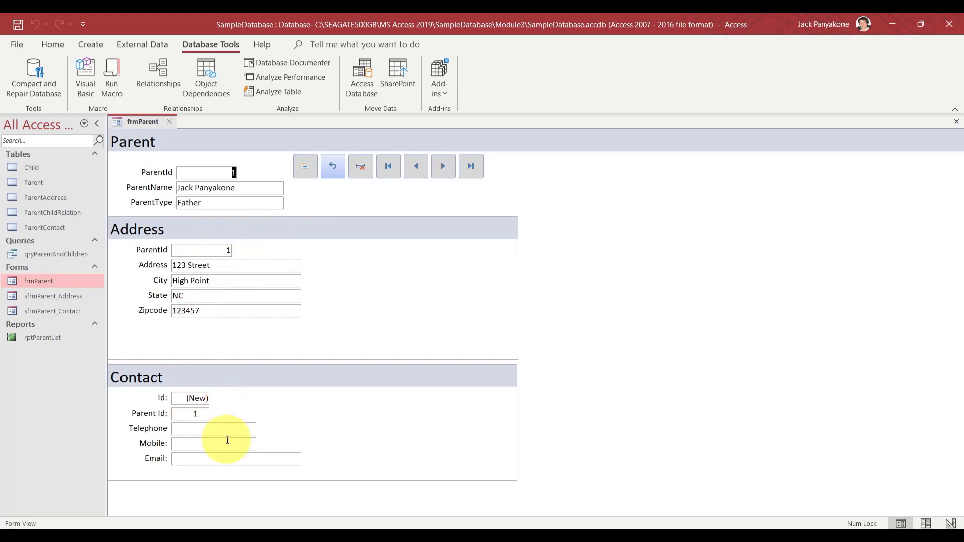
Advance three records to parent record 4, then bring up frmParent's view options
{"action": "left_click", "coordinate": [441, 169]}
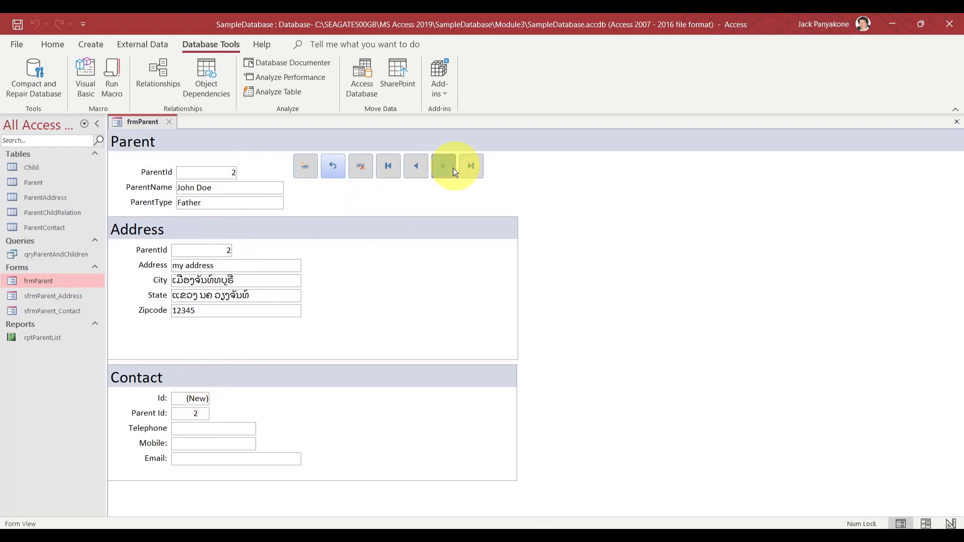
{"action": "left_click", "coordinate": [443, 166]}
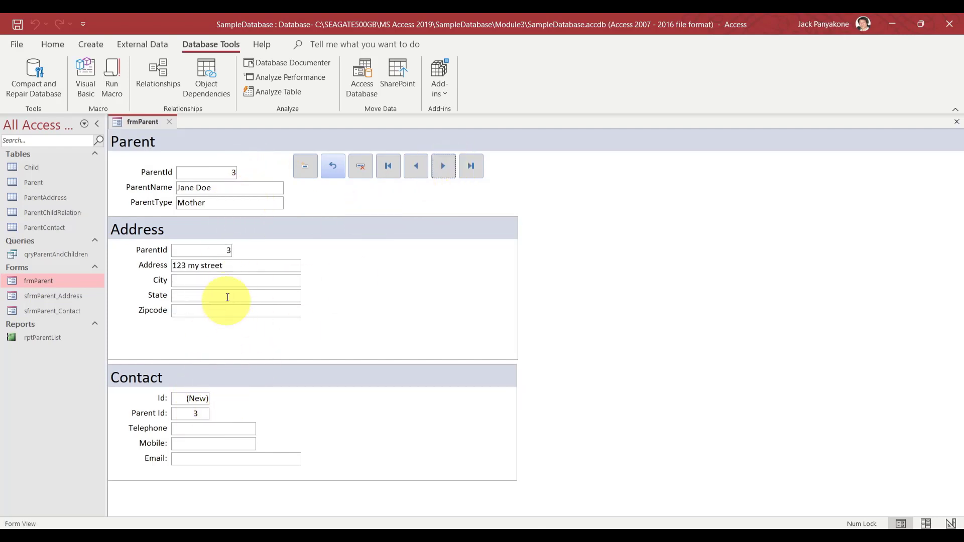
{"action": "left_click", "coordinate": [439, 175]}
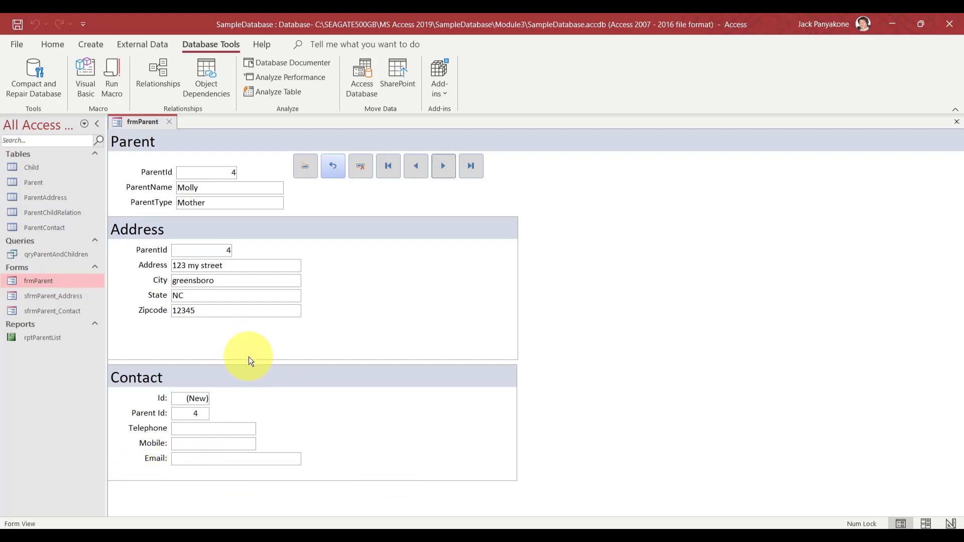
{"action": "right_click", "coordinate": [146, 123]}
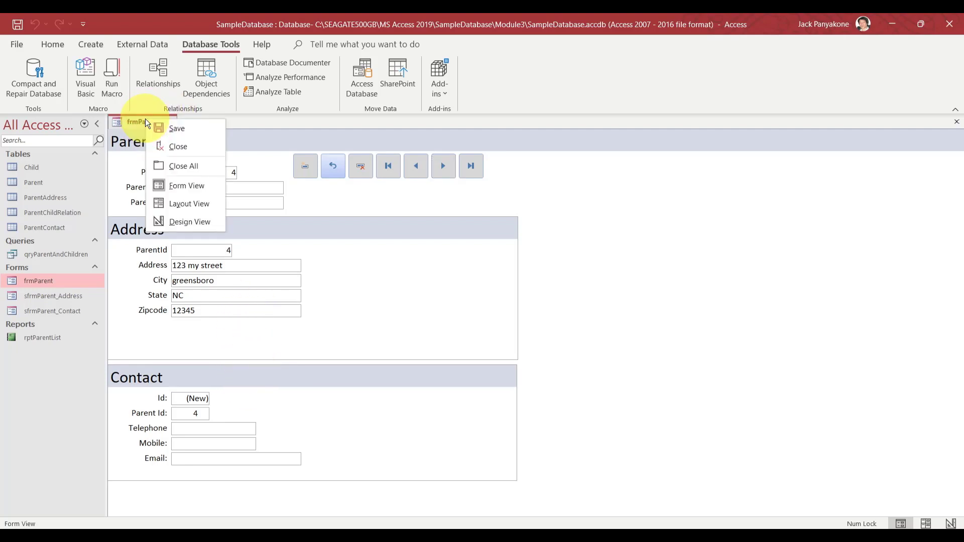
Reopen frmParent in Design View, shorten the Address subform, and nudge the Contact subform up
{"action": "left_click", "coordinate": [172, 216]}
{"action": "left_click", "coordinate": [588, 344]}
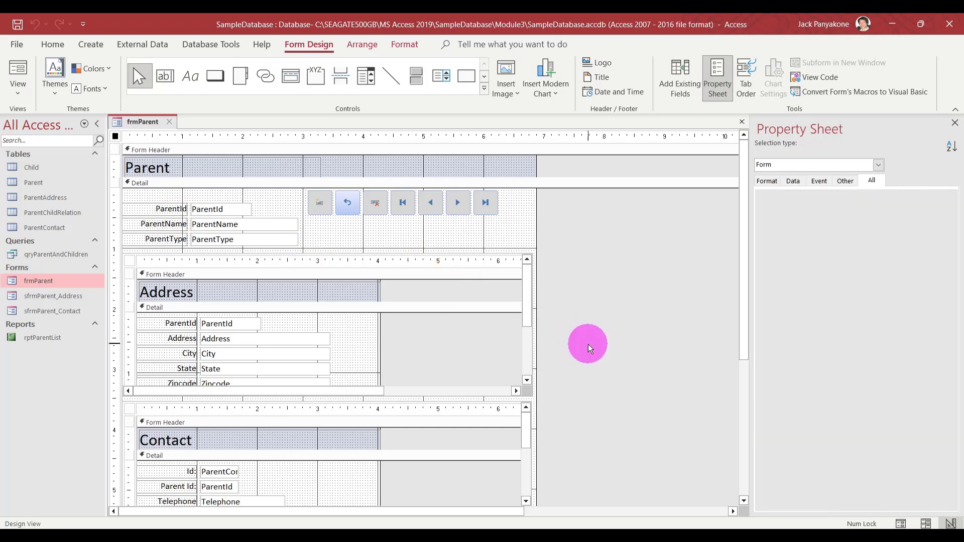
{"action": "left_click", "coordinate": [435, 354]}
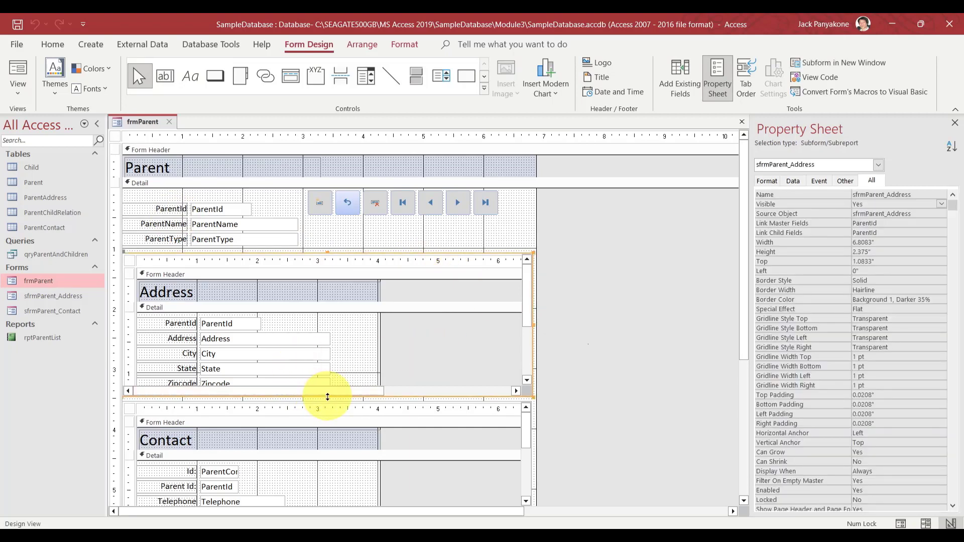
{"action": "left_click_drag", "start_coordinate": [327, 397], "coordinate": [325, 365]}
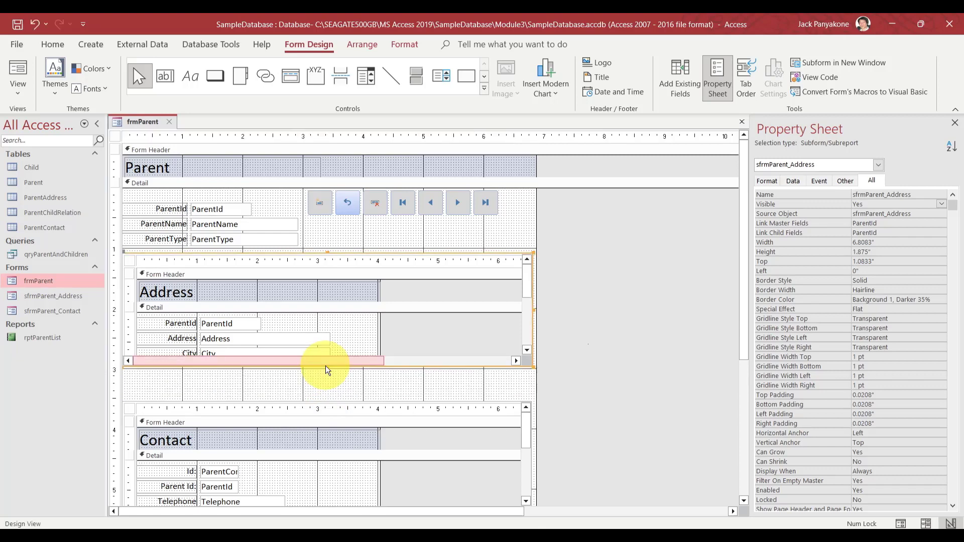
{"action": "left_click", "coordinate": [408, 436]}
{"action": "key", "text": "Up"}
{"action": "key", "text": "Up"}
{"action": "key", "text": "Up"}
{"action": "key", "text": "Up"}
{"action": "key", "text": "Up"}
{"action": "key", "text": "Up"}
{"action": "key", "text": "Up"}
{"action": "key", "text": "Up"}
{"action": "key", "text": "Up"}
{"action": "key", "text": "Up"}
{"action": "key", "text": "Up"}
{"action": "key", "text": "Up"}
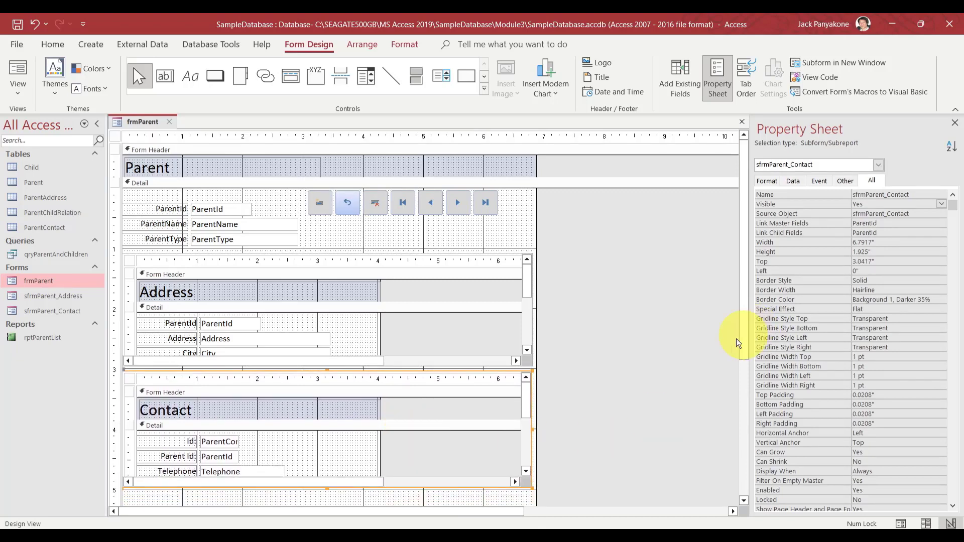
Make the Contact subform taller to reveal Mobile and Email, then close the frmParent design
{"action": "left_click_drag", "start_coordinate": [742, 339], "coordinate": [740, 420]}
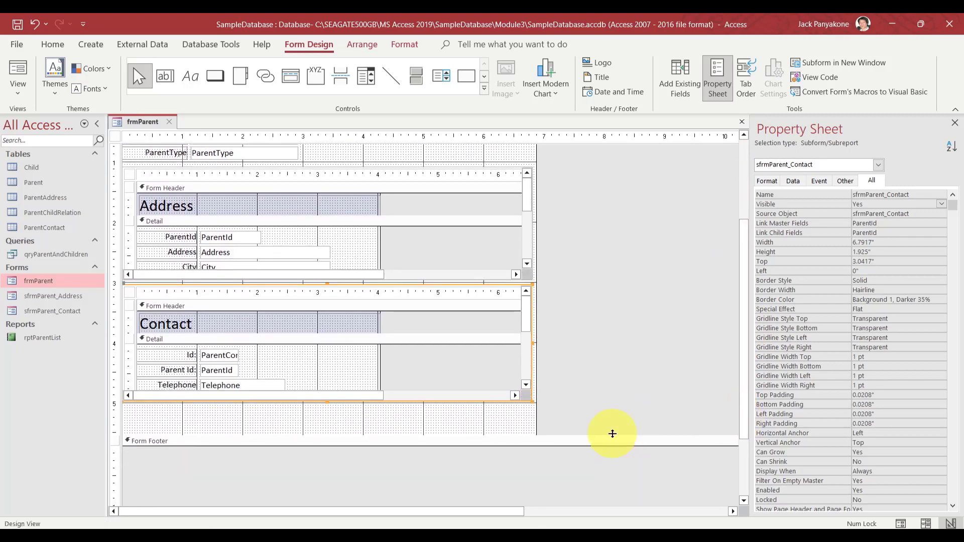
{"action": "left_click_drag", "start_coordinate": [594, 432], "coordinate": [591, 403]}
{"action": "left_click", "coordinate": [598, 376]}
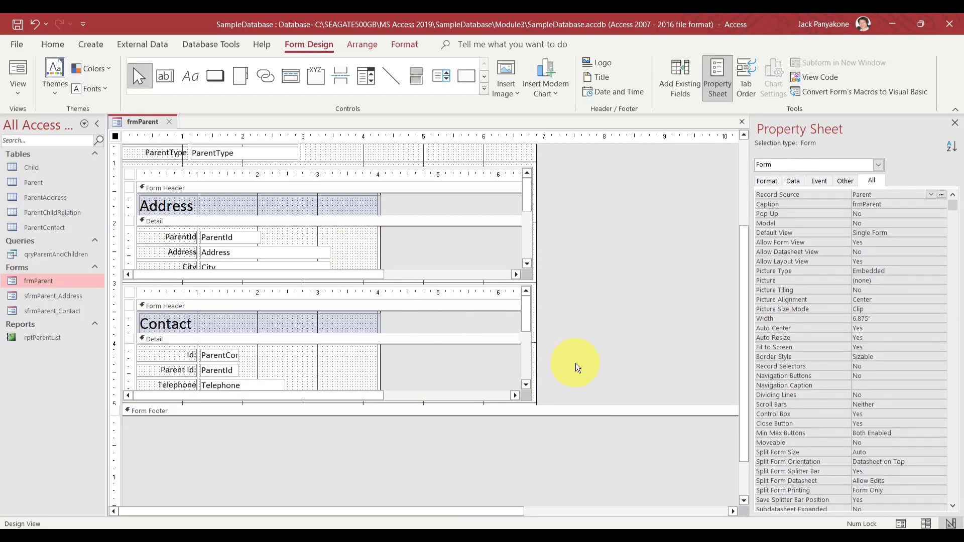
{"action": "key", "text": "ctrl+z"}
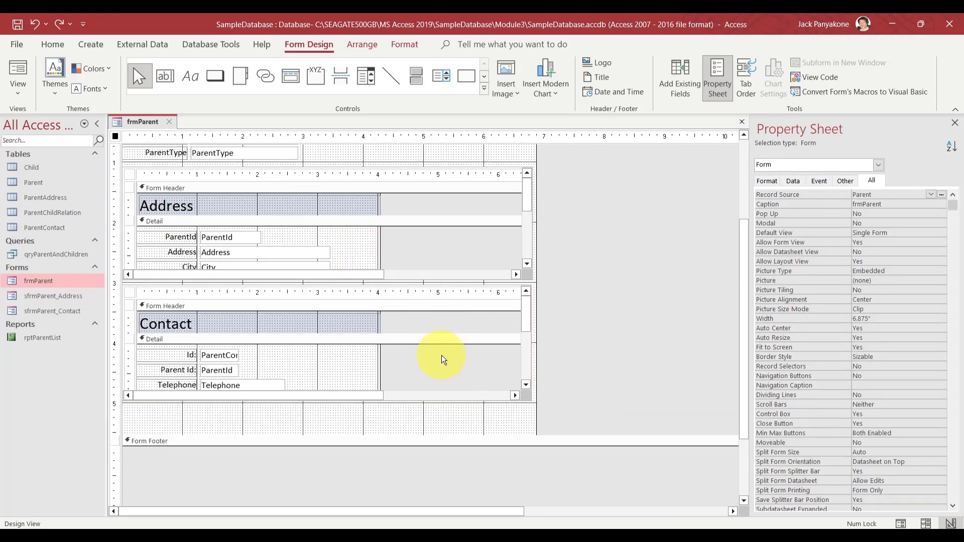
{"action": "left_click_drag", "start_coordinate": [583, 377], "coordinate": [480, 371]}
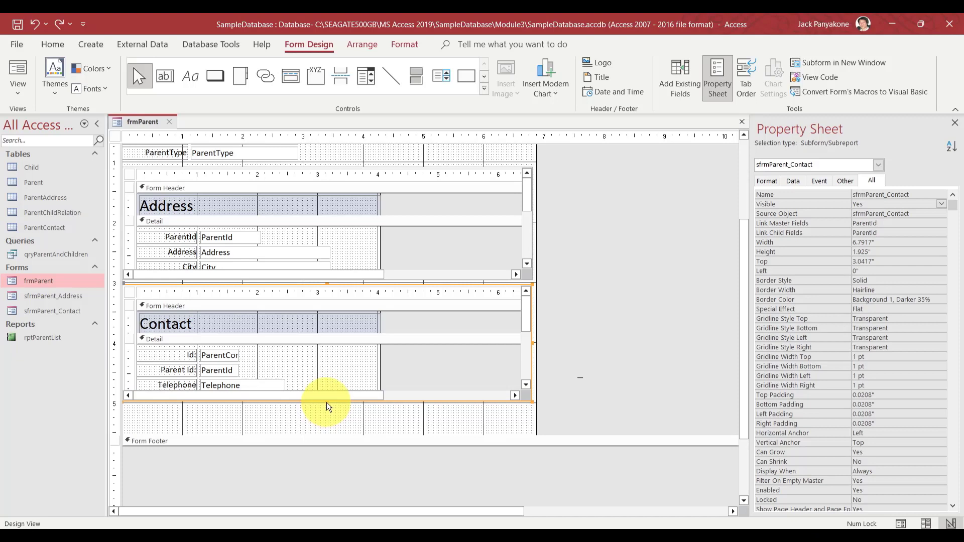
{"action": "left_click_drag", "start_coordinate": [326, 402], "coordinate": [326, 429]}
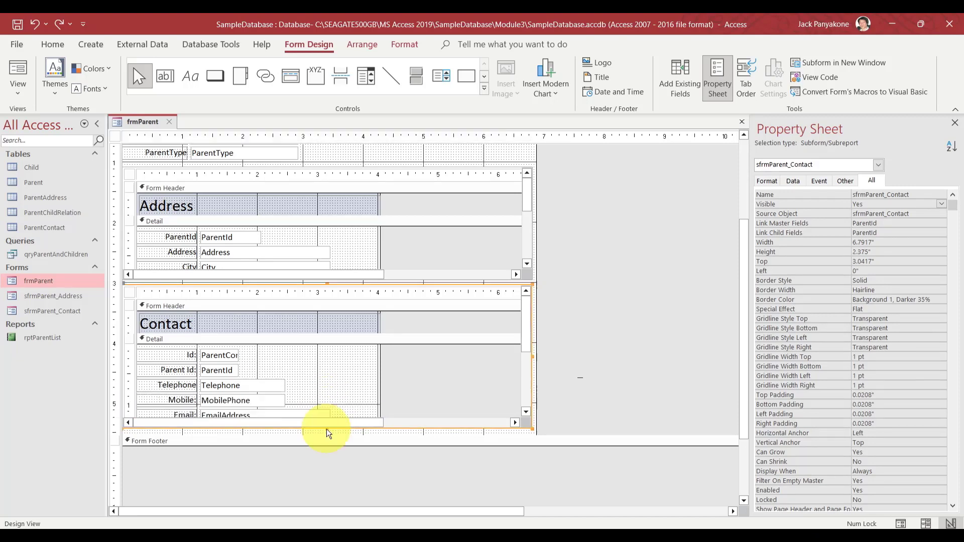
{"action": "left_click", "coordinate": [618, 380]}
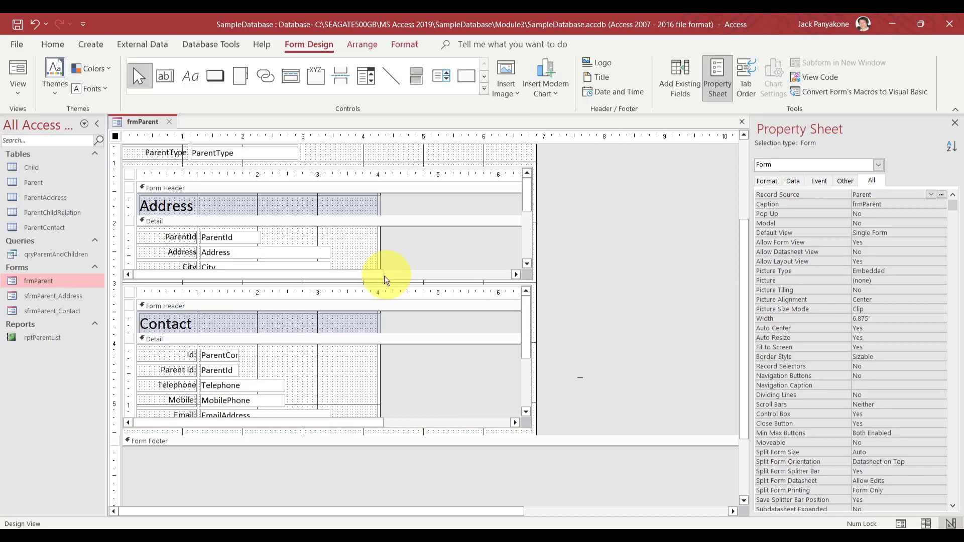
{"action": "left_click", "coordinate": [173, 122]}
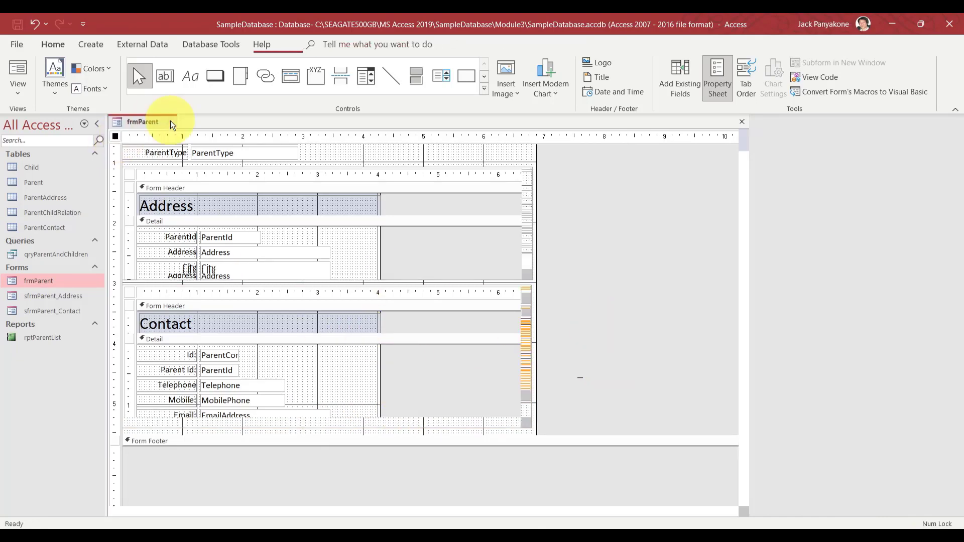
Open sfrmParent_Contact in Design View
{"action": "left_click", "coordinate": [56, 313]}
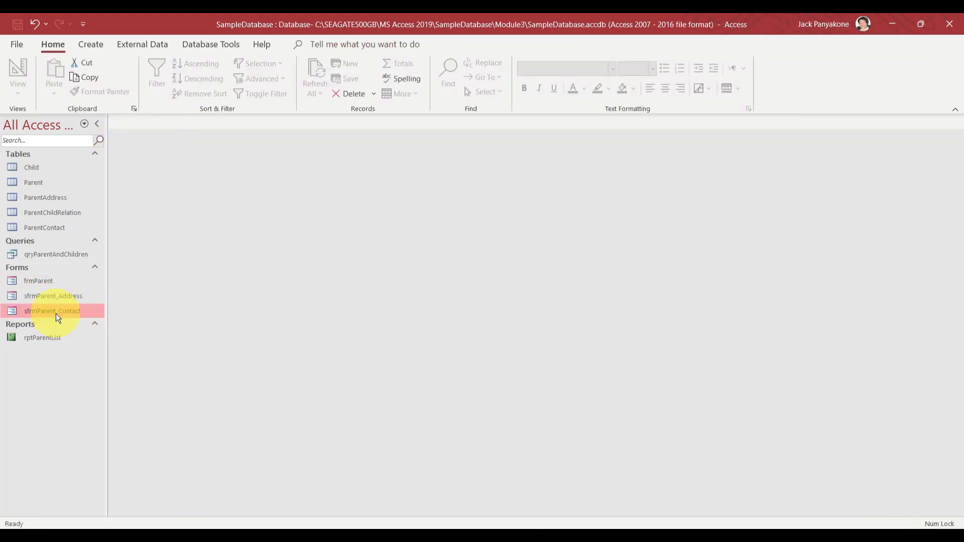
{"action": "right_click", "coordinate": [56, 313]}
{"action": "left_click", "coordinate": [104, 359]}
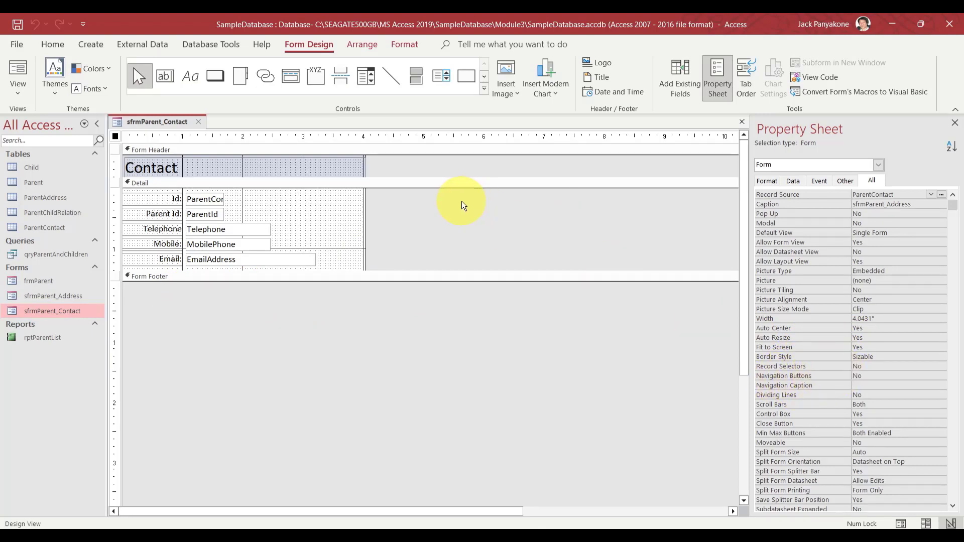
Add a Go To Previous Record picture button named cmdPreviousRecord in the Detail section
{"action": "left_click", "coordinate": [215, 80]}
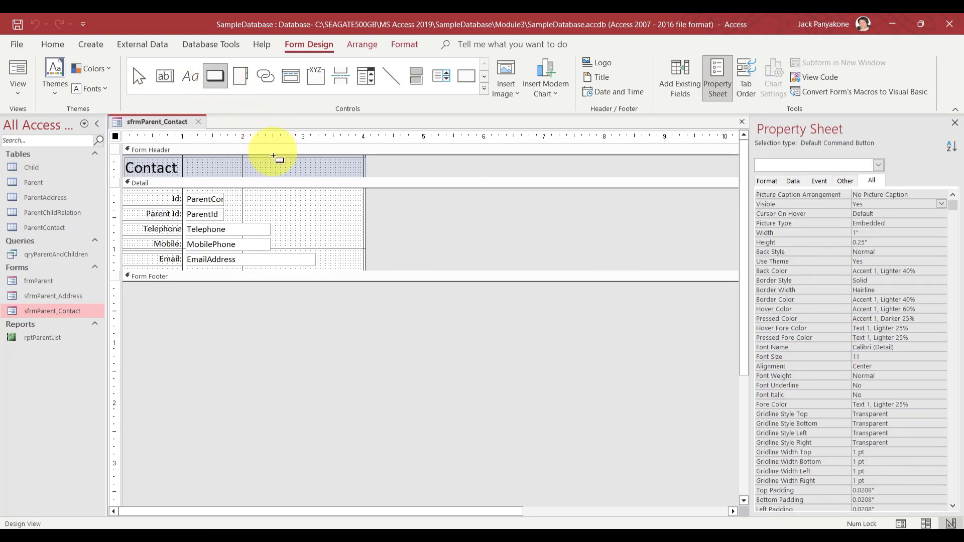
{"action": "left_click_drag", "start_coordinate": [280, 191], "coordinate": [303, 206]}
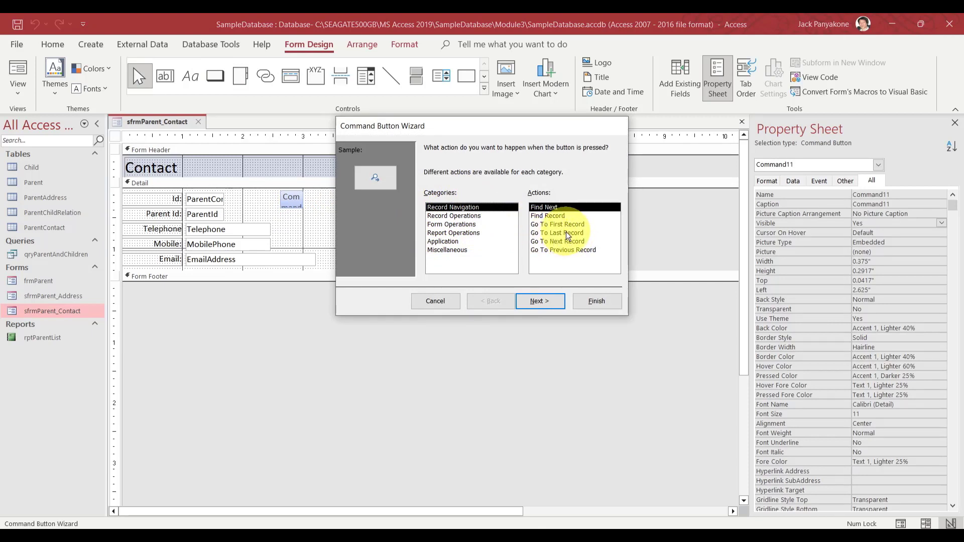
{"action": "left_click", "coordinate": [561, 250]}
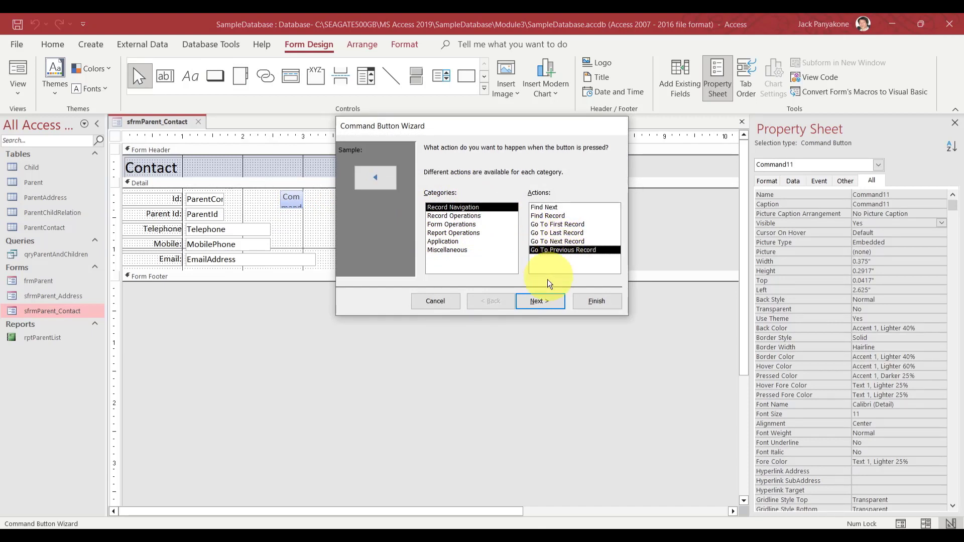
{"action": "left_click", "coordinate": [545, 300]}
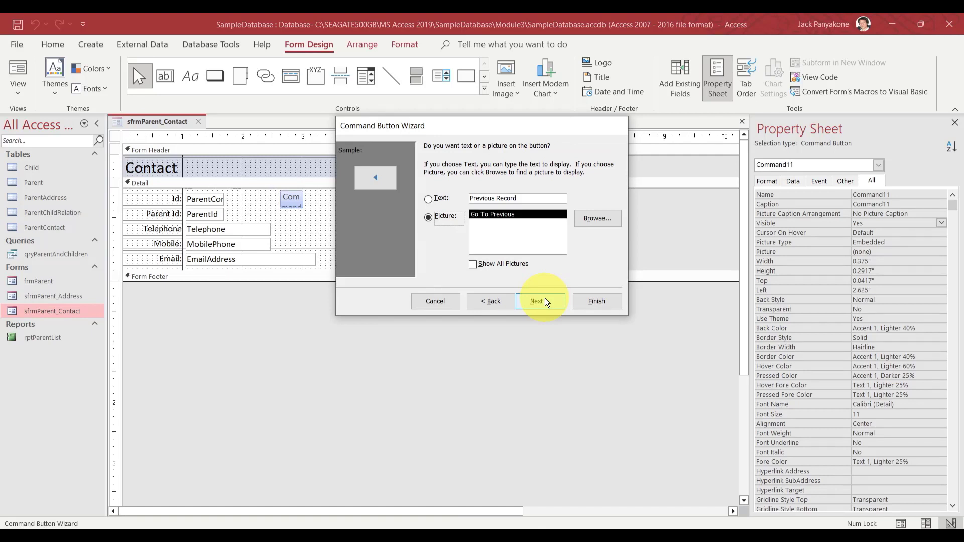
{"action": "left_click", "coordinate": [544, 300]}
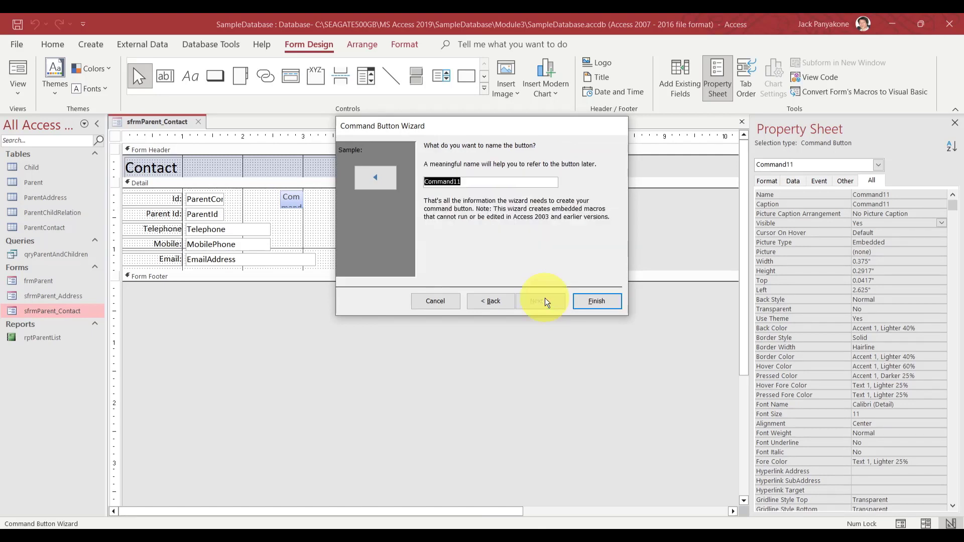
{"action": "type", "text": "cmdPreviousRecord"}
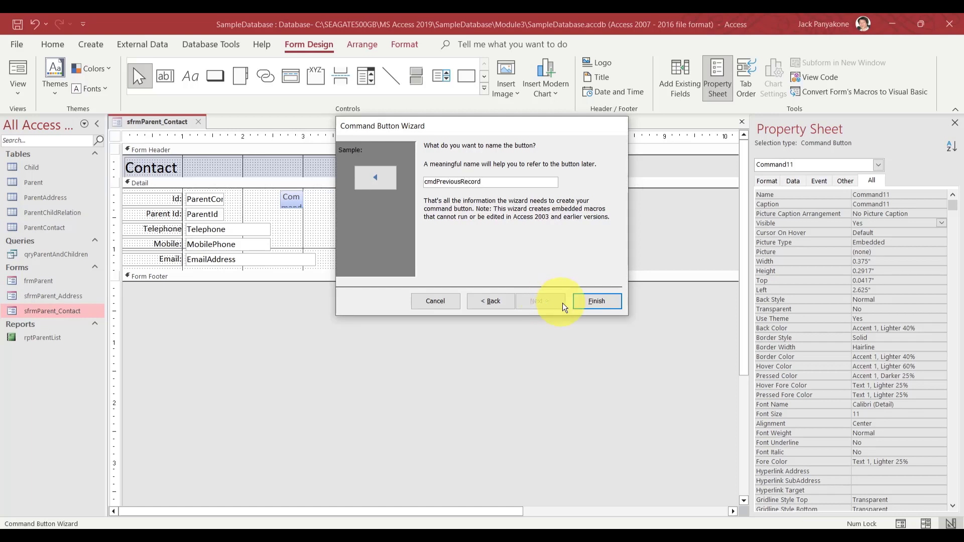
{"action": "left_click", "coordinate": [589, 302]}
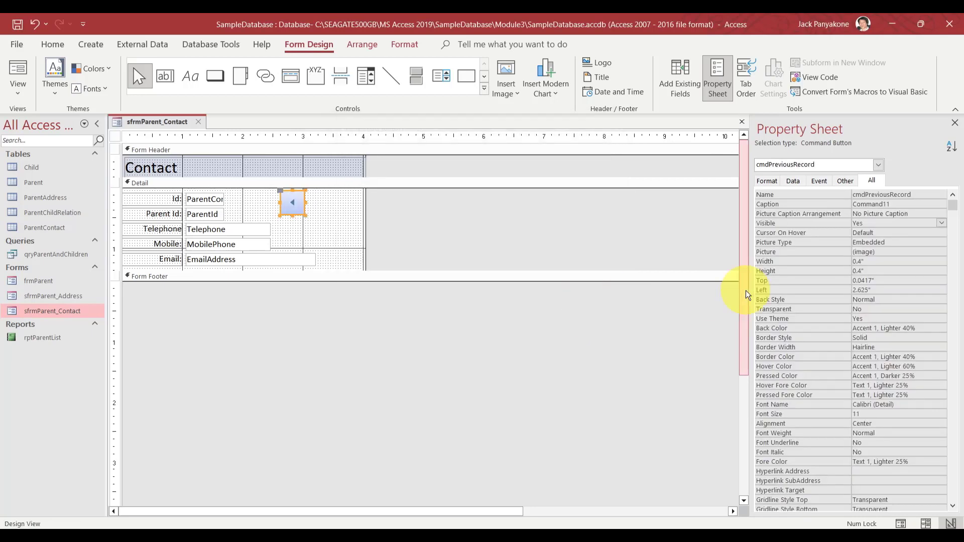
{"action": "left_click", "coordinate": [217, 73]}
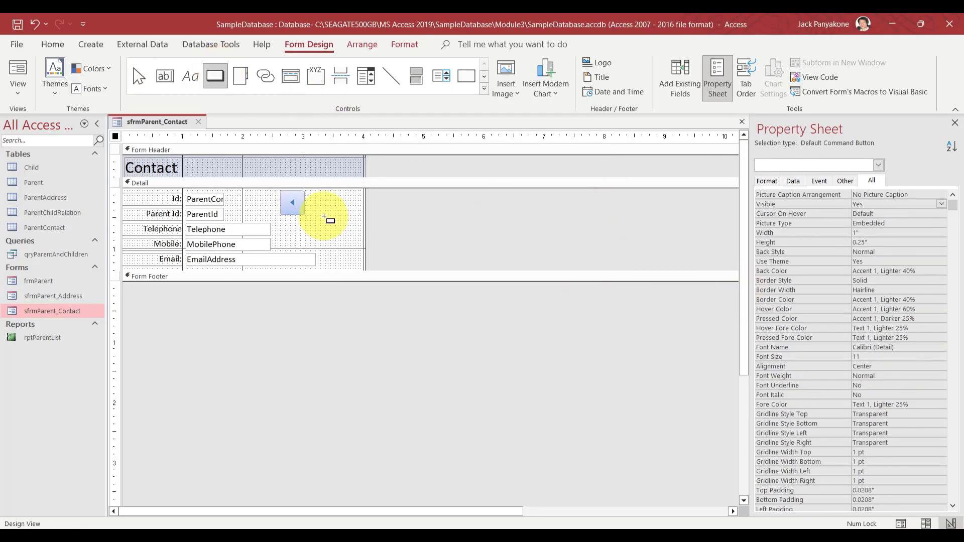
Draw a Go To Next Record picture button named cmdNextRecord beside cmdPreviousRecord, nudged slightly right
{"action": "left_click", "coordinate": [310, 196]}
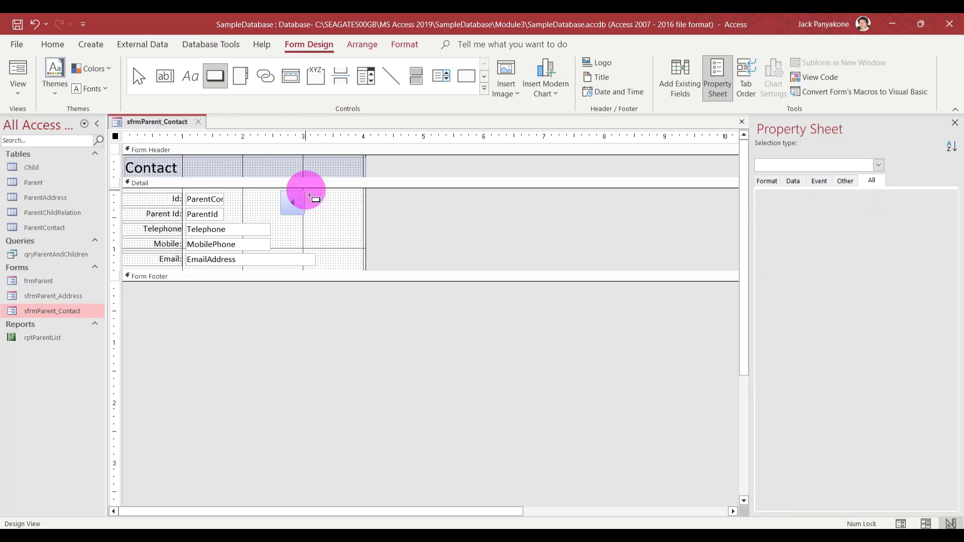
{"action": "left_click_drag", "start_coordinate": [310, 196], "coordinate": [329, 215]}
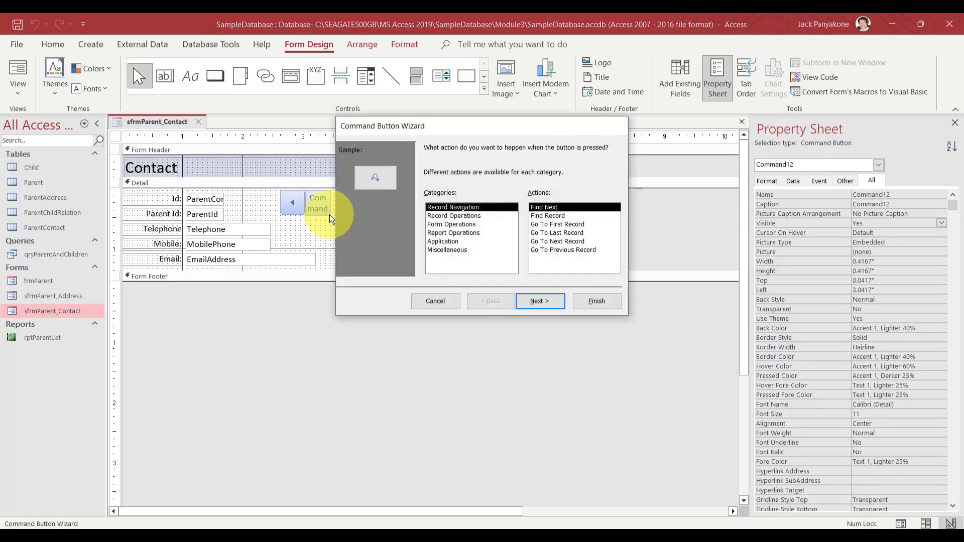
{"action": "left_click", "coordinate": [560, 242]}
{"action": "left_click", "coordinate": [547, 302]}
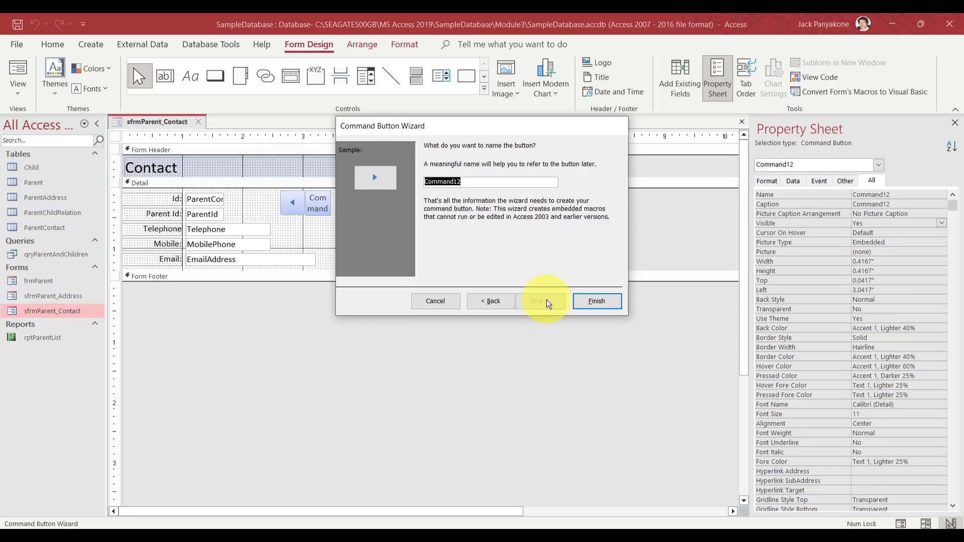
{"action": "type", "text": "cmdNext"}
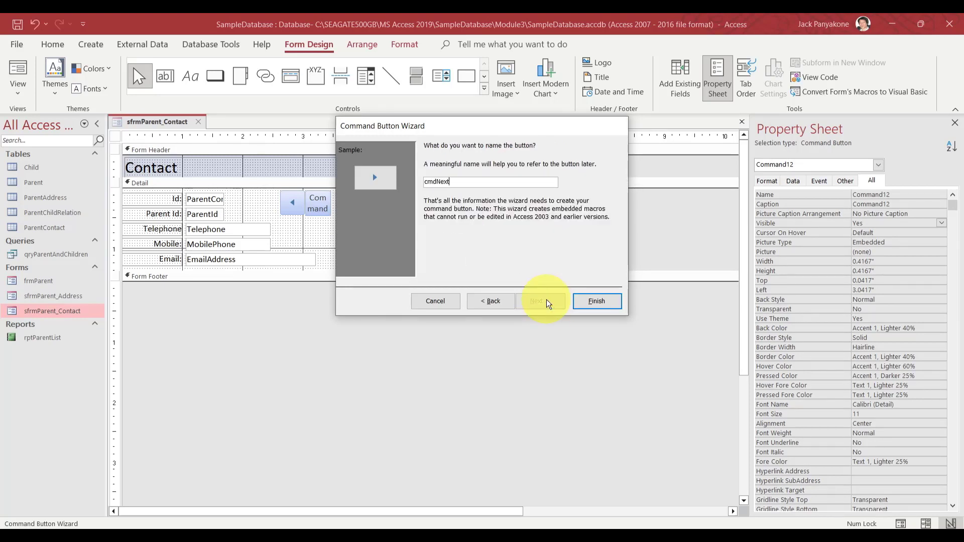
{"action": "type", "text": "Record"}
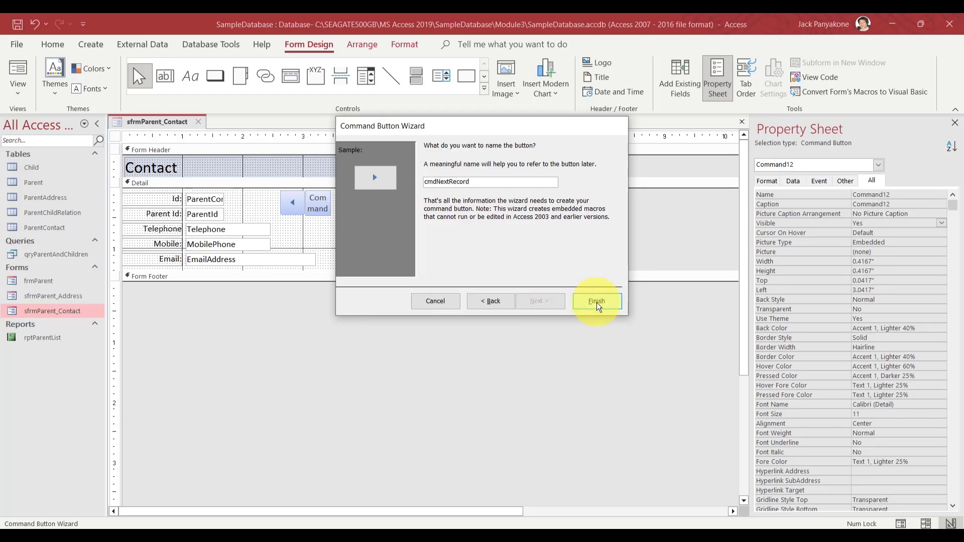
{"action": "left_click", "coordinate": [597, 302]}
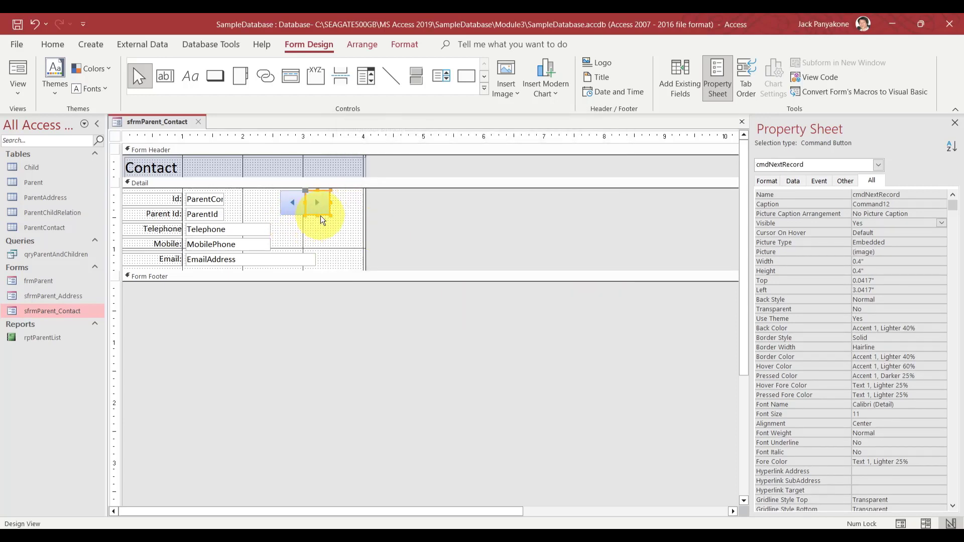
{"action": "left_click_drag", "start_coordinate": [321, 219], "coordinate": [324, 216]}
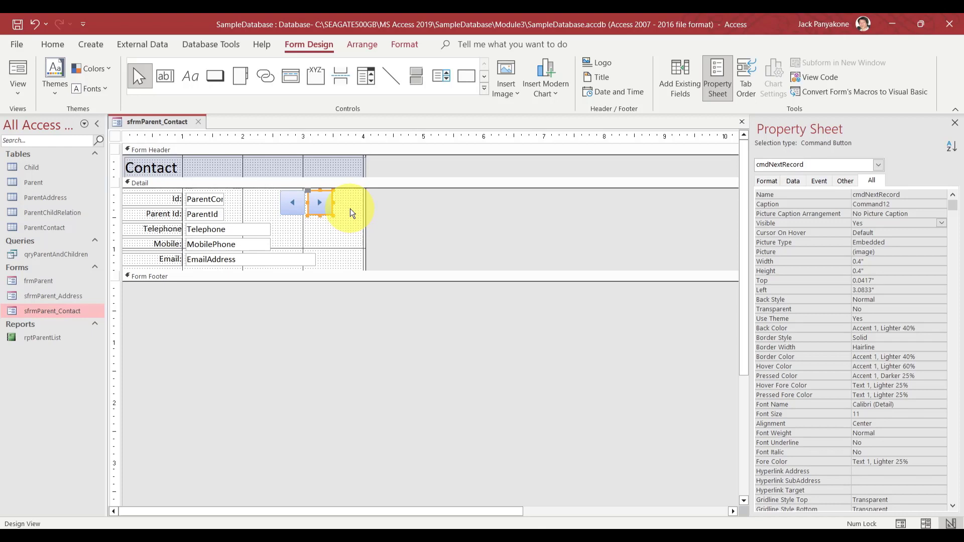
Add a Record Operations > Add New Record picture button named cmdAddNew
{"action": "left_click", "coordinate": [215, 79]}
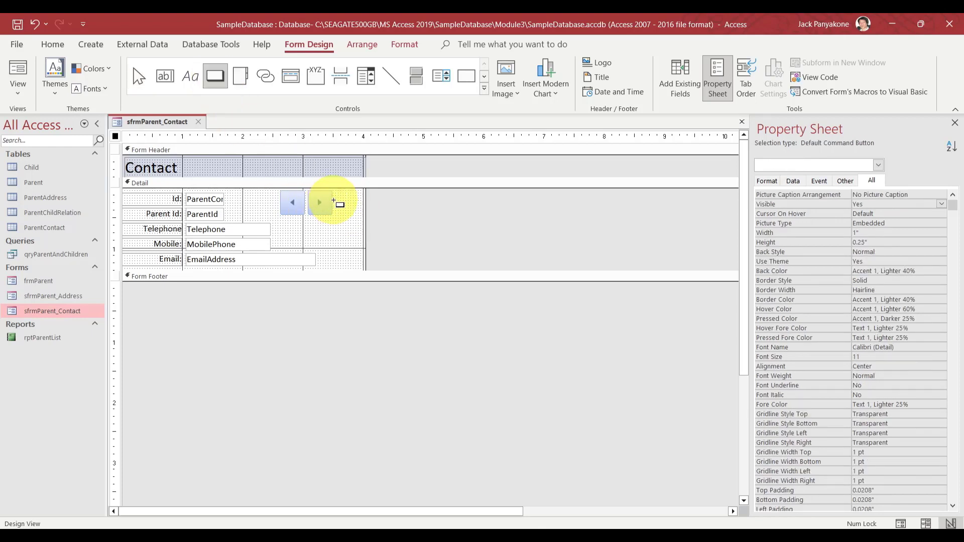
{"action": "left_click_drag", "start_coordinate": [335, 191], "coordinate": [361, 213]}
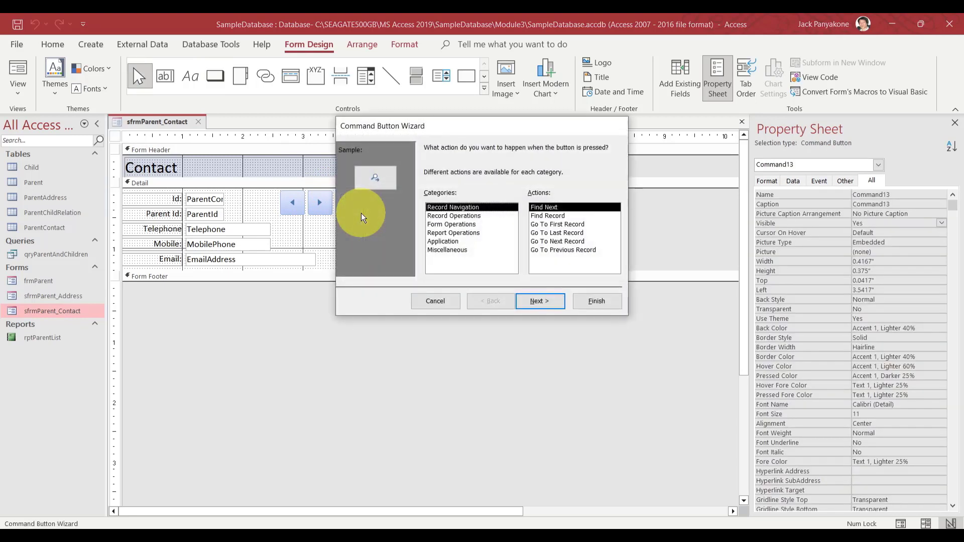
{"action": "left_click", "coordinate": [451, 216]}
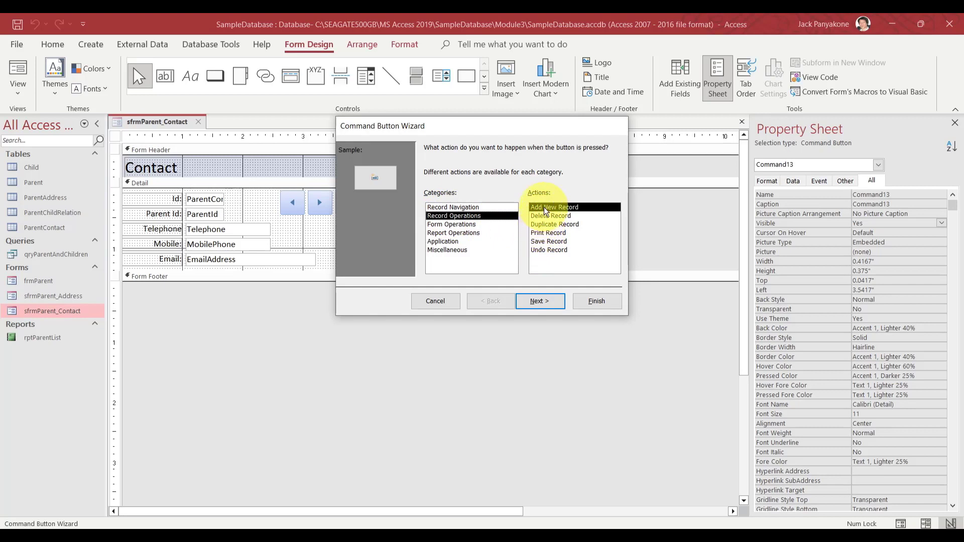
{"action": "left_click", "coordinate": [538, 301]}
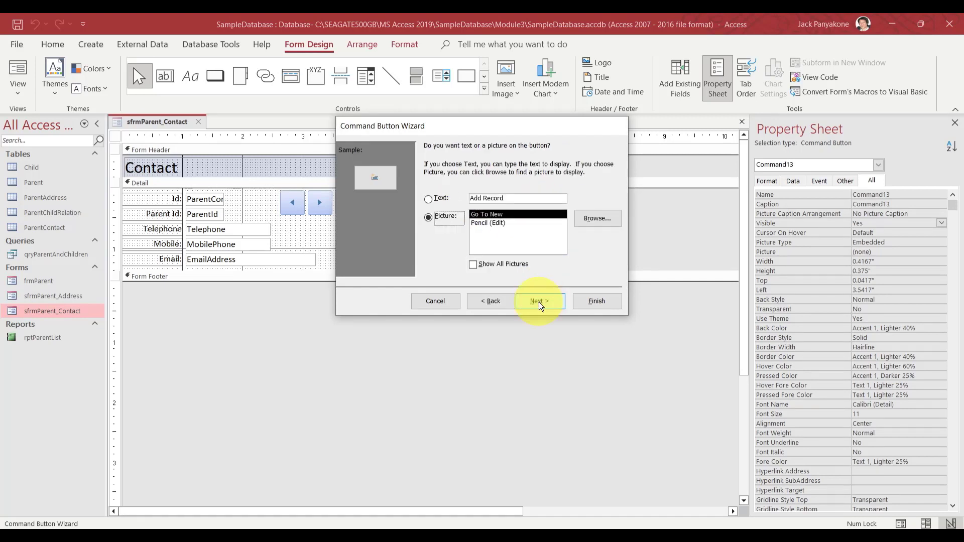
{"action": "left_click", "coordinate": [538, 301]}
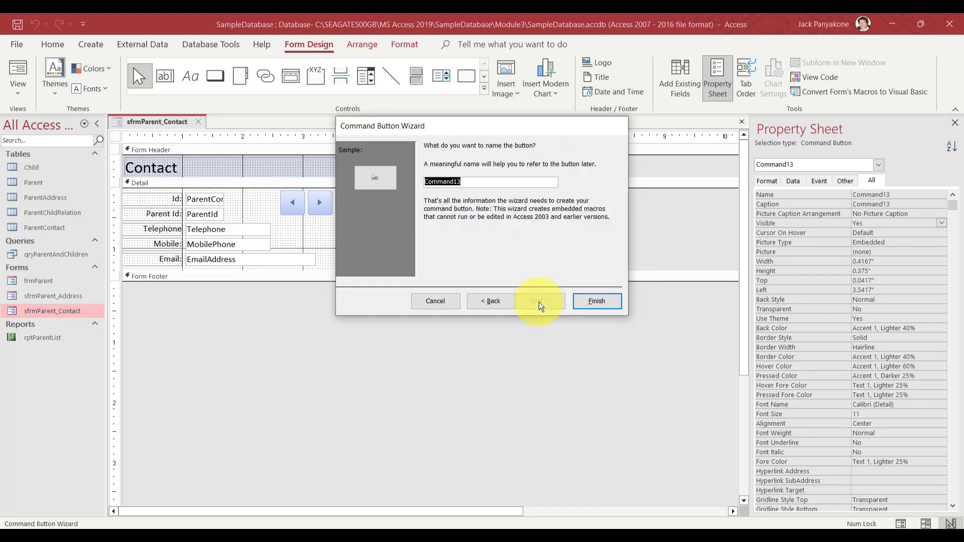
{"action": "type", "text": "cmdAddNew"}
{"action": "left_click", "coordinate": [596, 301]}
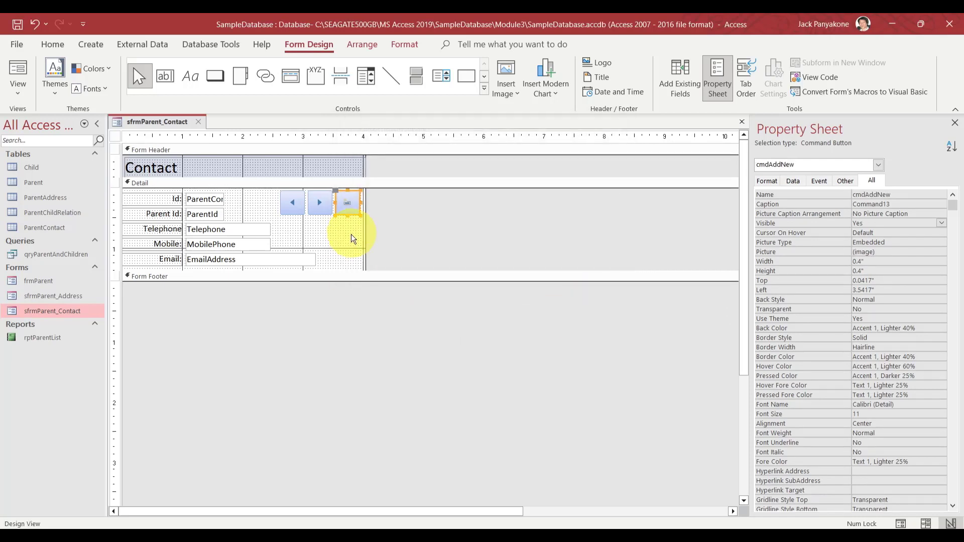
Move cmdAddNew left of the arrow buttons and shift the three-button row right
{"action": "mouse_move", "coordinate": [352, 215]}
{"action": "left_mouse_down"}
{"action": "mouse_move", "coordinate": [269, 216]}
{"action": "mouse_move", "coordinate": [291, 207]}
{"action": "mouse_move", "coordinate": [274, 205]}
{"action": "left_mouse_up"}
{"action": "key", "text": "Right"}
{"action": "key", "text": "Right"}
{"action": "key", "text": "Right"}
{"action": "key", "text": "Right"}
{"action": "key", "text": "Right"}
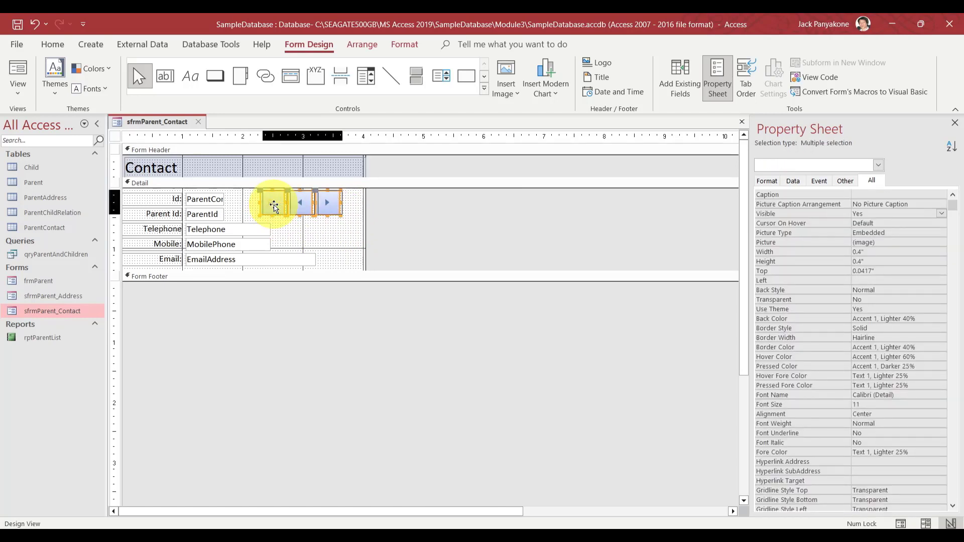
{"action": "key", "text": "Right"}
{"action": "key", "text": "Right"}
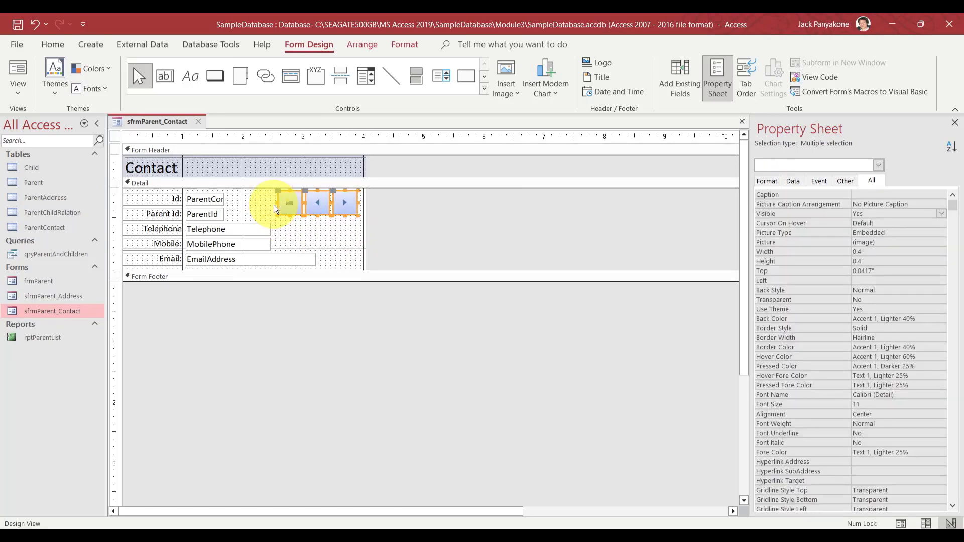
{"action": "left_click", "coordinate": [421, 226]}
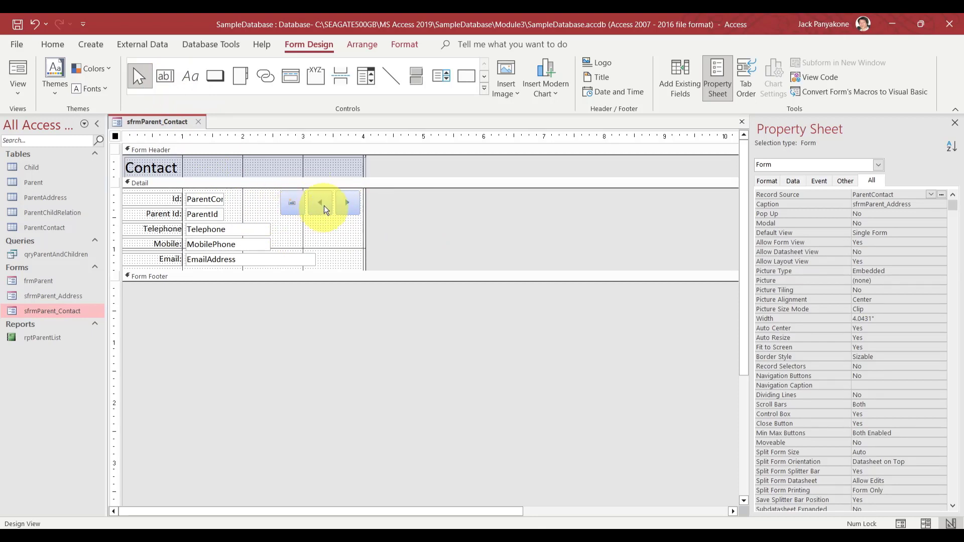
Close sfrmParent_Contact's design and open frmParent in Design View
{"action": "left_click", "coordinate": [198, 122]}
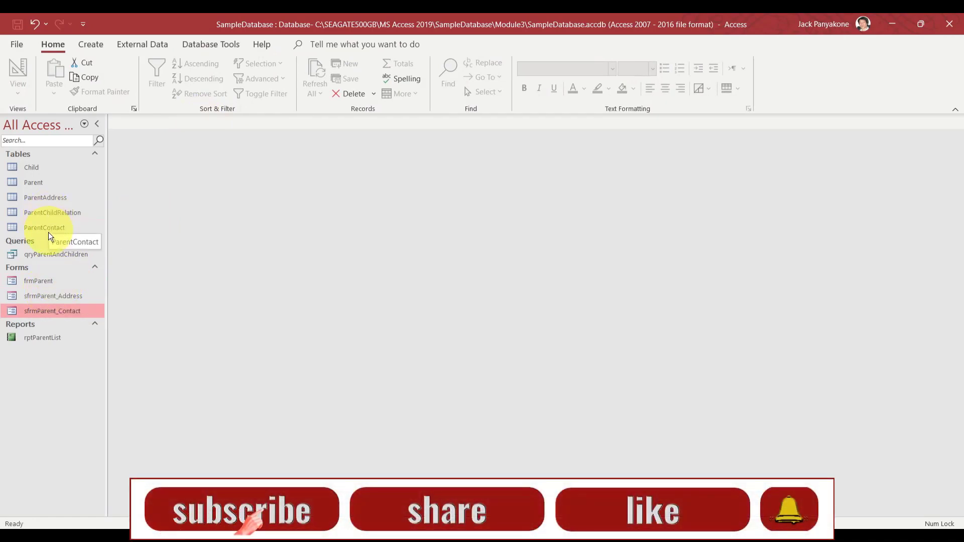
{"action": "left_click", "coordinate": [42, 280]}
{"action": "right_click", "coordinate": [42, 280]}
{"action": "left_click", "coordinate": [71, 324]}
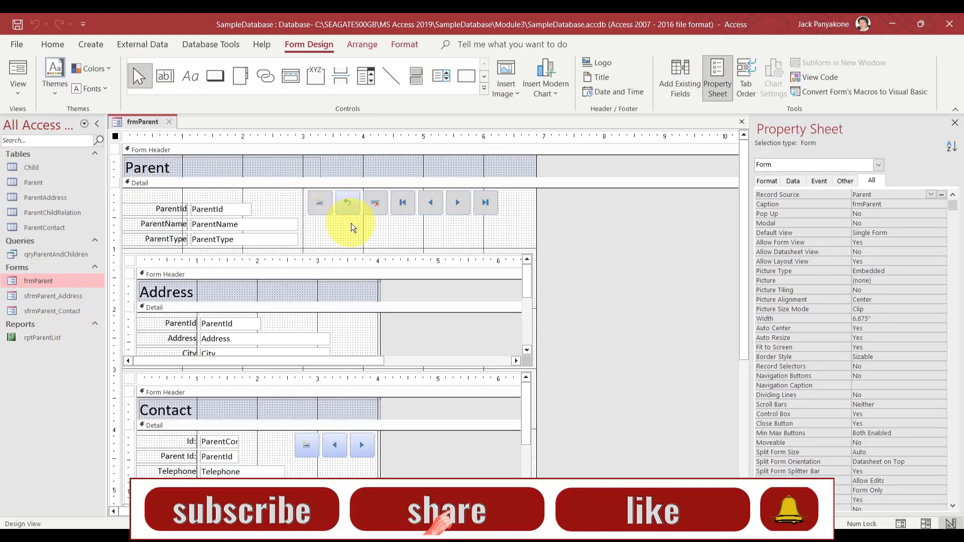
Inspect the cmdAddNew button's Back Color, then close the frmParent design
{"action": "left_click", "coordinate": [324, 201]}
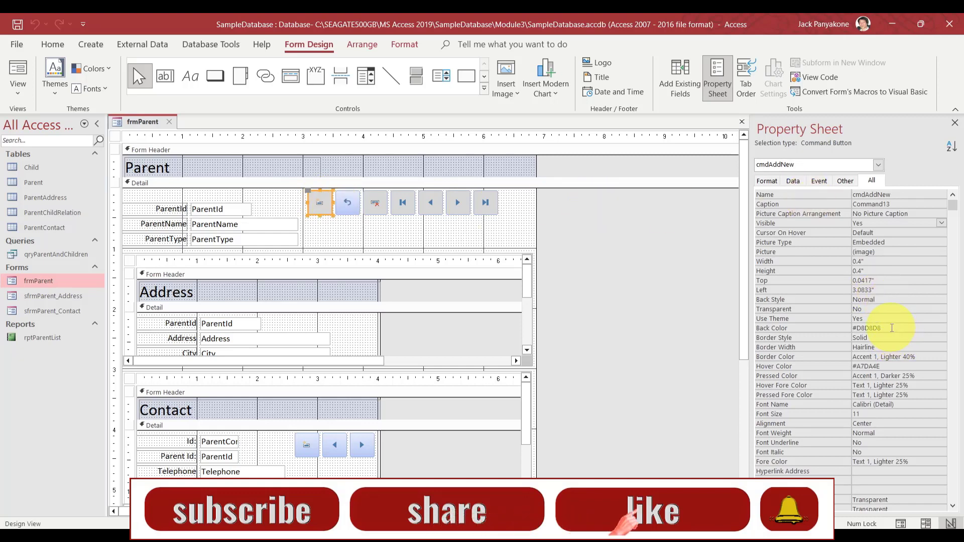
{"action": "left_click", "coordinate": [843, 324]}
{"action": "key", "text": "ctrl+c"}
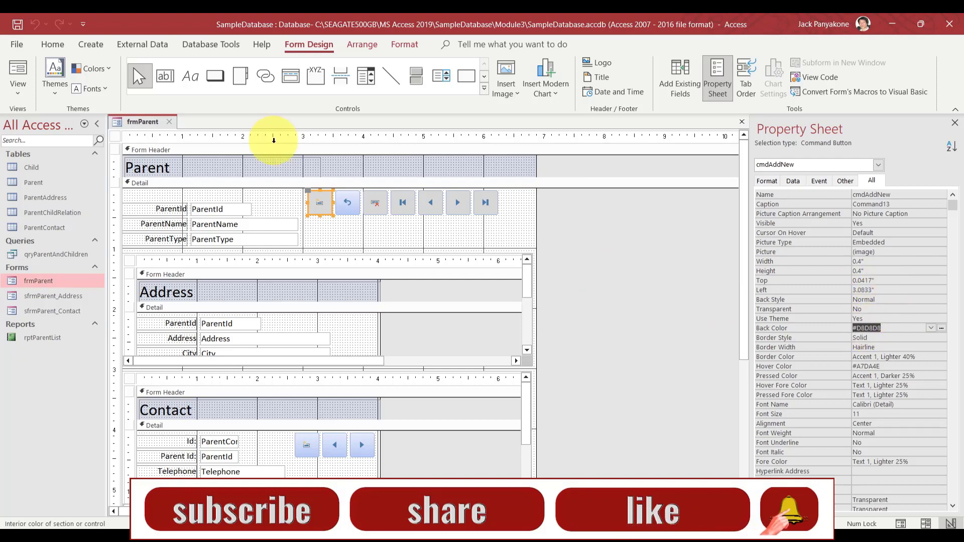
{"action": "left_click", "coordinate": [172, 122]}
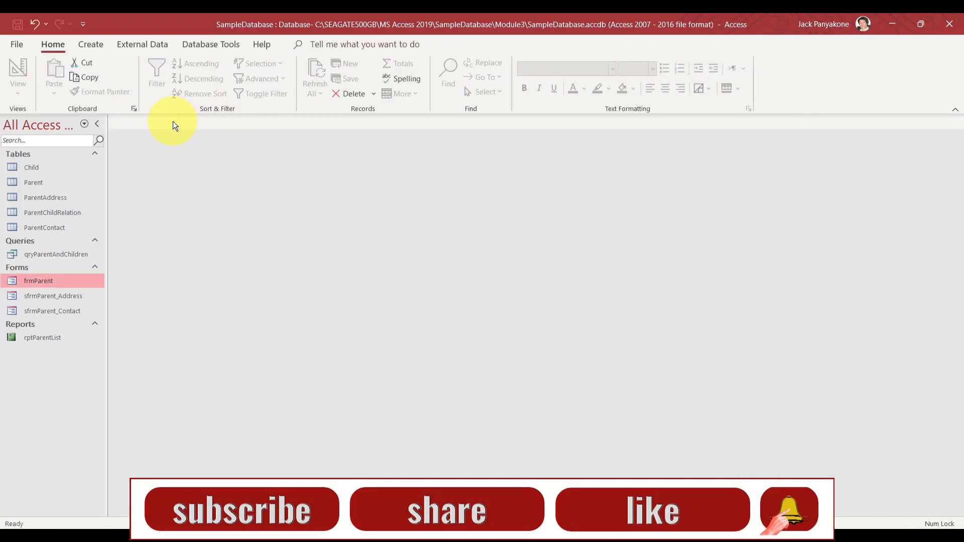
{"action": "right_click", "coordinate": [55, 279]}
Reopen frmParent's design and give the Contact subform's three navigation buttons Back Color #D8D8D8
{"action": "left_click", "coordinate": [87, 327]}
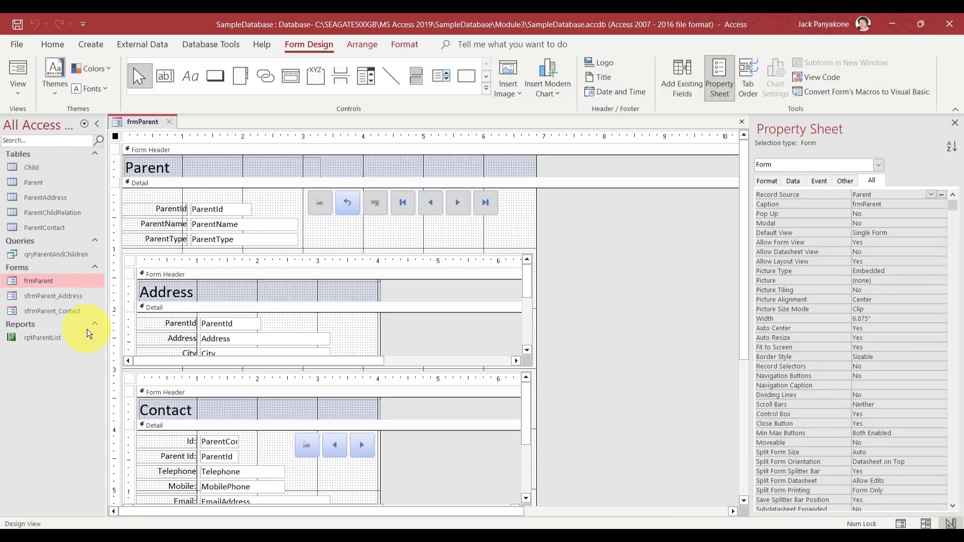
{"action": "left_click", "coordinate": [393, 459]}
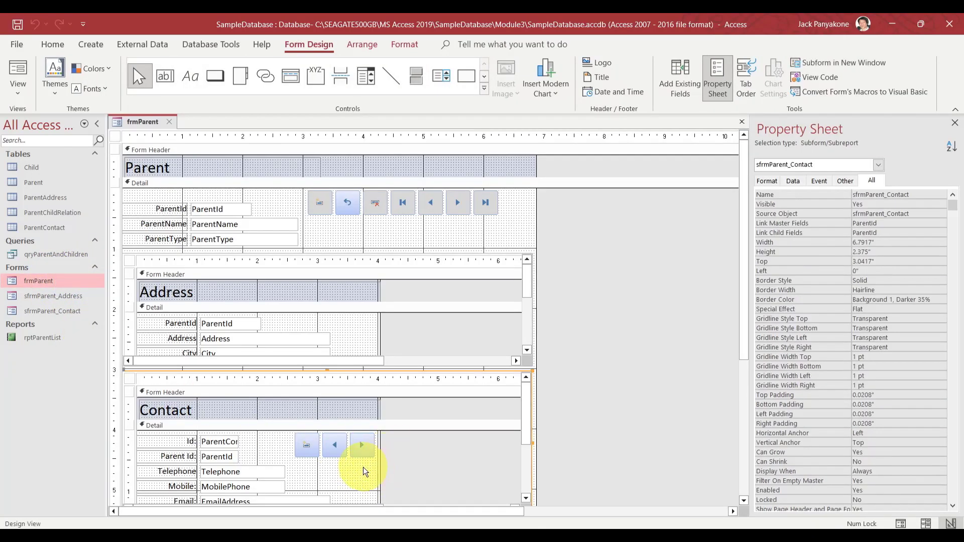
{"action": "left_click_drag", "start_coordinate": [366, 464], "coordinate": [305, 444]}
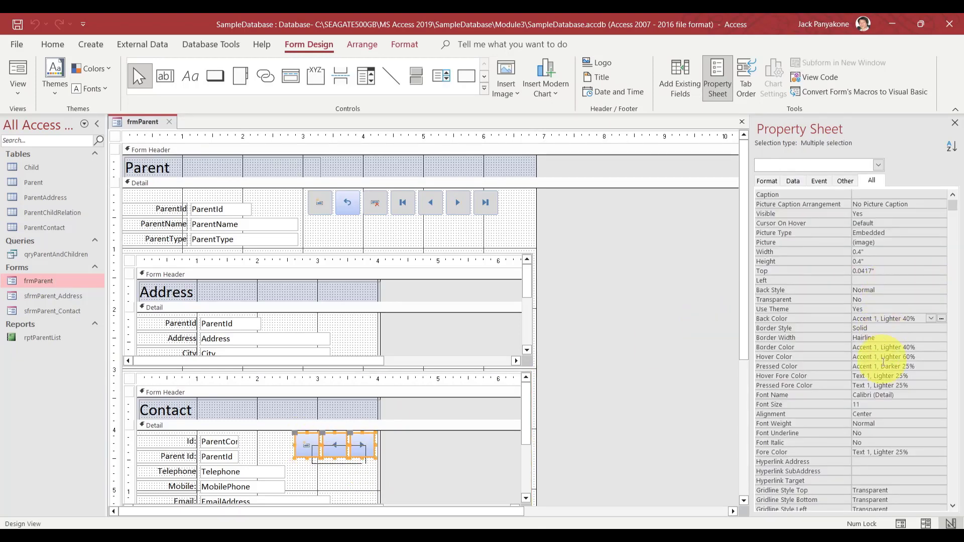
{"action": "left_click", "coordinate": [900, 326]}
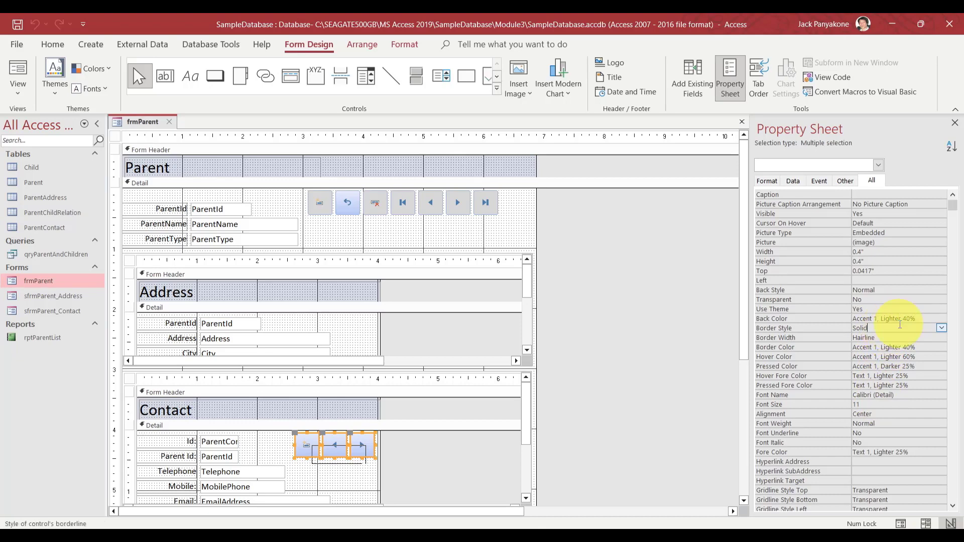
{"action": "key", "text": "Up"}
{"action": "key", "text": "ctrl+v"}
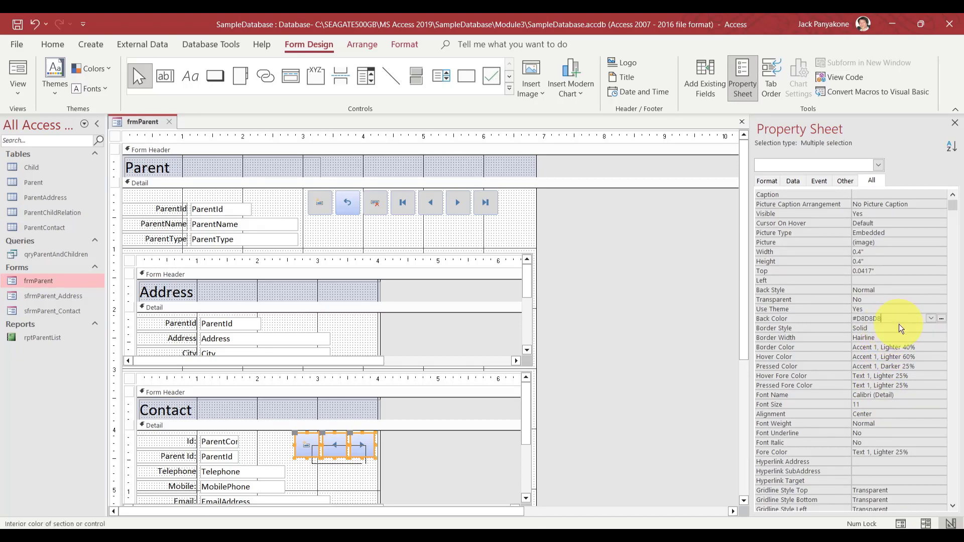
{"action": "key", "text": "Return"}
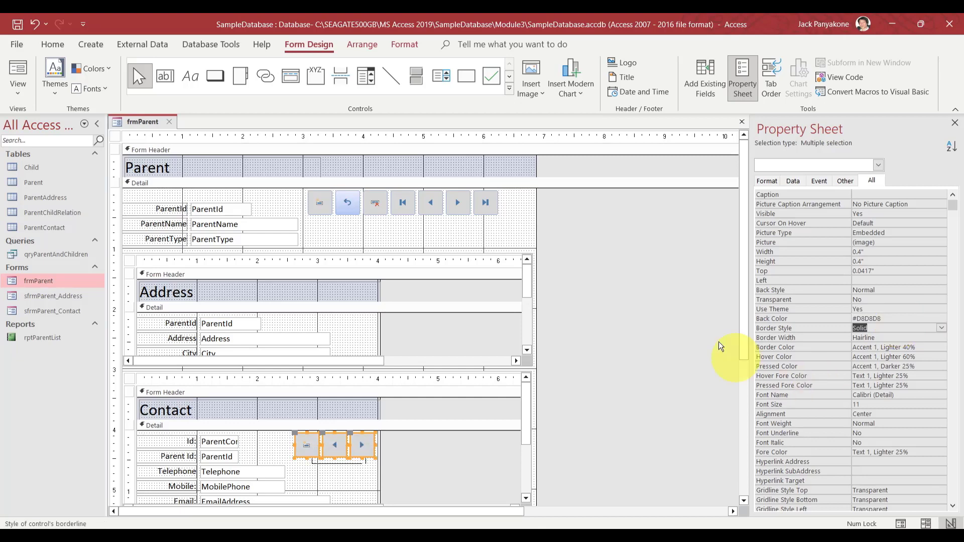
{"action": "left_click", "coordinate": [624, 297]}
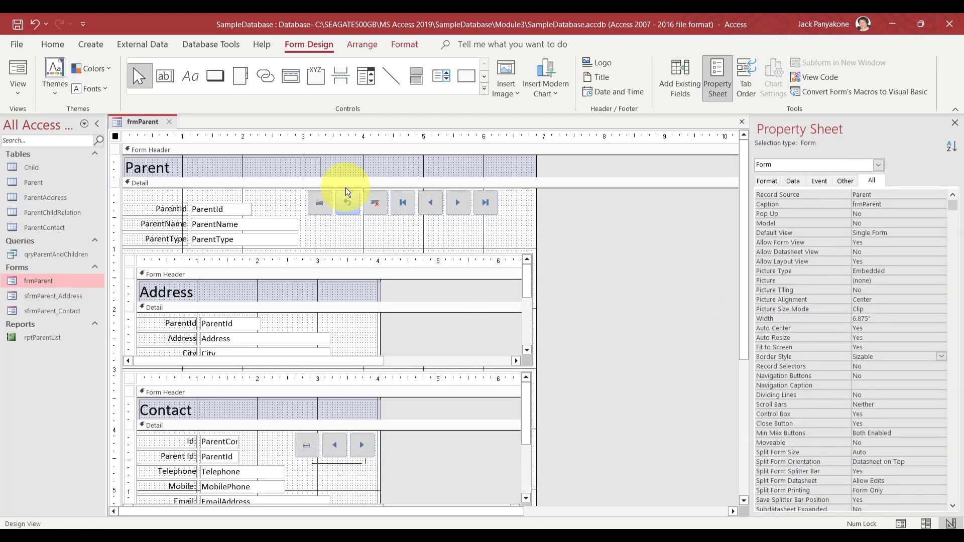
Check the main form's add-new hover colour, then set the subform cmdAddNew Hover Color to #A7DA4E
{"action": "left_click", "coordinate": [323, 200]}
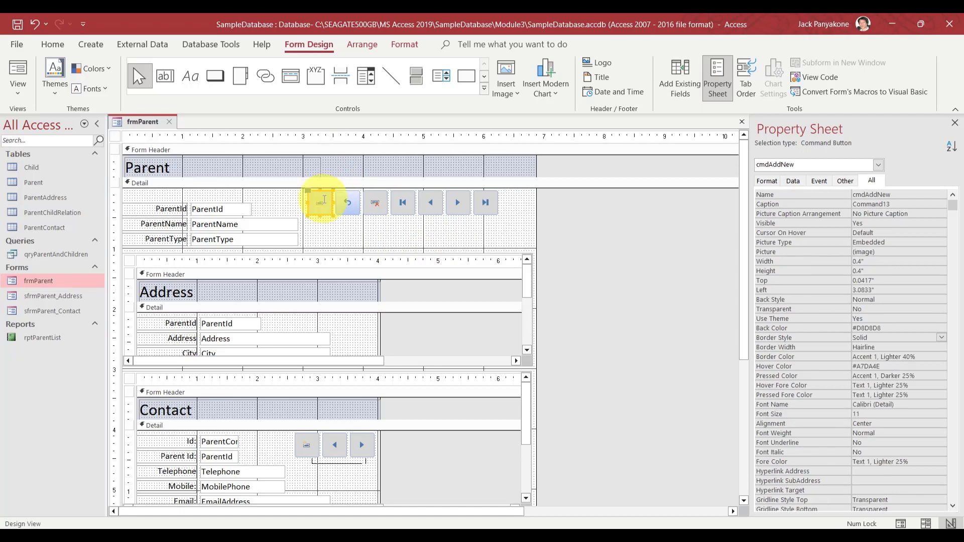
{"action": "left_click", "coordinate": [883, 367]}
{"action": "key", "text": "ctrl+c"}
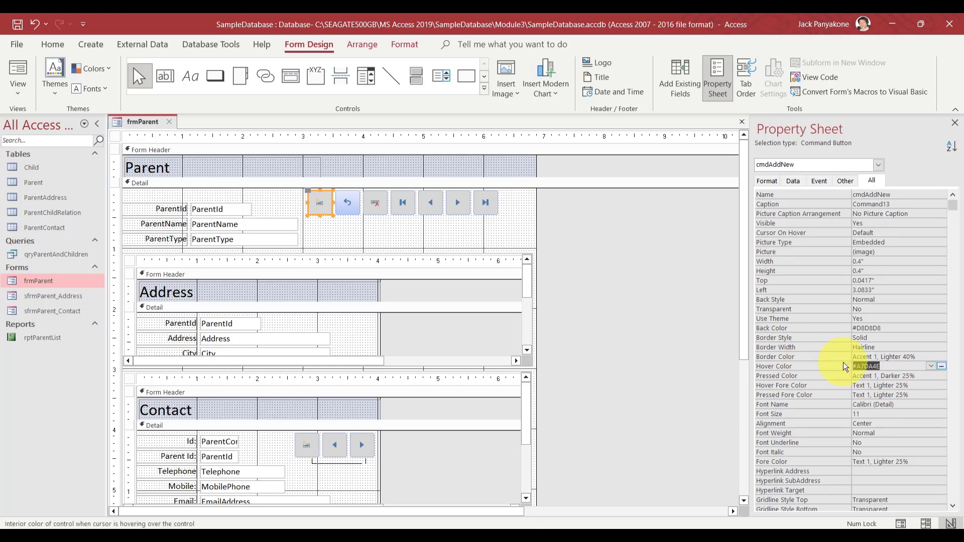
{"action": "left_click", "coordinate": [609, 442]}
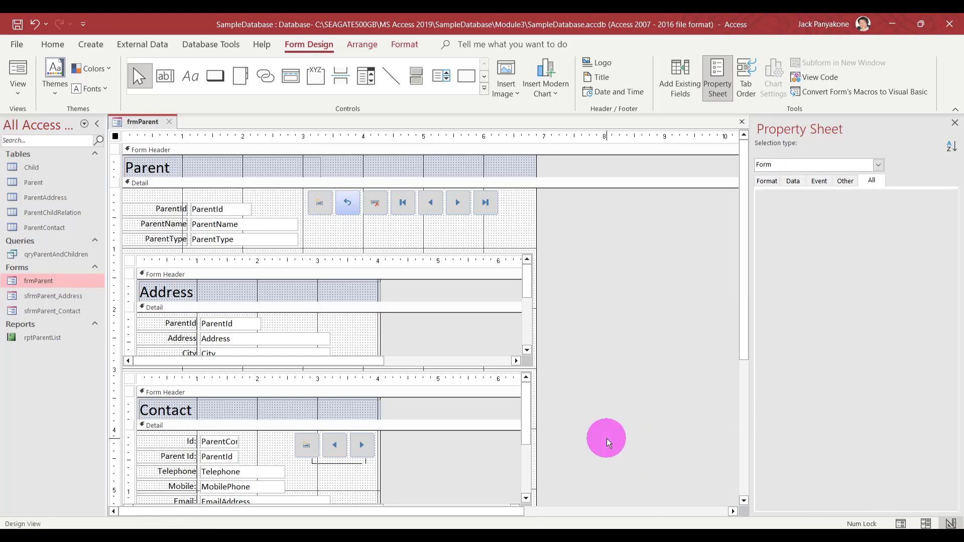
{"action": "left_click", "coordinate": [315, 458]}
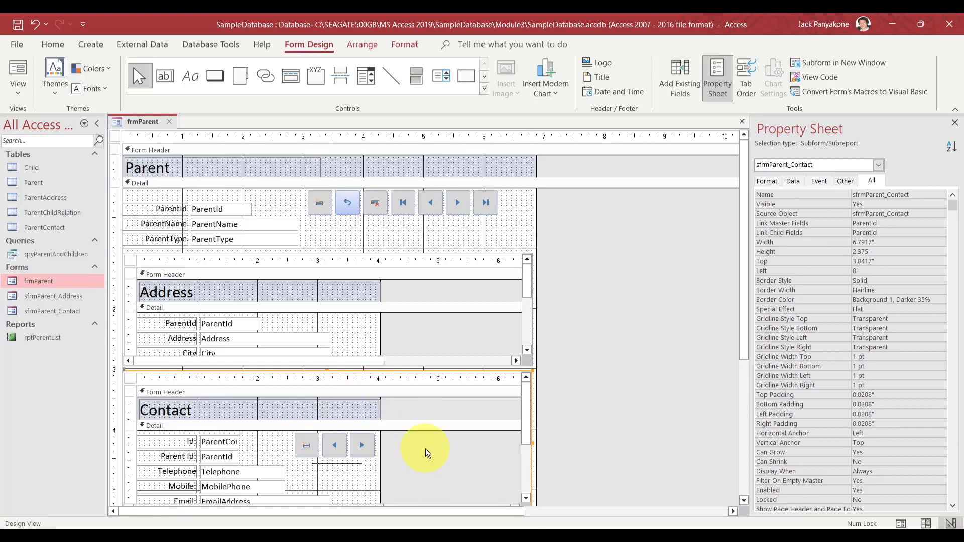
{"action": "left_click", "coordinate": [308, 447]}
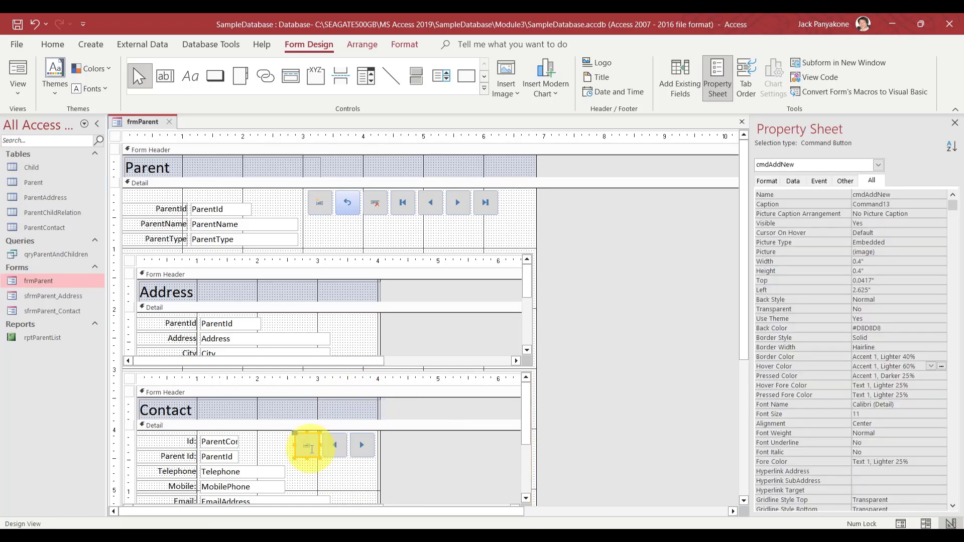
{"action": "left_click", "coordinate": [891, 348]}
{"action": "key", "text": "Down"}
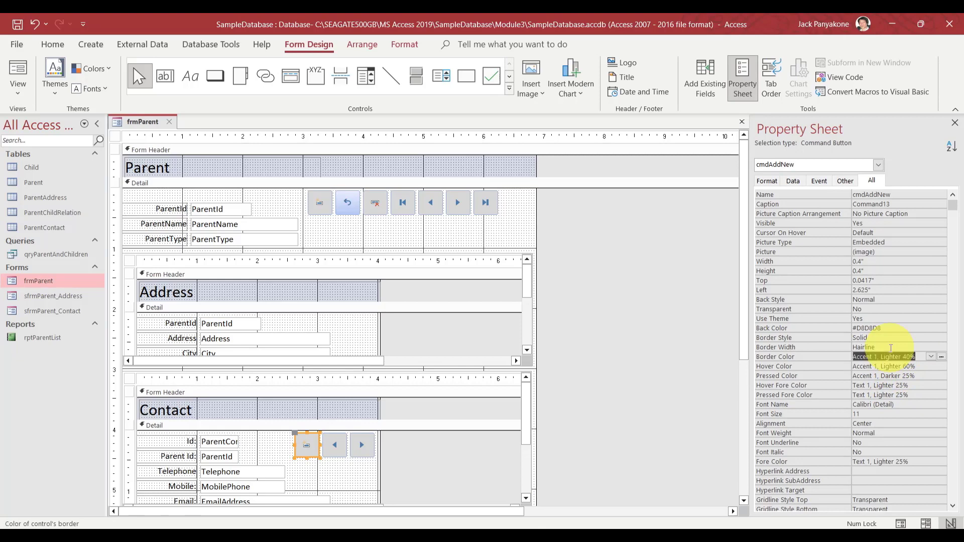
{"action": "key", "text": "Down"}
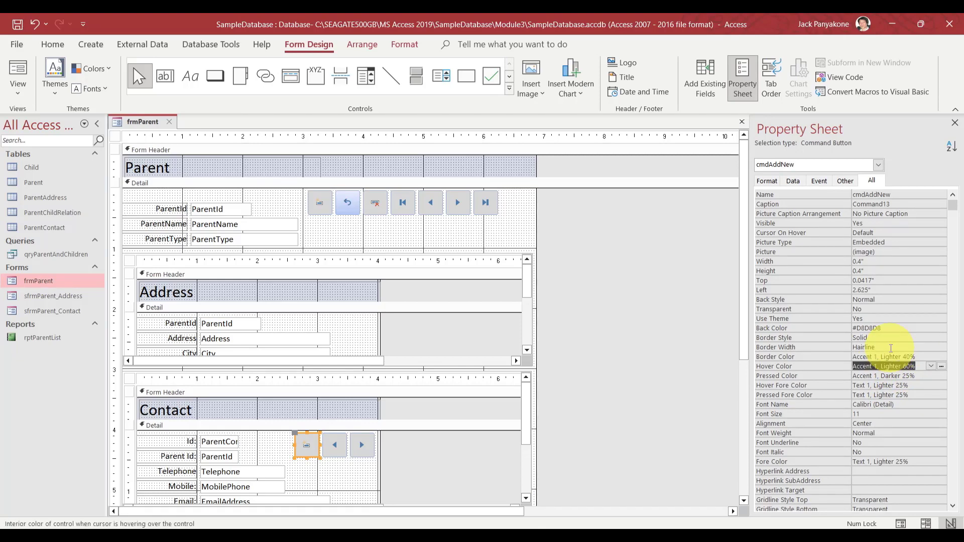
{"action": "key", "text": "ctrl+v"}
{"action": "key", "text": "Down"}
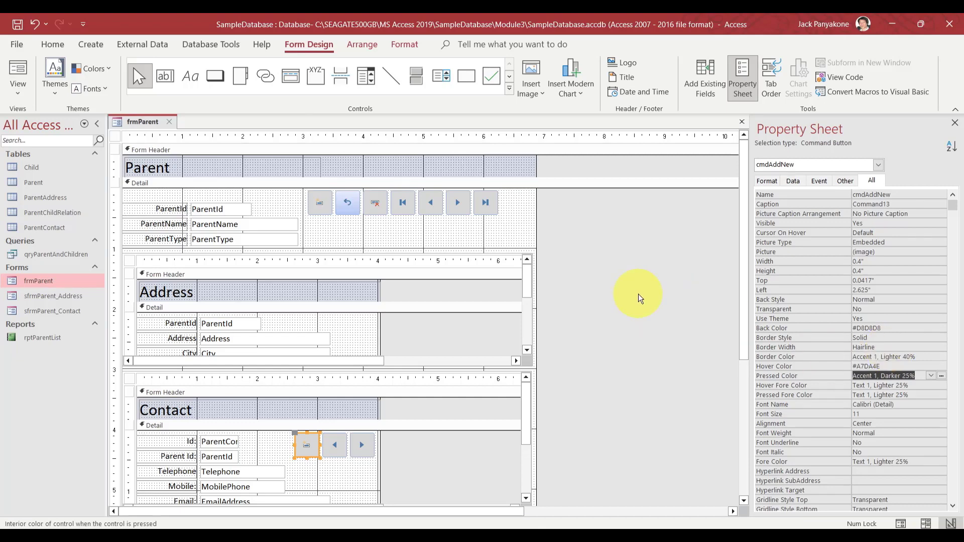
{"action": "left_click", "coordinate": [638, 294]}
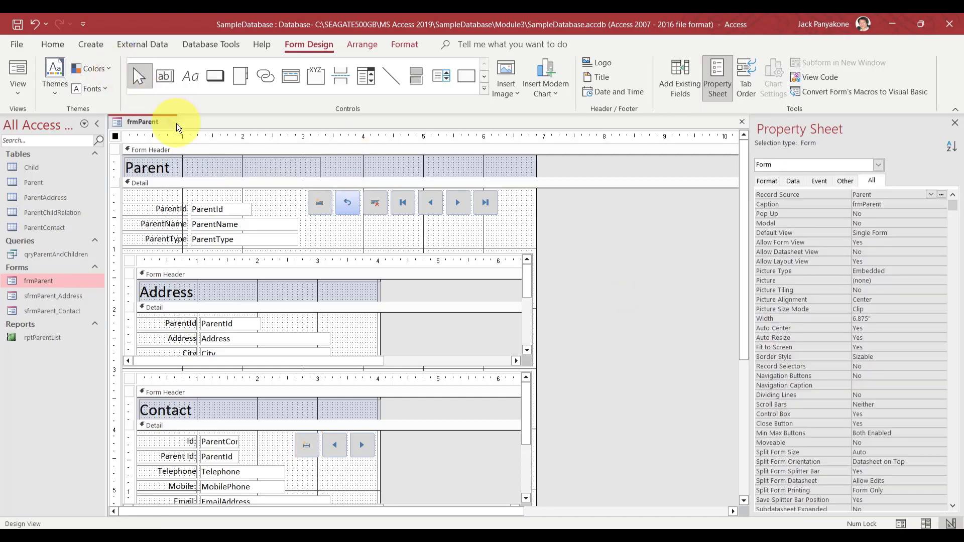
Set the subform's previous and next buttons' Hover Color to #84A1C6, then close the frmParent design
{"action": "left_click", "coordinate": [429, 206]}
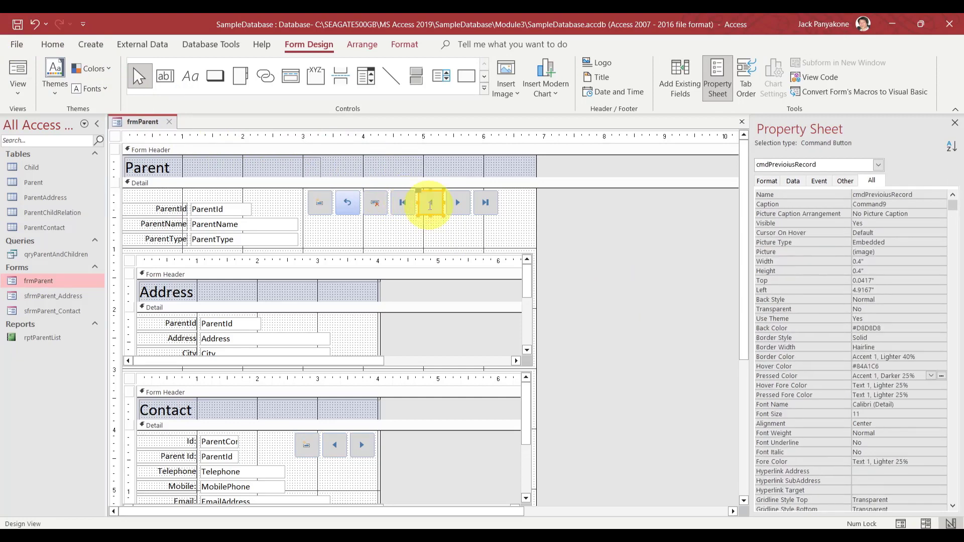
{"action": "left_click", "coordinate": [838, 364]}
{"action": "key", "text": "ctrl+c"}
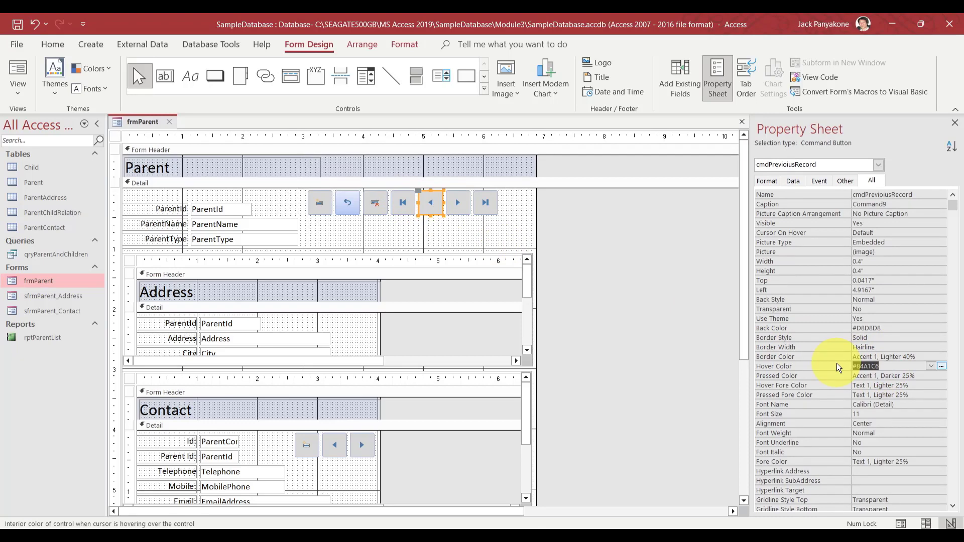
{"action": "left_click", "coordinate": [434, 467]}
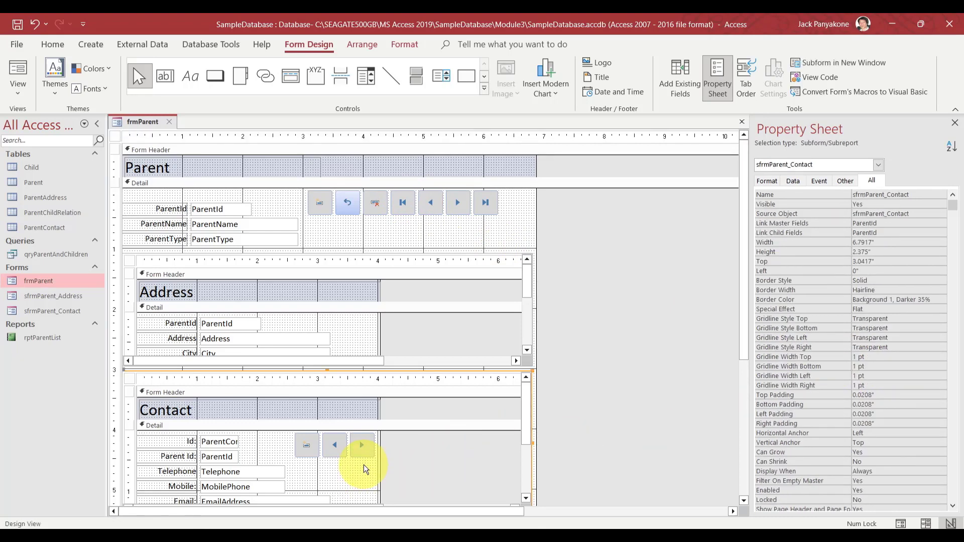
{"action": "left_click_drag", "start_coordinate": [363, 464], "coordinate": [339, 449]}
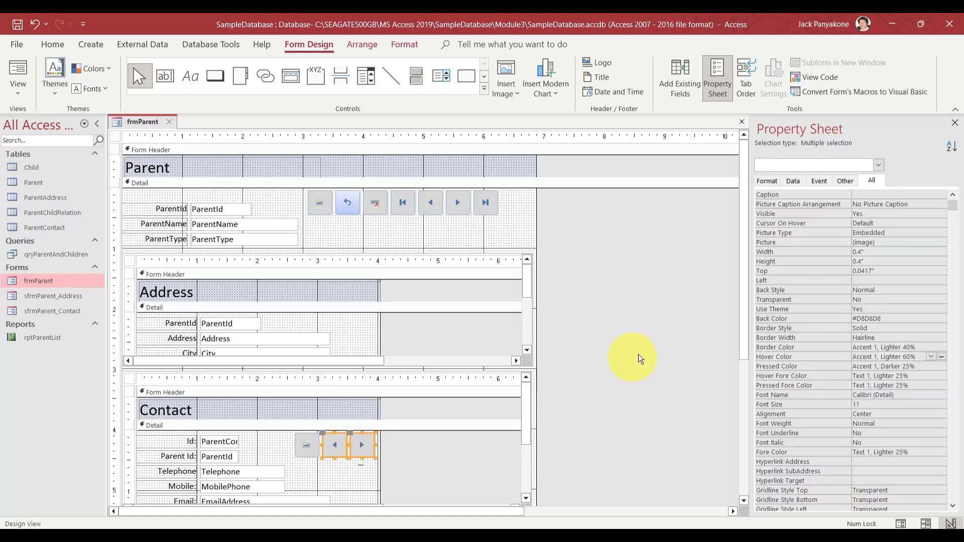
{"action": "left_click", "coordinate": [878, 328]}
{"action": "key", "text": "Down"}
{"action": "key", "text": "Down"}
{"action": "key", "text": "Down"}
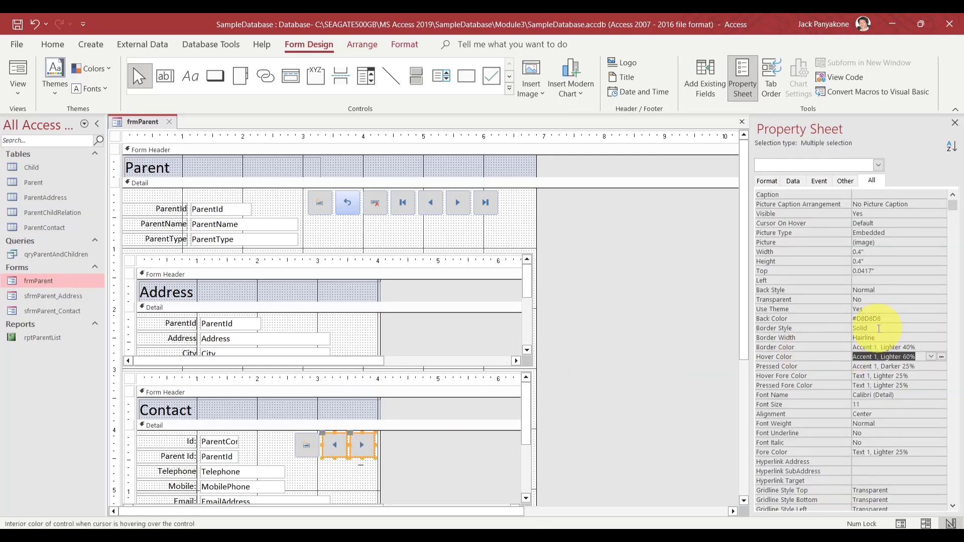
{"action": "key", "text": "ctrl+v"}
{"action": "key", "text": "Down"}
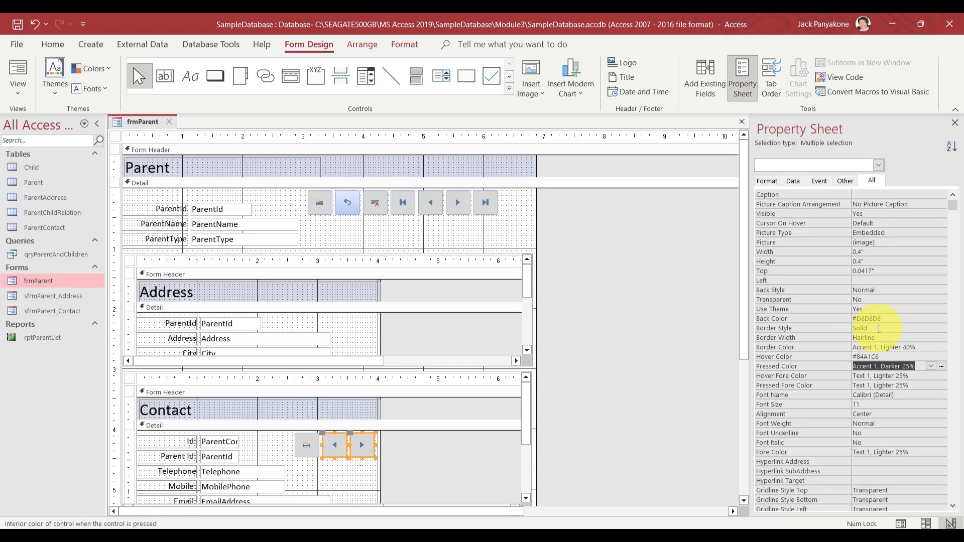
{"action": "left_click", "coordinate": [622, 256]}
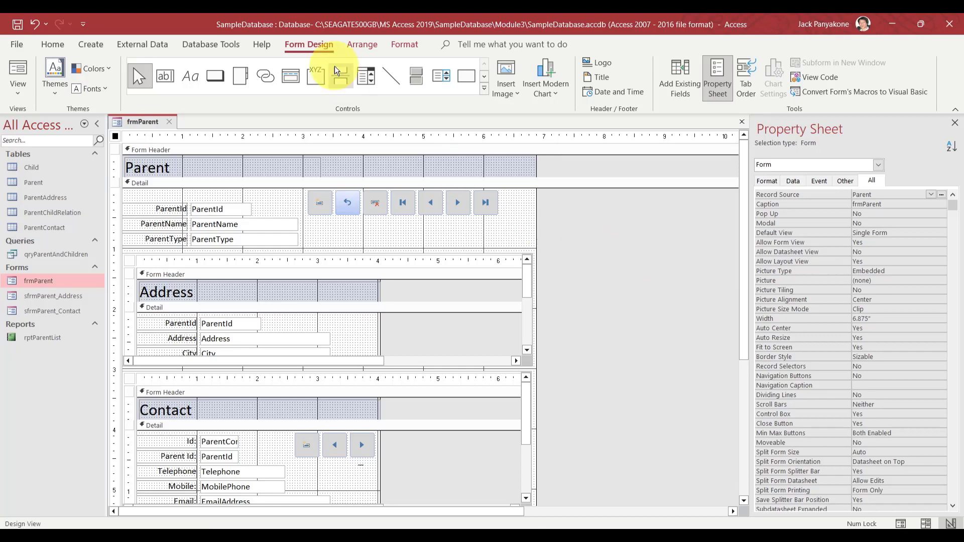
{"action": "left_click", "coordinate": [167, 120]}
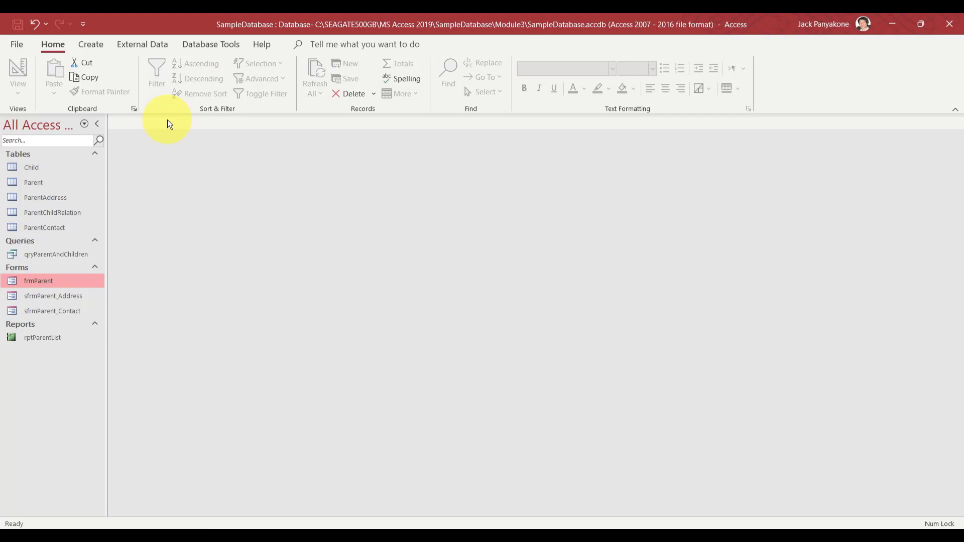
Open frmParent, enter a test contact telephone number, then clear the Telephone field again
{"action": "double_click", "coordinate": [64, 281]}
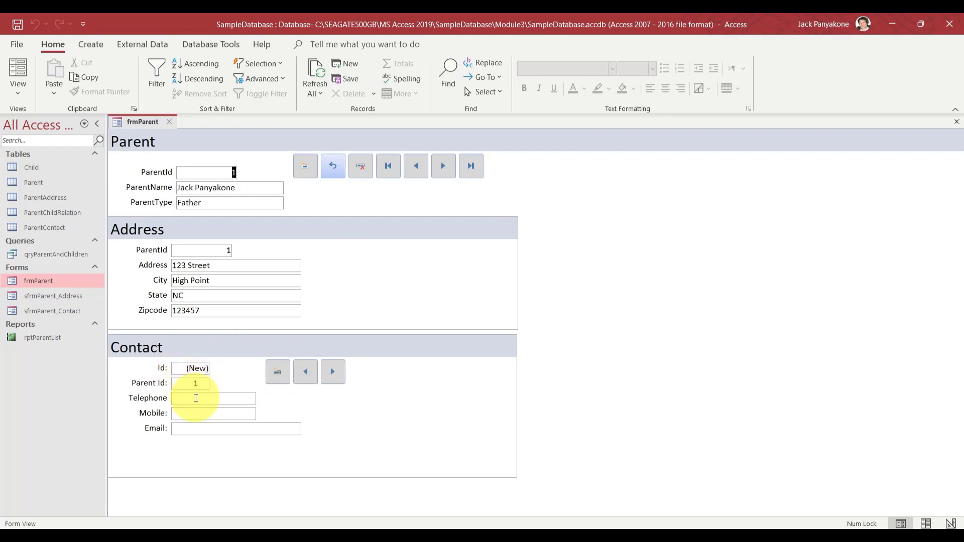
{"action": "left_click", "coordinate": [196, 398]}
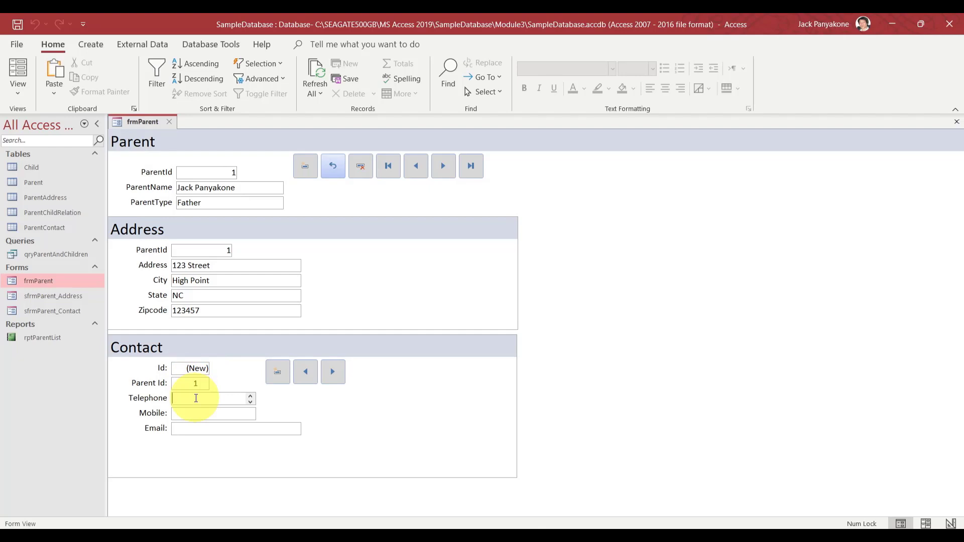
{"action": "type", "text": "3"}
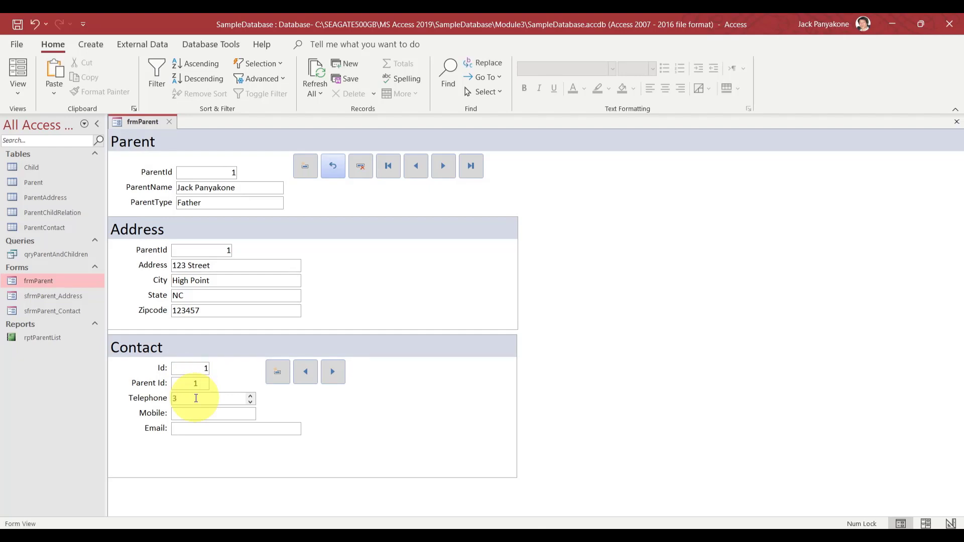
{"action": "key", "text": "BackSpace"}
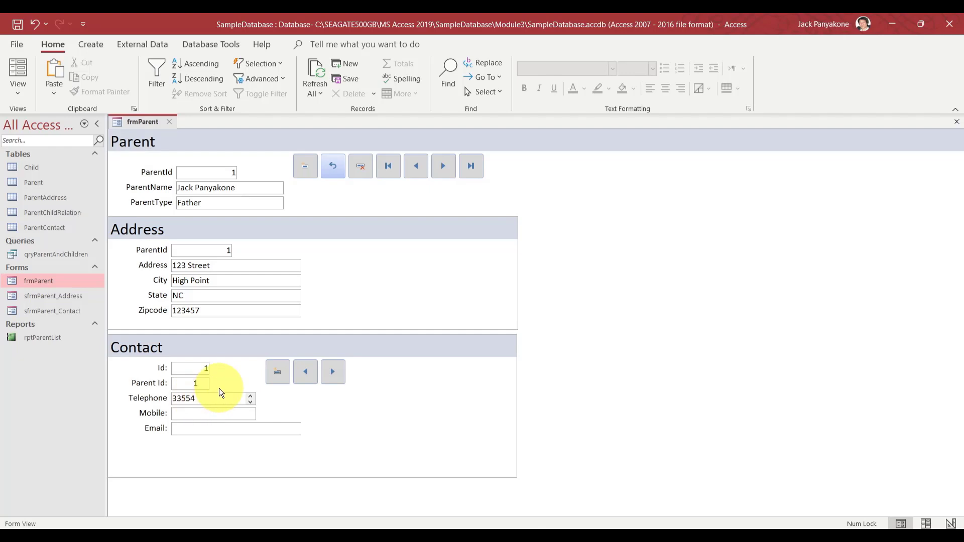
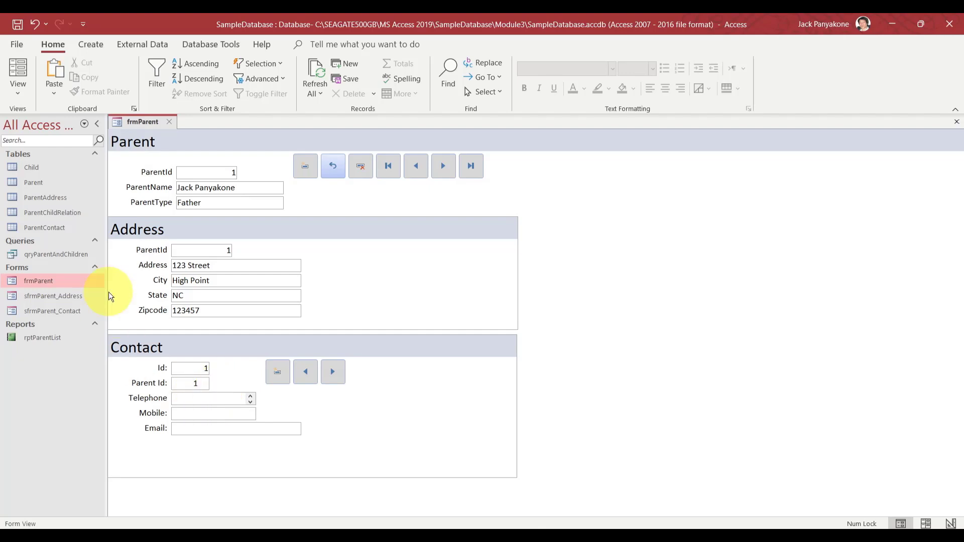
Close frmParent and open the sfrmParent_Contact subform in Design View
{"action": "left_click", "coordinate": [167, 122]}
{"action": "left_click", "coordinate": [43, 310]}
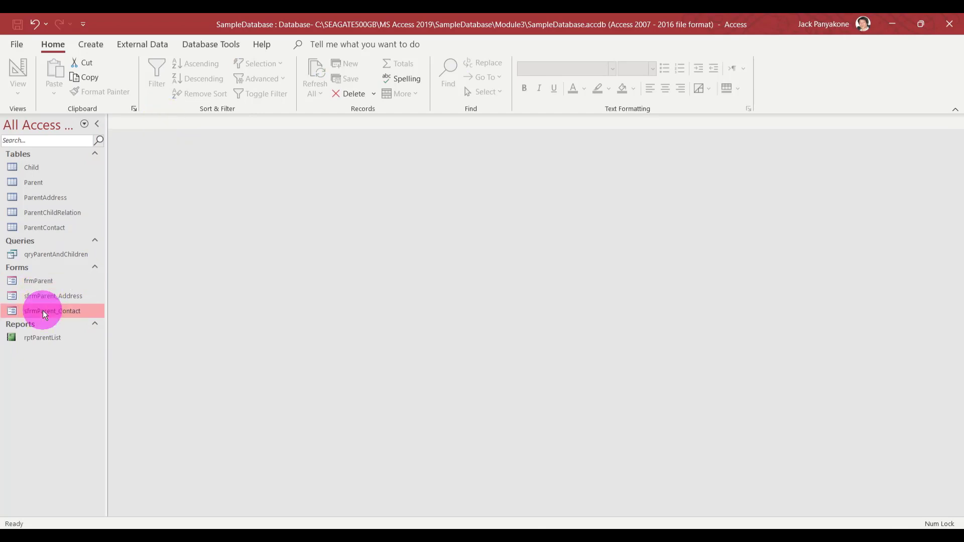
{"action": "right_click", "coordinate": [43, 310]}
{"action": "left_click", "coordinate": [91, 354]}
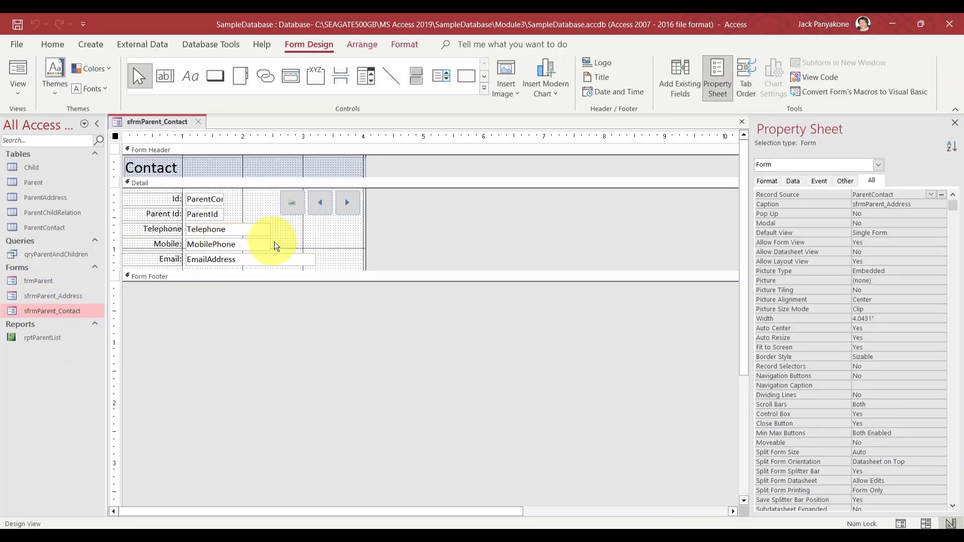
Select the Telephone and Mobile boxes and launch the Input Mask wizard from their Data properties
{"action": "left_click_drag", "start_coordinate": [277, 245], "coordinate": [255, 231]}
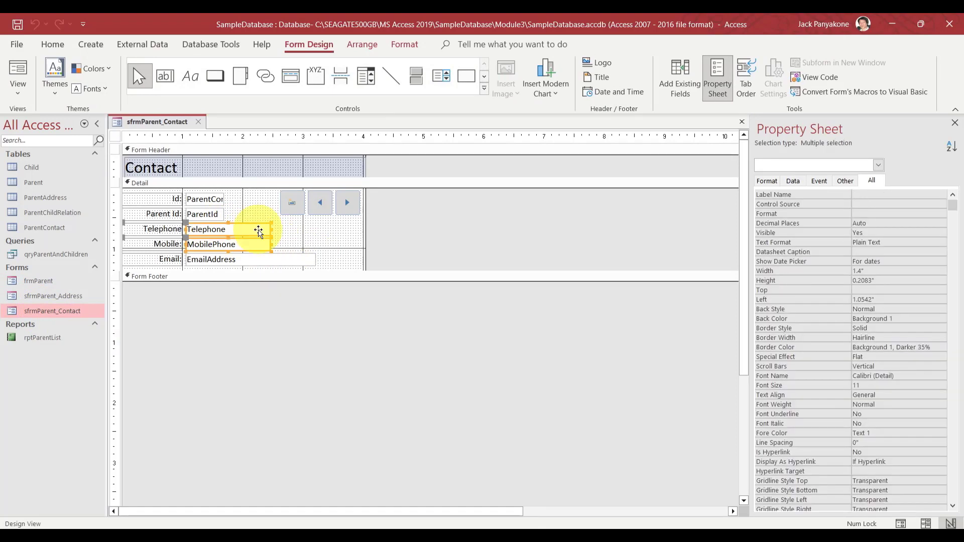
{"action": "left_click", "coordinate": [846, 181]}
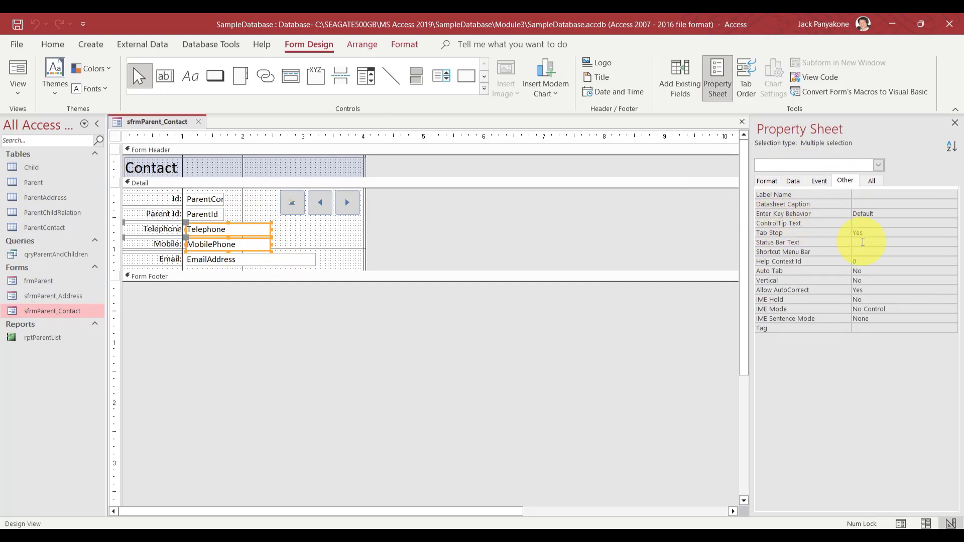
{"action": "left_click", "coordinate": [816, 182]}
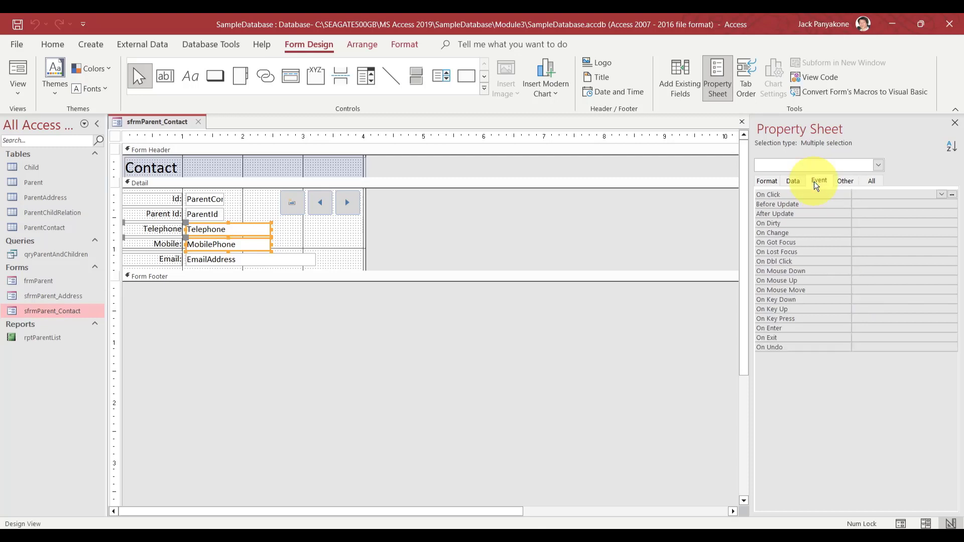
{"action": "left_click", "coordinate": [794, 186]}
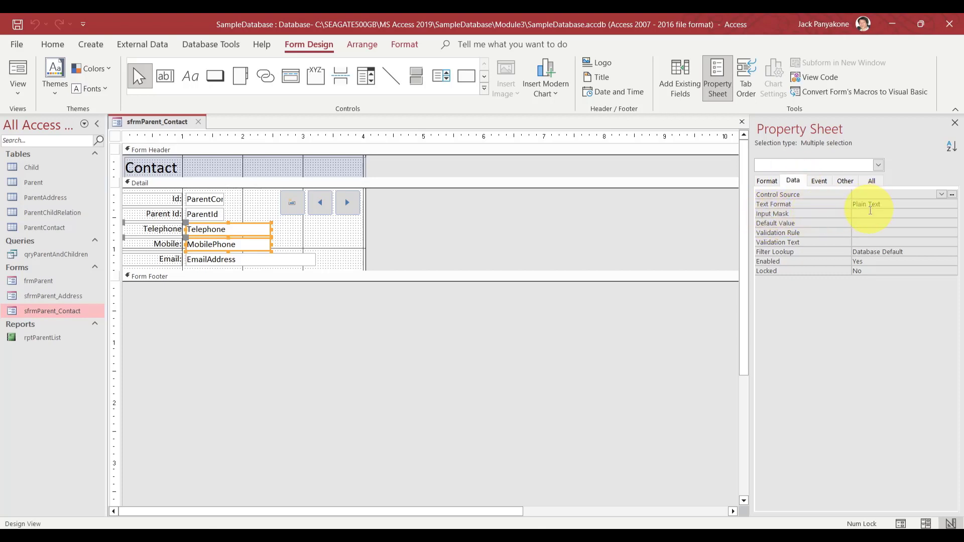
{"action": "left_click", "coordinate": [869, 211]}
{"action": "left_click", "coordinate": [951, 214]}
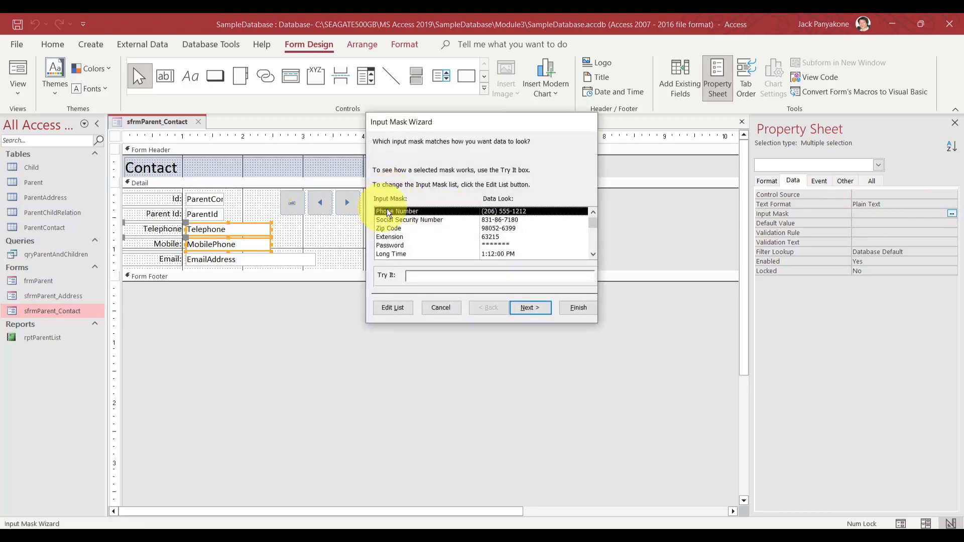
{"action": "left_click", "coordinate": [525, 308]}
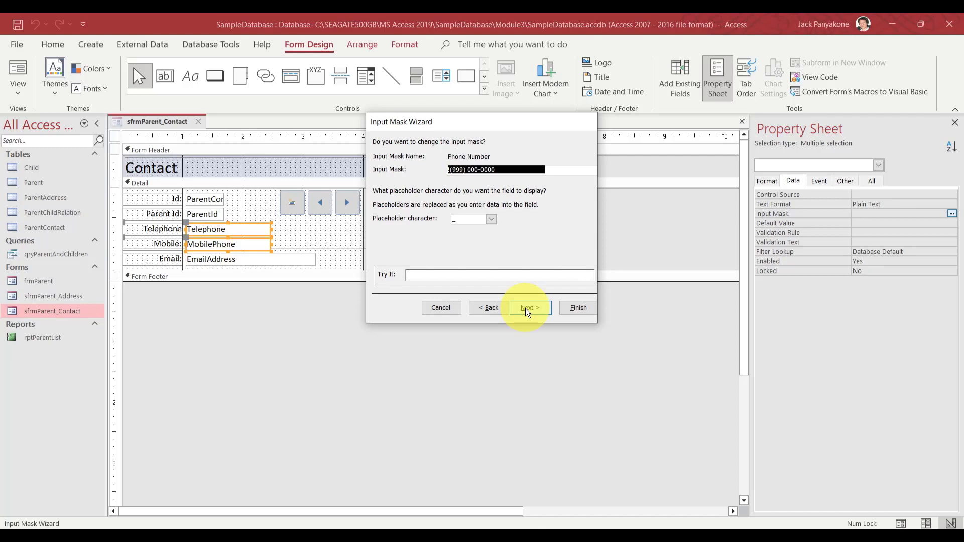
{"action": "left_click", "coordinate": [492, 221]}
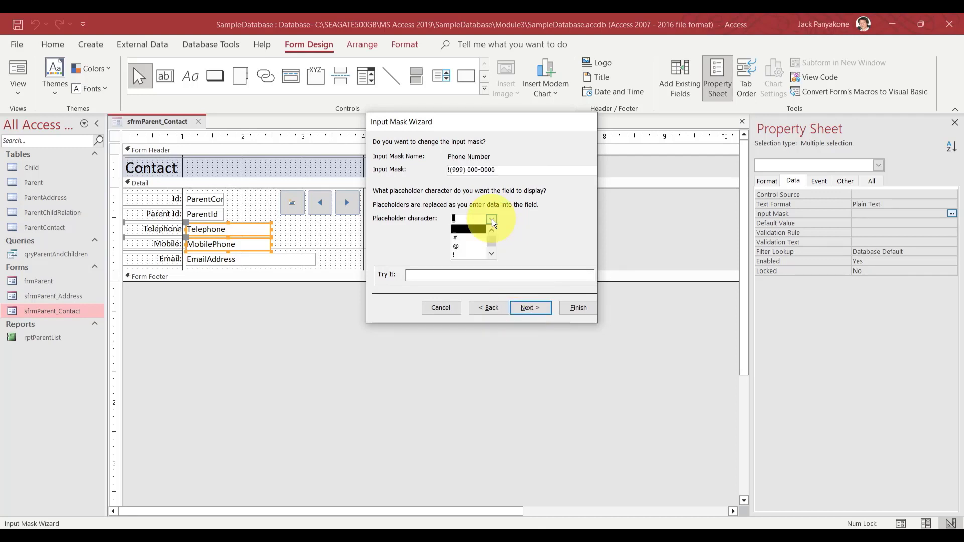
{"action": "left_click", "coordinate": [490, 255]}
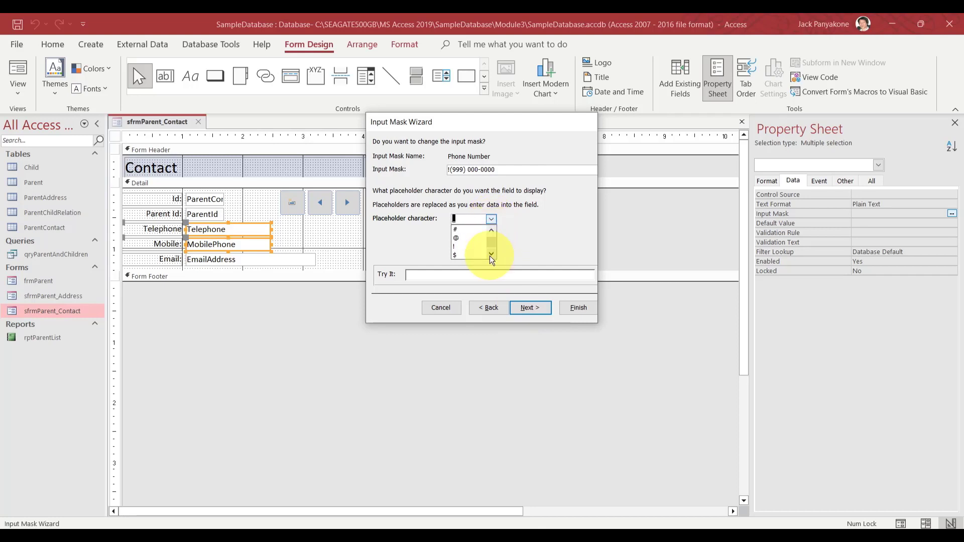
{"action": "left_click", "coordinate": [490, 255]}
{"action": "left_click", "coordinate": [489, 255]}
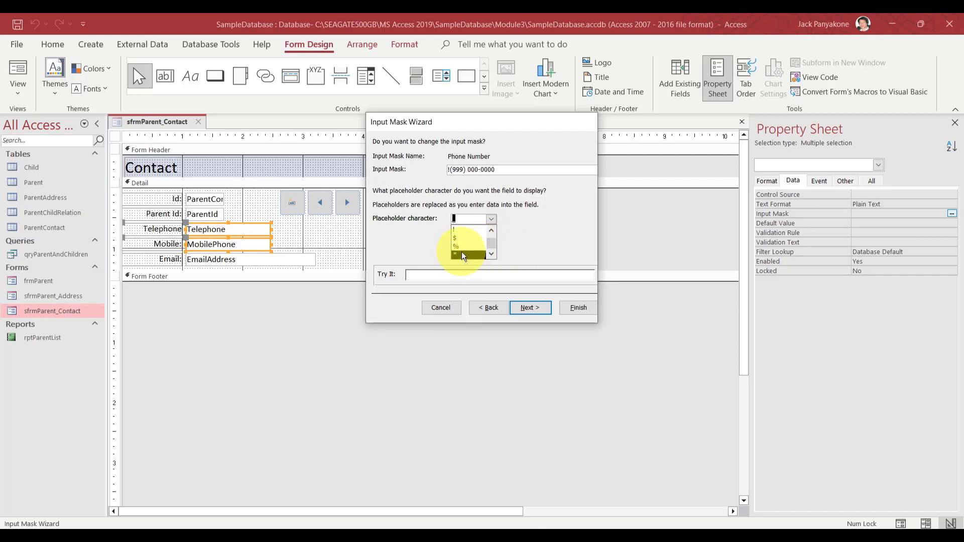
{"action": "left_click", "coordinate": [492, 230]}
{"action": "left_click", "coordinate": [492, 230]}
{"action": "left_click", "coordinate": [492, 230]}
{"action": "left_click", "coordinate": [457, 237]}
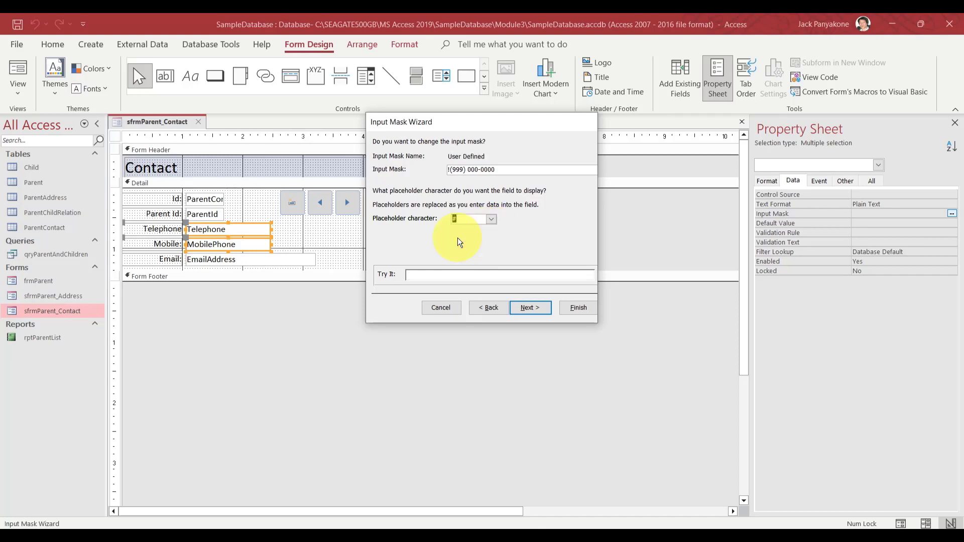
{"action": "left_click", "coordinate": [528, 310]}
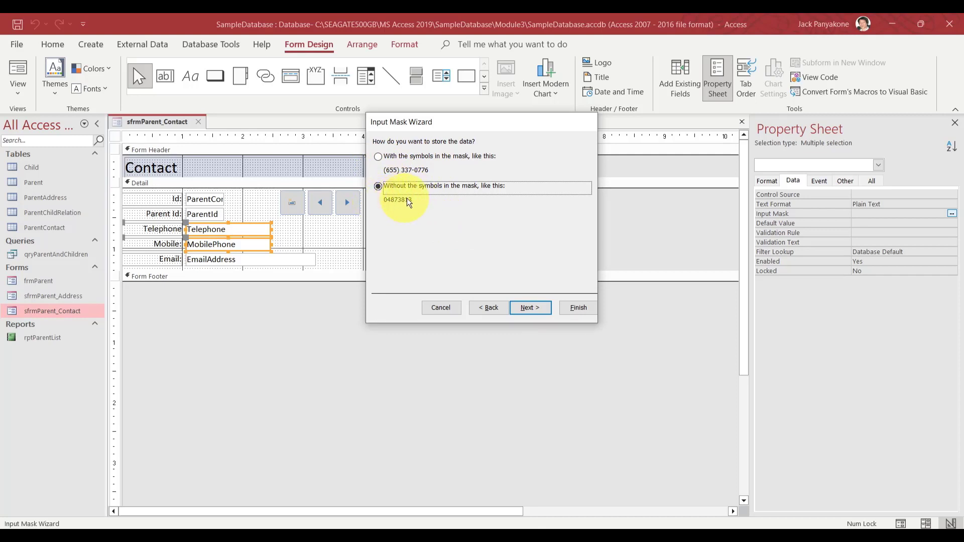
{"action": "left_click", "coordinate": [523, 306]}
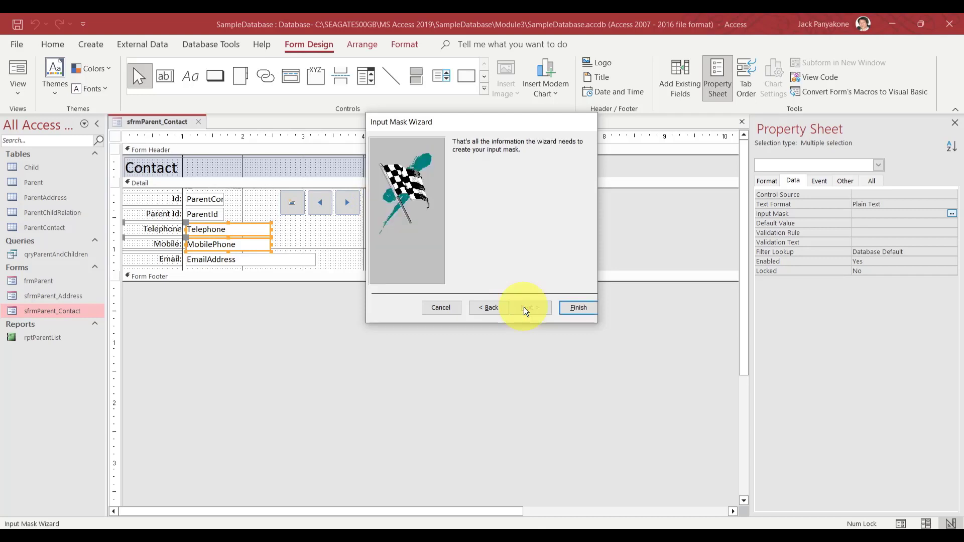
{"action": "left_click", "coordinate": [572, 306]}
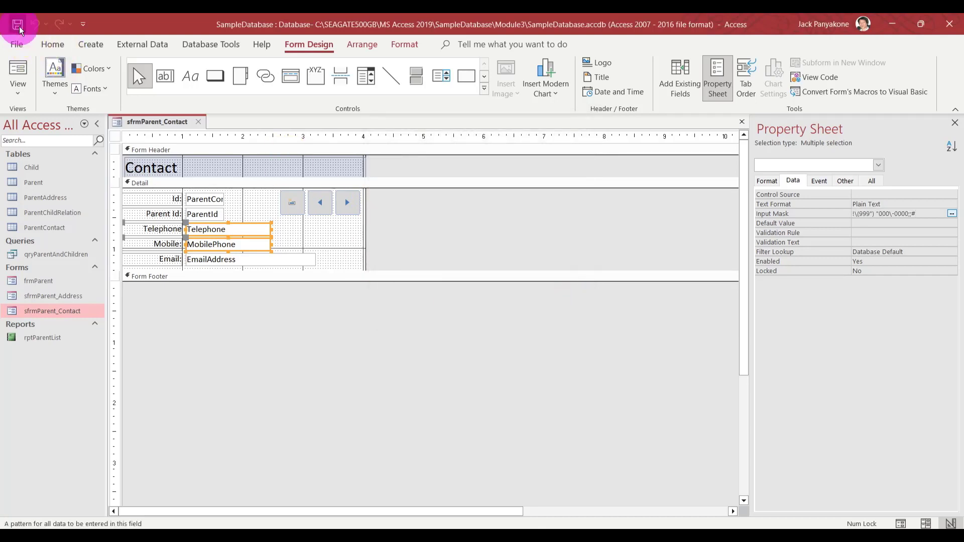
Close the subform design, reopen frmParent and enter the first contact's telephone number
{"action": "left_click", "coordinate": [198, 122]}
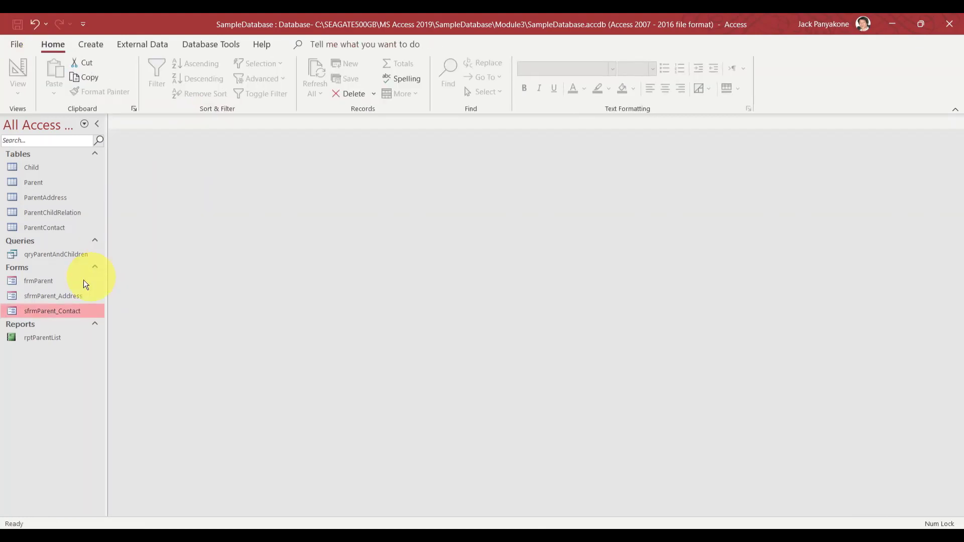
{"action": "double_click", "coordinate": [47, 281]}
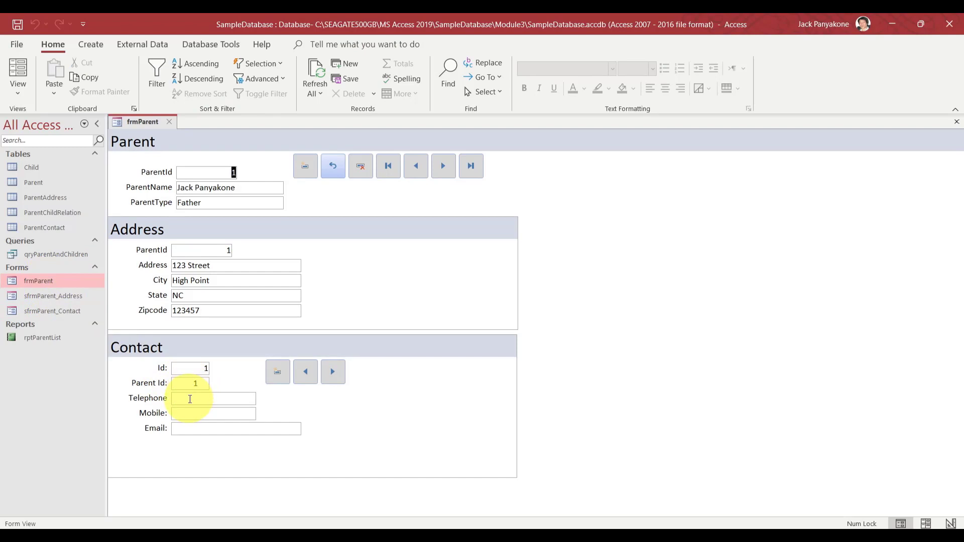
{"action": "left_click", "coordinate": [189, 399]}
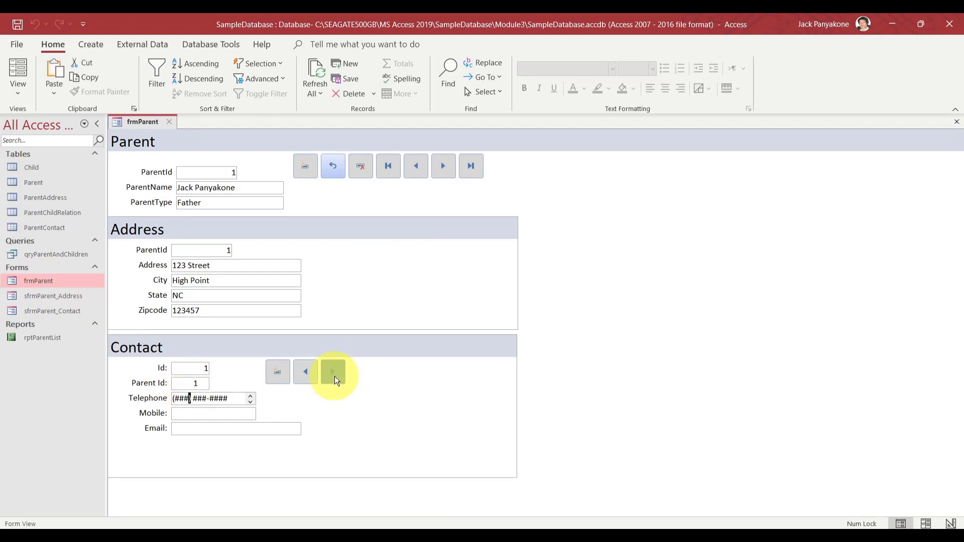
{"action": "key", "text": "Left"}
{"action": "key", "text": "Left"}
{"action": "key", "text": "Left"}
{"action": "type", "text": "919) 123-4567"}
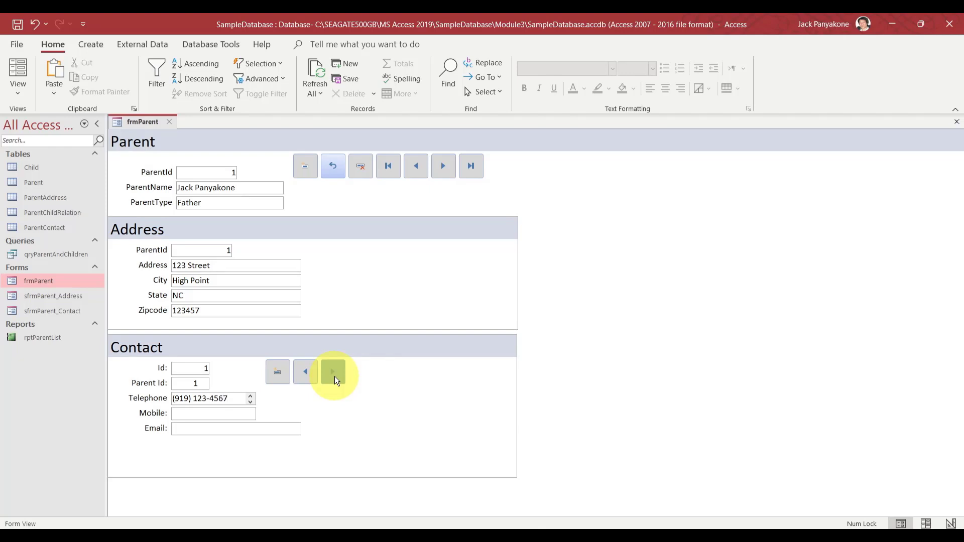
{"action": "key", "text": "Tab"}
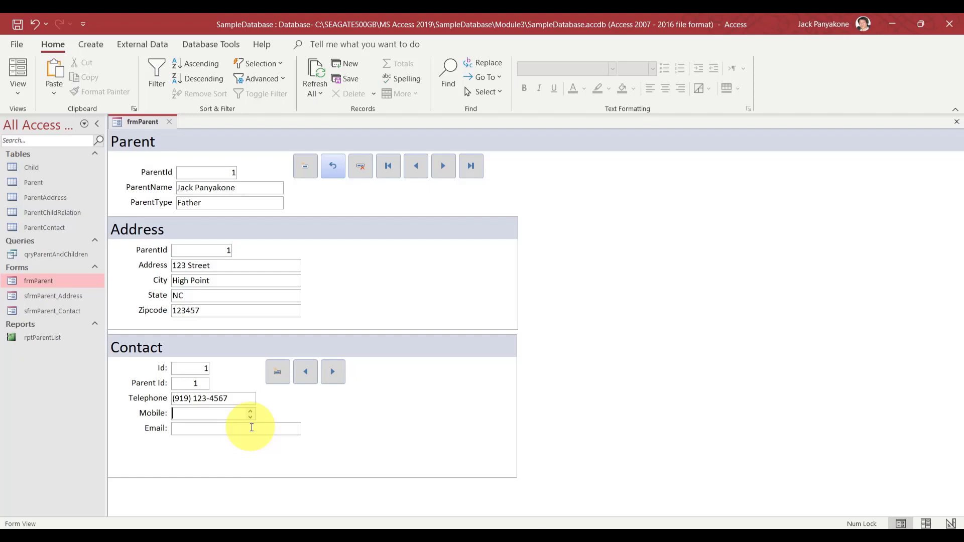
Enter the contact's mobile number and e-mail address, then advance to the next parent record
{"action": "type", "text": "2##) ###-####"}
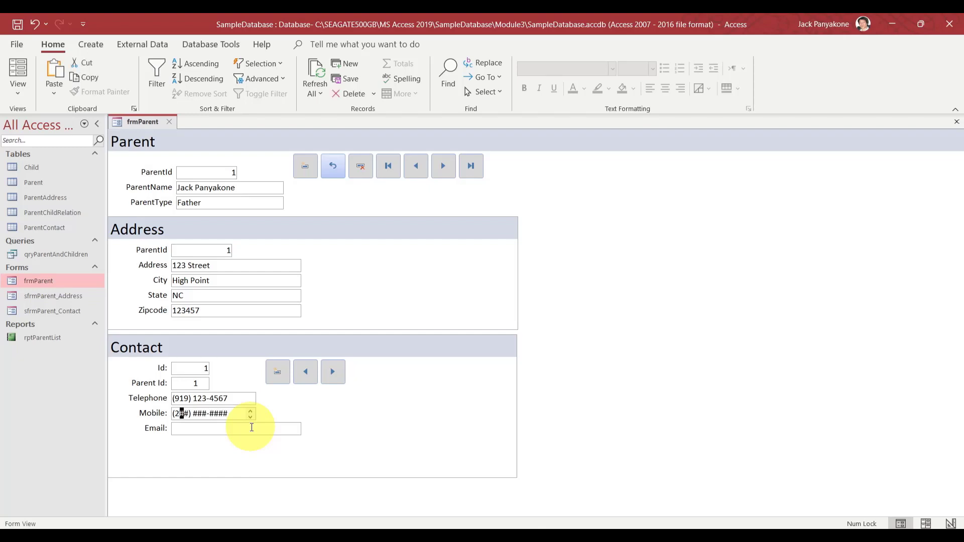
{"action": "key", "text": "BackSpace"}
{"action": "type", "text": "919) 0"}
{"action": "type", "text": "98-7654"}
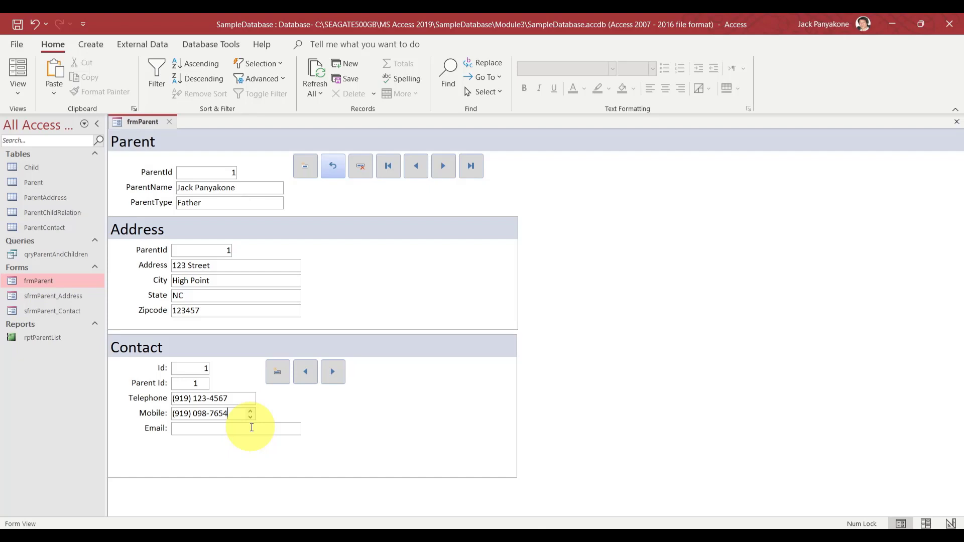
{"action": "left_click", "coordinate": [251, 427]}
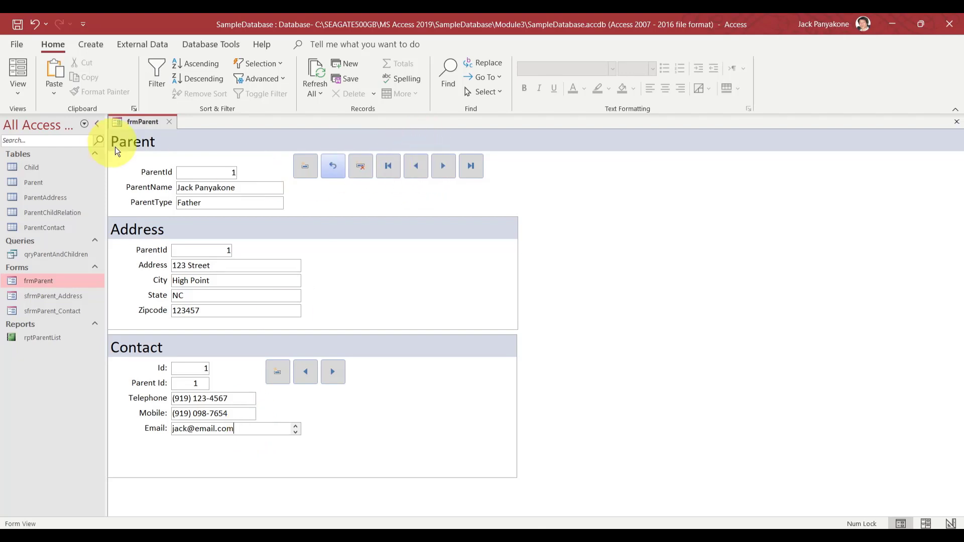
{"action": "left_click", "coordinate": [444, 167]}
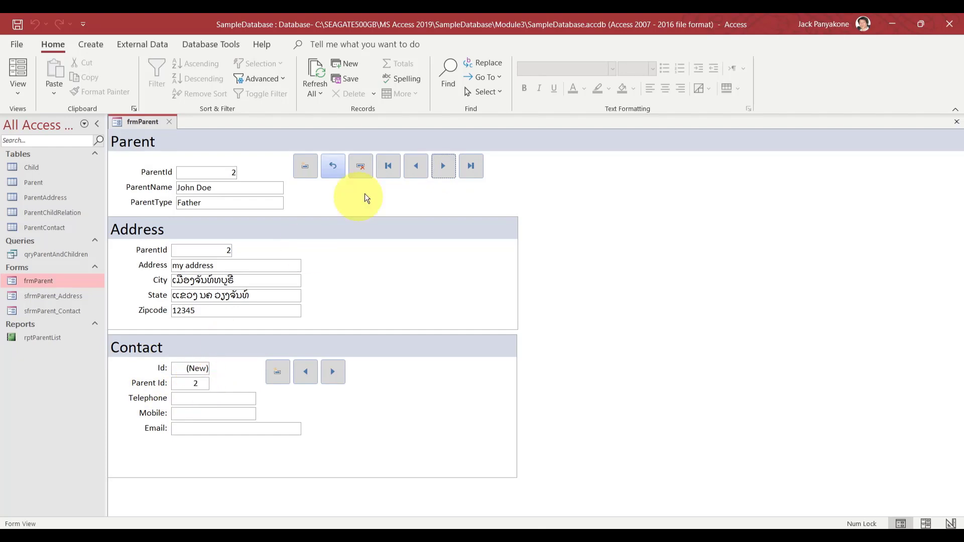
Return to parent record 1 and add a second contact holding only an e-mail address
{"action": "left_click", "coordinate": [417, 167]}
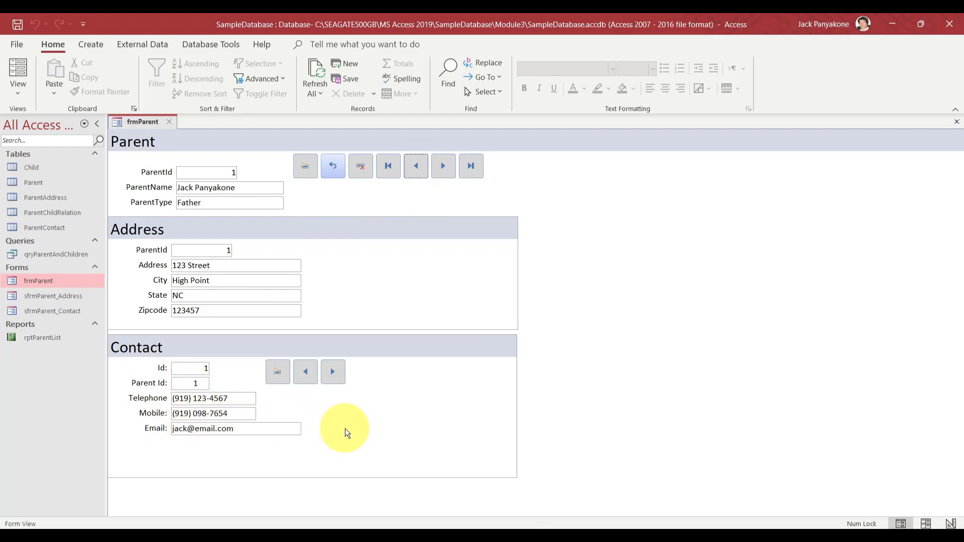
{"action": "left_click", "coordinate": [277, 373]}
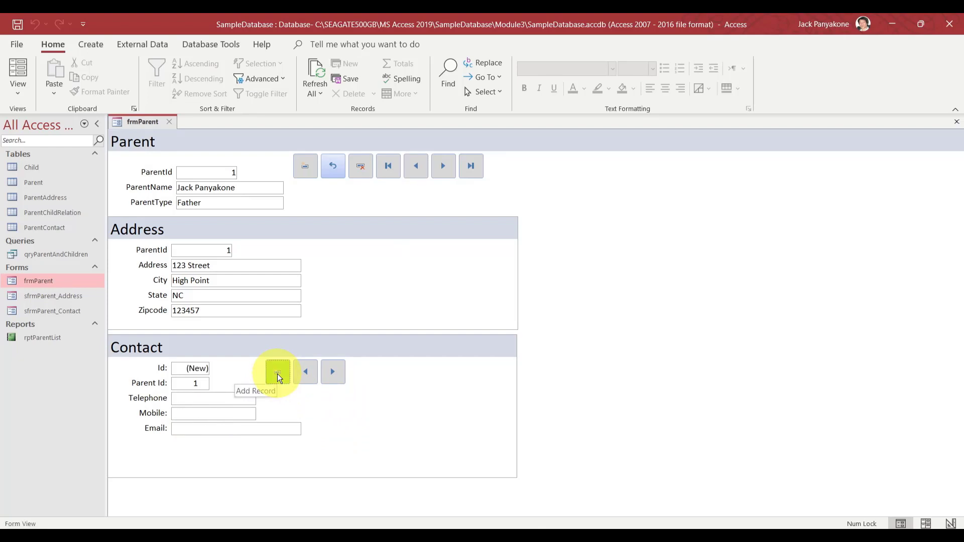
{"action": "left_click", "coordinate": [234, 428]}
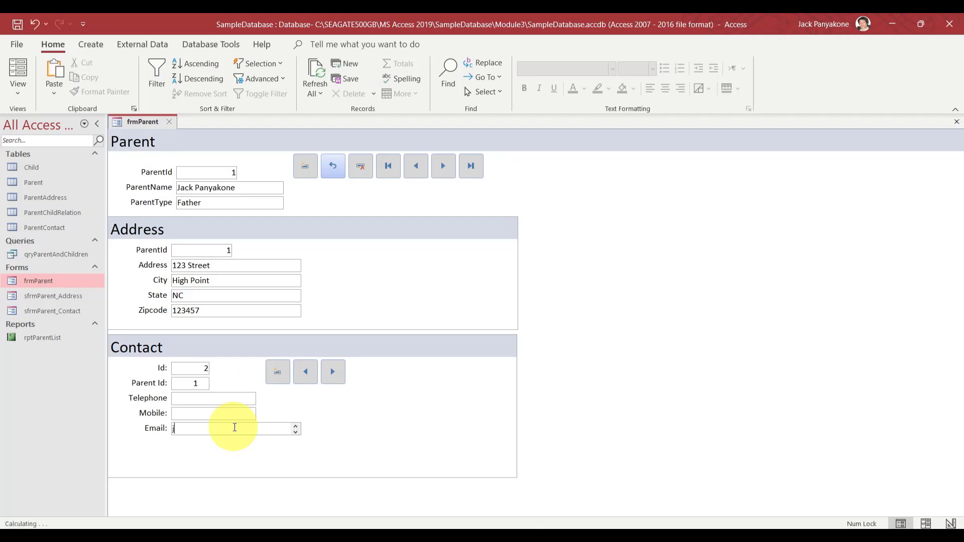
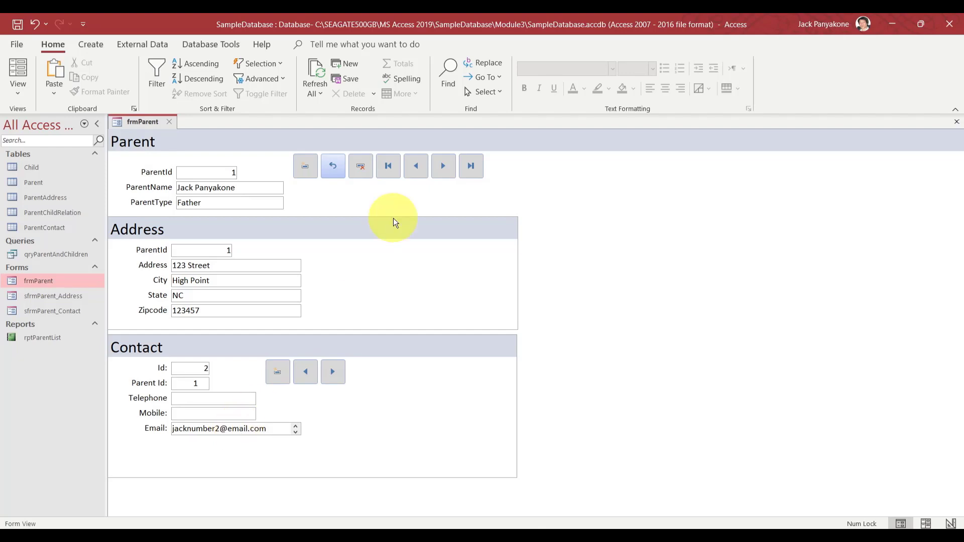
Step between the two contact records with the Contact Previous and Next buttons
{"action": "left_click", "coordinate": [304, 378]}
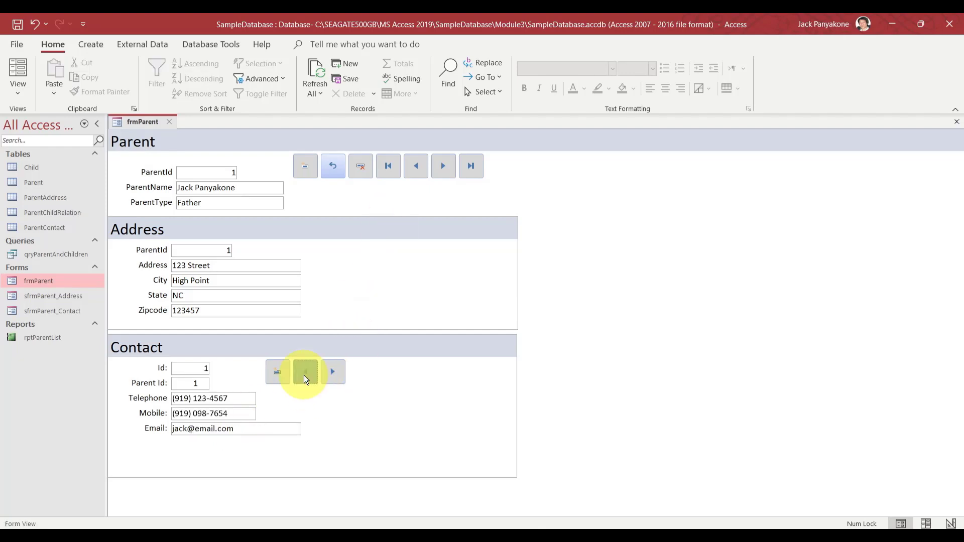
{"action": "left_click", "coordinate": [331, 382]}
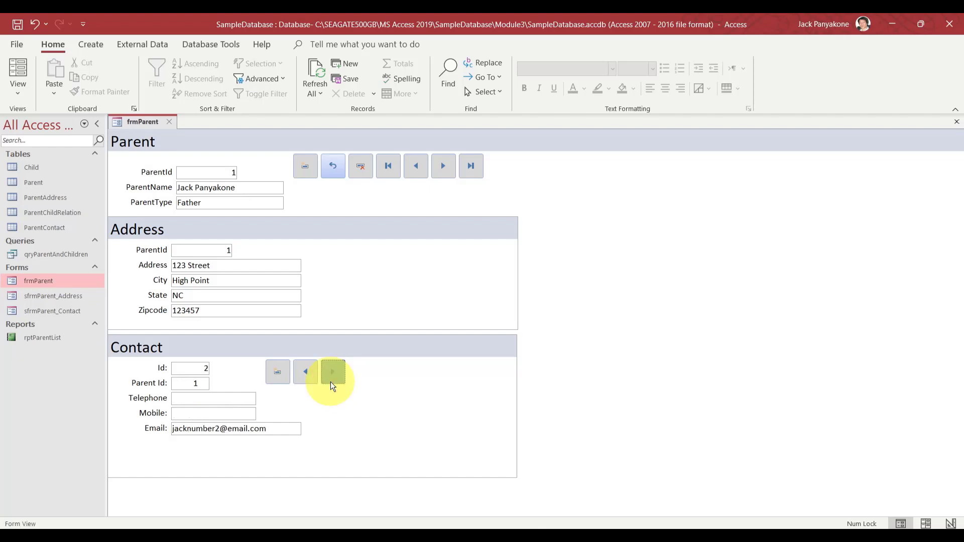
{"action": "left_click", "coordinate": [310, 380]}
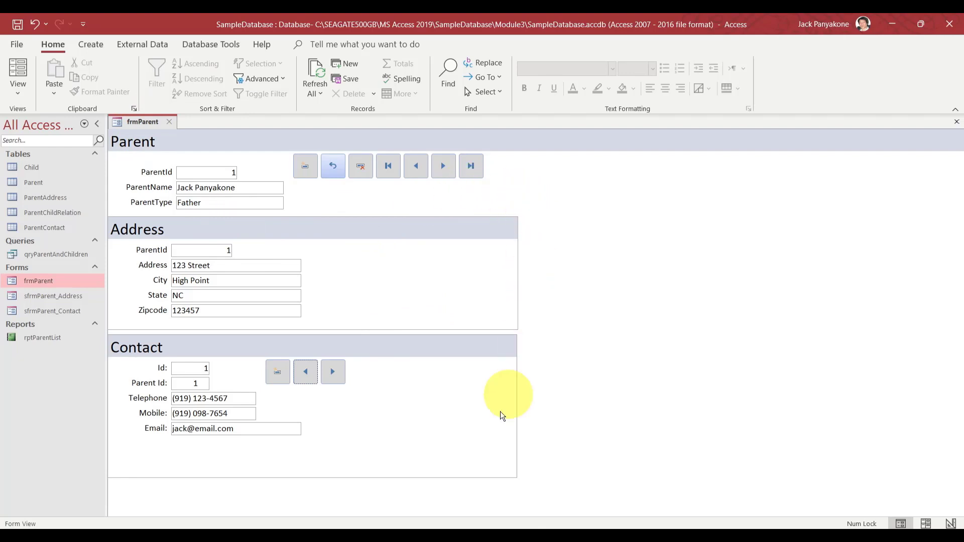
{"action": "right_click", "coordinate": [150, 121]}
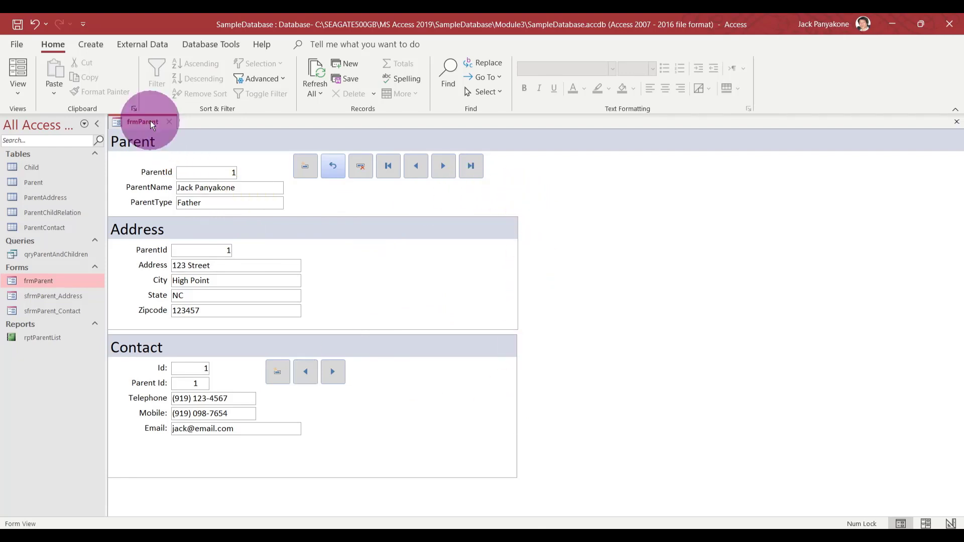
{"action": "left_click", "coordinate": [180, 224]}
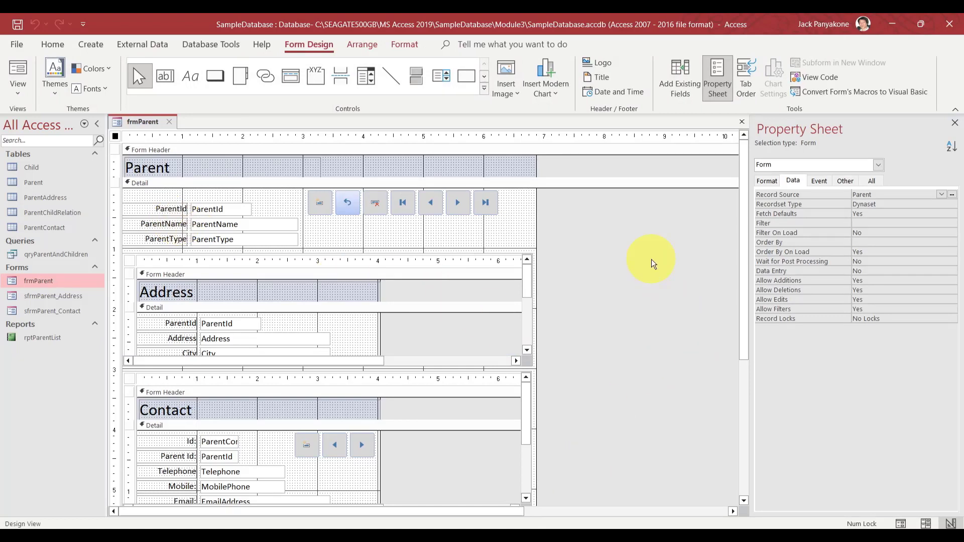
{"action": "left_click", "coordinate": [24, 78]}
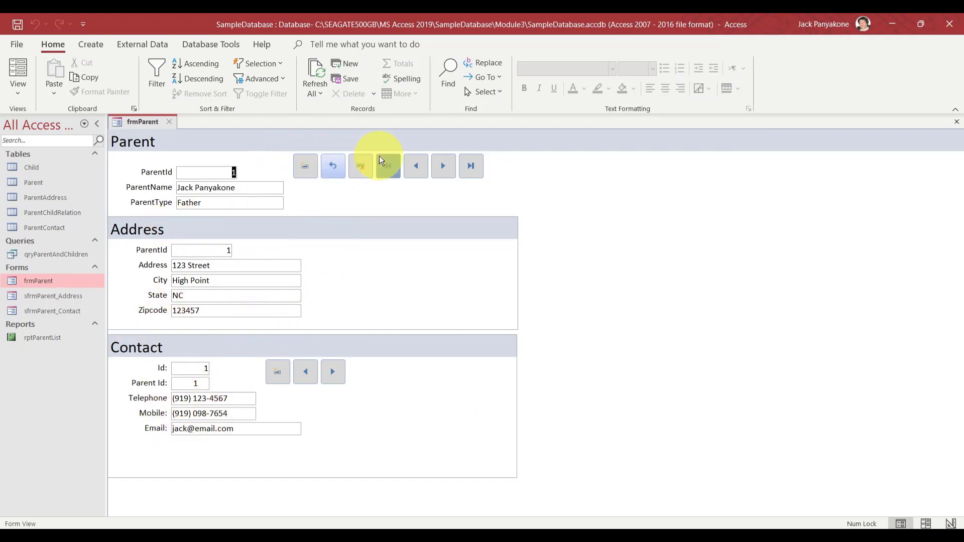
{"action": "left_click", "coordinate": [449, 169]}
{"action": "left_click", "coordinate": [450, 169]}
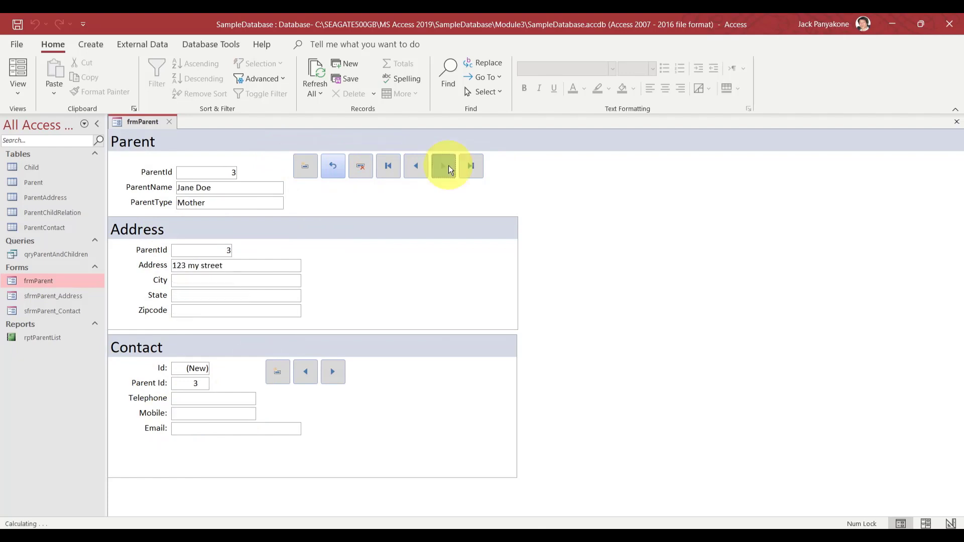
{"action": "left_click", "coordinate": [450, 170]}
{"action": "left_click", "coordinate": [448, 169]}
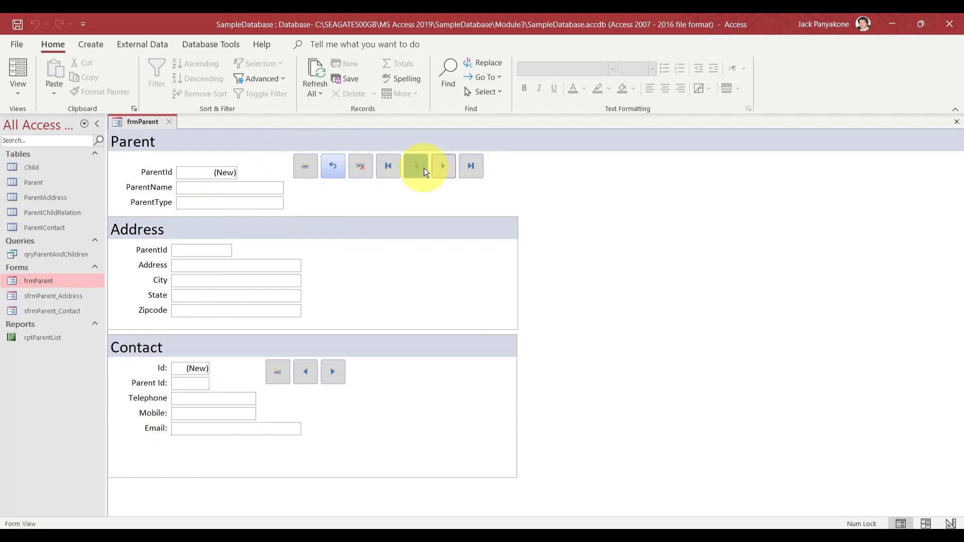
{"action": "left_click", "coordinate": [423, 168]}
{"action": "left_click", "coordinate": [423, 168]}
{"action": "left_click", "coordinate": [424, 168]}
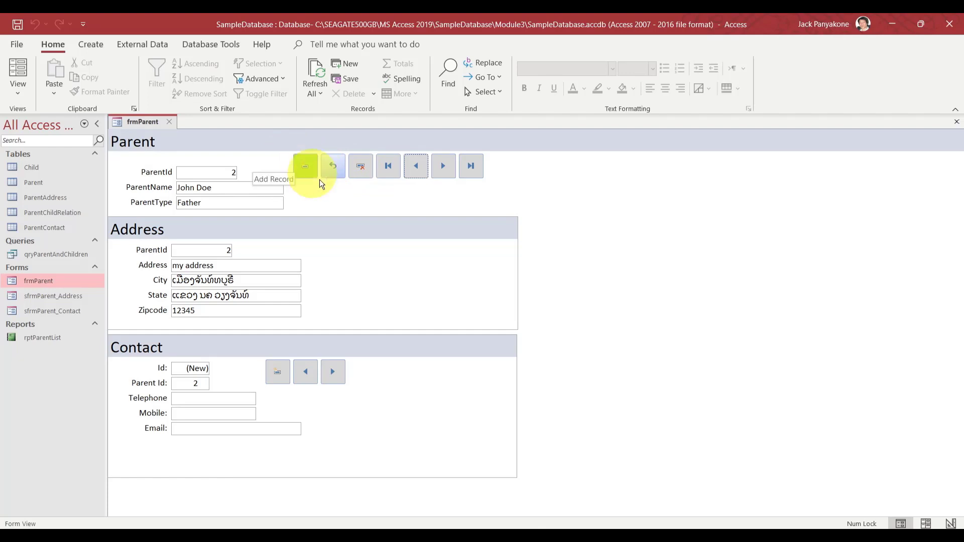
{"action": "left_click", "coordinate": [311, 170]}
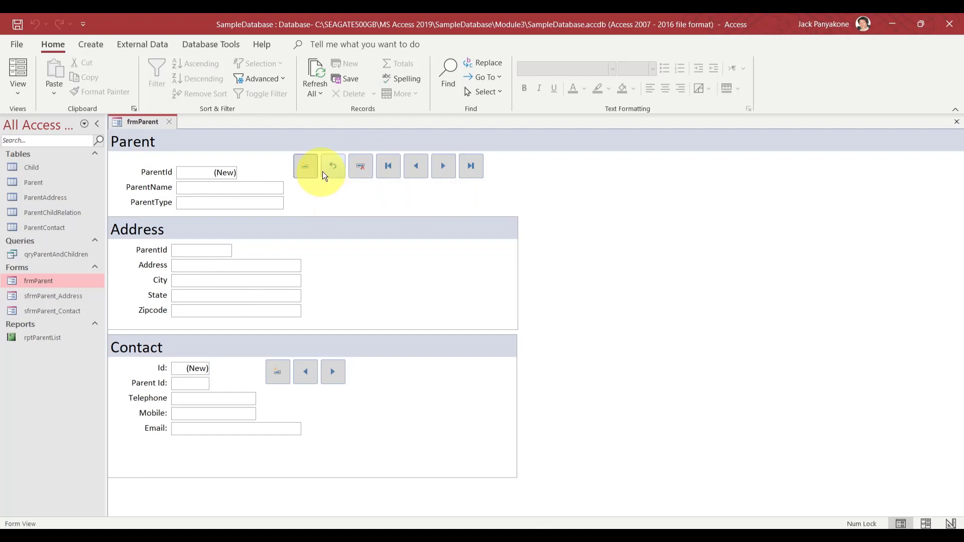
{"action": "left_click", "coordinate": [334, 166]}
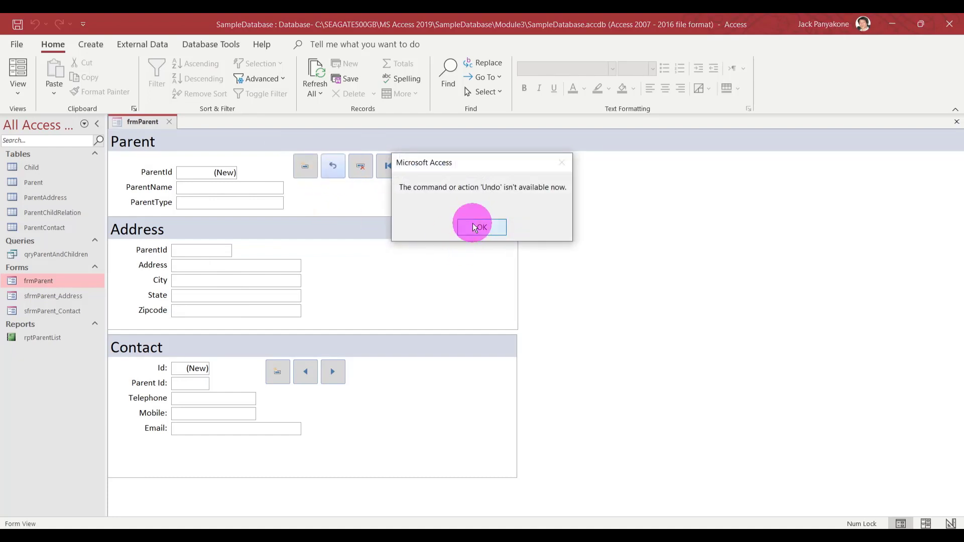
{"action": "left_click", "coordinate": [478, 228]}
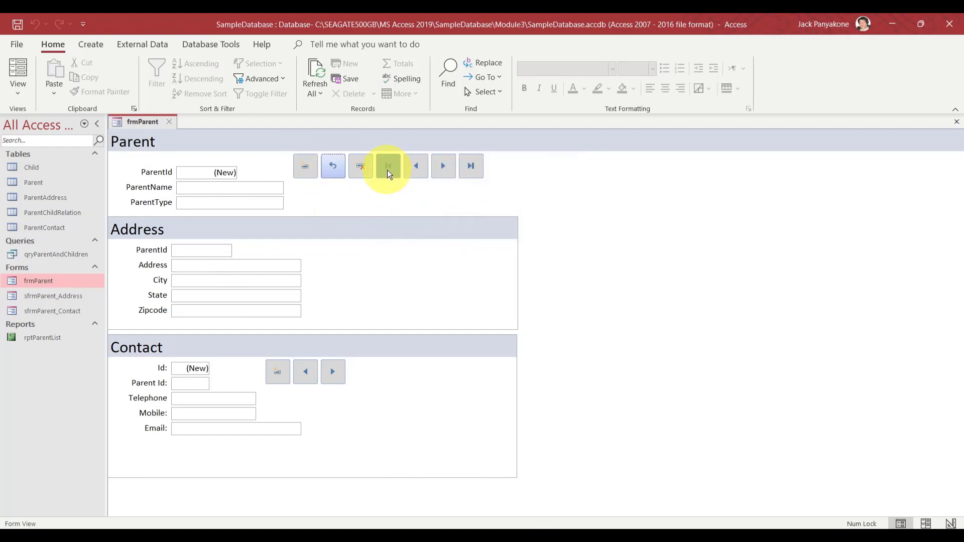
{"action": "left_click", "coordinate": [387, 172]}
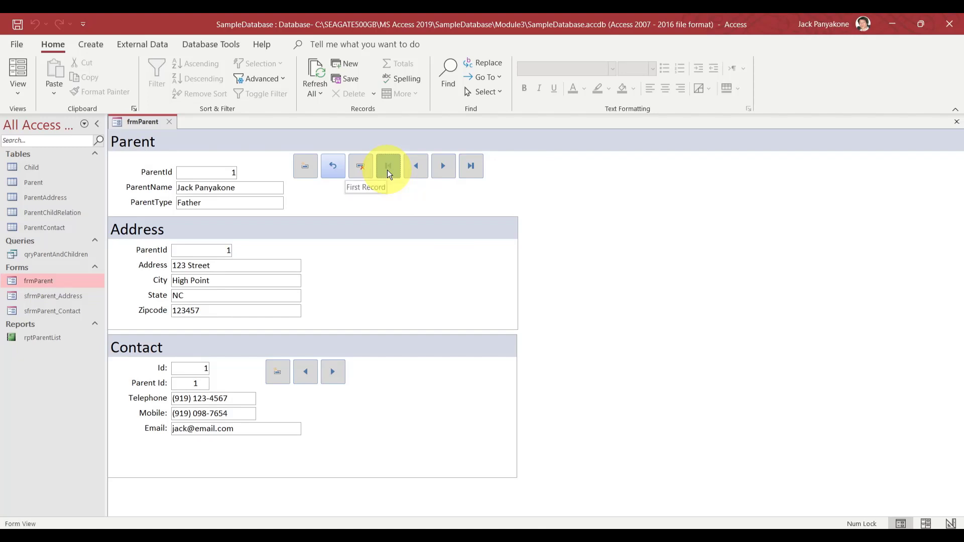
{"action": "left_click", "coordinate": [440, 173]}
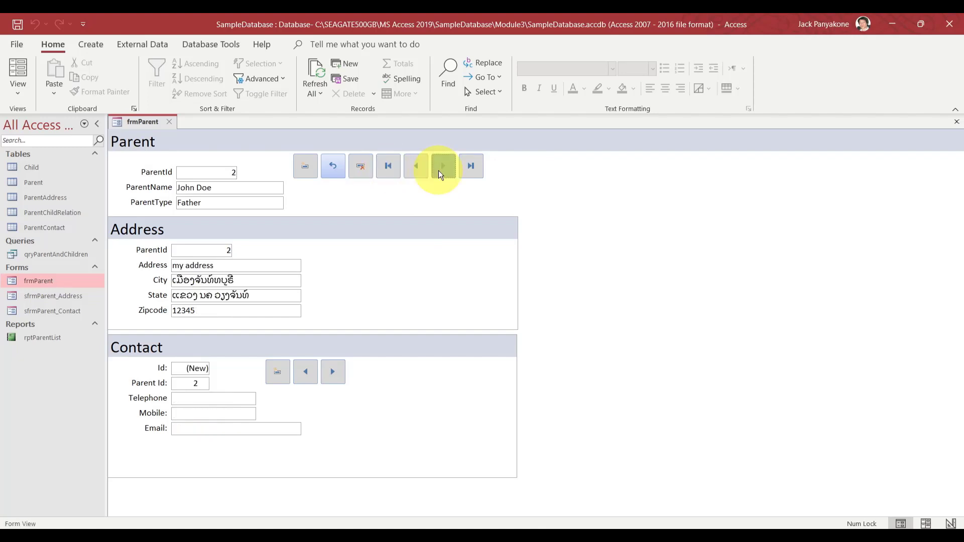
{"action": "left_click", "coordinate": [470, 165]}
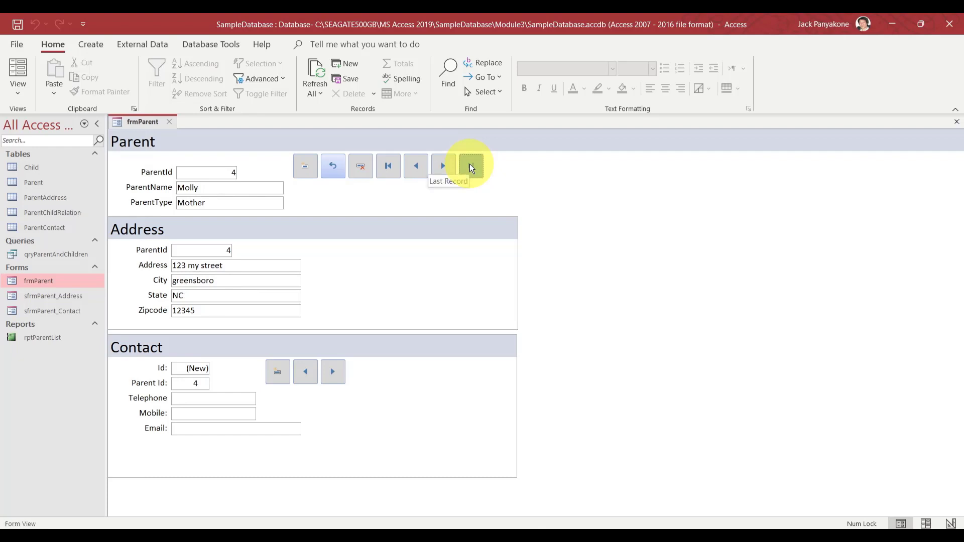
{"action": "left_click", "coordinate": [396, 168]}
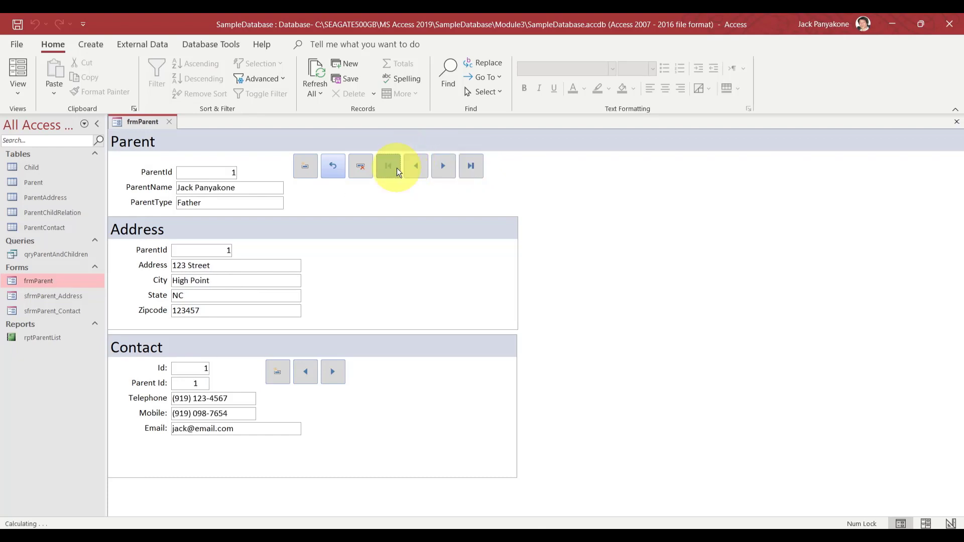
{"action": "left_click", "coordinate": [336, 374]}
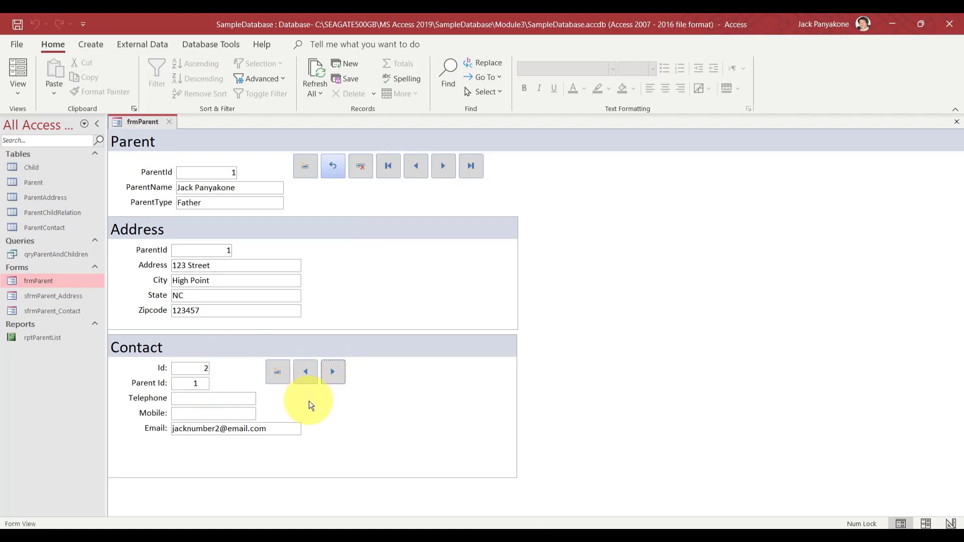
{"action": "left_click", "coordinate": [305, 373]}
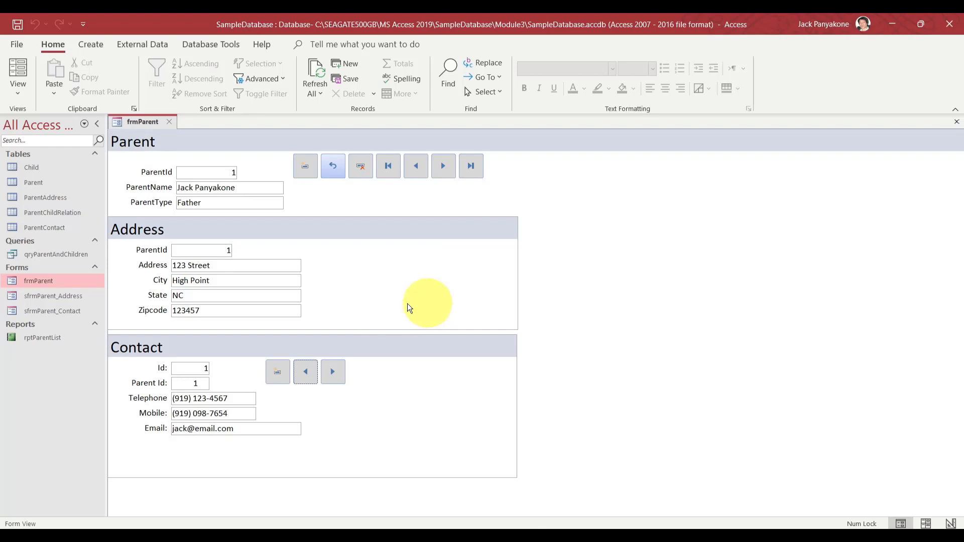
{"action": "left_click", "coordinate": [37, 169]}
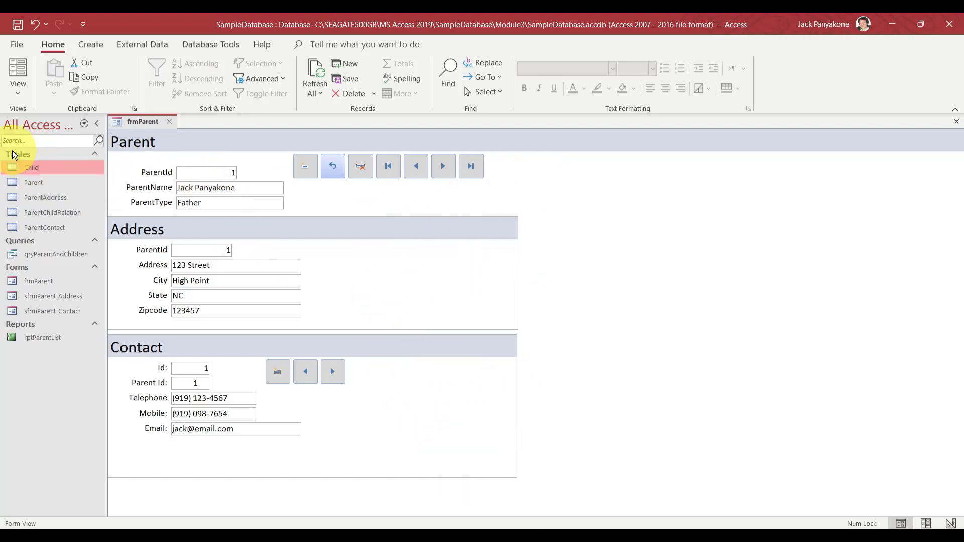
{"action": "double_click", "coordinate": [35, 167]}
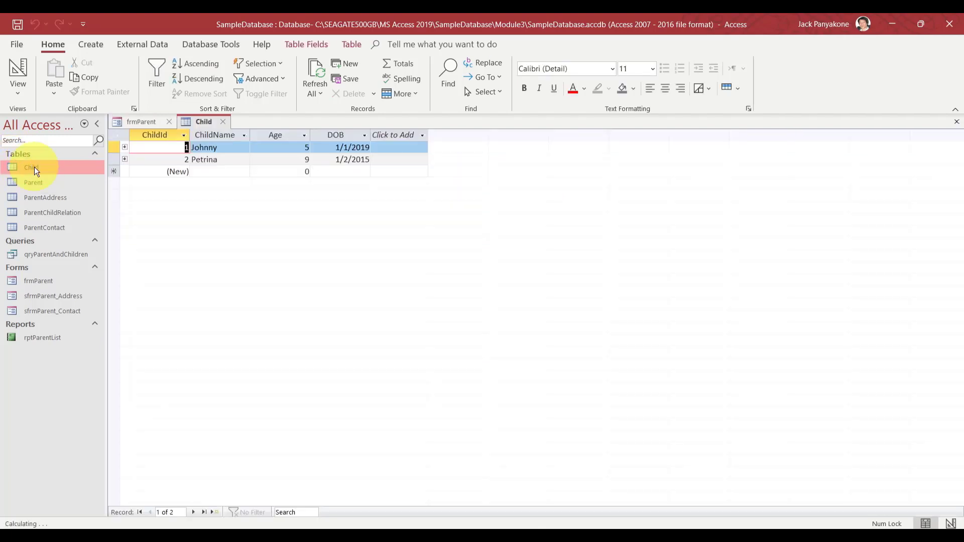
{"action": "left_click", "coordinate": [222, 122]}
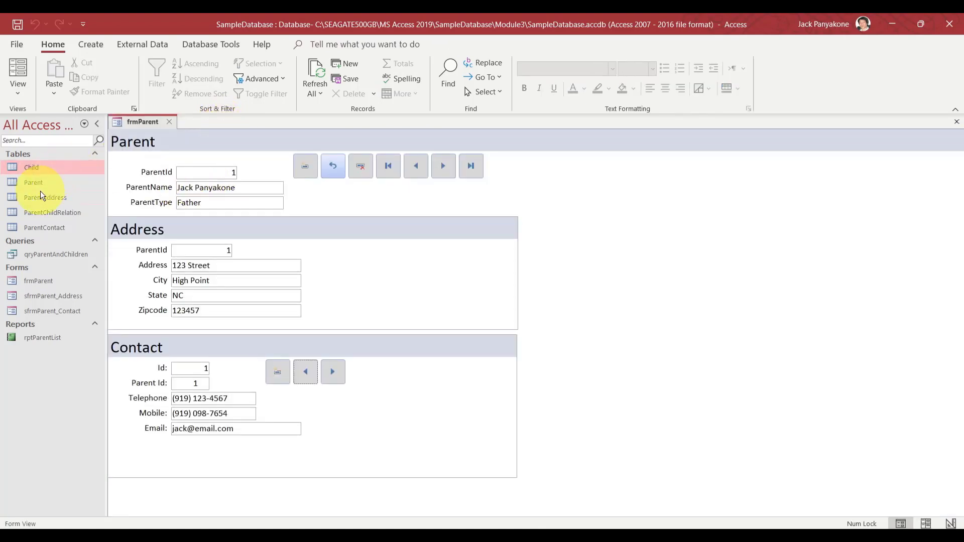
{"action": "double_click", "coordinate": [46, 254]}
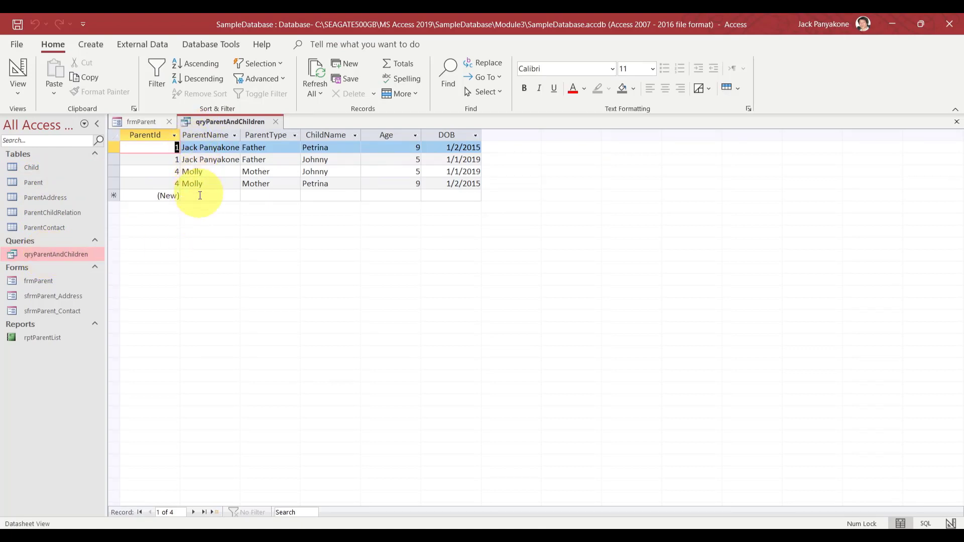
{"action": "left_click", "coordinate": [218, 175]}
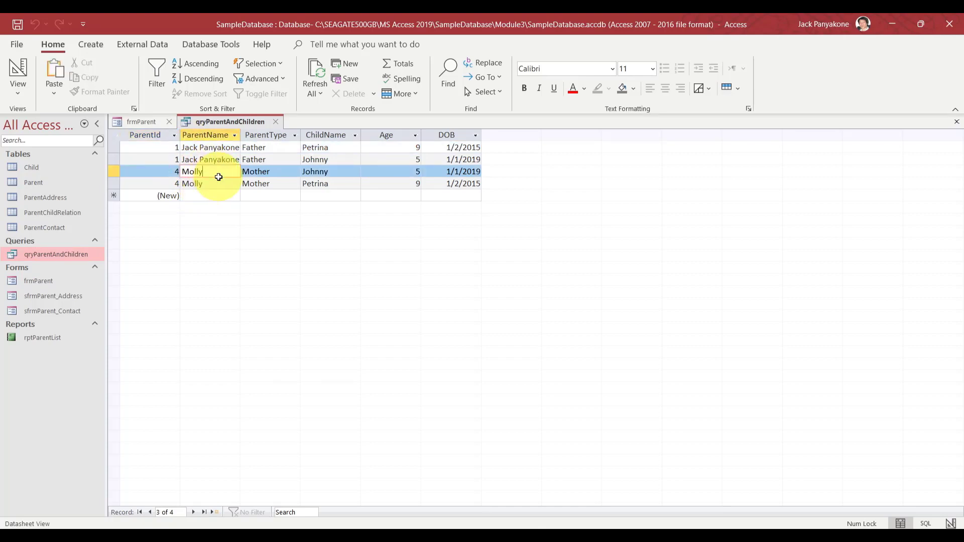
{"action": "left_click", "coordinate": [277, 121]}
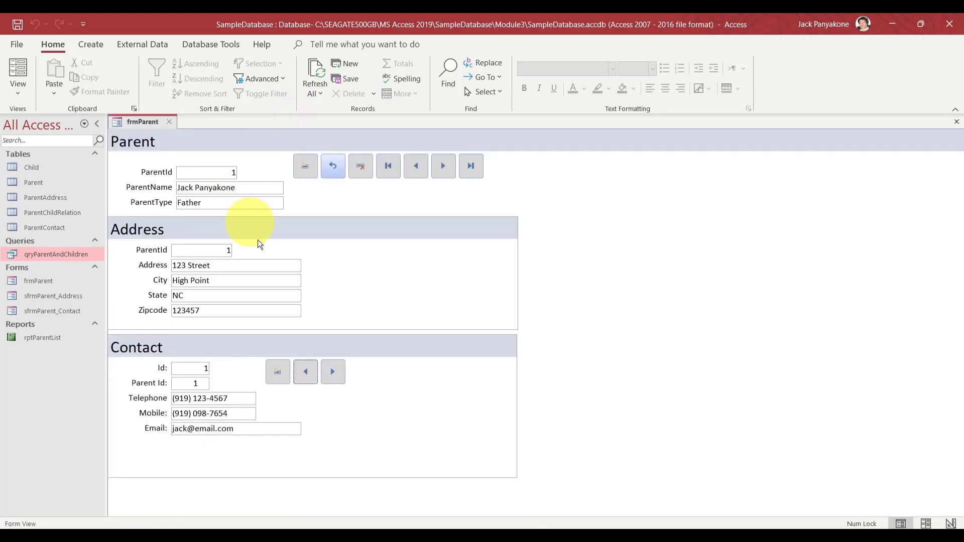
Advance to parent record 4 and append the mother's surname to her ParentName
{"action": "left_click", "coordinate": [450, 163]}
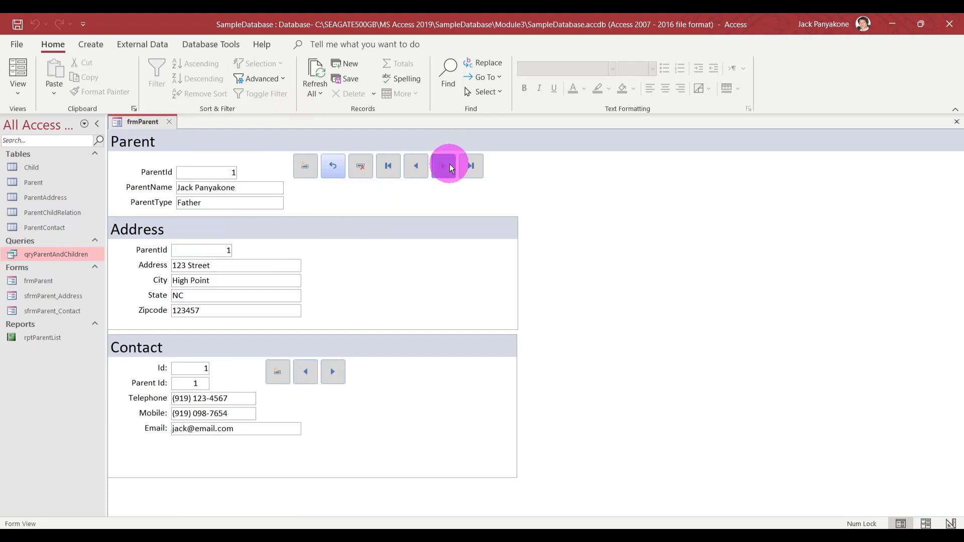
{"action": "left_click", "coordinate": [450, 164]}
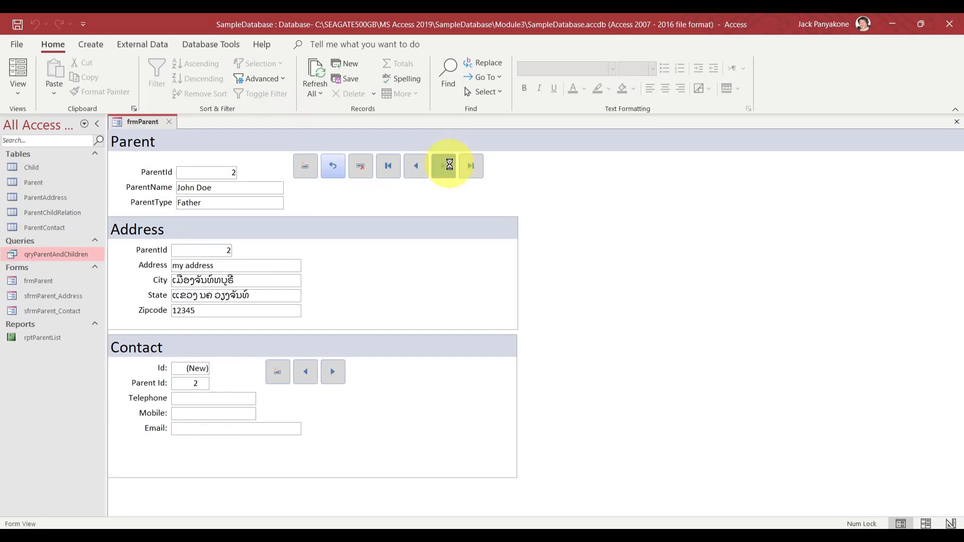
{"action": "left_click", "coordinate": [450, 164]}
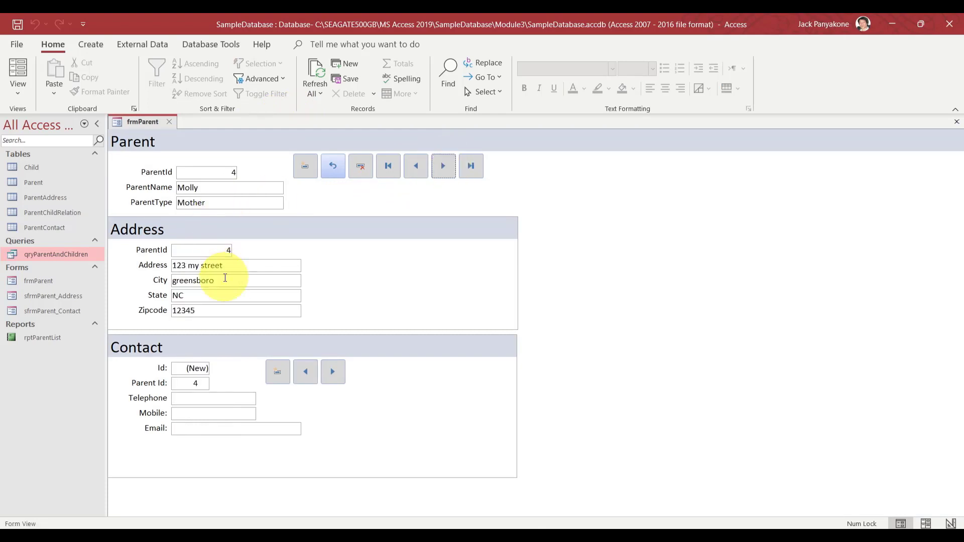
{"action": "left_click", "coordinate": [225, 188]}
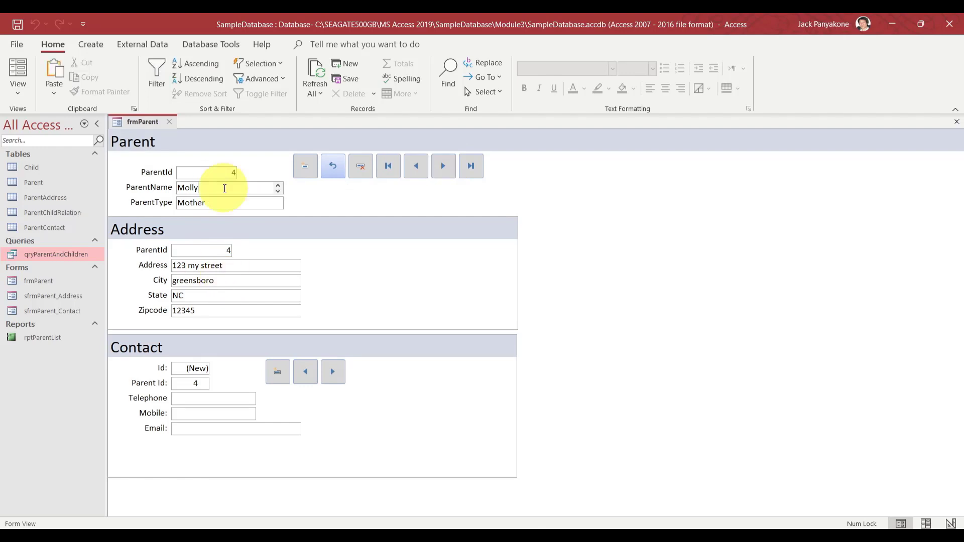
{"action": "type", "text": "Panyakone"}
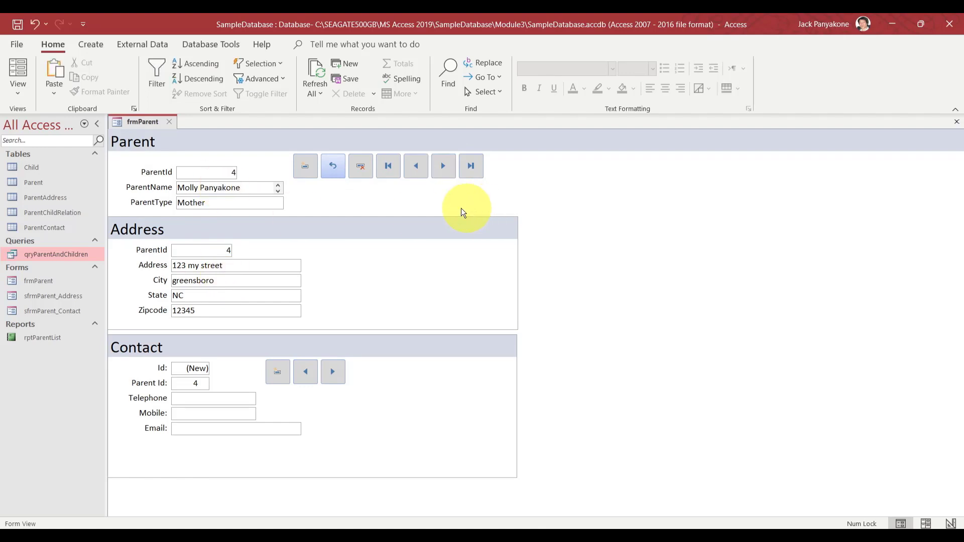
{"action": "left_click", "coordinate": [256, 206]}
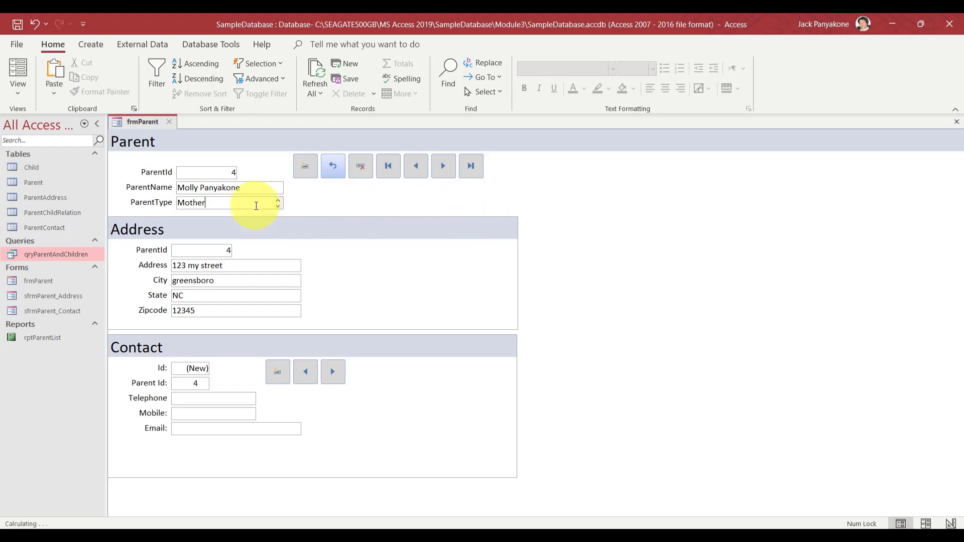